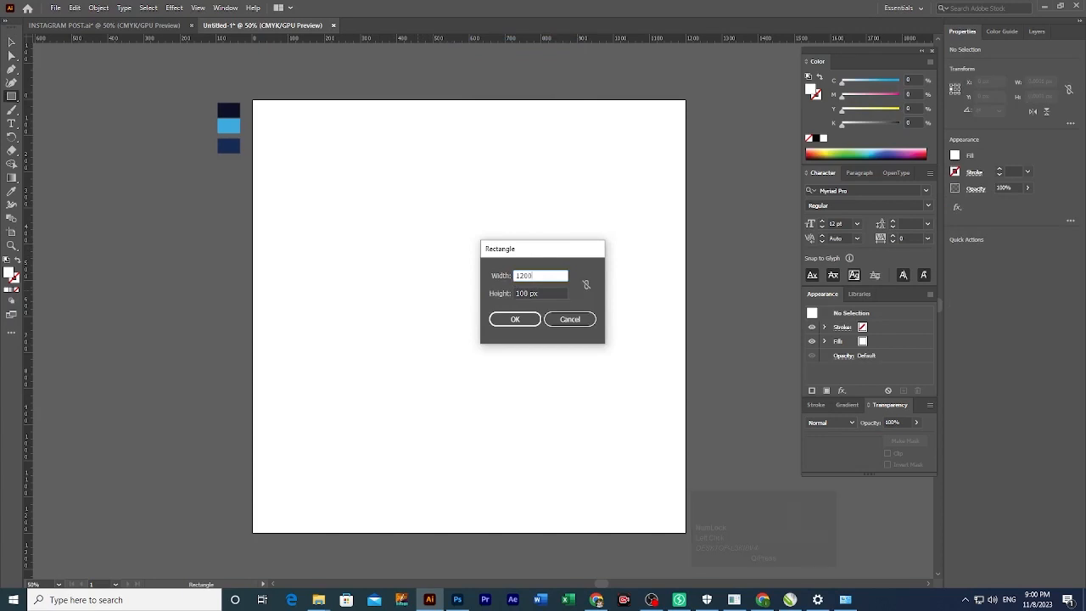
Create a 1200 × 1200 px square and centre it on the artboard both ways.
{"action": "key", "text": "Tab"}
{"action": "key", "text": "Return"}
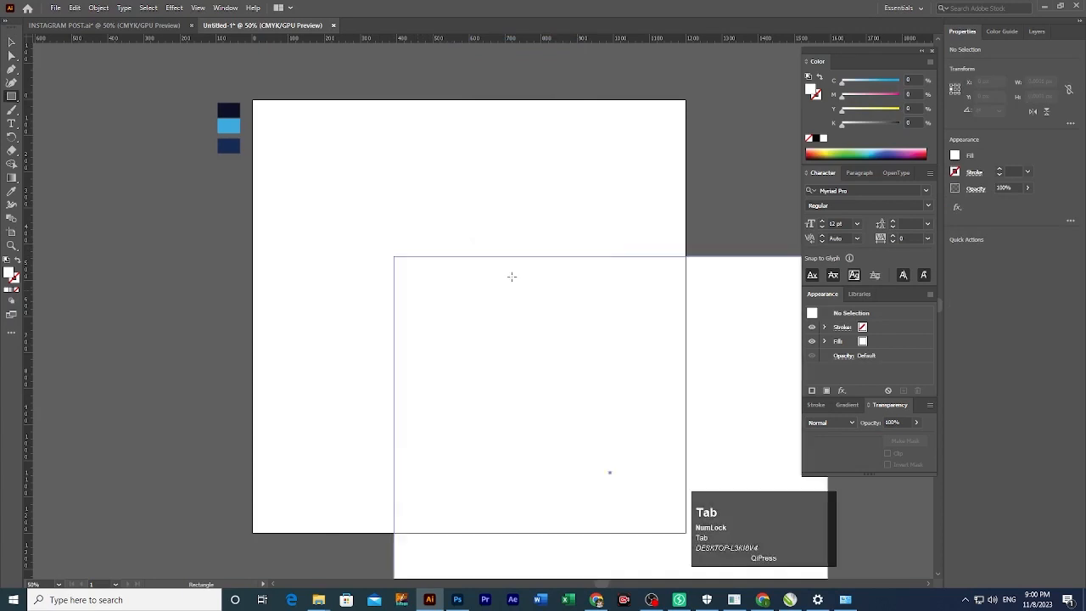
{"action": "key", "text": "v"}
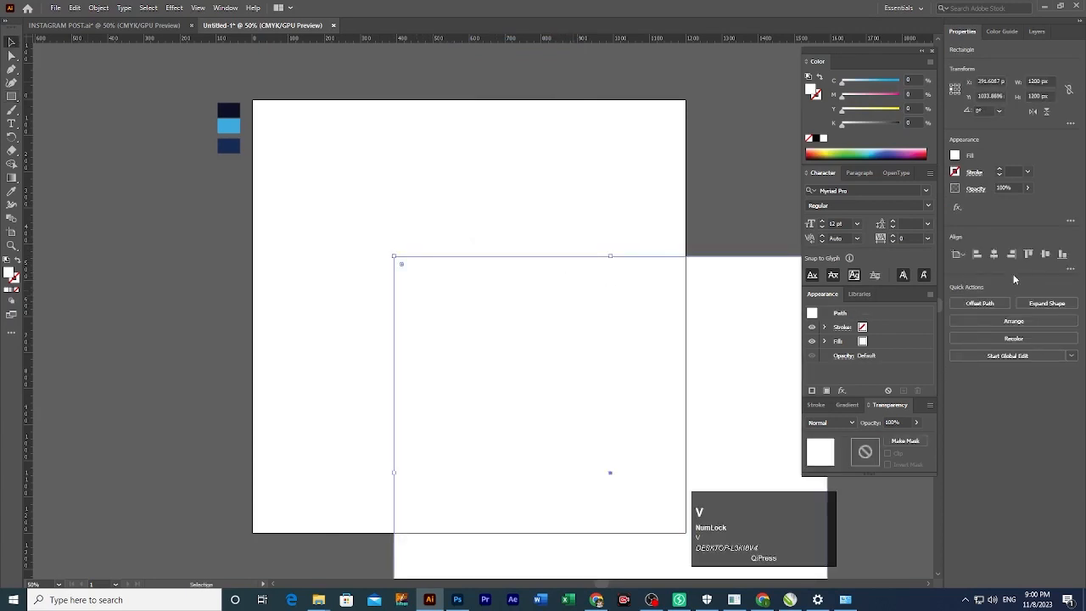
{"action": "left_click", "coordinate": [994, 254]}
{"action": "left_click", "coordinate": [1046, 254]}
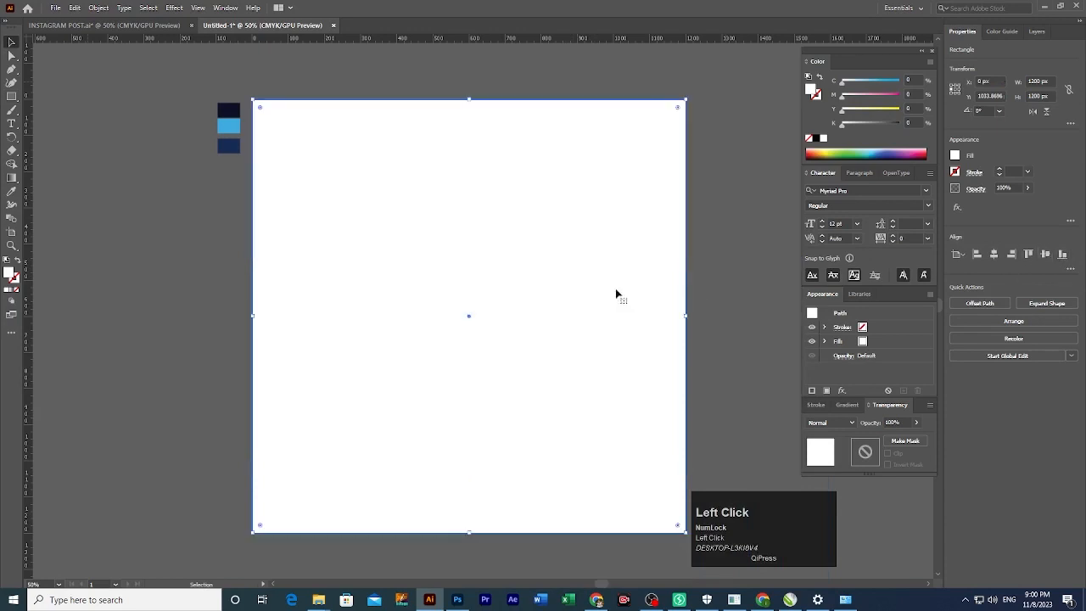
Give the square a default gradient fill.
{"action": "left_click", "coordinate": [708, 265]}
{"action": "left_click", "coordinate": [537, 275]}
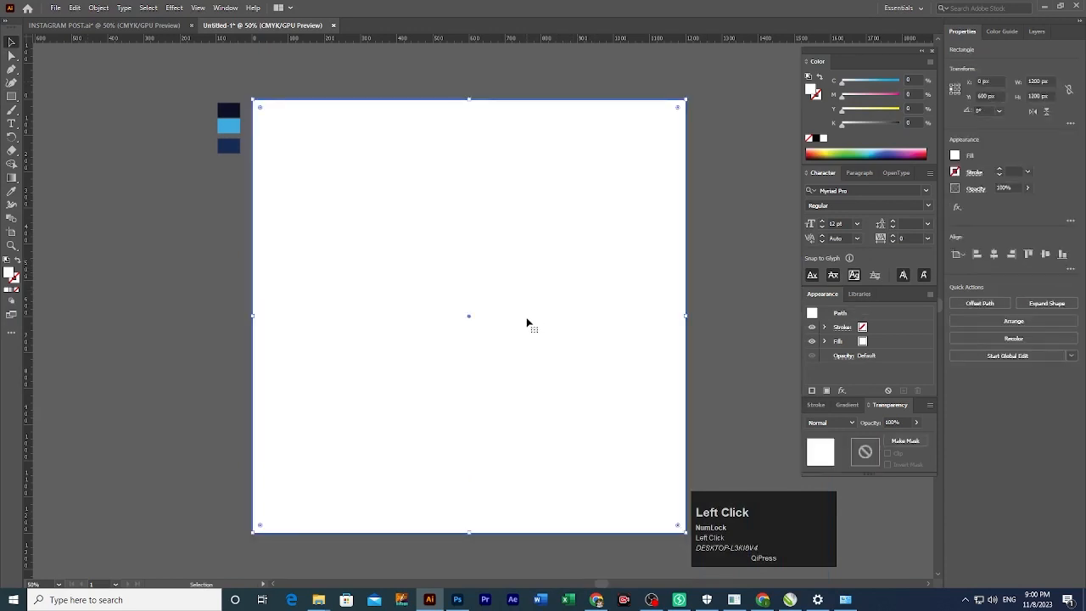
{"action": "left_click", "coordinate": [11, 290]}
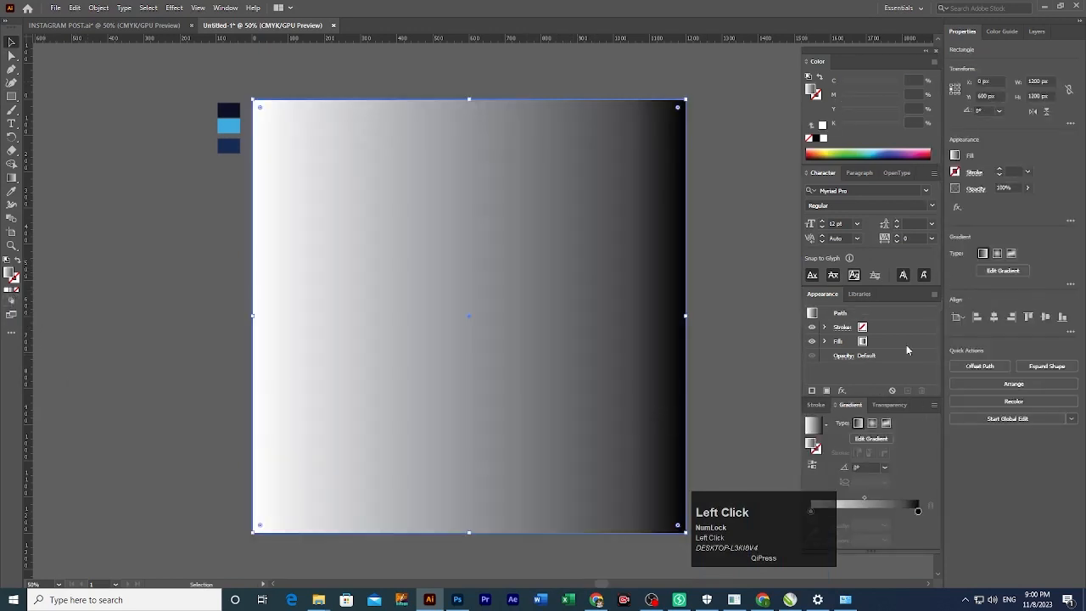
Make the gradient radial with the darkest navy swatch as the outer stop.
{"action": "left_click", "coordinate": [872, 423]}
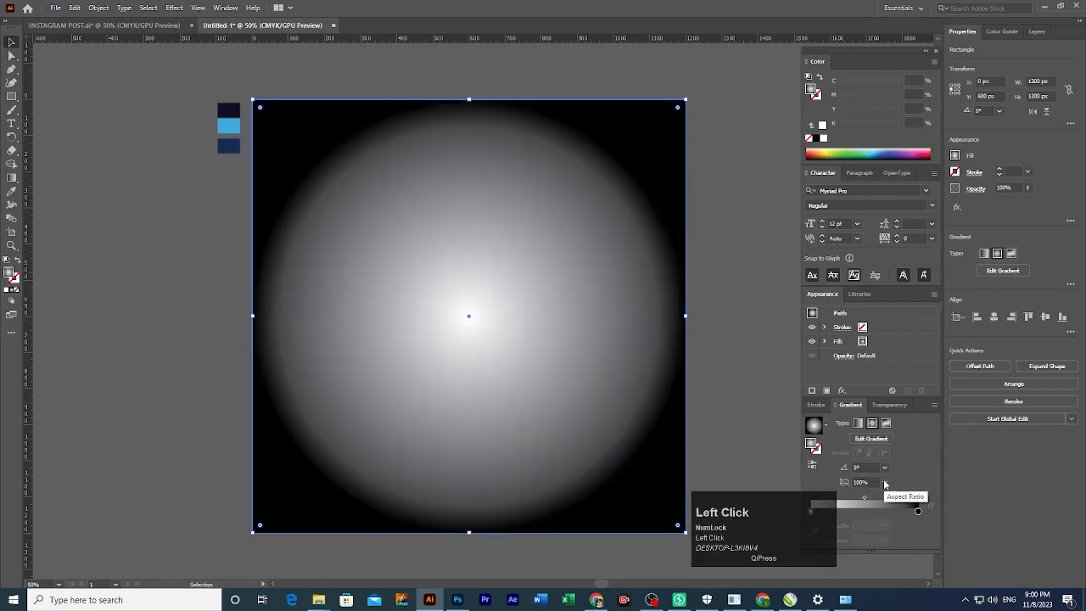
{"action": "double_click", "coordinate": [915, 505]}
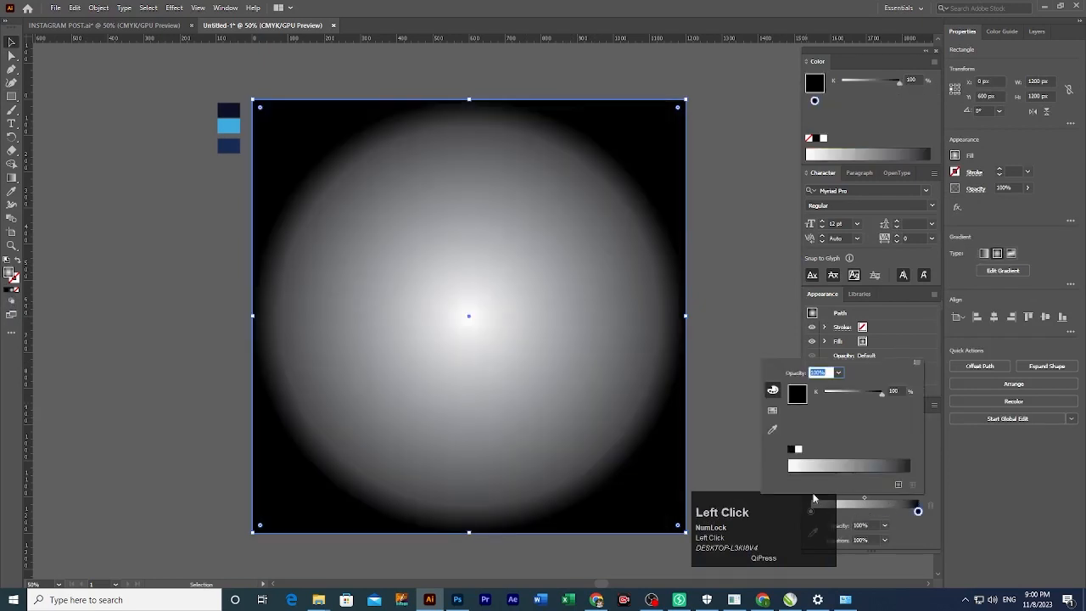
{"action": "left_click", "coordinate": [772, 431]}
{"action": "left_click", "coordinate": [228, 110]}
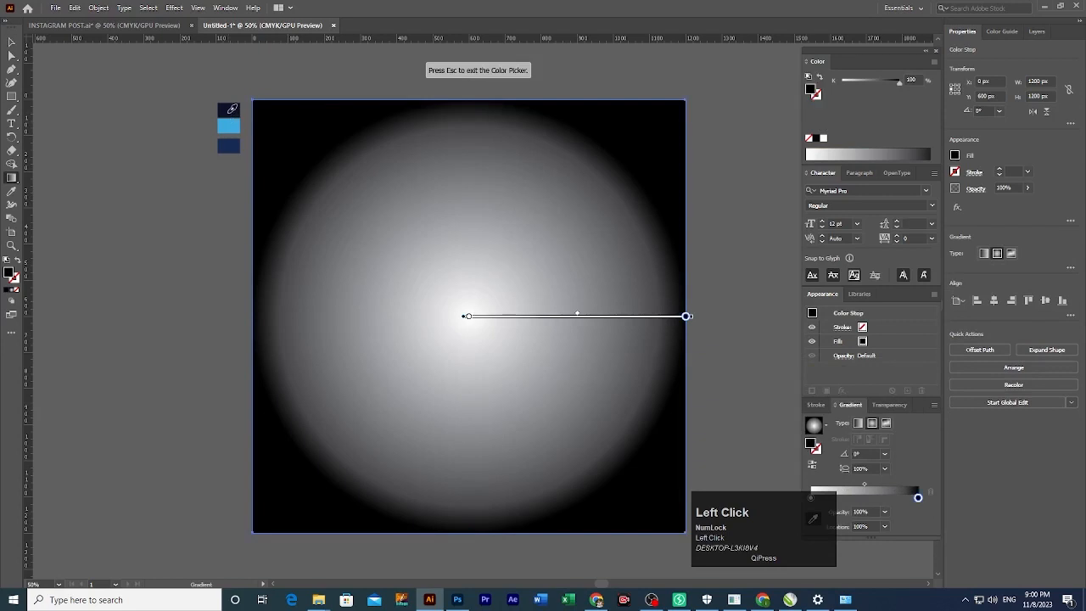
{"action": "key", "text": "Escape"}
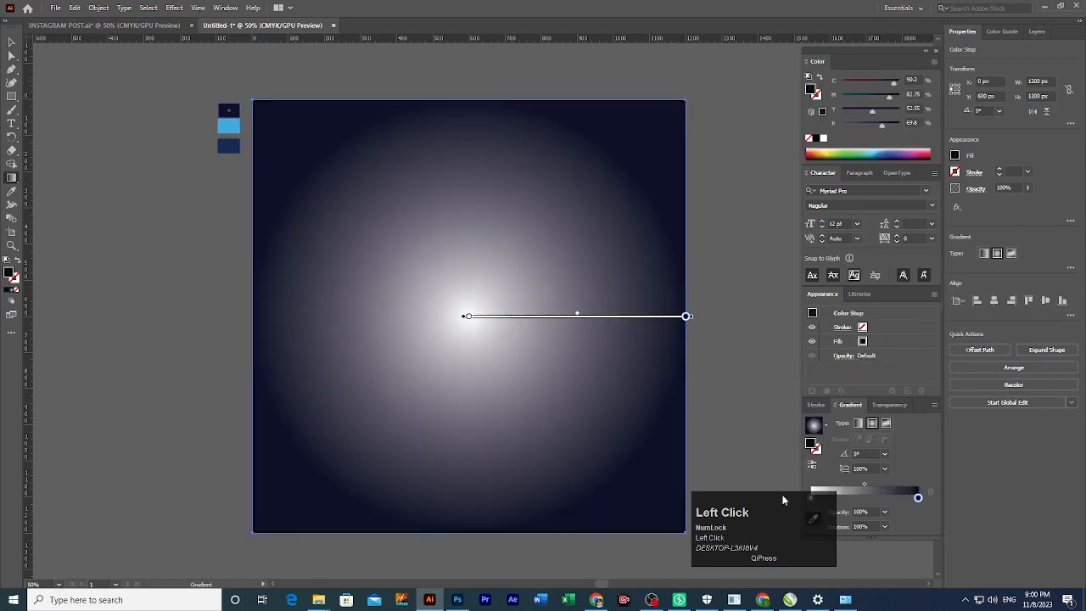
{"action": "left_click_drag", "start_coordinate": [783, 500], "coordinate": [1022, 501]}
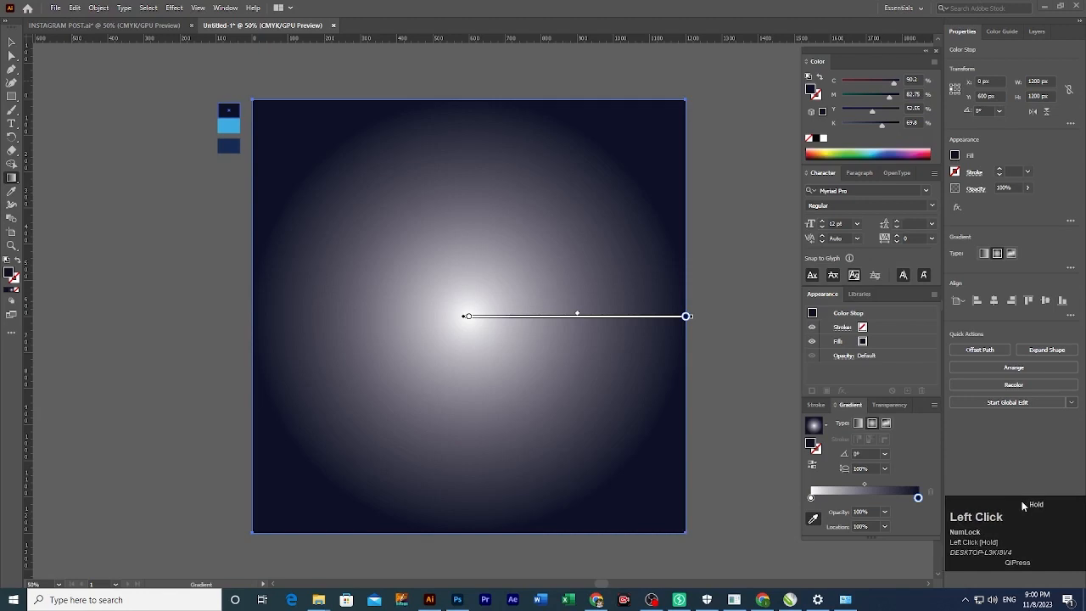
Set the centre stop to the dark blue swatch and shift the midpoint slightly outward.
{"action": "double_click", "coordinate": [810, 498]}
{"action": "left_click", "coordinate": [775, 417]}
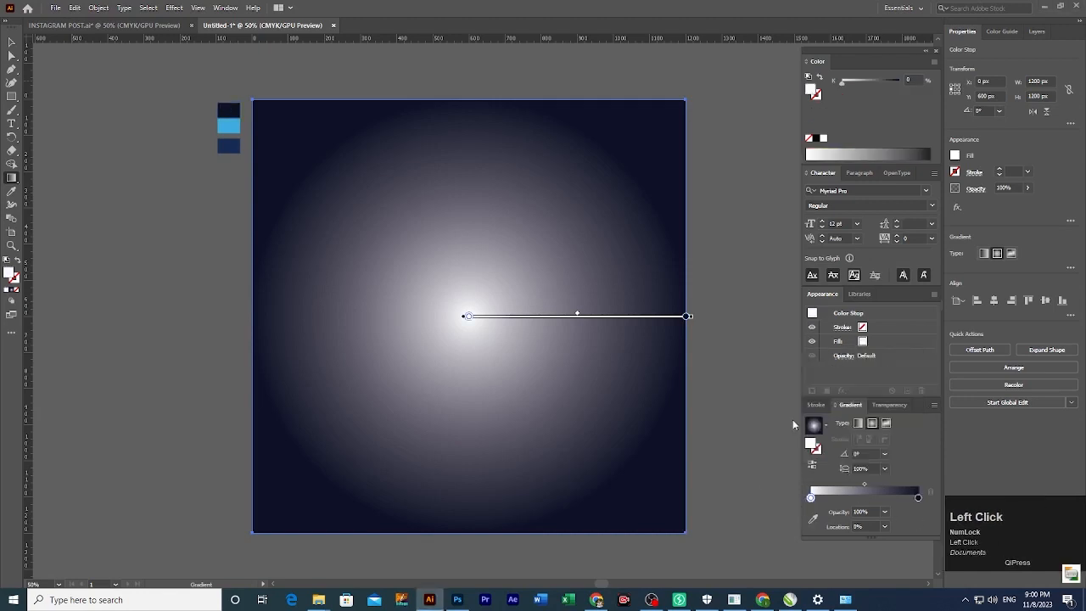
{"action": "left_click", "coordinate": [226, 146]}
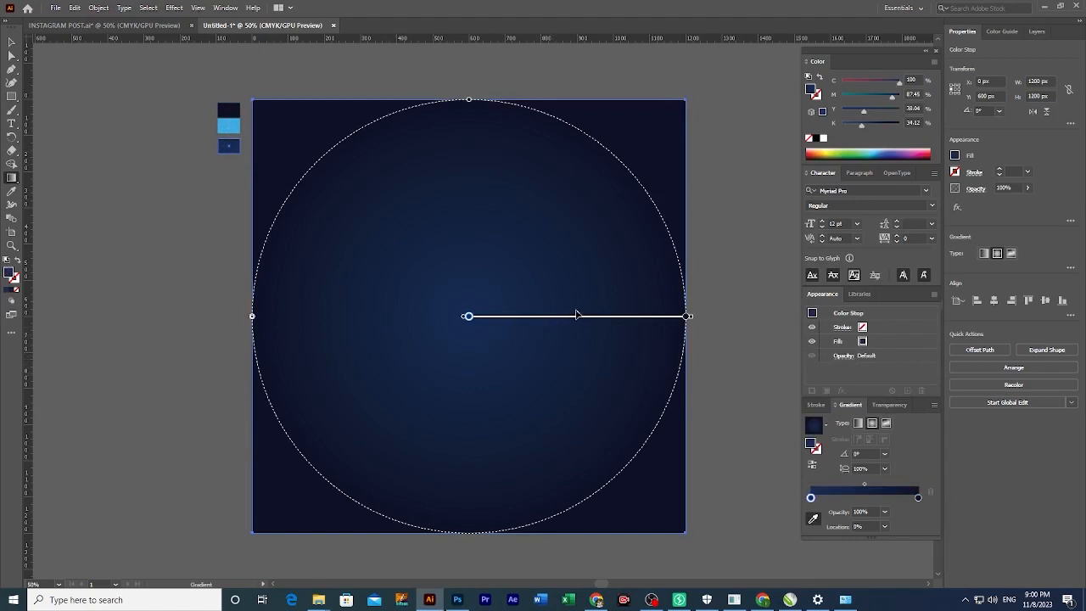
{"action": "left_click_drag", "start_coordinate": [579, 316], "coordinate": [581, 316]}
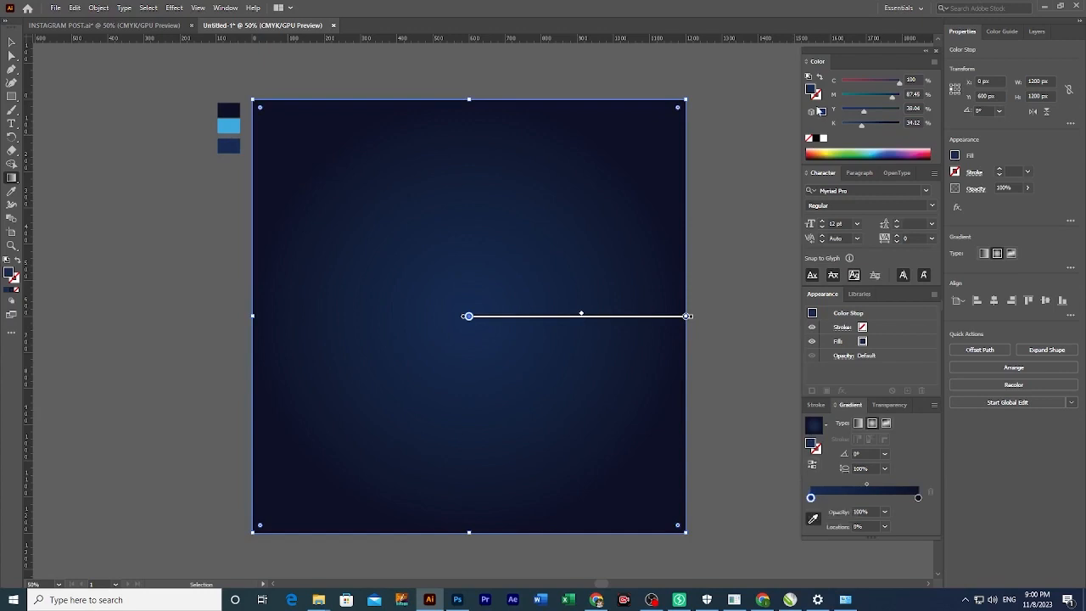
Brighten the centre stop to a slightly lighter navy blue in the Color Picker.
{"action": "double_click", "coordinate": [813, 91]}
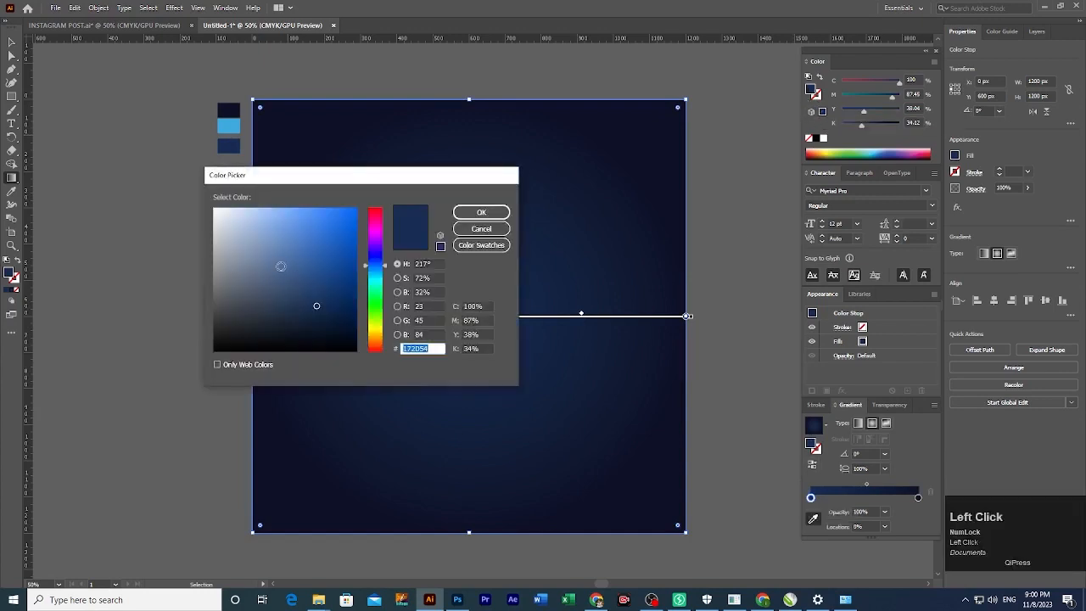
{"action": "left_click_drag", "start_coordinate": [318, 303], "coordinate": [335, 293]}
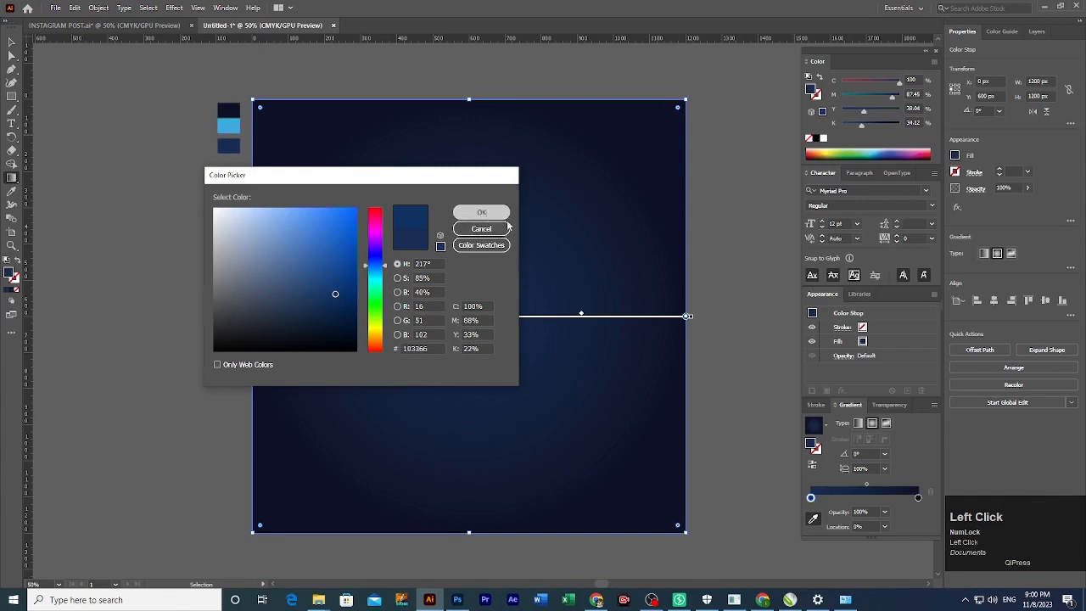
{"action": "left_click", "coordinate": [481, 213]}
{"action": "key", "text": "v"}
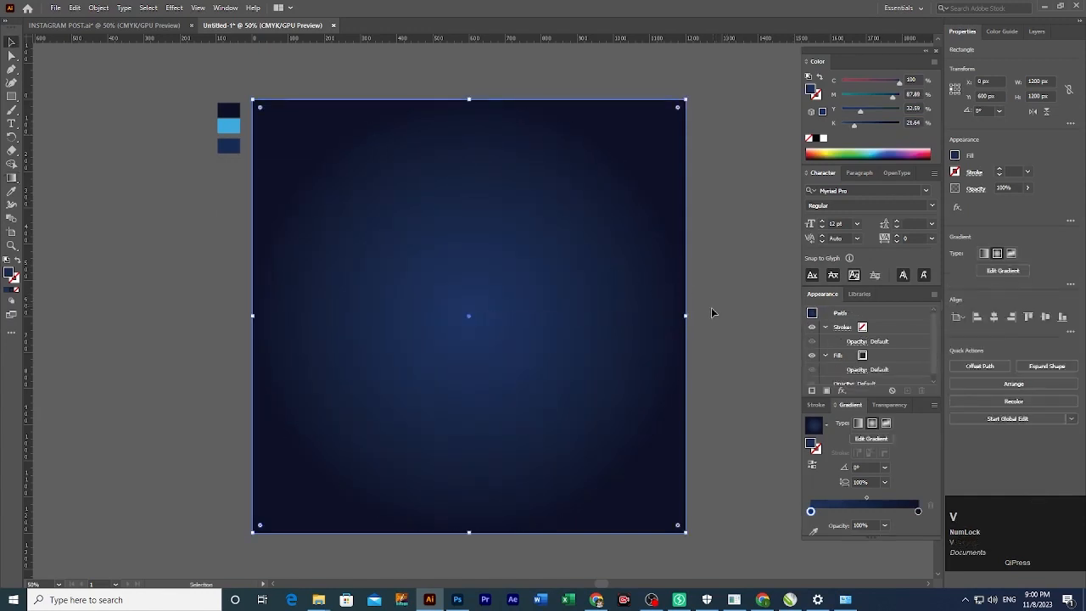
{"action": "left_click", "coordinate": [713, 313]}
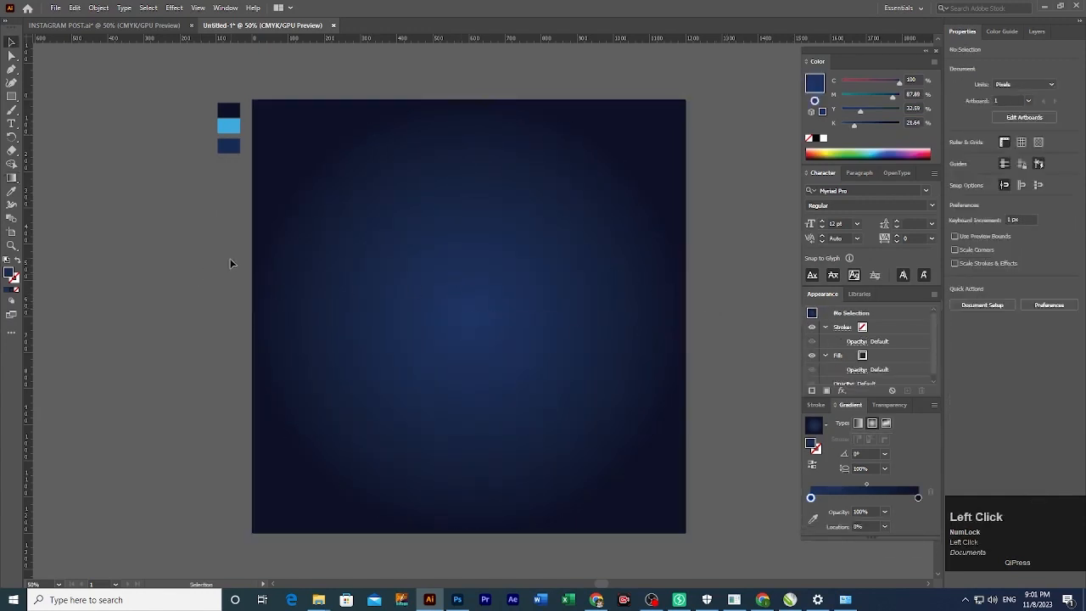
{"action": "key", "text": "space"}
Draw a tall narrow rectangle on the left with no fill and a white outline.
{"action": "mouse_move", "coordinate": [234, 277]}
{"action": "left_mouse_down"}
{"action": "mouse_move", "coordinate": [228, 270]}
{"action": "mouse_move", "coordinate": [220, 290]}
{"action": "mouse_move", "coordinate": [240, 277]}
{"action": "left_mouse_up"}
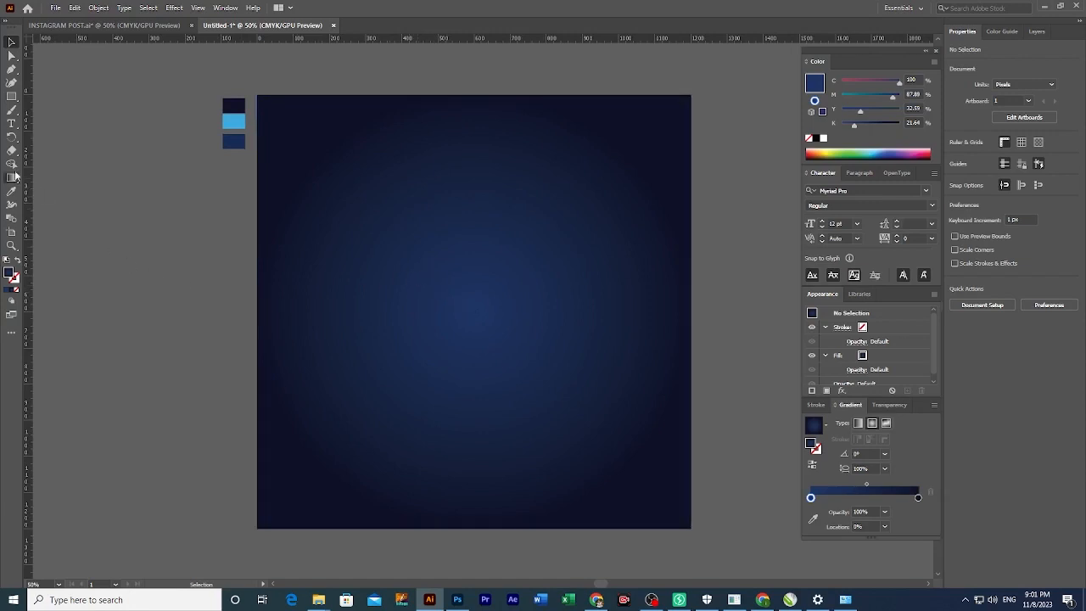
{"action": "left_click", "coordinate": [14, 238]}
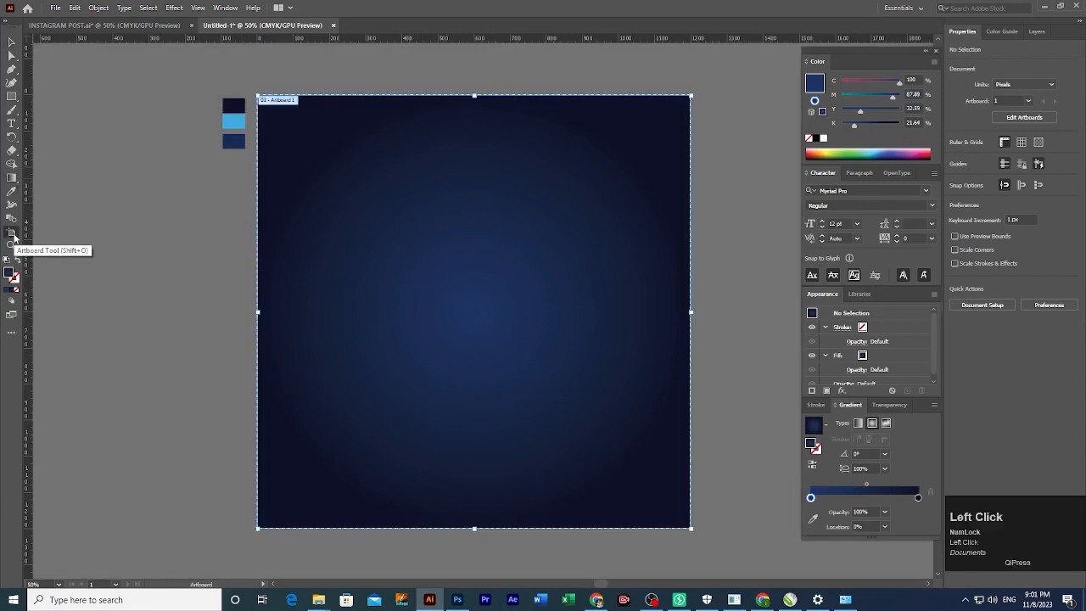
{"action": "left_click", "coordinate": [12, 96]}
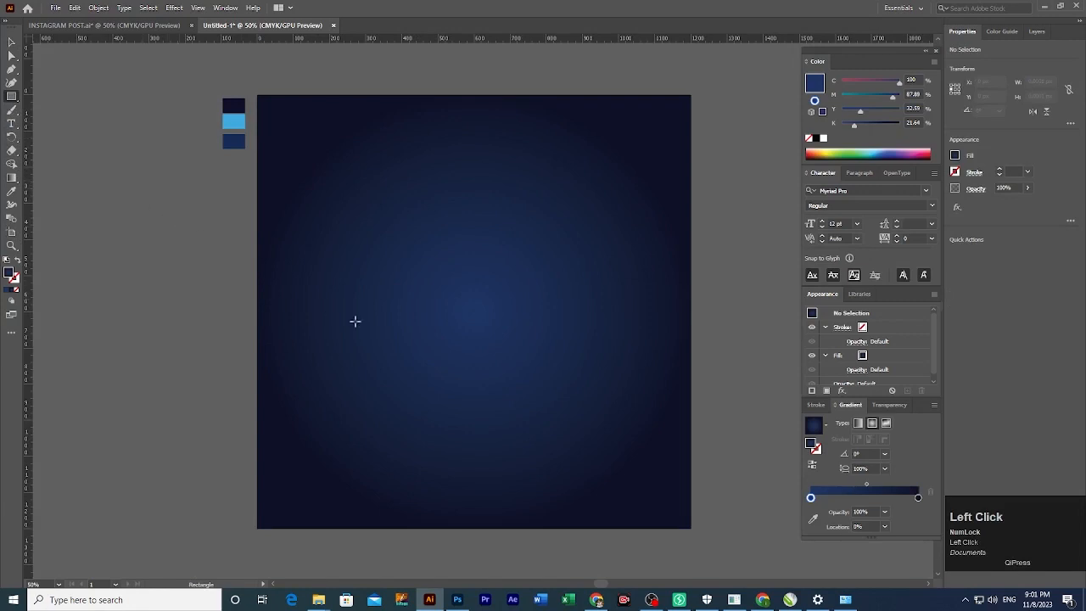
{"action": "left_click_drag", "start_coordinate": [325, 207], "coordinate": [371, 418]}
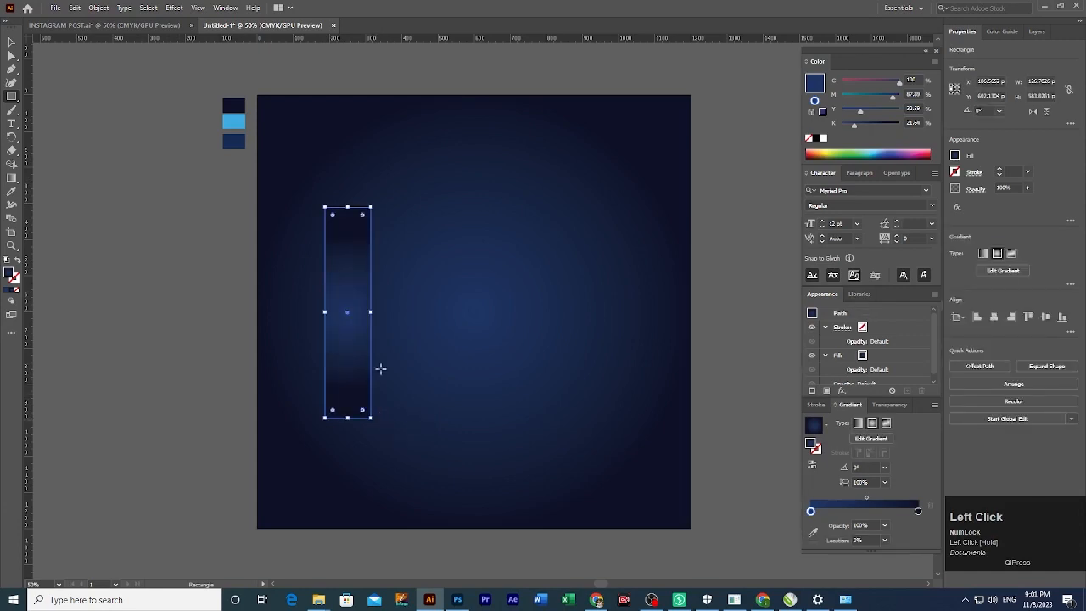
{"action": "left_click", "coordinate": [809, 139]}
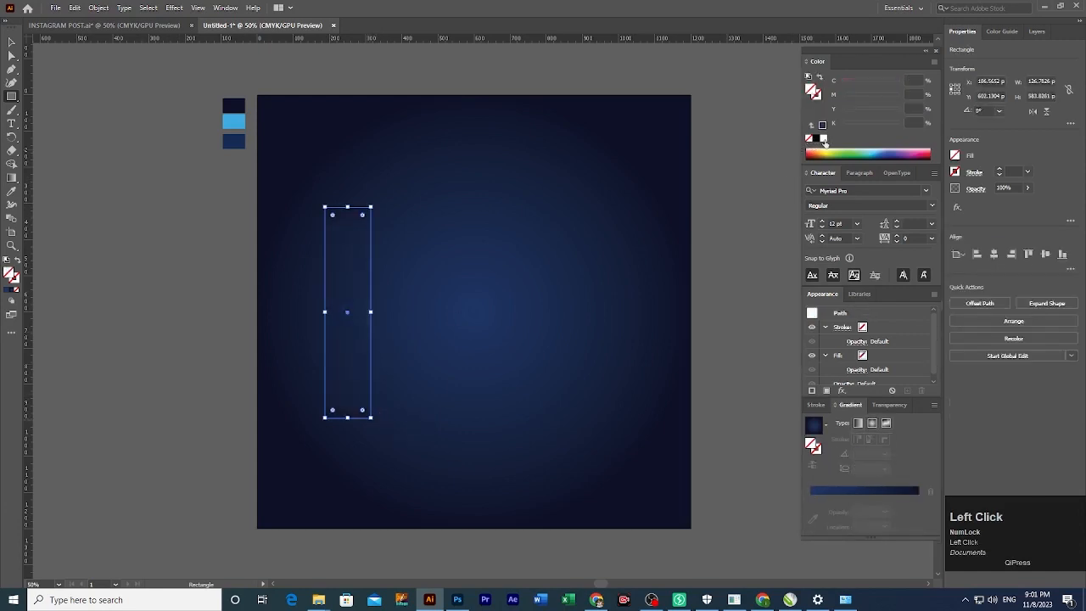
{"action": "left_click", "coordinate": [823, 138]}
Set the outline to 2 pt and copy the rectangle just to its right, slightly higher.
{"action": "key", "text": "v"}
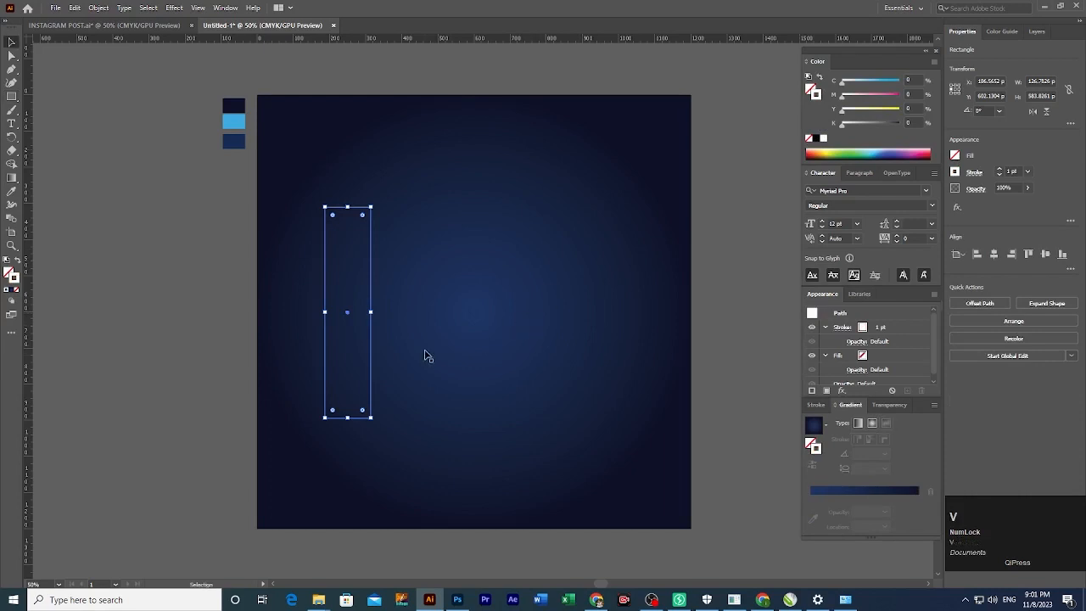
{"action": "left_click", "coordinate": [377, 373]}
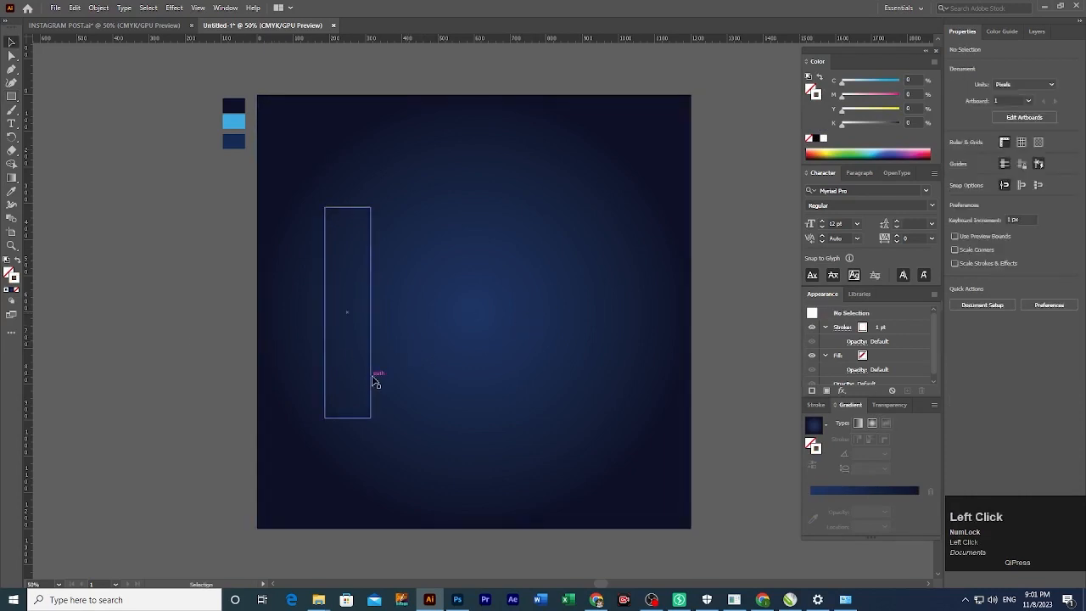
{"action": "left_click", "coordinate": [372, 375]}
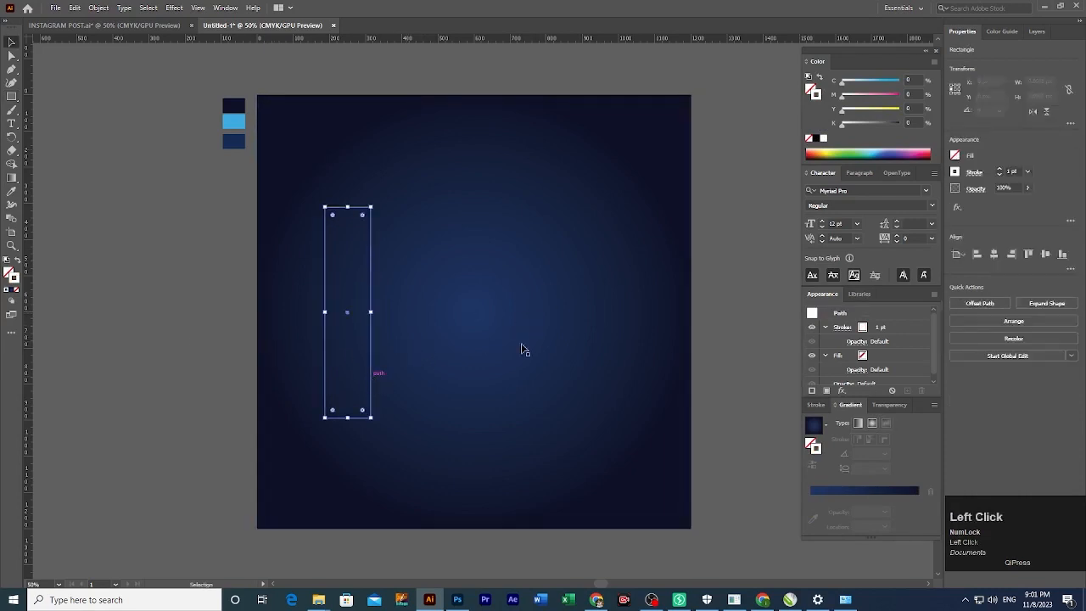
{"action": "left_click", "coordinate": [1015, 172]}
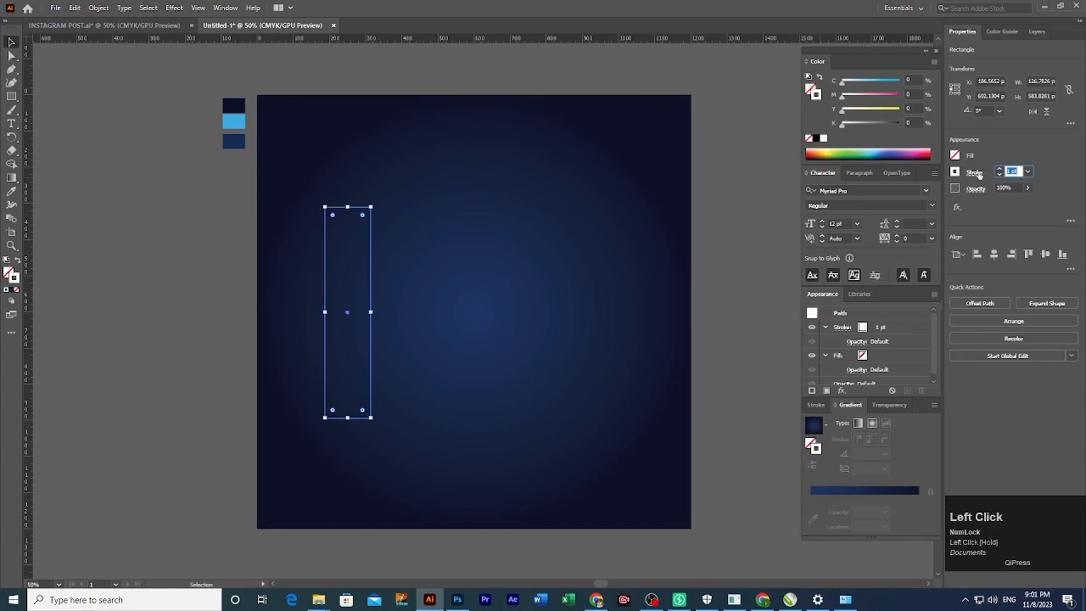
{"action": "type", "text": "2"}
{"action": "key", "text": "Return"}
{"action": "left_click", "coordinate": [193, 334]}
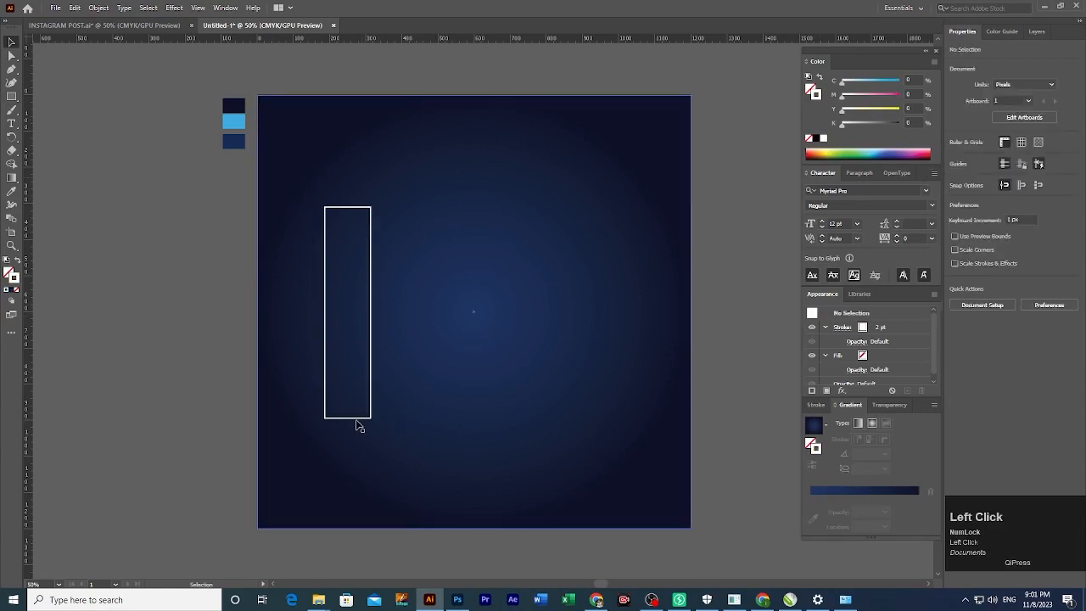
{"action": "left_click_drag", "start_coordinate": [353, 419], "coordinate": [401, 410]}
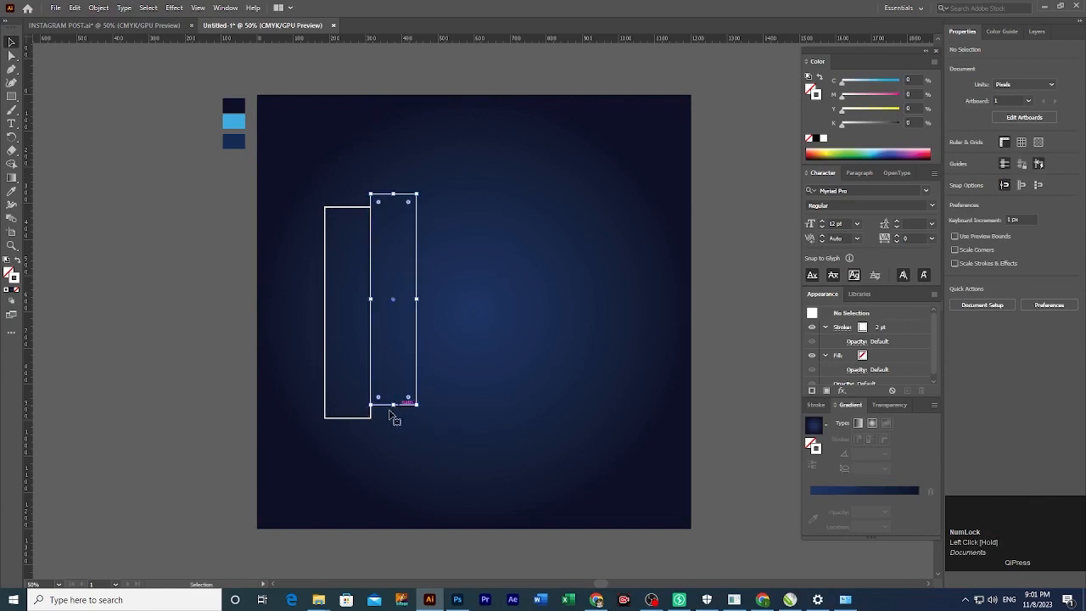
Duplicate the pair of rectangles to the right, making a staggered row of four.
{"action": "left_click", "coordinate": [337, 417], "text": "shift"}
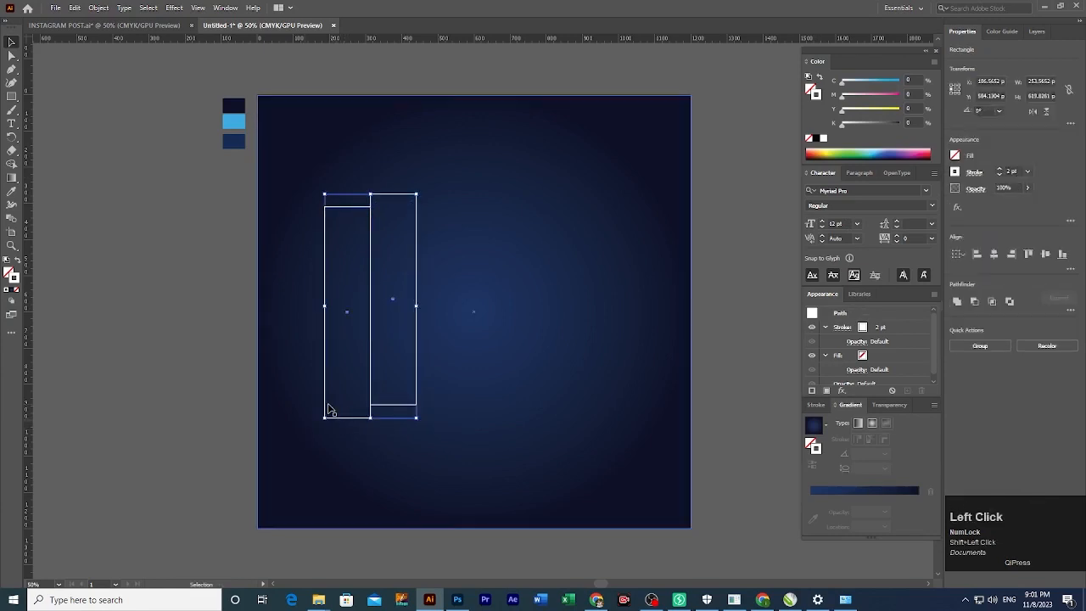
{"action": "left_click_drag", "start_coordinate": [329, 407], "coordinate": [468, 405]}
{"action": "key", "text": "ctrl+z"}
{"action": "left_click", "coordinate": [216, 409]}
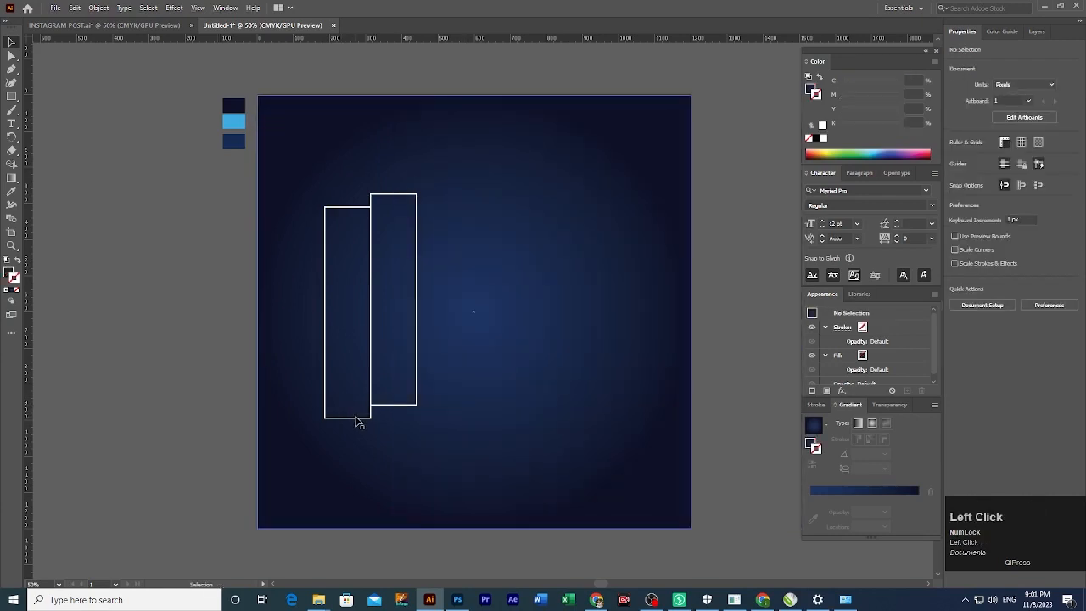
{"action": "left_click", "coordinate": [357, 417]}
{"action": "left_click", "coordinate": [405, 404], "text": "shift"}
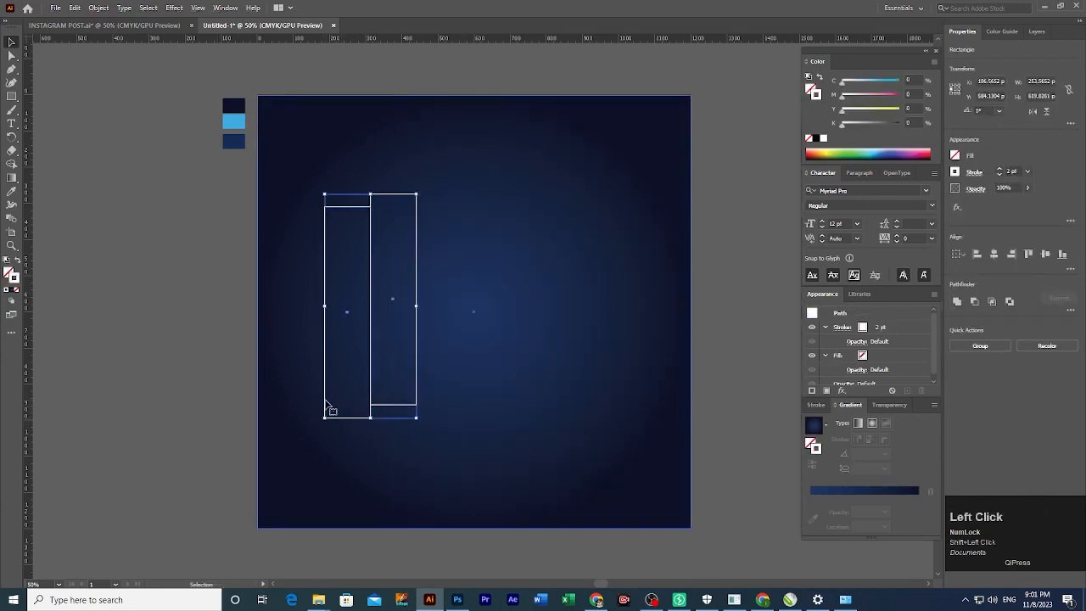
{"action": "left_click_drag", "start_coordinate": [327, 404], "coordinate": [443, 413]}
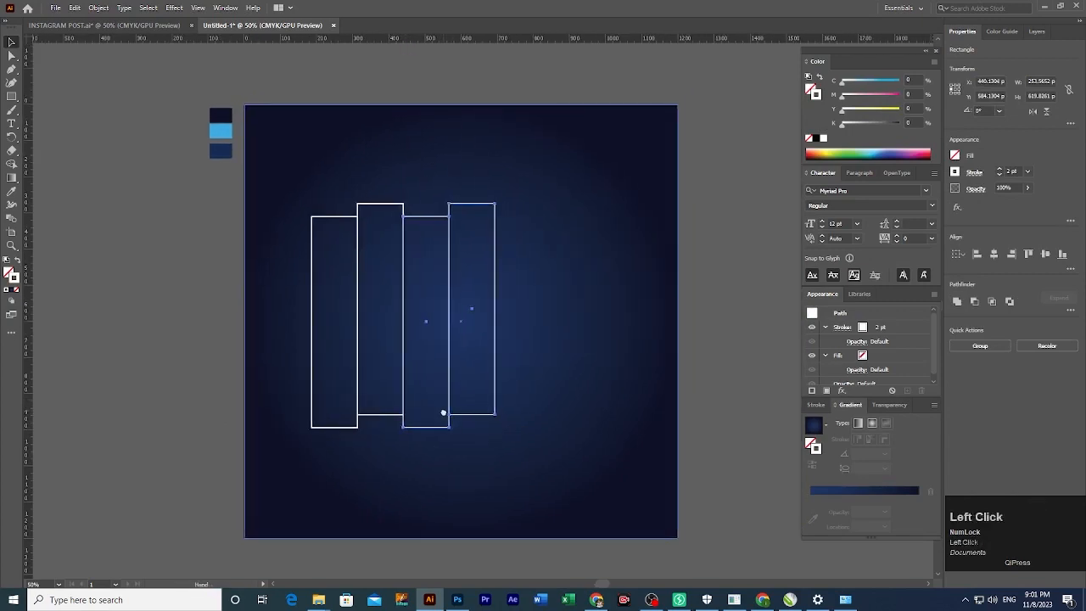
Nudge the rightmost rectangle, distribute all four horizontally by centre, and group them.
{"action": "left_click", "coordinate": [173, 397]}
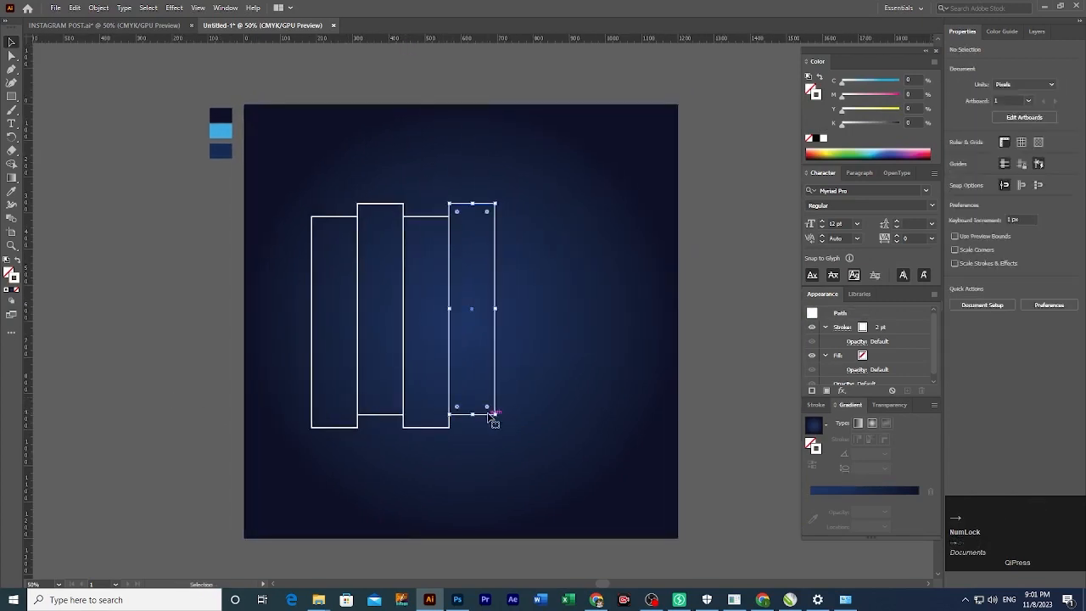
{"action": "left_click", "coordinate": [493, 416]}
{"action": "key", "text": "Right"}
{"action": "key", "text": "Right"}
{"action": "key", "text": "Right"}
{"action": "key", "text": "Right"}
{"action": "key", "text": "Right"}
{"action": "key", "text": "Right"}
{"action": "key", "text": "Right"}
{"action": "key", "text": "Right"}
{"action": "key", "text": "Right"}
{"action": "key", "text": "Right"}
{"action": "key", "text": "Right"}
{"action": "key", "text": "Right"}
{"action": "key", "text": "Right"}
{"action": "key", "text": "Right"}
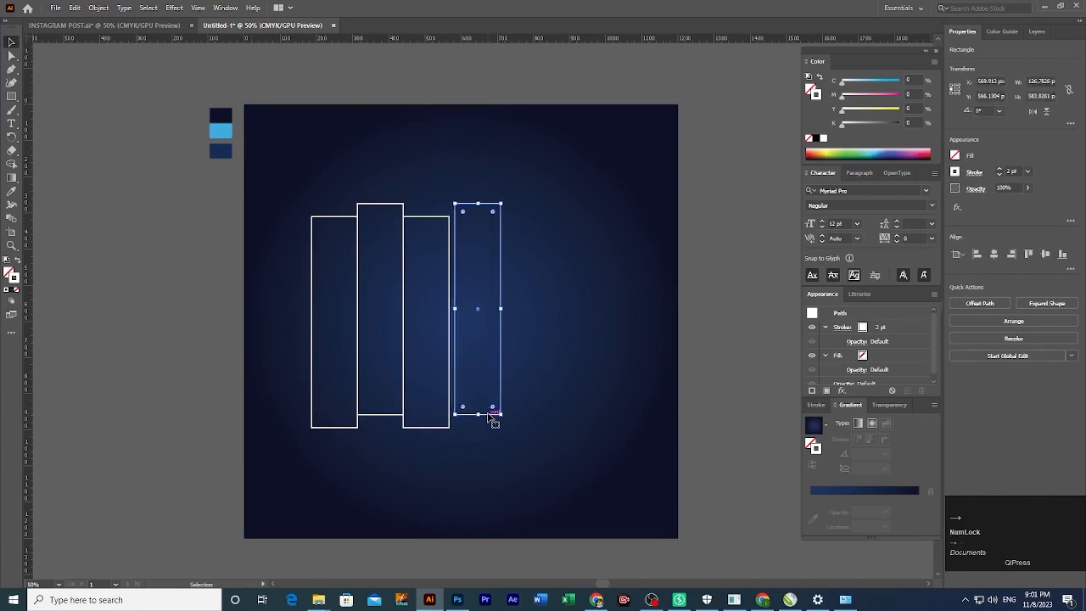
{"action": "left_click", "coordinate": [165, 362]}
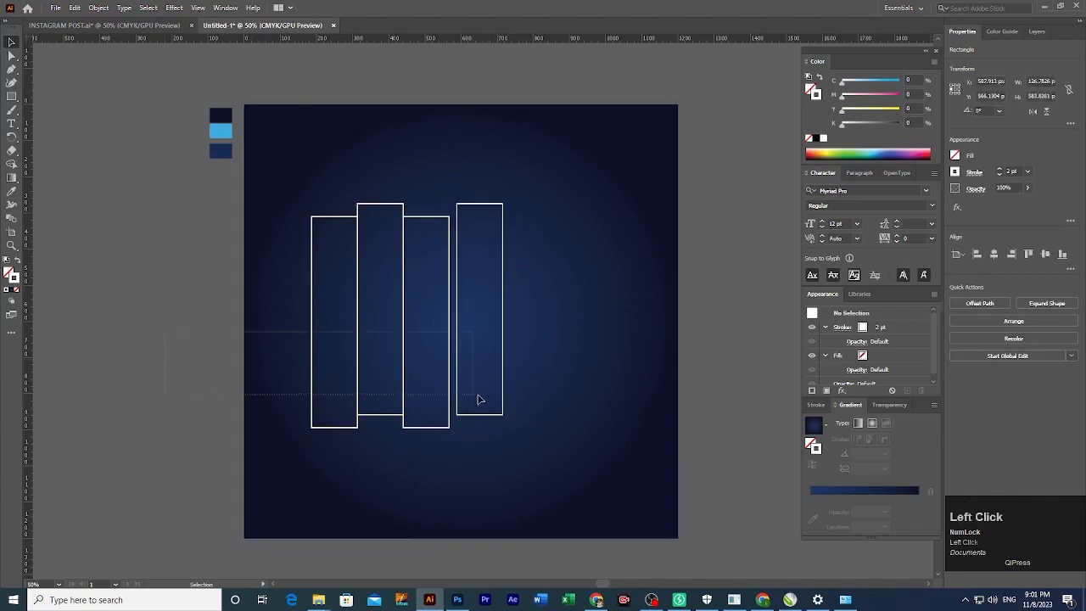
{"action": "left_click", "coordinate": [286, 422], "text": "shift"}
{"action": "left_click_drag", "start_coordinate": [215, 430], "coordinate": [274, 439]}
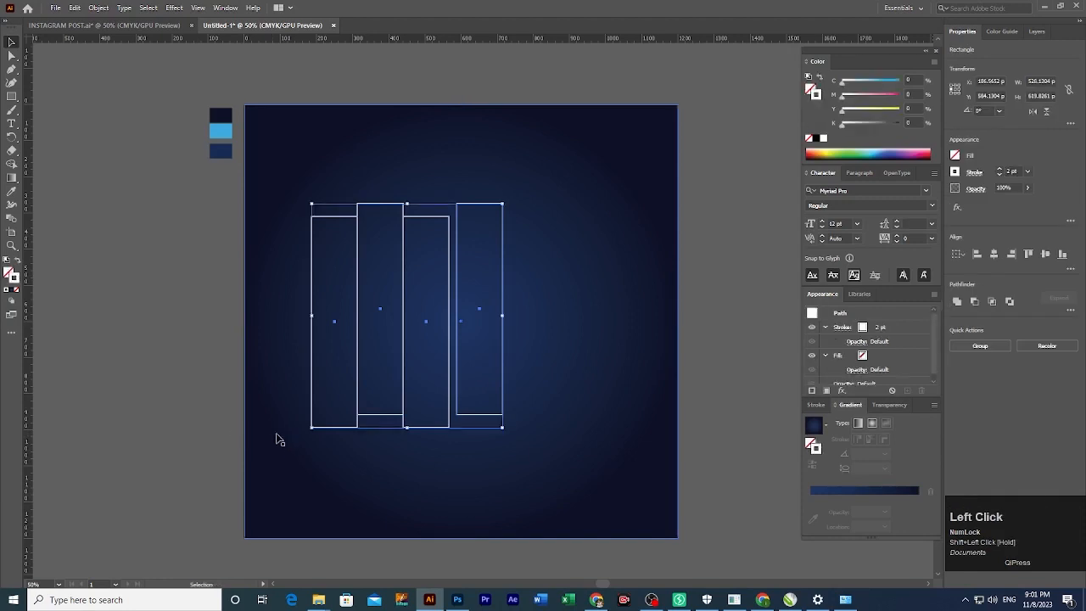
{"action": "left_click", "coordinate": [1070, 269]}
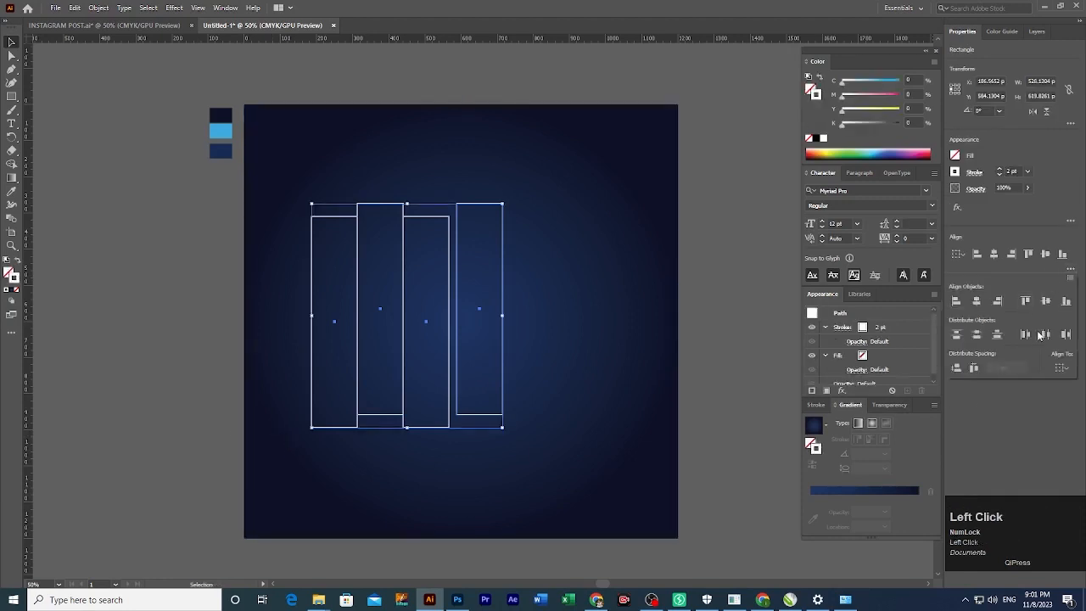
{"action": "left_click", "coordinate": [1046, 336]}
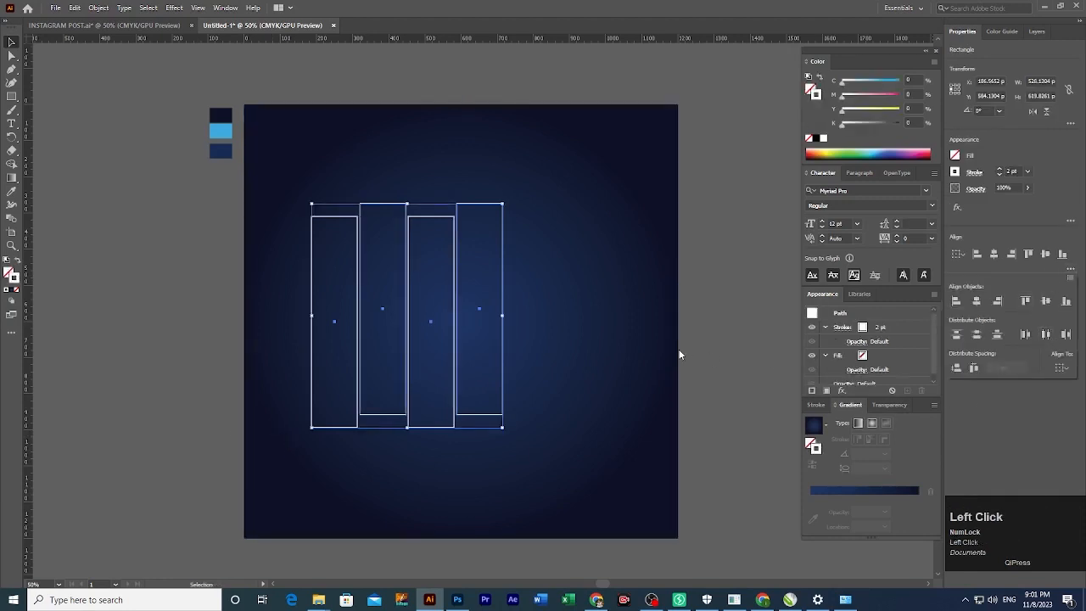
{"action": "key", "text": "ctrl+g"}
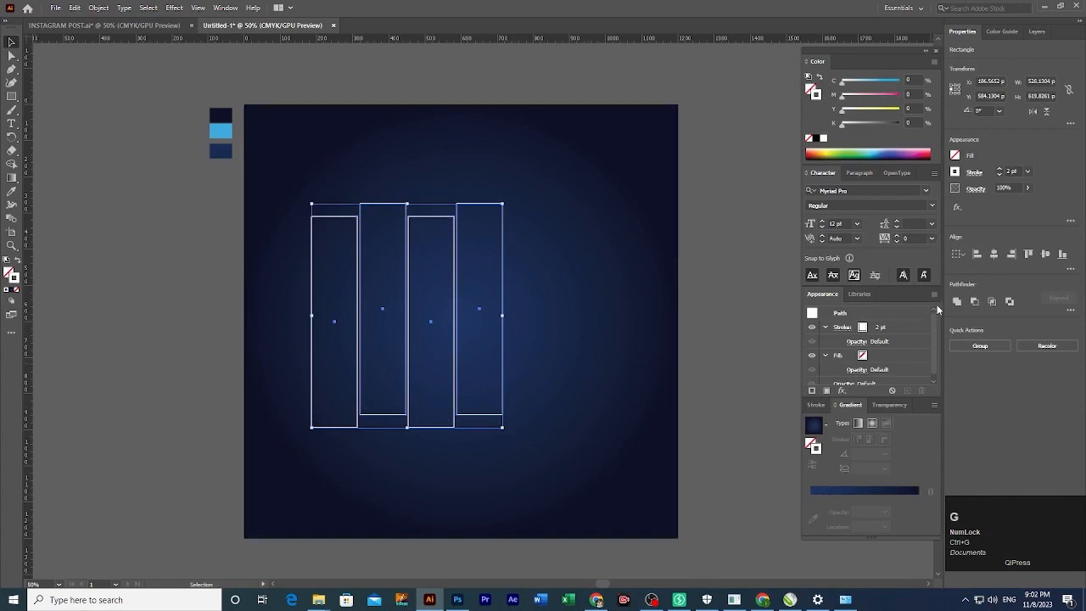
Group the four rectangles and centre the group horizontally and vertically on the artboard.
{"action": "left_click", "coordinate": [1045, 254]}
{"action": "left_click", "coordinate": [995, 255]}
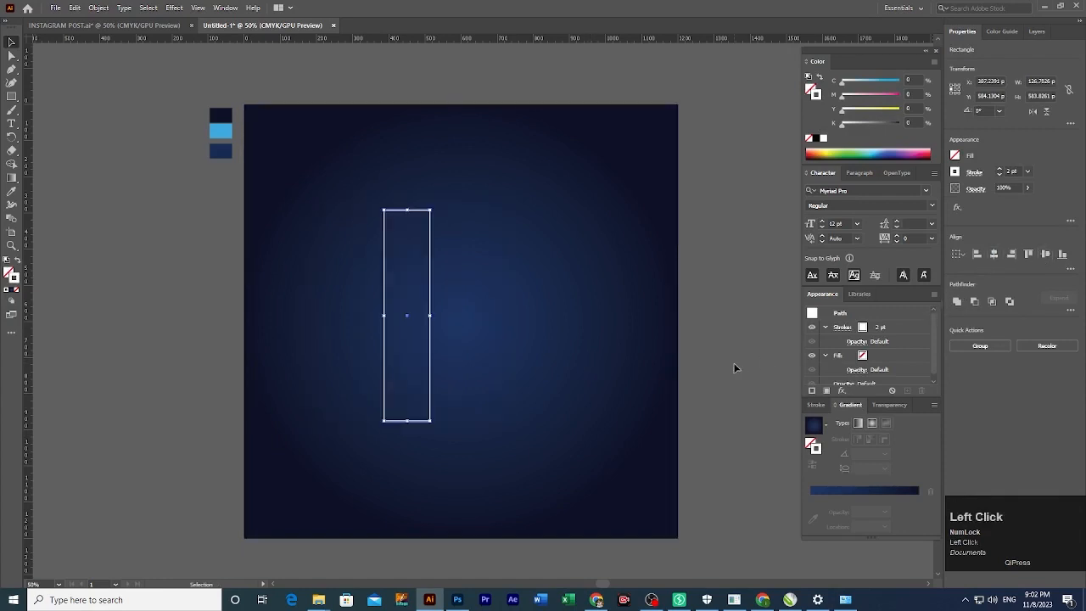
{"action": "key", "text": "ctrl+z"}
{"action": "key", "text": "ctrl+z"}
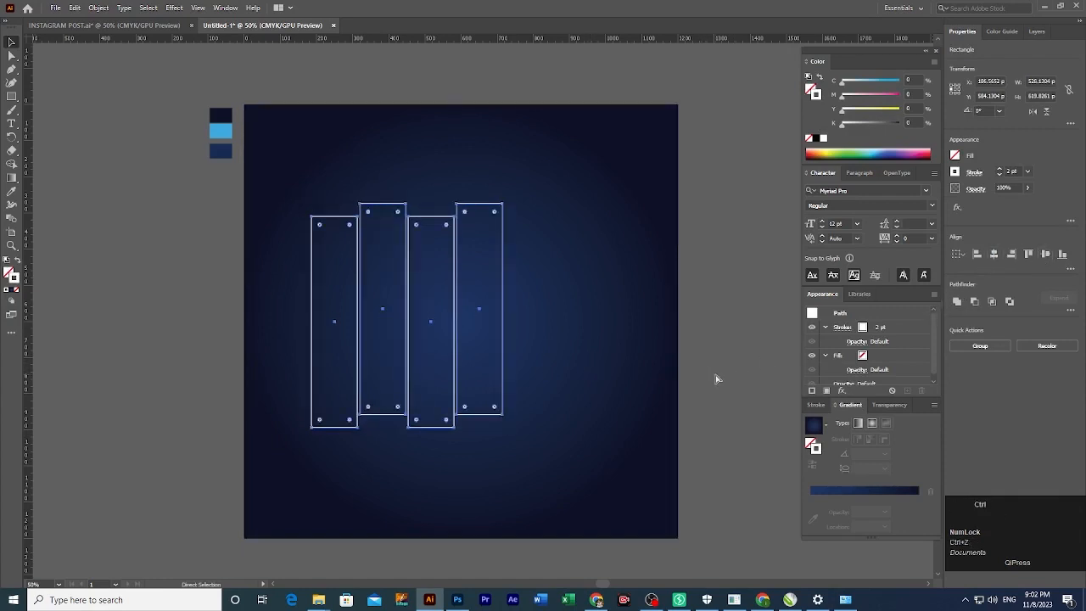
{"action": "key", "text": "ctrl+g"}
{"action": "left_click", "coordinate": [996, 255]}
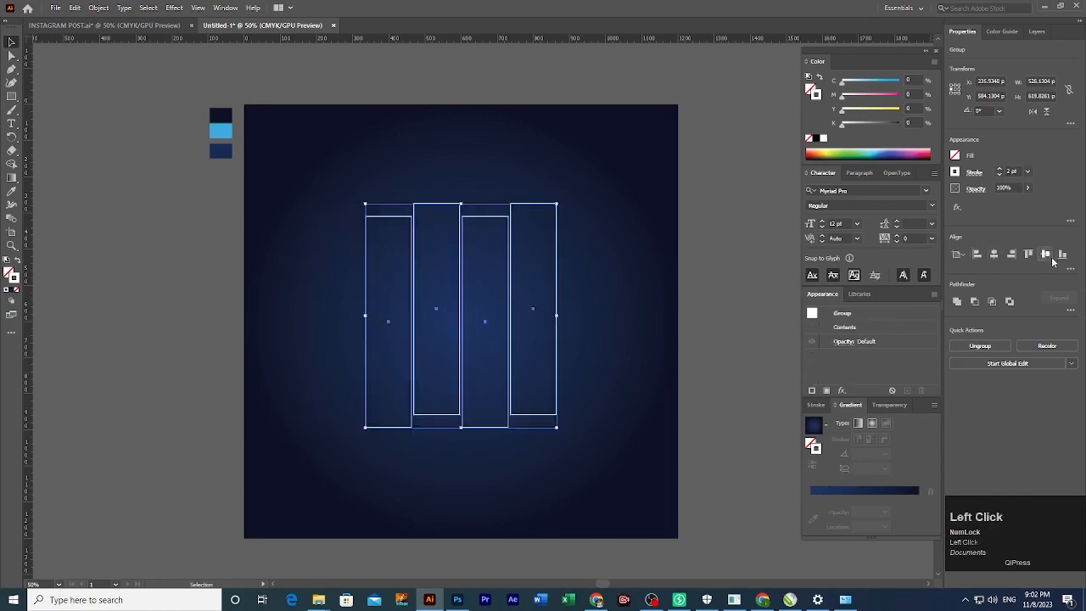
{"action": "left_click", "coordinate": [1045, 254]}
{"action": "left_click", "coordinate": [730, 381]}
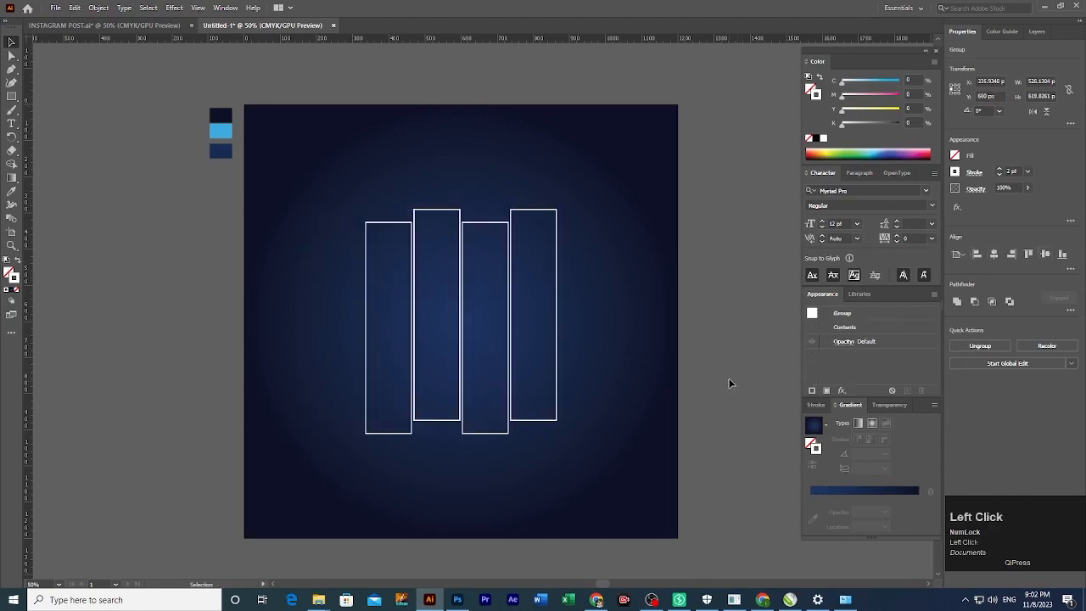
{"action": "left_click", "coordinate": [510, 414]}
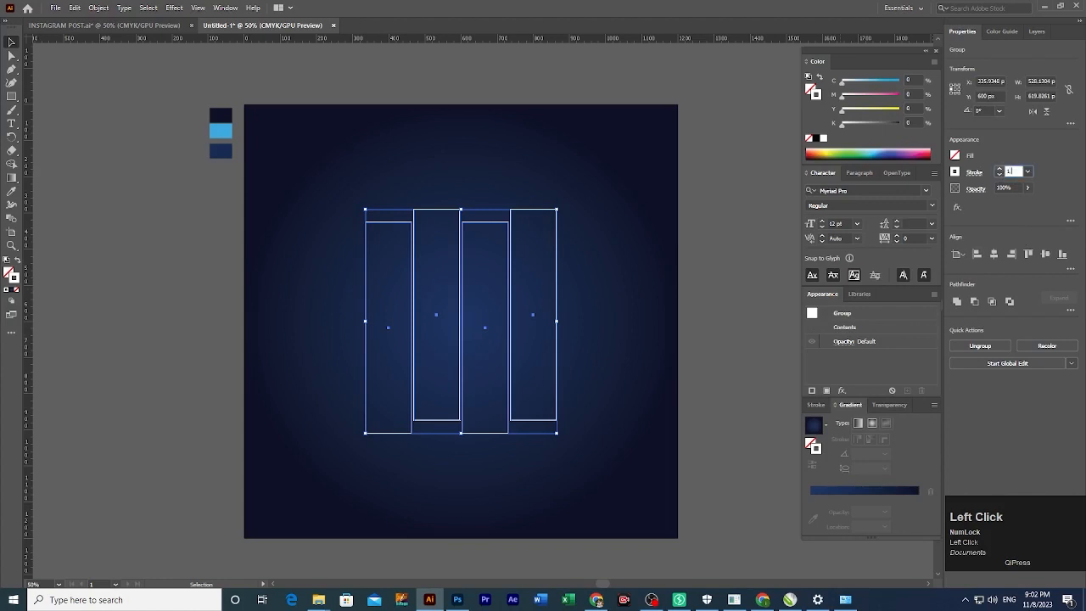
Thin the outlines to 1.5 pt, ungroup, and redistribute the four rectangles evenly.
{"action": "left_click", "coordinate": [771, 318]}
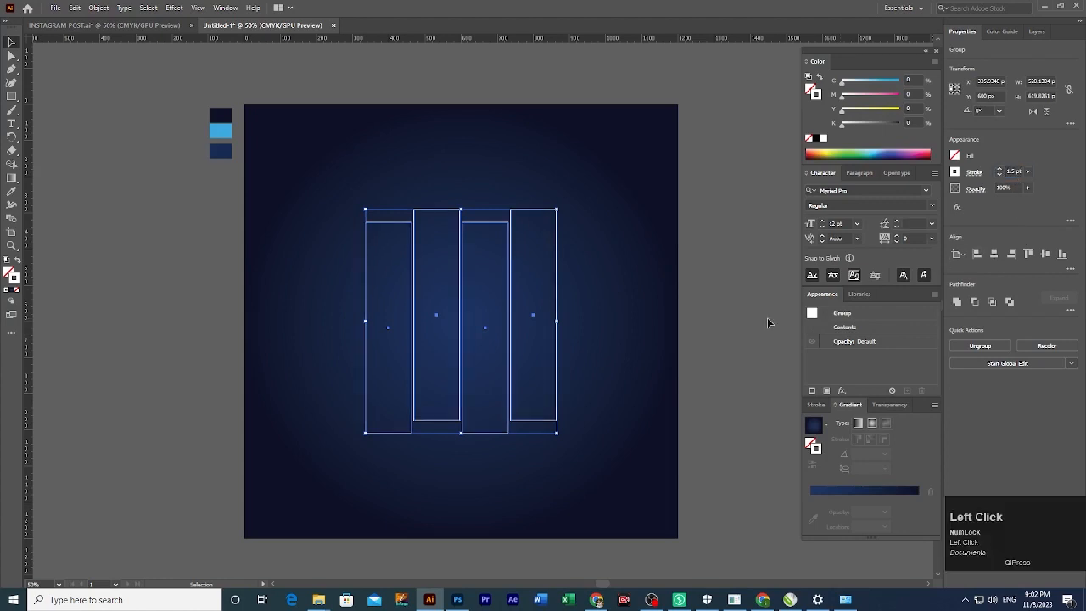
{"action": "left_click", "coordinate": [512, 376]}
{"action": "key", "text": "ctrl+shift+g"}
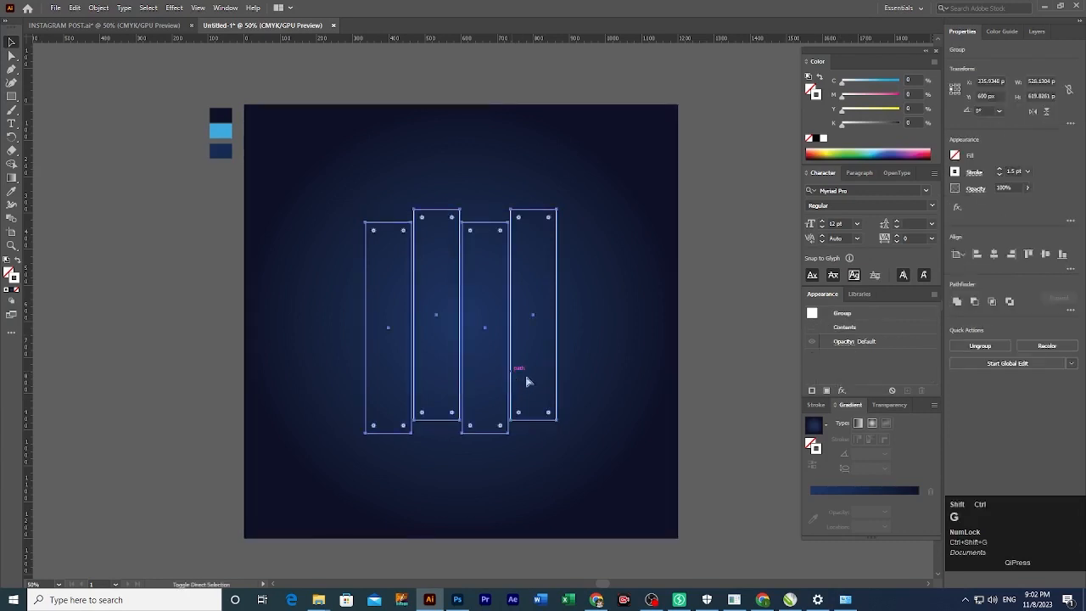
{"action": "left_click", "coordinate": [538, 427]}
{"action": "left_click_drag", "start_coordinate": [542, 420], "coordinate": [545, 422]}
{"action": "left_click_drag", "start_coordinate": [708, 287], "coordinate": [312, 390]}
{"action": "left_click", "coordinate": [667, 405], "text": "shift"}
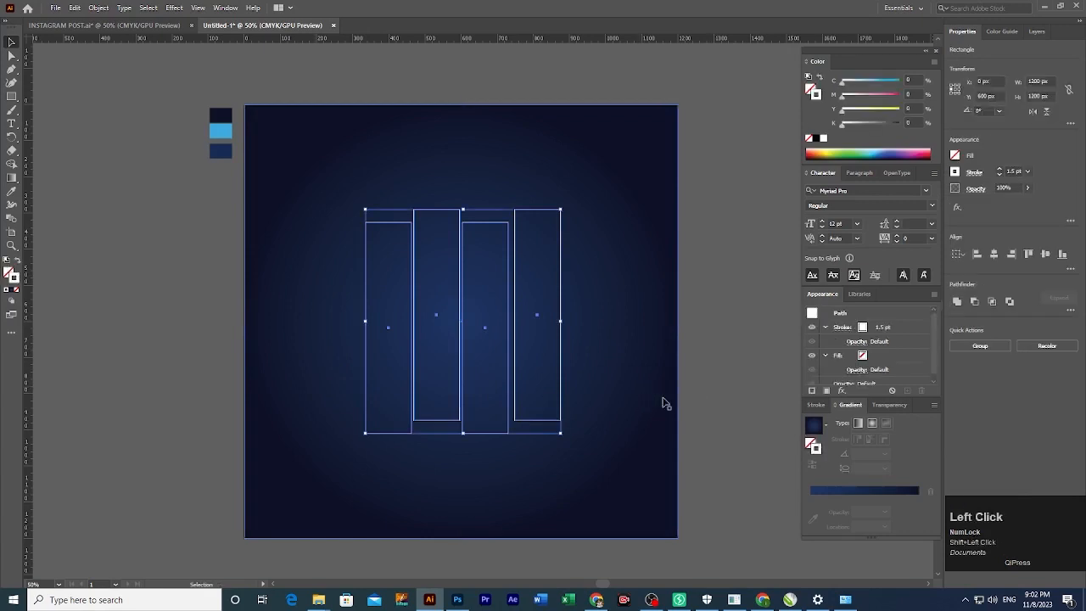
{"action": "left_click", "coordinate": [1071, 269]}
{"action": "left_click", "coordinate": [1049, 336]}
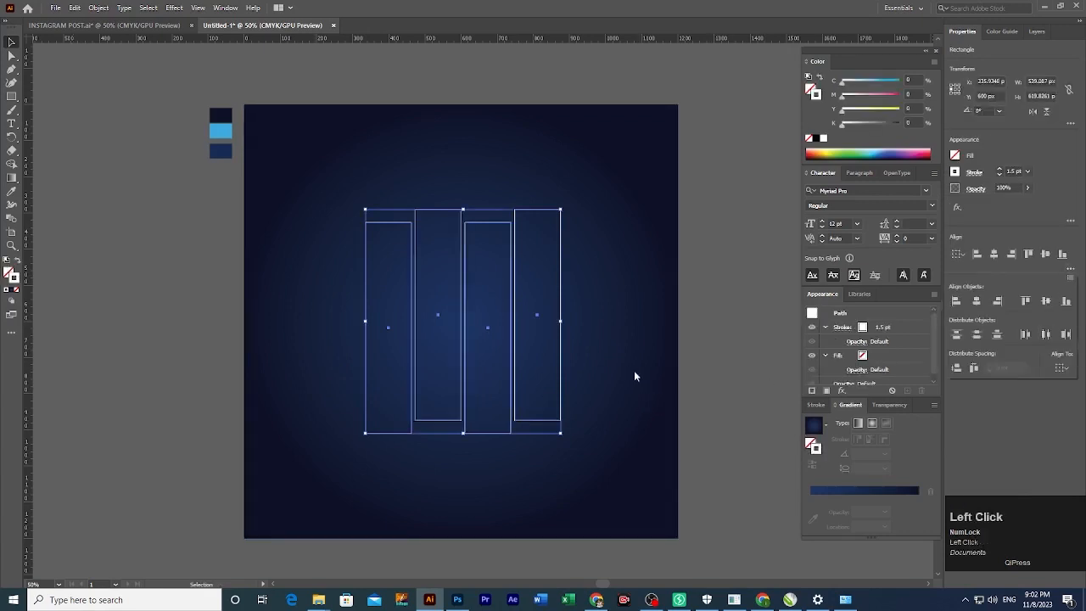
{"action": "right_click", "coordinate": [508, 360]}
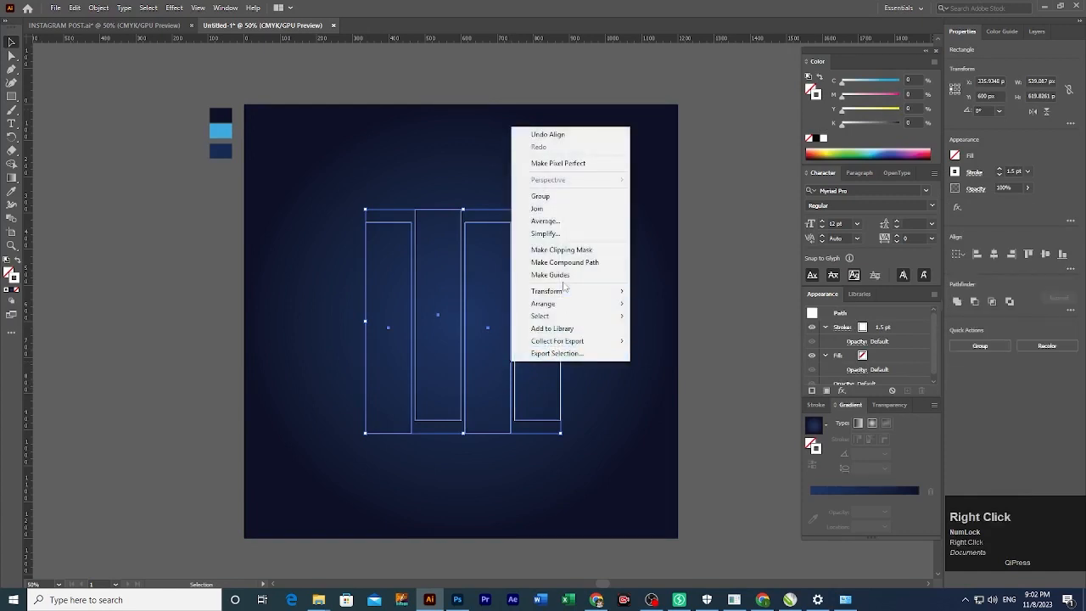
Make the bars one compound path, tilt it slightly, and set its outline cyan to 100.
{"action": "left_click", "coordinate": [580, 263]}
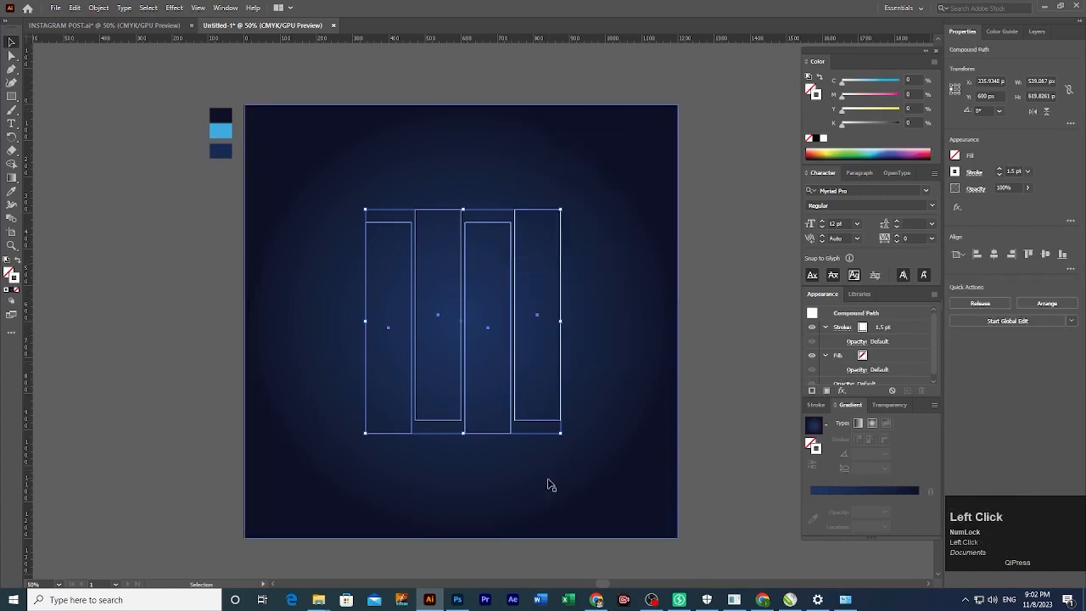
{"action": "mouse_move", "coordinate": [563, 441]}
{"action": "left_mouse_down"}
{"action": "mouse_move", "coordinate": [514, 453]}
{"action": "mouse_move", "coordinate": [547, 455]}
{"action": "left_mouse_up"}
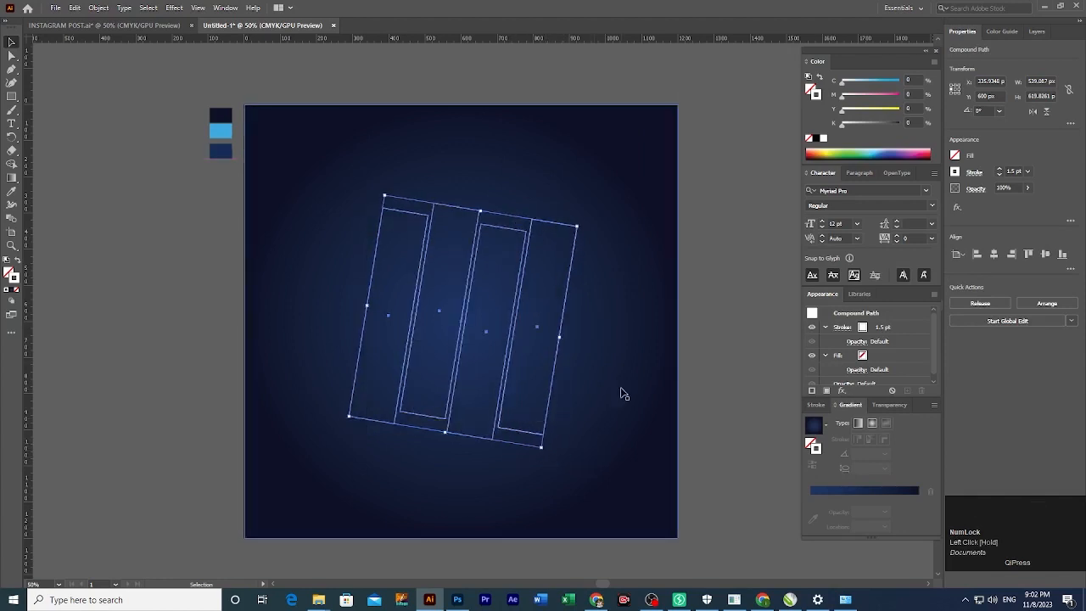
{"action": "left_click", "coordinate": [907, 78]}
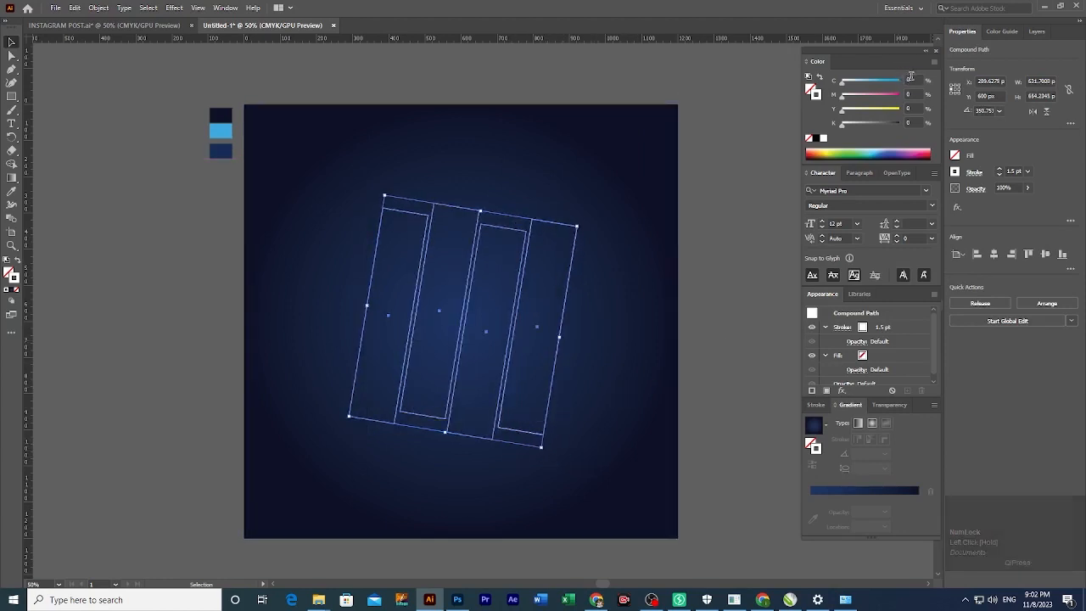
{"action": "type", "text": "100"}
{"action": "key", "text": "Return"}
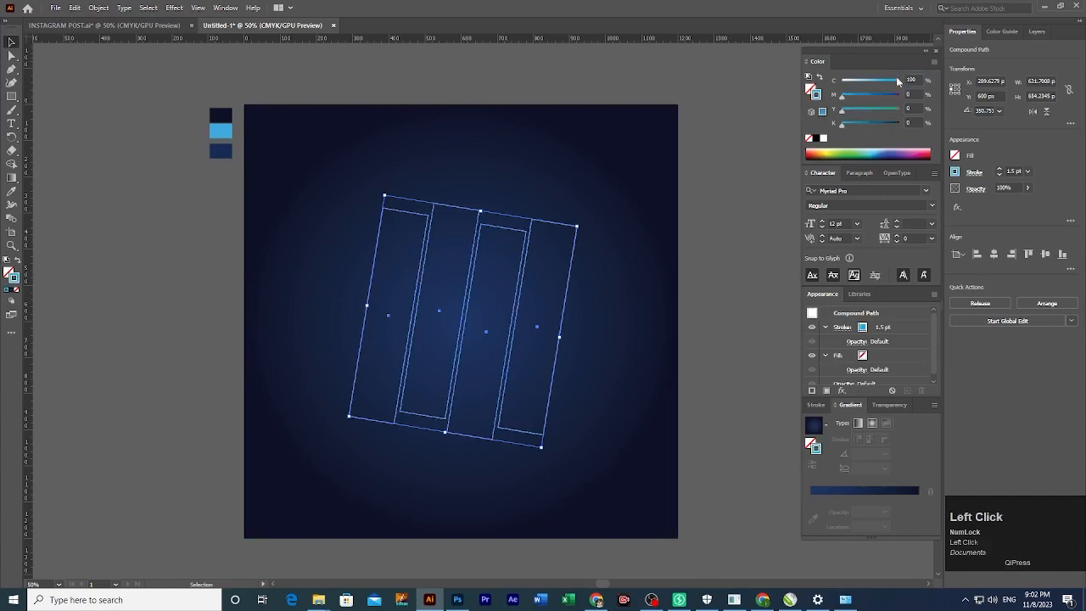
{"action": "left_click", "coordinate": [705, 323]}
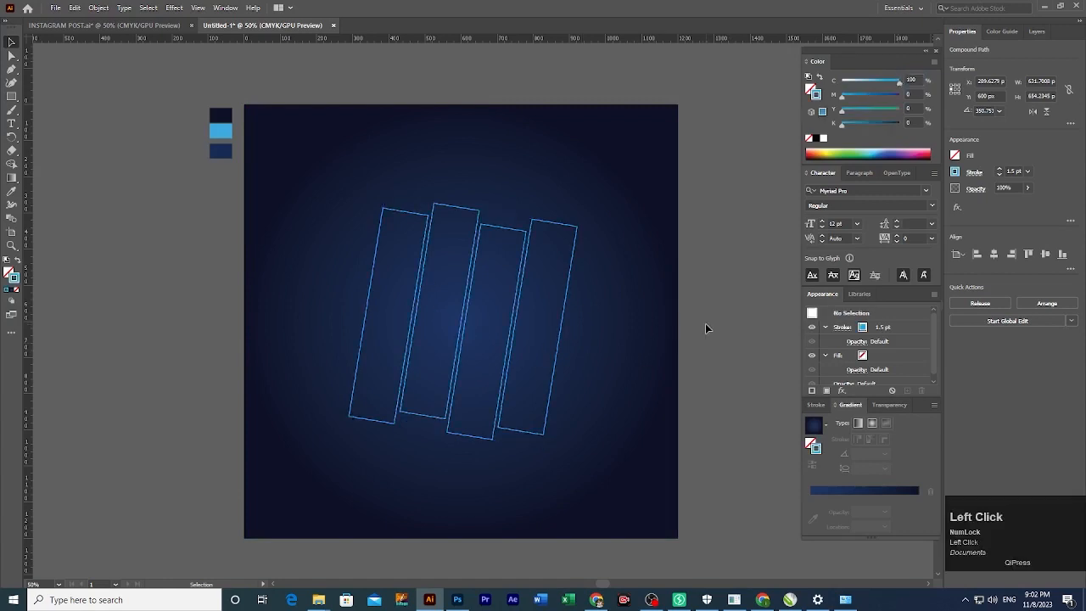
{"action": "left_click", "coordinate": [504, 401]}
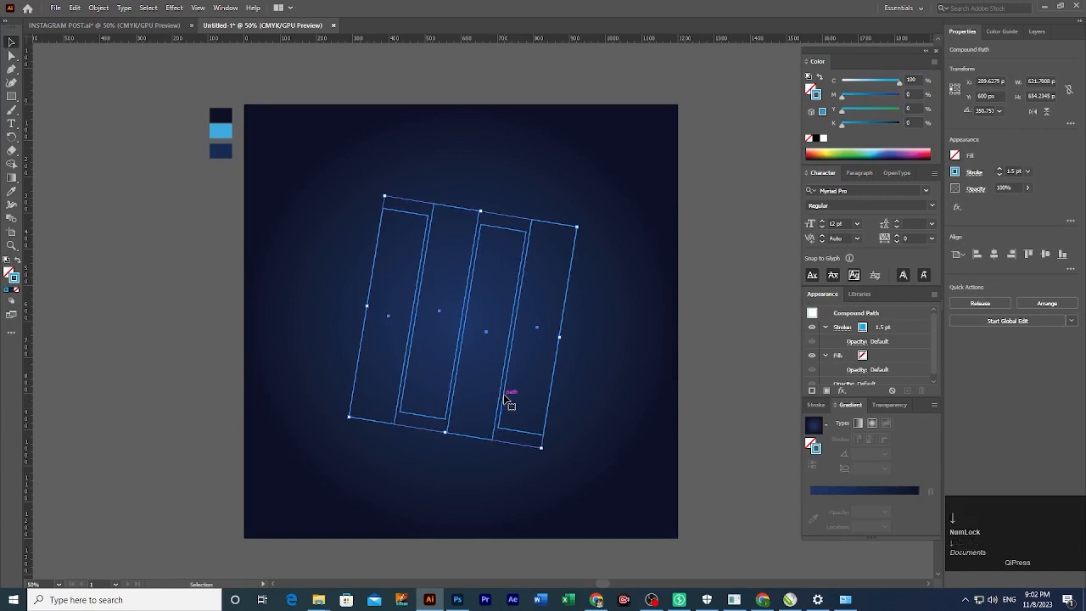
{"action": "key", "text": "shift"}
{"action": "left_click", "coordinate": [994, 255]}
{"action": "left_click", "coordinate": [698, 344]}
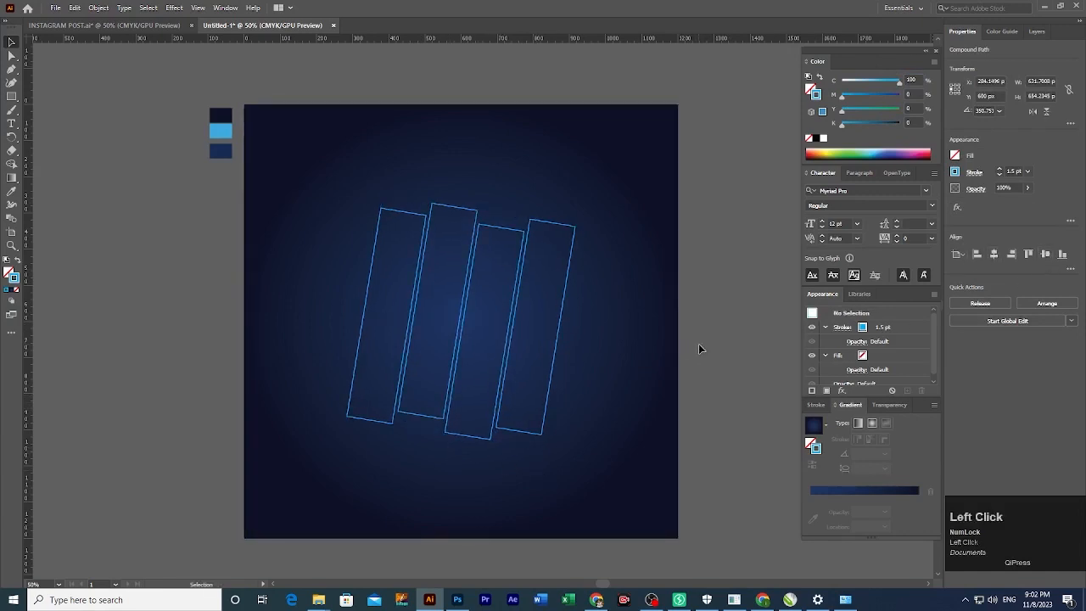
Copy the boy's runway photo from the browser.
{"action": "left_click", "coordinate": [597, 600]}
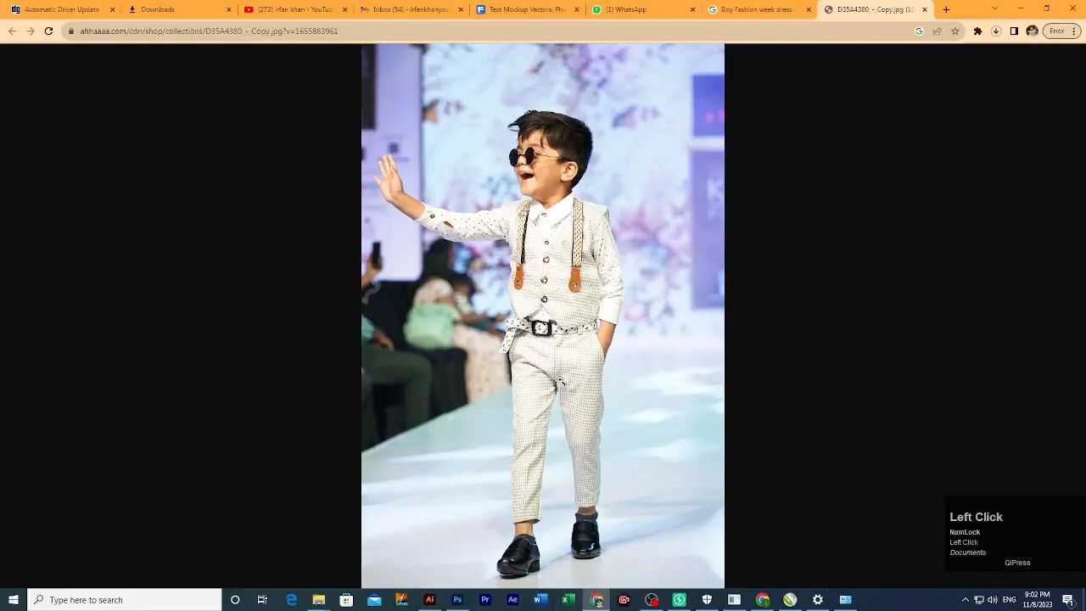
{"action": "right_click", "coordinate": [568, 264]}
{"action": "left_click", "coordinate": [597, 298]}
{"action": "key", "text": "alt+Tab"}
Paste the boy's photo, send it behind the bars, and scale and position it.
{"action": "key", "text": "ctrl+v"}
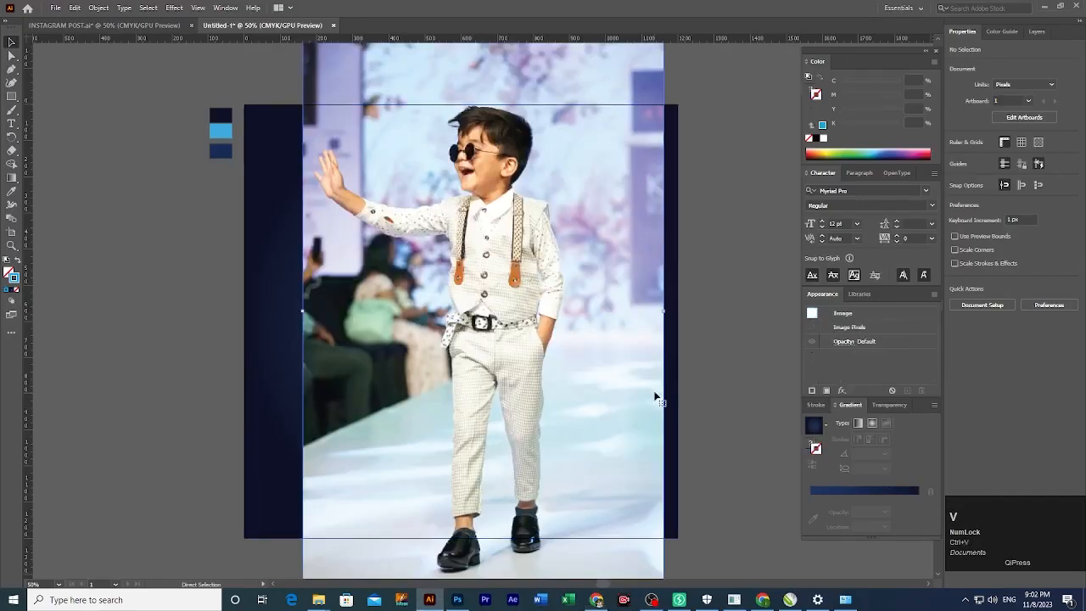
{"action": "left_click_drag", "start_coordinate": [594, 375], "coordinate": [584, 391]}
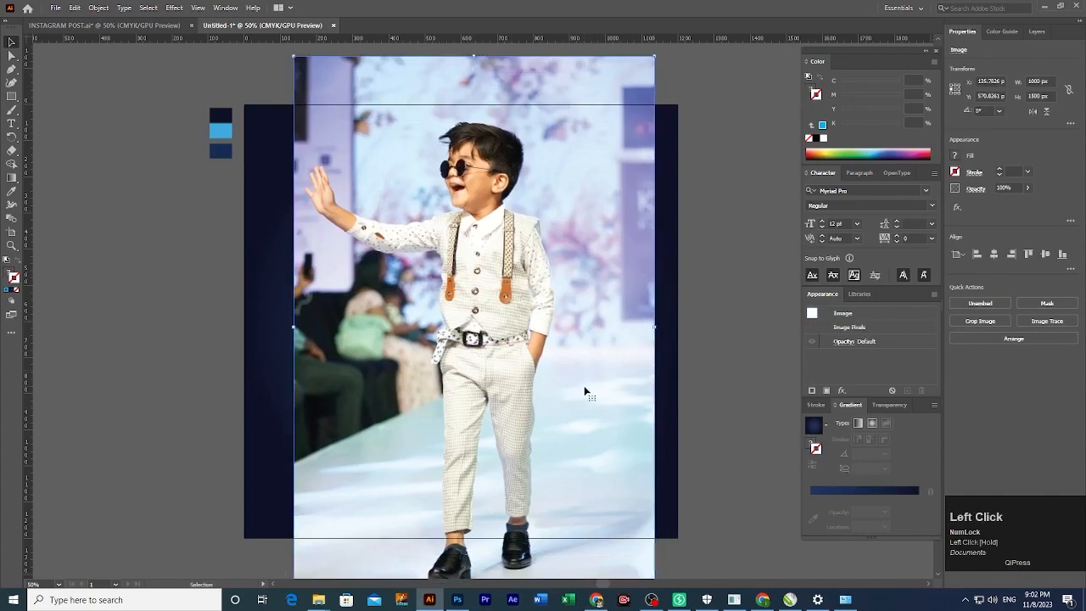
{"action": "key", "text": "ctrl+bracketleft"}
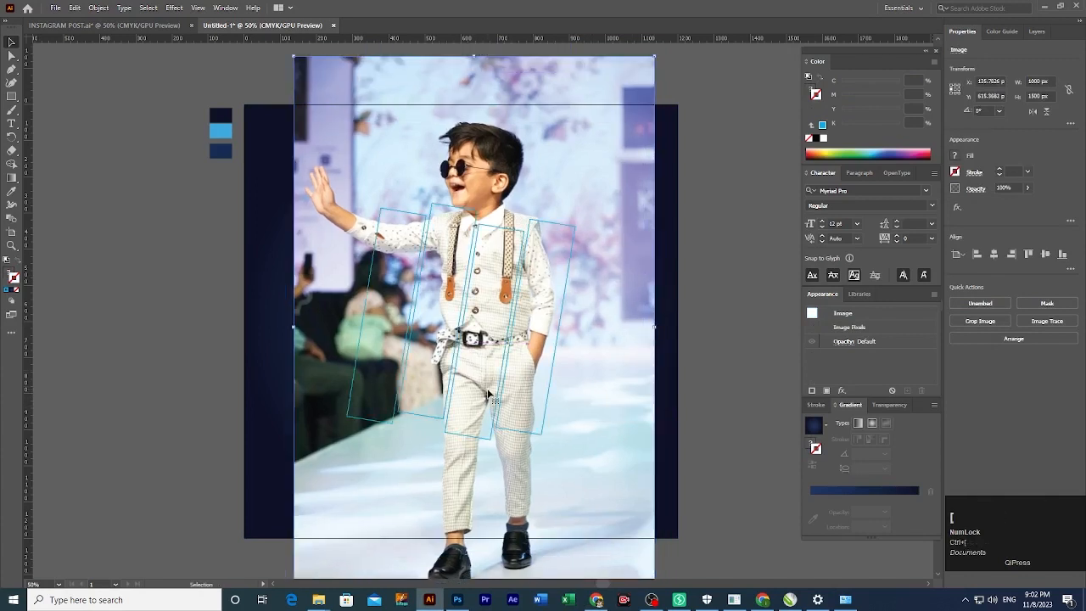
{"action": "left_click", "coordinate": [623, 426]}
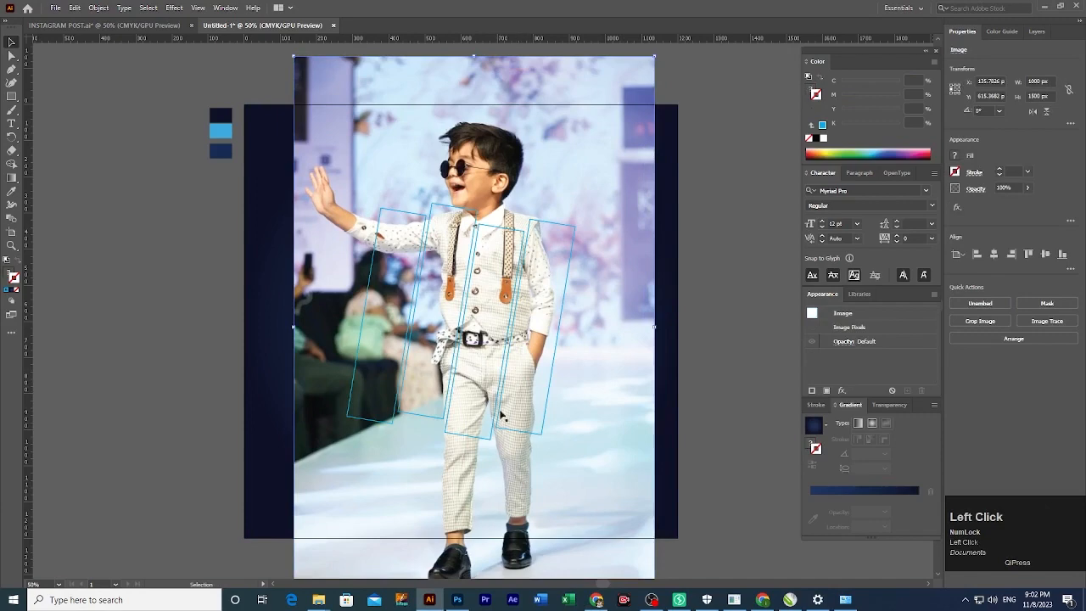
{"action": "scroll", "coordinate": [501, 415], "scroll_direction": "up", "scroll_amount": 3}
{"action": "left_click_drag", "start_coordinate": [508, 443], "coordinate": [543, 387]}
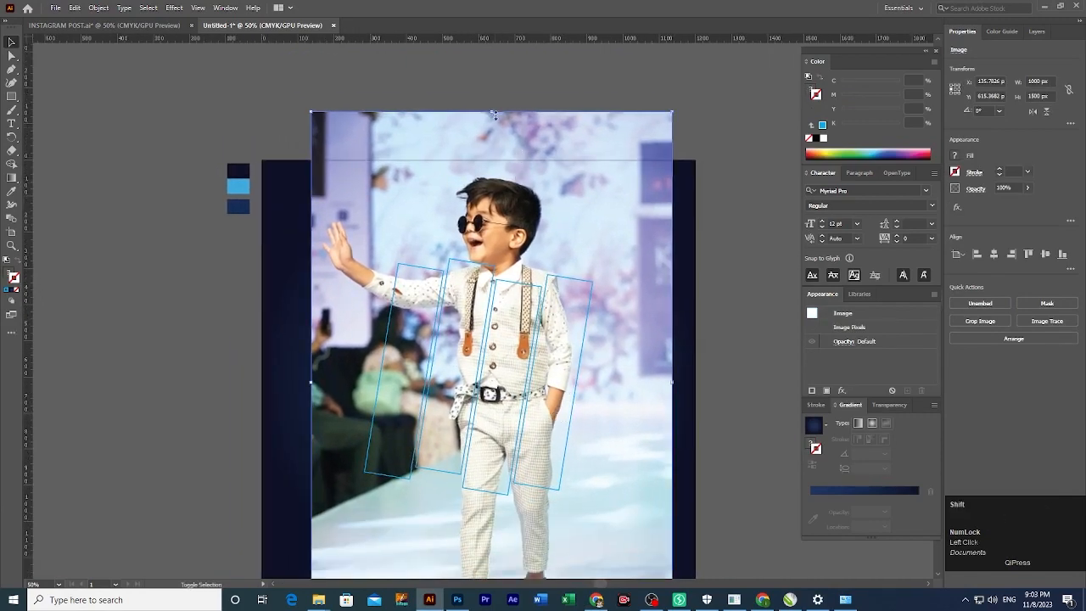
{"action": "left_click_drag", "start_coordinate": [494, 113], "coordinate": [492, 180]}
{"action": "left_click_drag", "start_coordinate": [552, 222], "coordinate": [552, 244]}
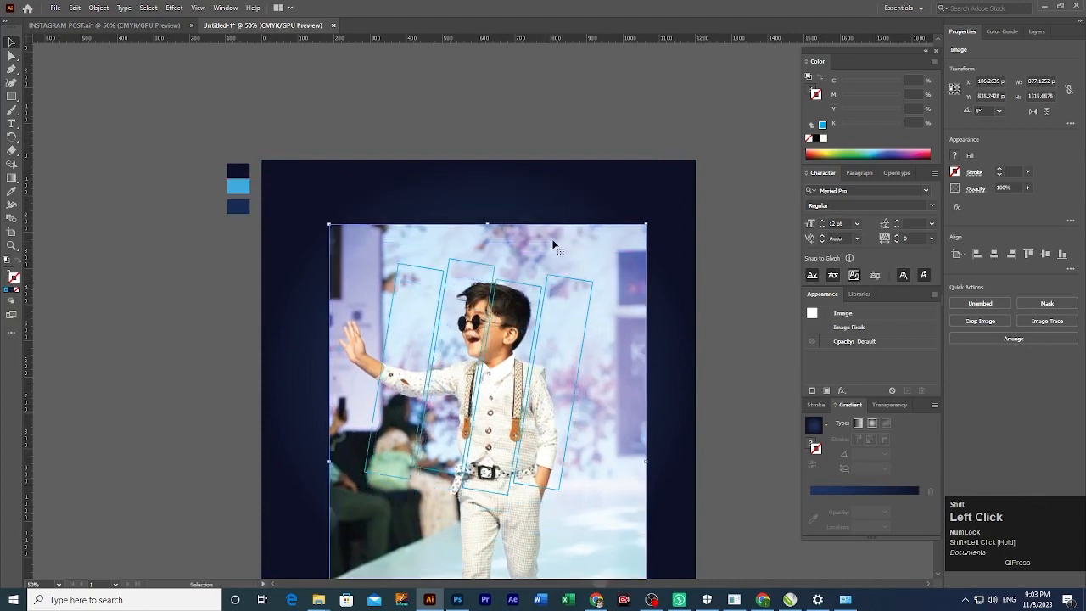
Clip the photo inside the four tilted bars with a clipping mask.
{"action": "right_click", "coordinate": [546, 289]}
{"action": "left_click", "coordinate": [611, 386]}
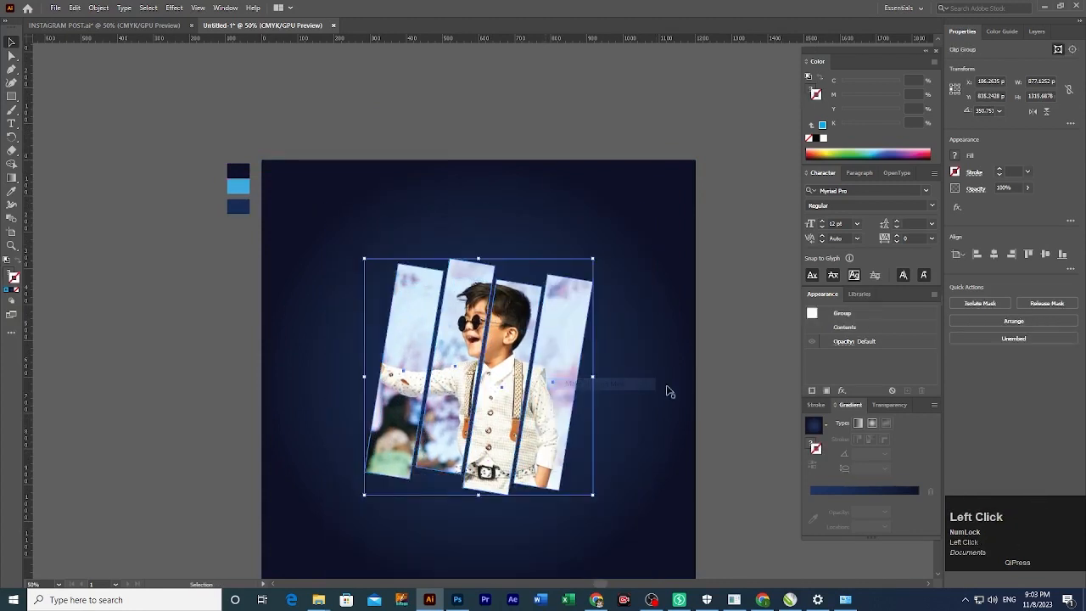
{"action": "left_click", "coordinate": [547, 516]}
{"action": "key", "text": "ctrl+equal"}
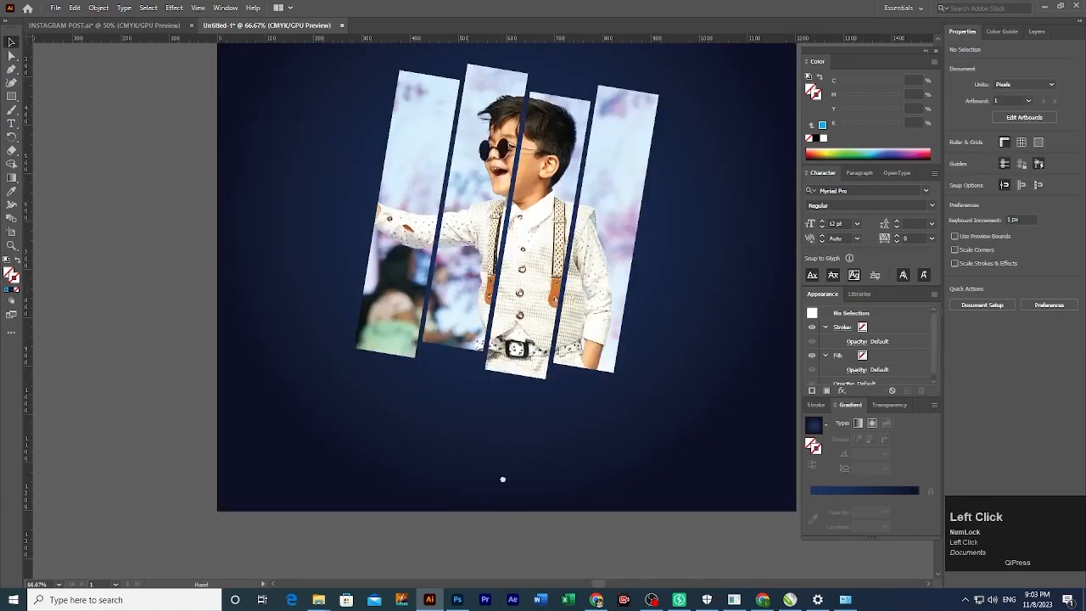
Set the clipped strips' outline colour to full cyan.
{"action": "left_click", "coordinate": [544, 271]}
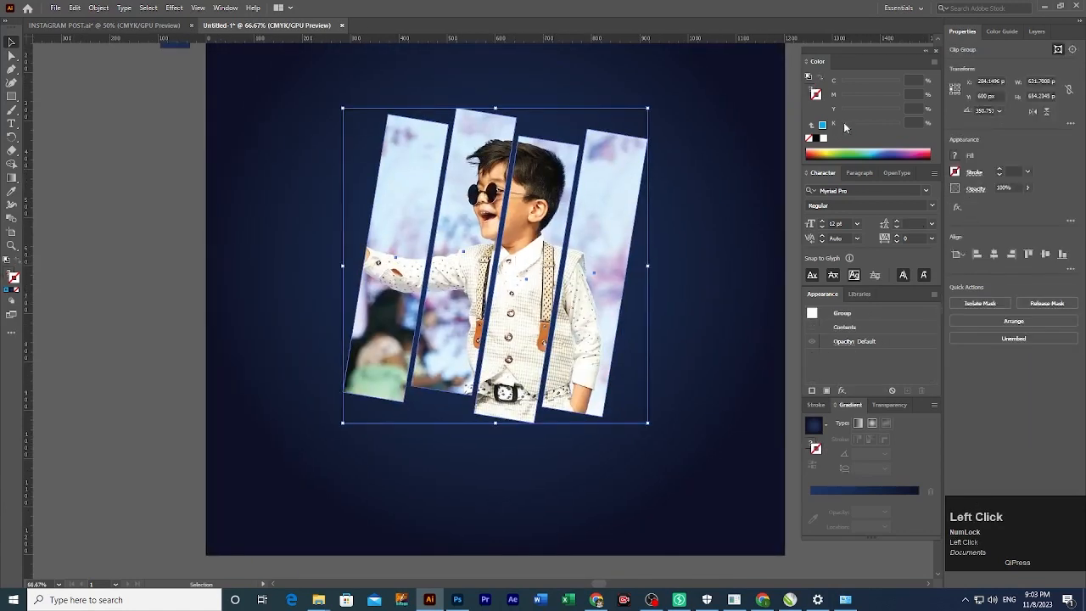
{"action": "left_click", "coordinate": [914, 79]}
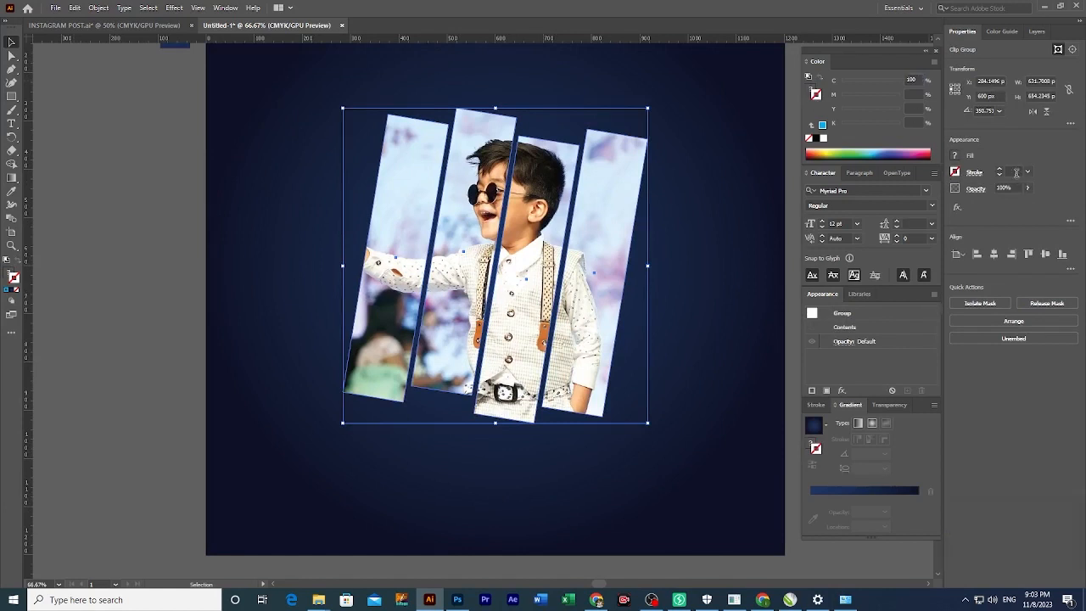
{"action": "left_click", "coordinate": [1015, 172]}
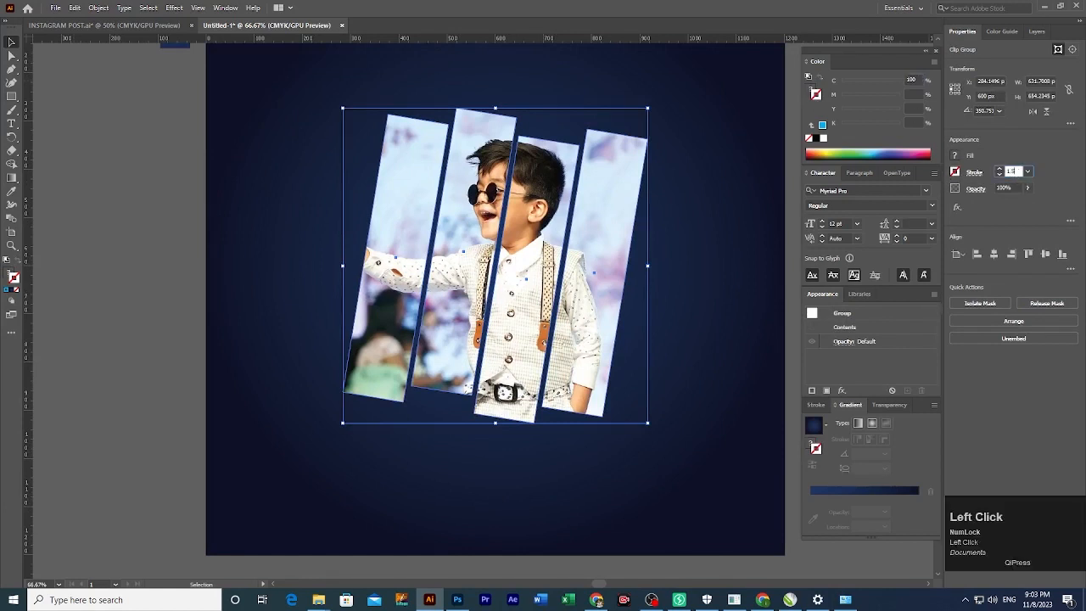
Set the photo strips' cyan outline weight (1.5 pt, then 2 pt), dismissing the accidental Move dialog.
{"action": "key", "text": "Return"}
{"action": "key", "text": "Return"}
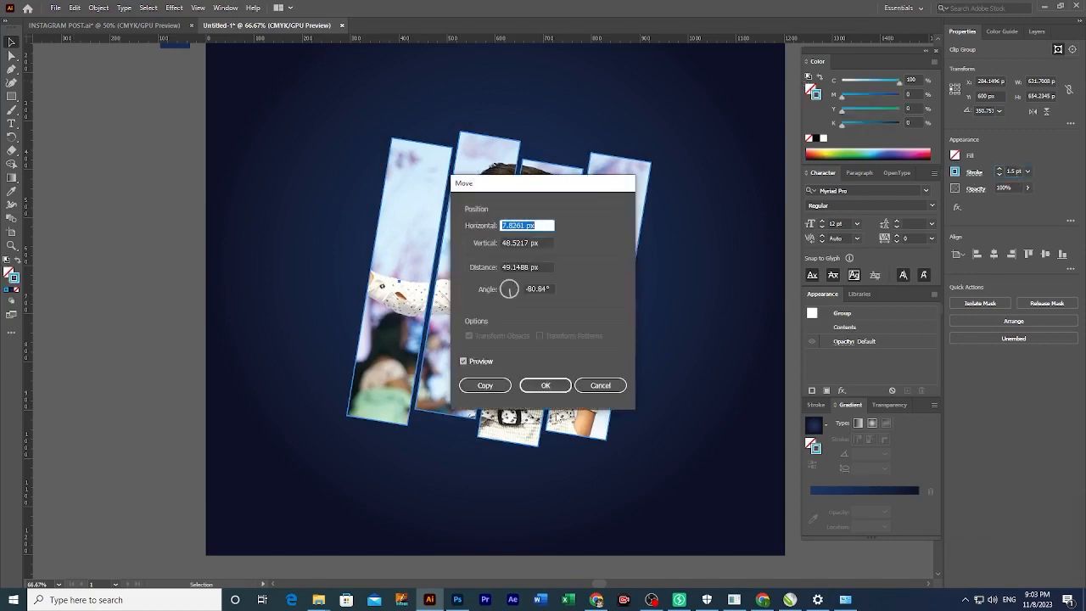
{"action": "left_click", "coordinate": [600, 386]}
{"action": "left_click", "coordinate": [157, 333]}
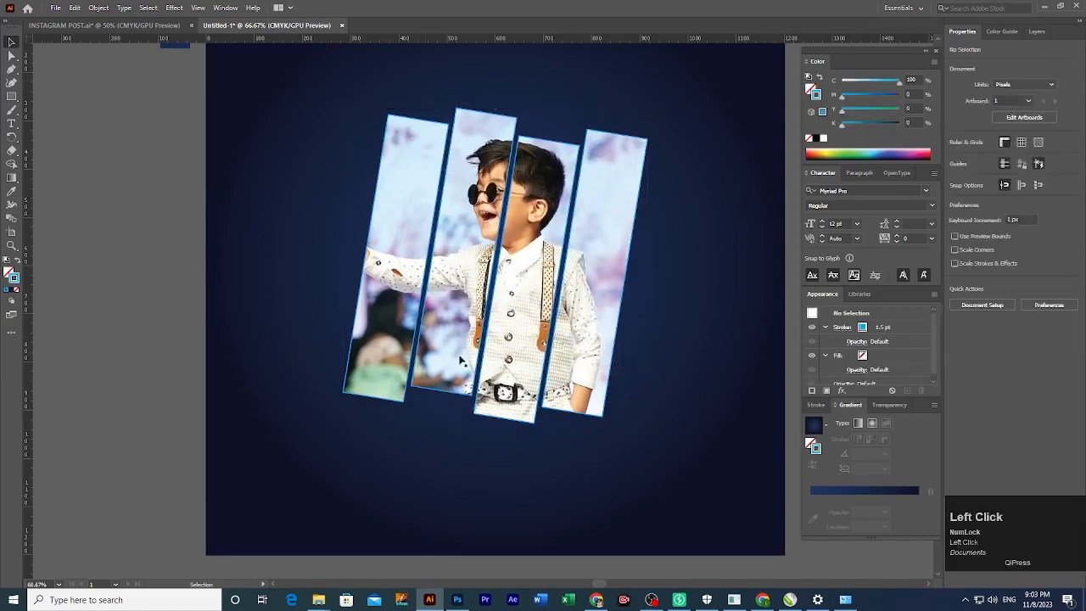
{"action": "left_click_drag", "start_coordinate": [461, 361], "coordinate": [445, 385]}
{"action": "left_click", "coordinate": [445, 384]}
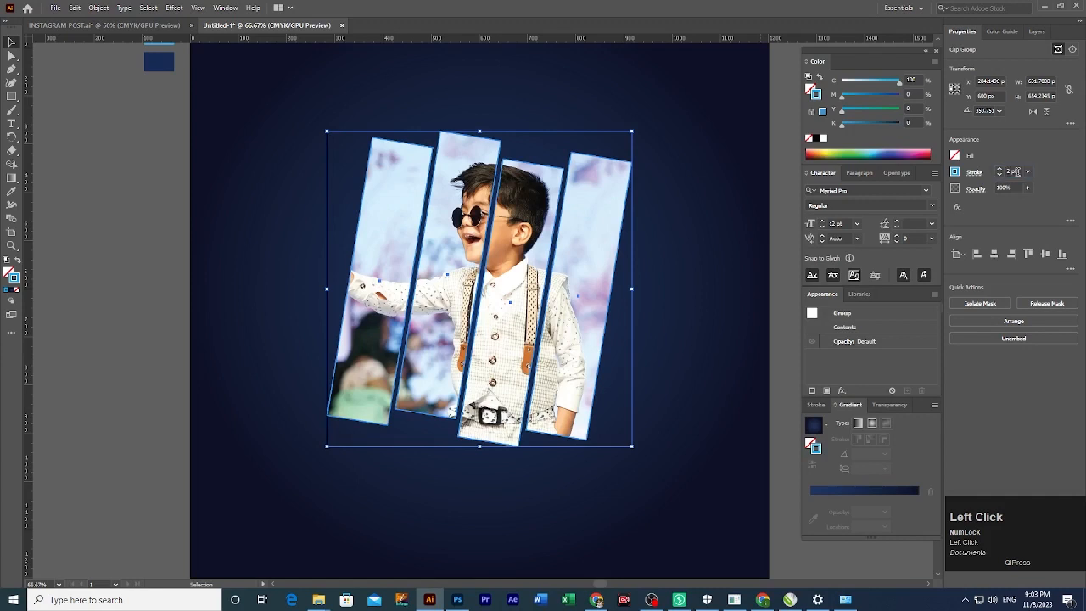
{"action": "left_click", "coordinate": [134, 308]}
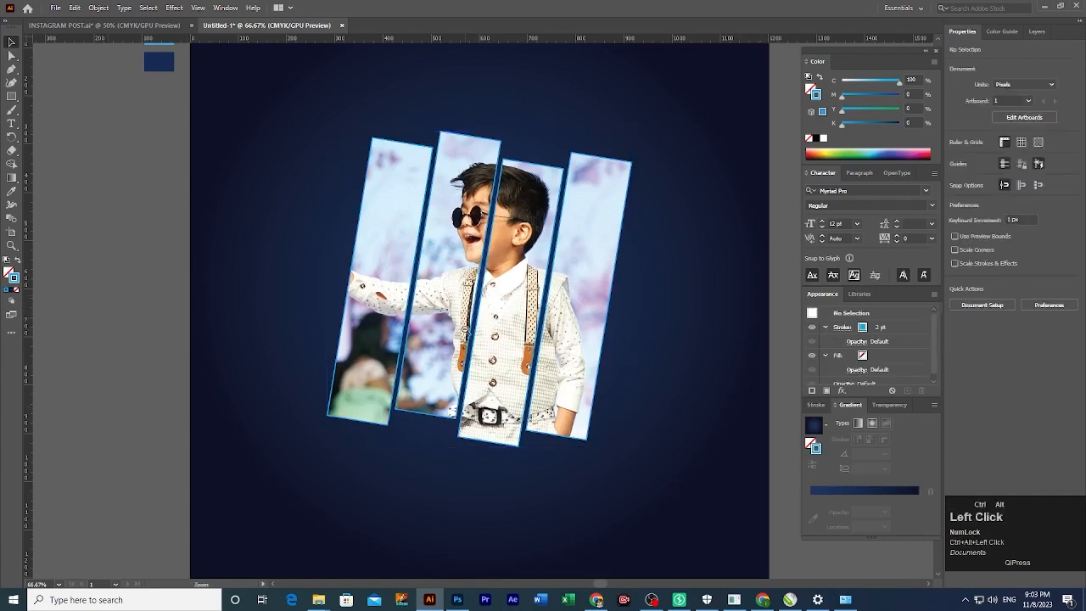
{"action": "key", "text": "ctrl+minus"}
{"action": "left_click", "coordinate": [433, 335], "text": "ctrl"}
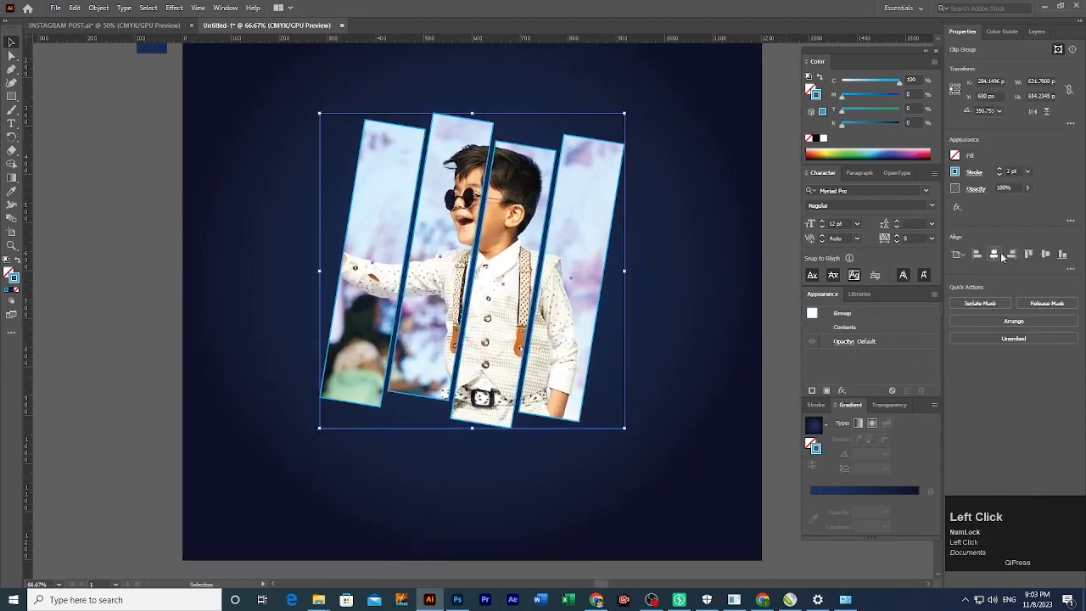
{"action": "left_click", "coordinate": [274, 366]}
{"action": "left_click_drag", "start_coordinate": [274, 366], "coordinate": [514, 454]}
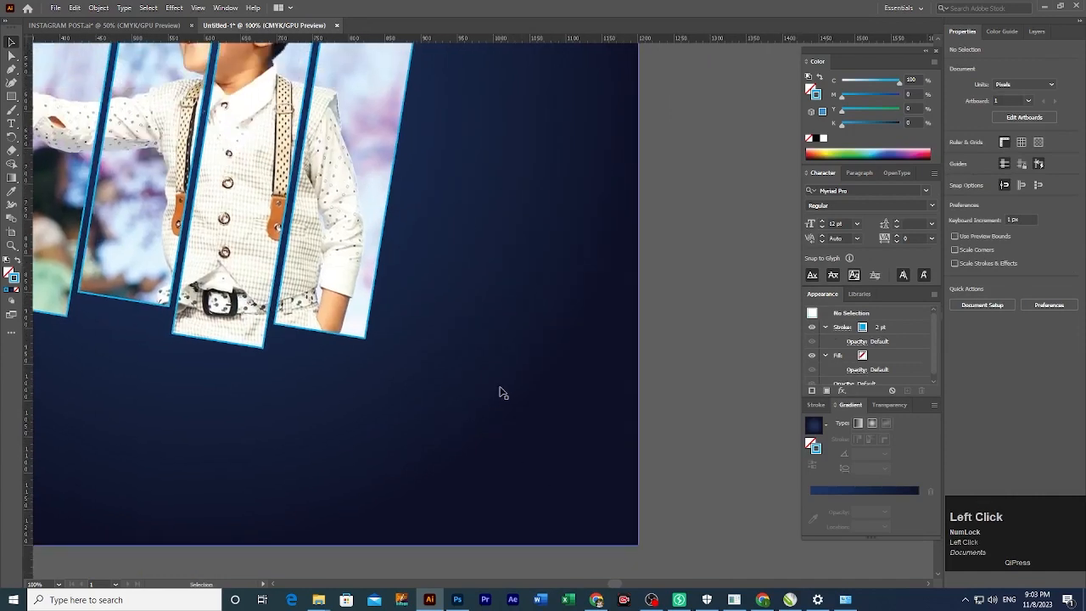
Type '2023' beside the strips, enlarge it, colour it cyan, and move it up-right.
{"action": "key", "text": "t"}
{"action": "left_click", "coordinate": [463, 332]}
{"action": "type", "text": "2023"}
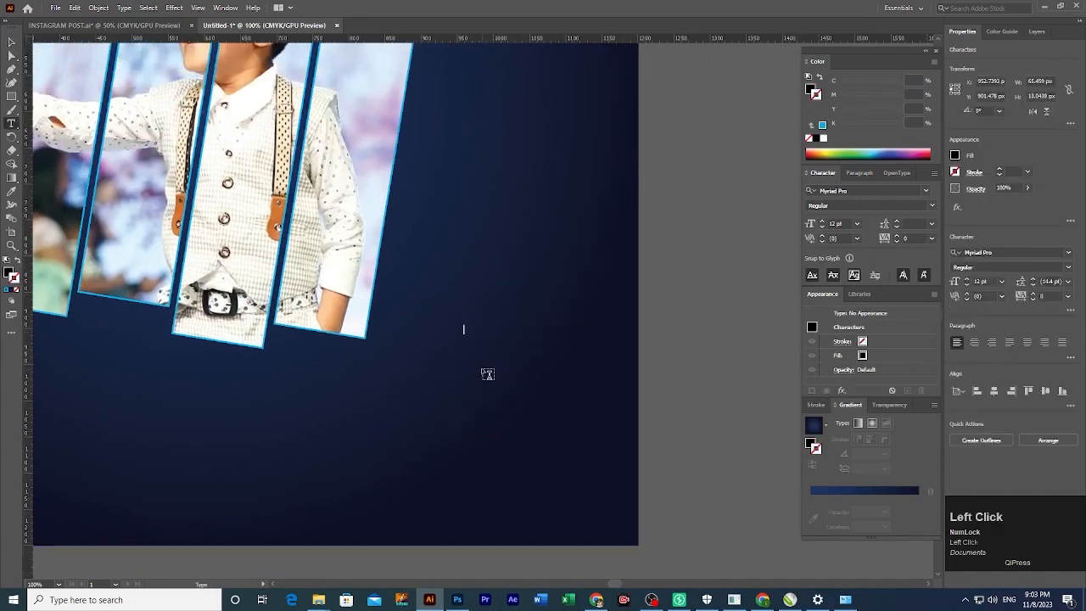
{"action": "key", "text": "ctrl+a"}
{"action": "key", "text": "Escape"}
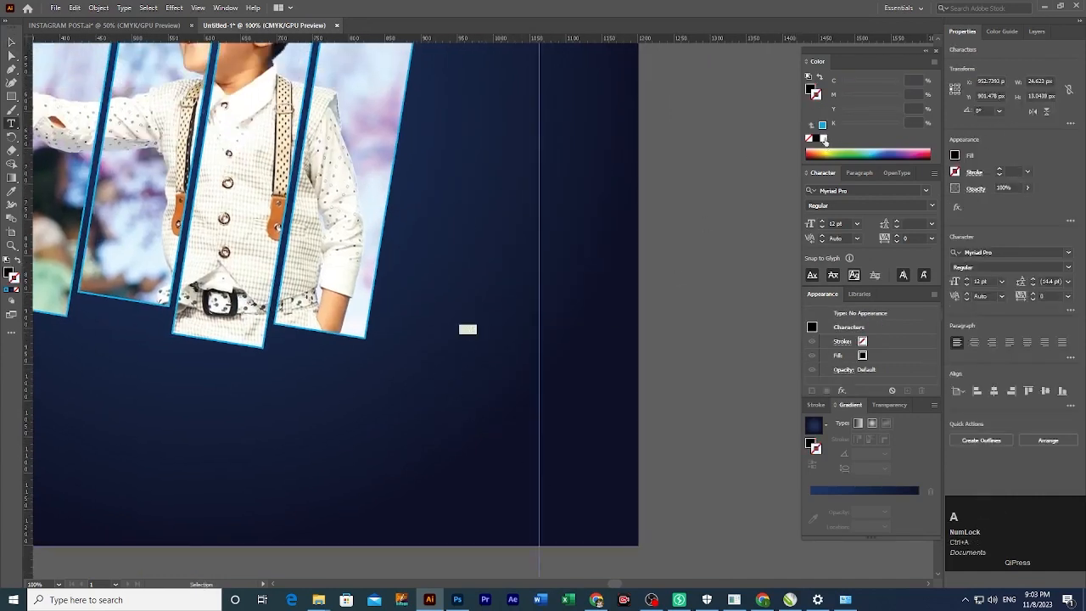
{"action": "left_click", "coordinate": [809, 90]}
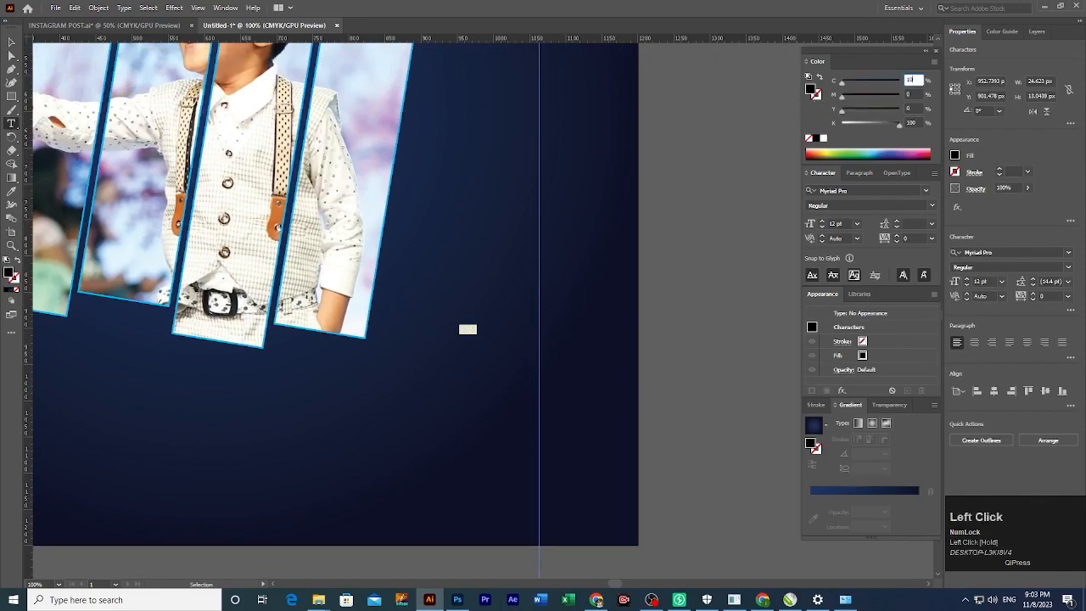
{"action": "left_click", "coordinate": [11, 42]}
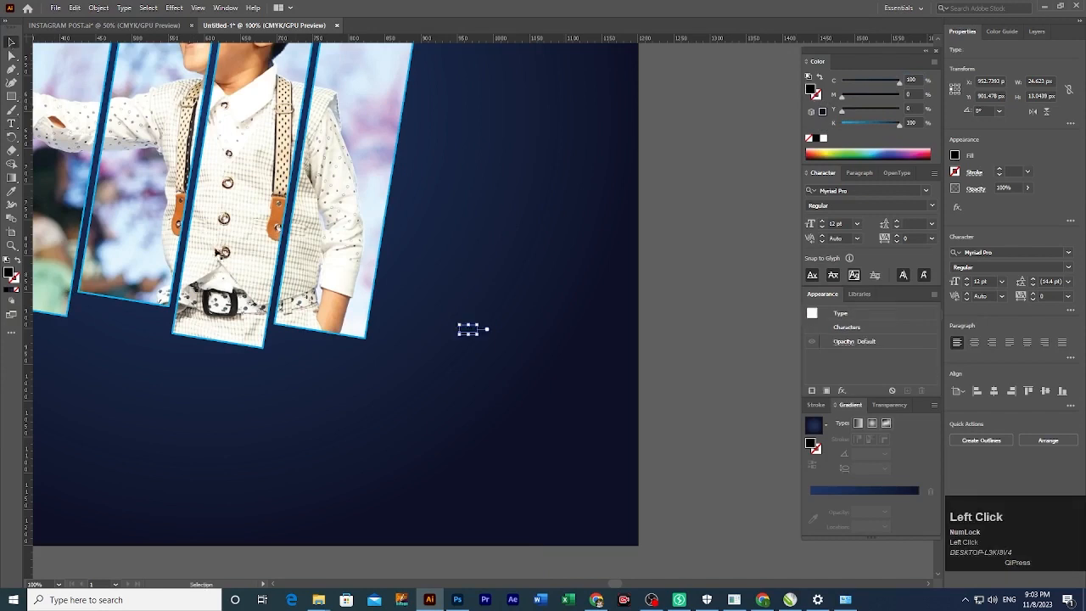
{"action": "left_click_drag", "start_coordinate": [471, 335], "coordinate": [468, 377]}
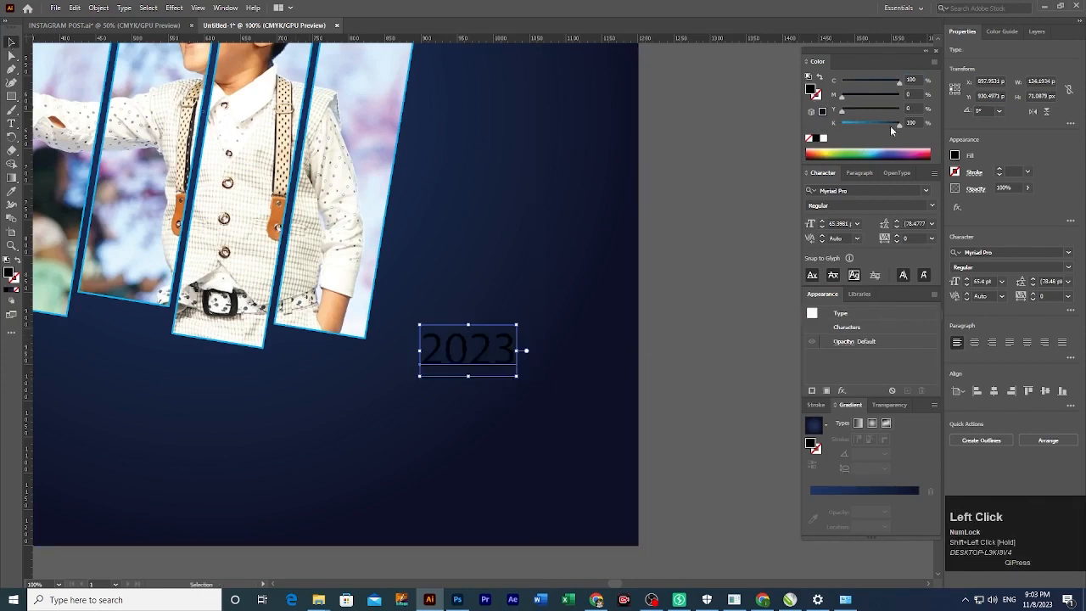
{"action": "left_click_drag", "start_coordinate": [898, 128], "coordinate": [819, 142]}
{"action": "left_click", "coordinate": [716, 308]}
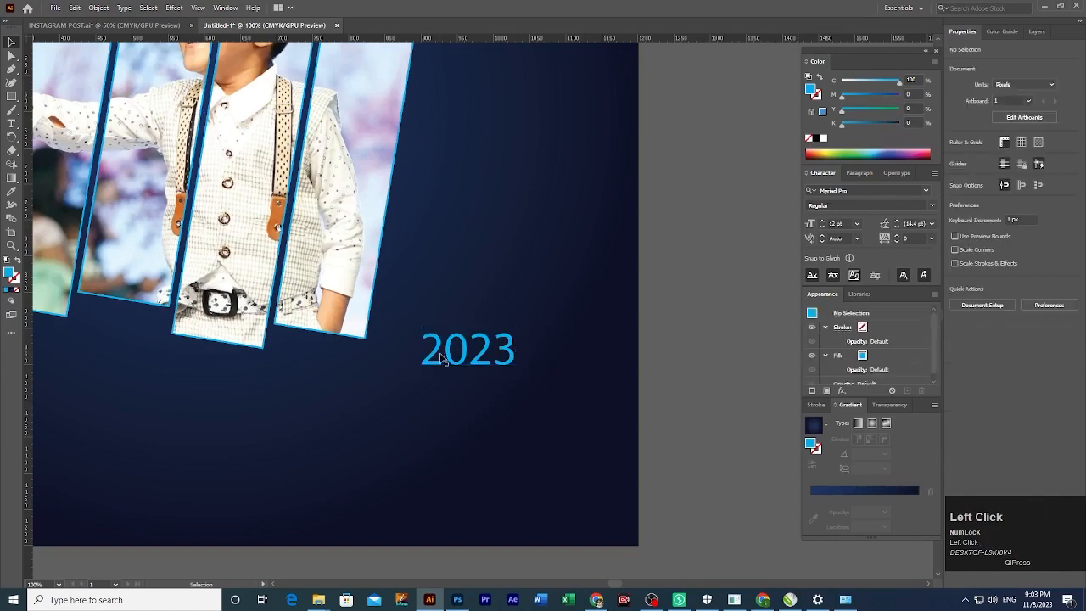
{"action": "left_click_drag", "start_coordinate": [498, 359], "coordinate": [521, 341]}
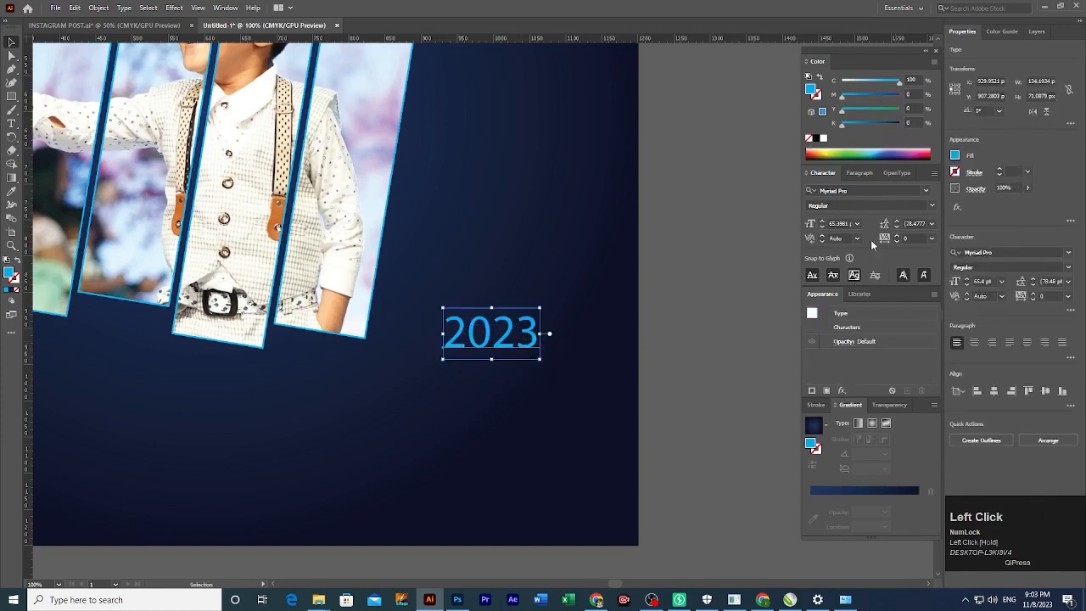
Set the 2023 text in Futura Md BT Bold.
{"action": "left_click", "coordinate": [864, 195]}
{"action": "type", "text": "Ro"}
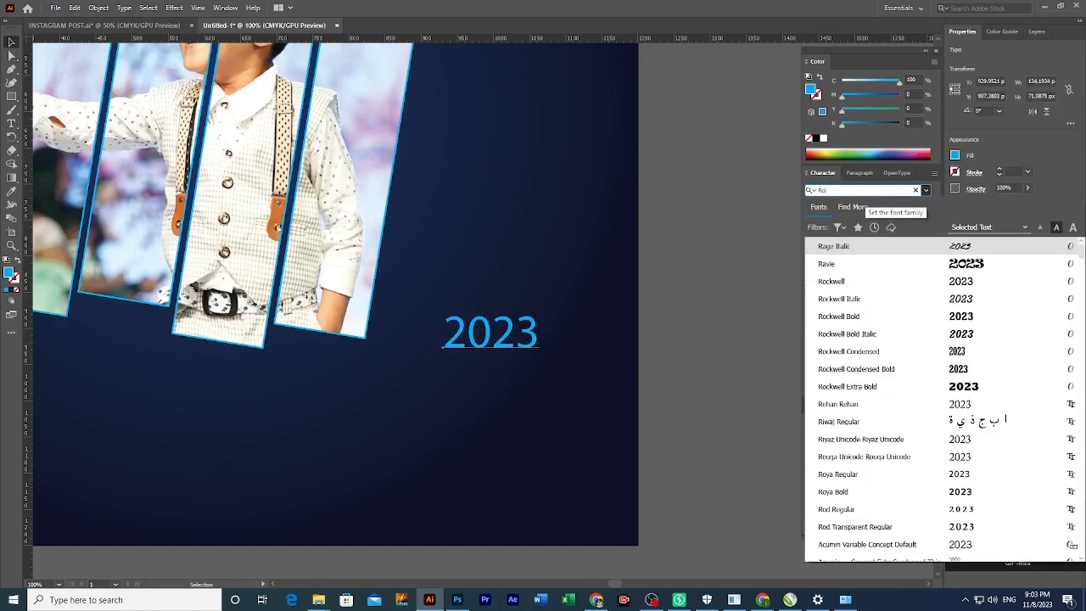
{"action": "type", "text": "bo"}
{"action": "key", "text": "BackSpace"}
{"action": "key", "text": "BackSpace"}
{"action": "key", "text": "BackSpace"}
{"action": "type", "text": "fu"}
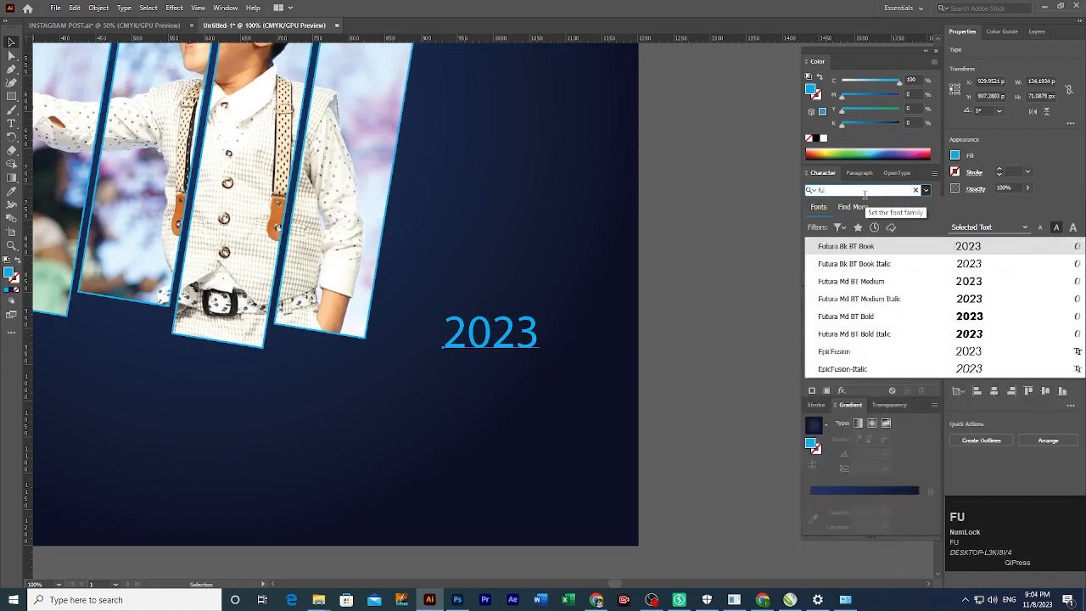
{"action": "key", "text": "Down"}
{"action": "key", "text": "Down"}
{"action": "key", "text": "Down"}
{"action": "key", "text": "Down"}
{"action": "left_click", "coordinate": [777, 324]}
Nudge 2023 slightly upward and duplicate it directly below itself.
{"action": "left_click", "coordinate": [667, 337]}
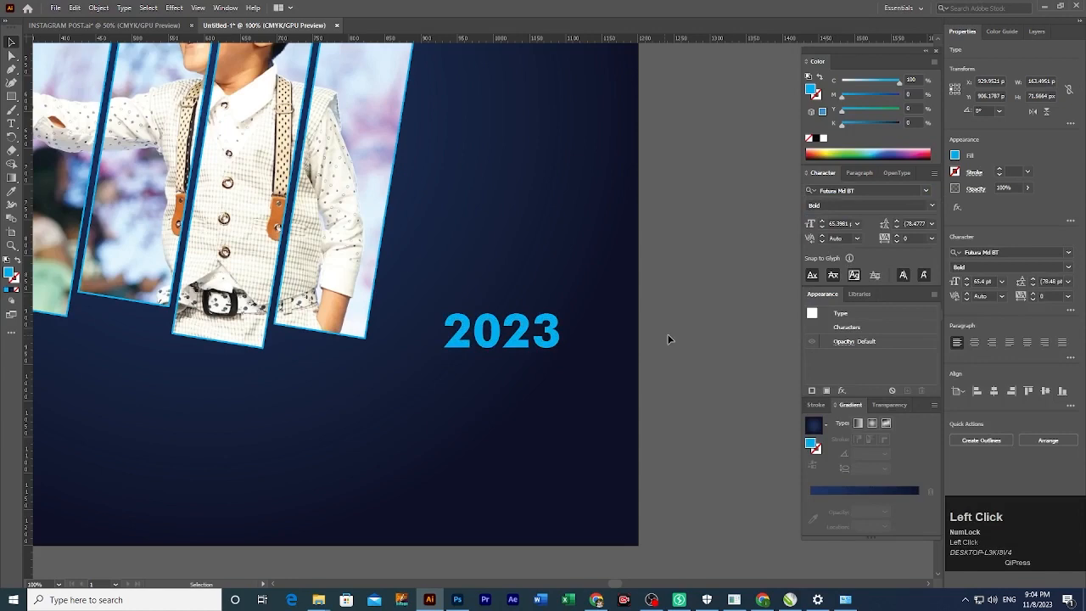
{"action": "mouse_move", "coordinate": [506, 349]}
{"action": "left_mouse_down"}
{"action": "mouse_move", "coordinate": [522, 333]}
{"action": "mouse_move", "coordinate": [504, 342]}
{"action": "left_mouse_up"}
{"action": "left_click", "coordinate": [504, 342]}
{"action": "left_click", "coordinate": [516, 357], "text": "ctrl"}
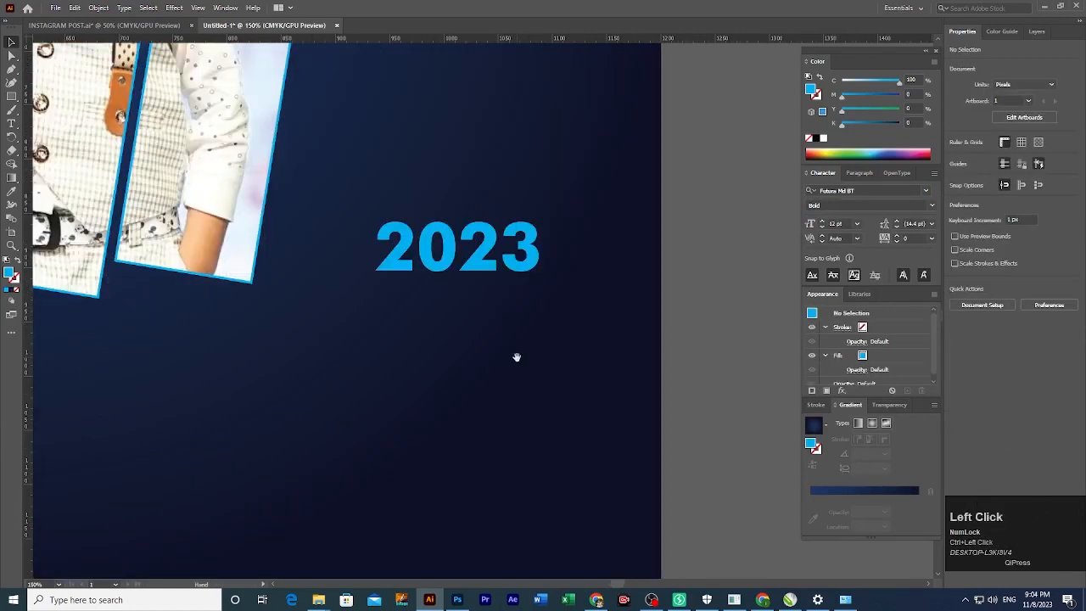
{"action": "left_click_drag", "start_coordinate": [467, 296], "coordinate": [497, 333]}
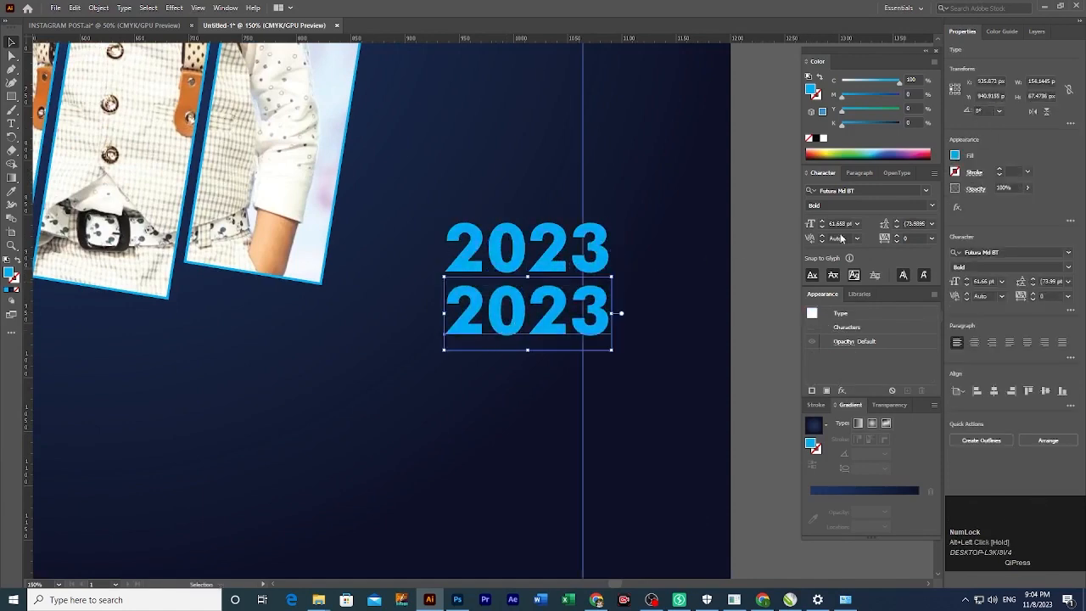
Set the lower 2023 copy in Arial Regular, shift it left and retype it as 'New Design'.
{"action": "left_click", "coordinate": [870, 190]}
{"action": "type", "text": "ari"}
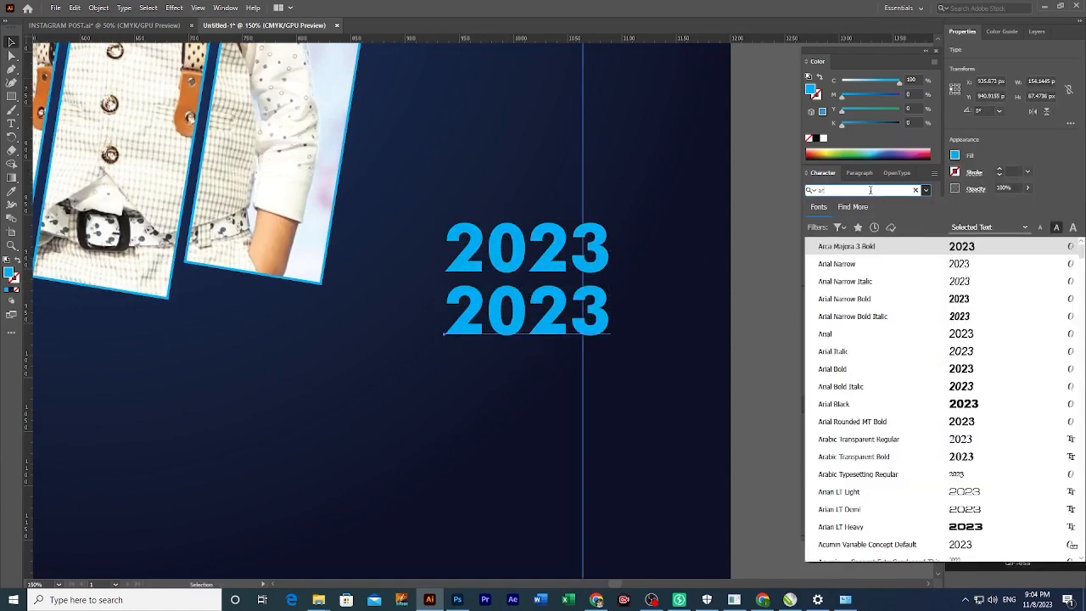
{"action": "type", "text": "al"}
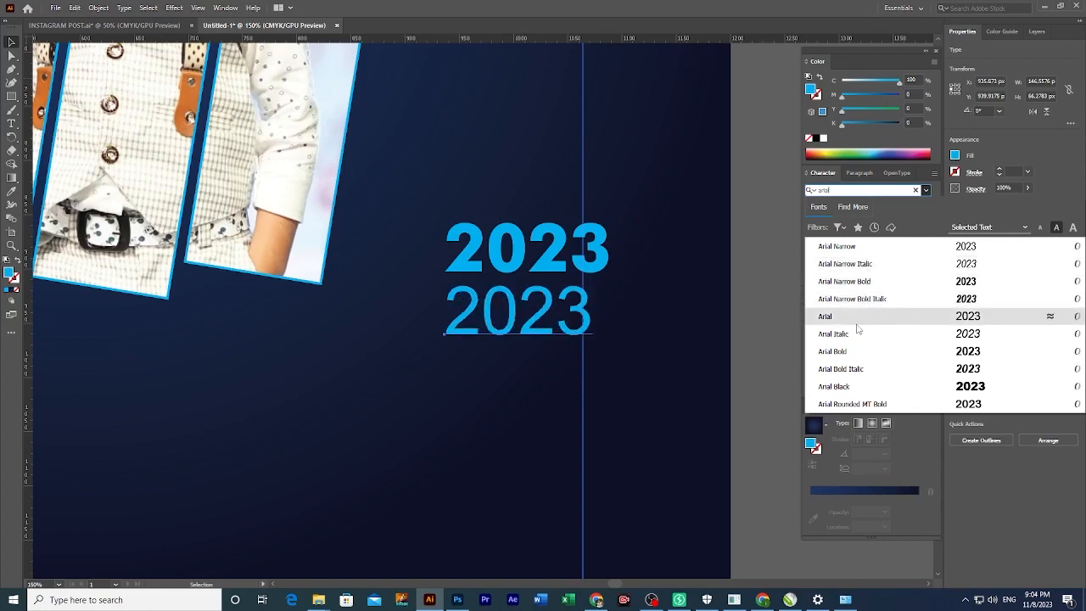
{"action": "left_click", "coordinate": [856, 324]}
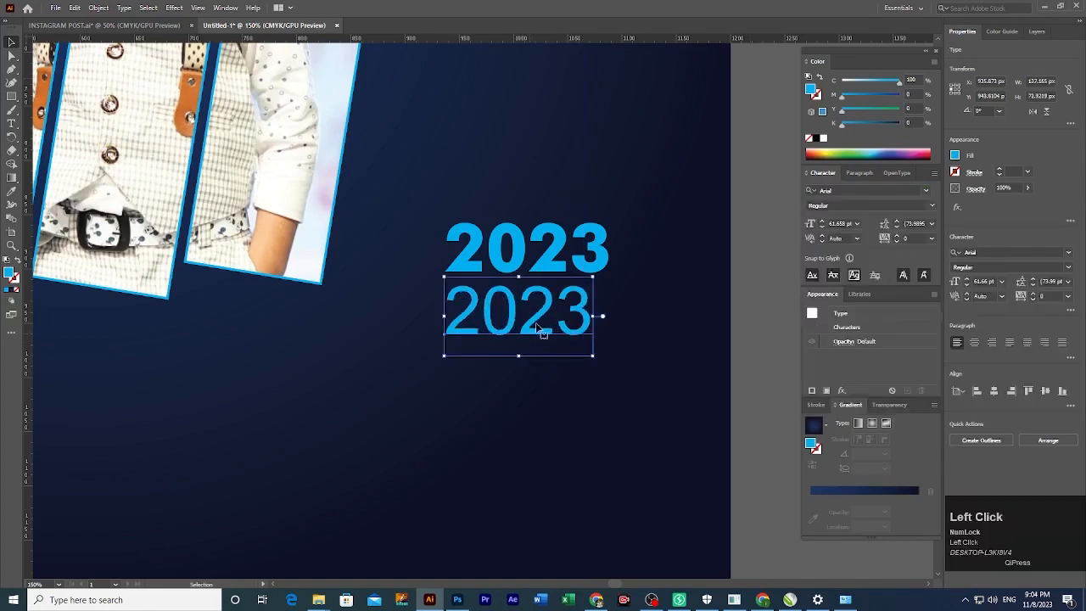
{"action": "left_click_drag", "start_coordinate": [540, 331], "coordinate": [492, 331]}
{"action": "key", "text": "t"}
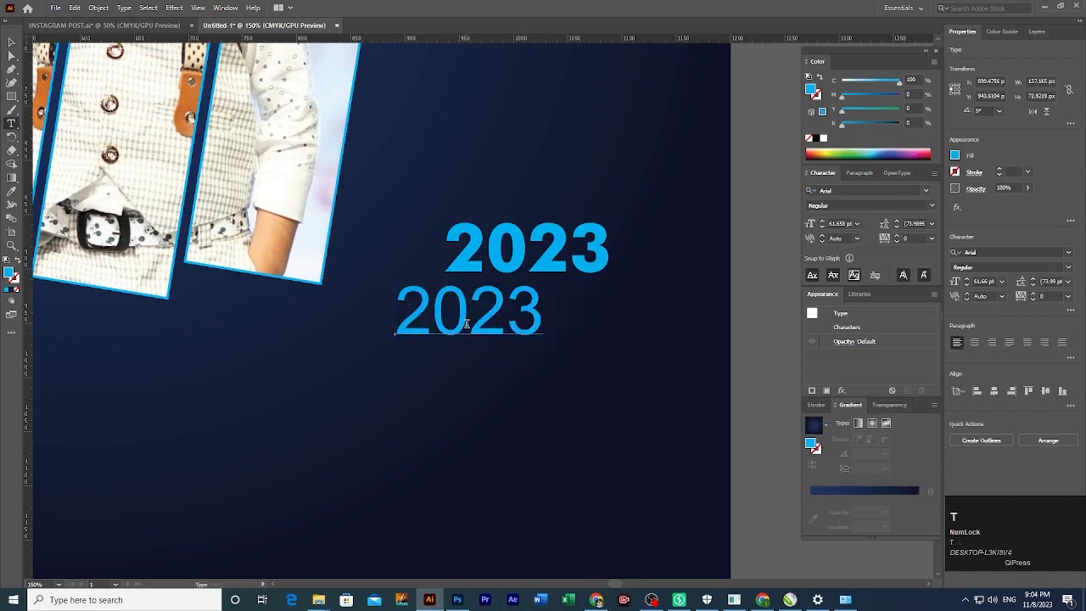
{"action": "double_click", "coordinate": [466, 323]}
{"action": "type", "text": "N"}
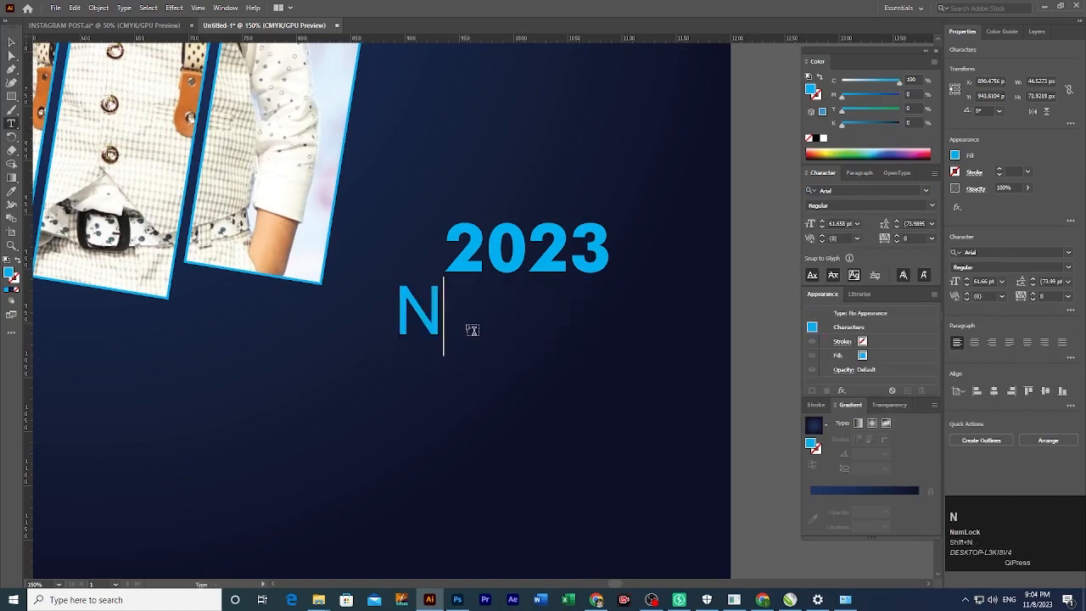
{"action": "type", "text": "ew Design"}
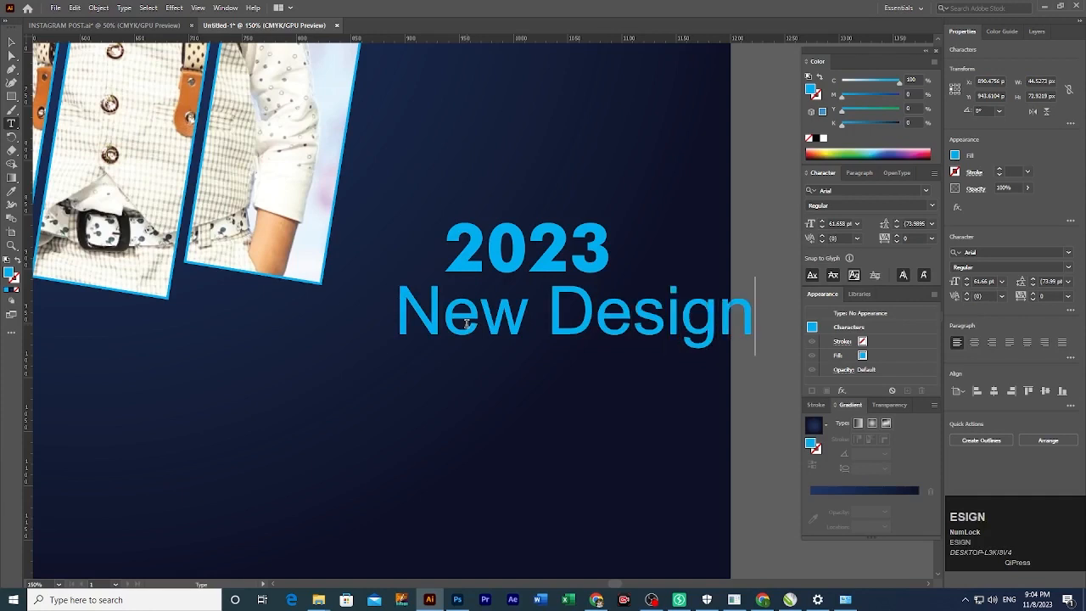
{"action": "key", "text": "Escape"}
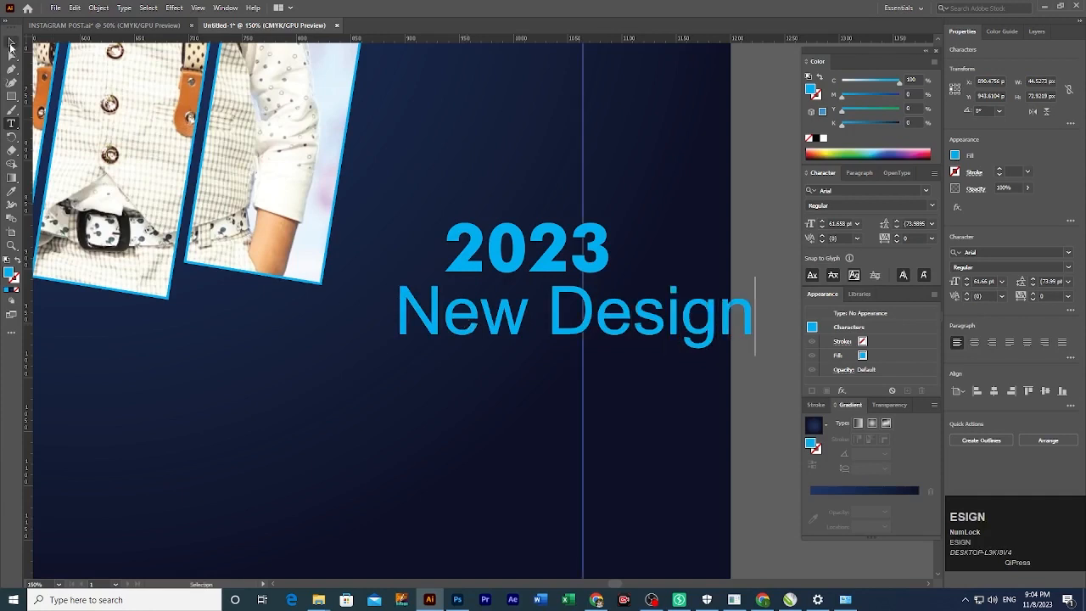
Scale 'New Design' down, and enlarge the 2023 heading while moving it slightly lower.
{"action": "left_click", "coordinate": [571, 323]}
{"action": "left_click_drag", "start_coordinate": [576, 360], "coordinate": [544, 332]}
{"action": "left_click", "coordinate": [635, 347]}
{"action": "left_click", "coordinate": [540, 268]}
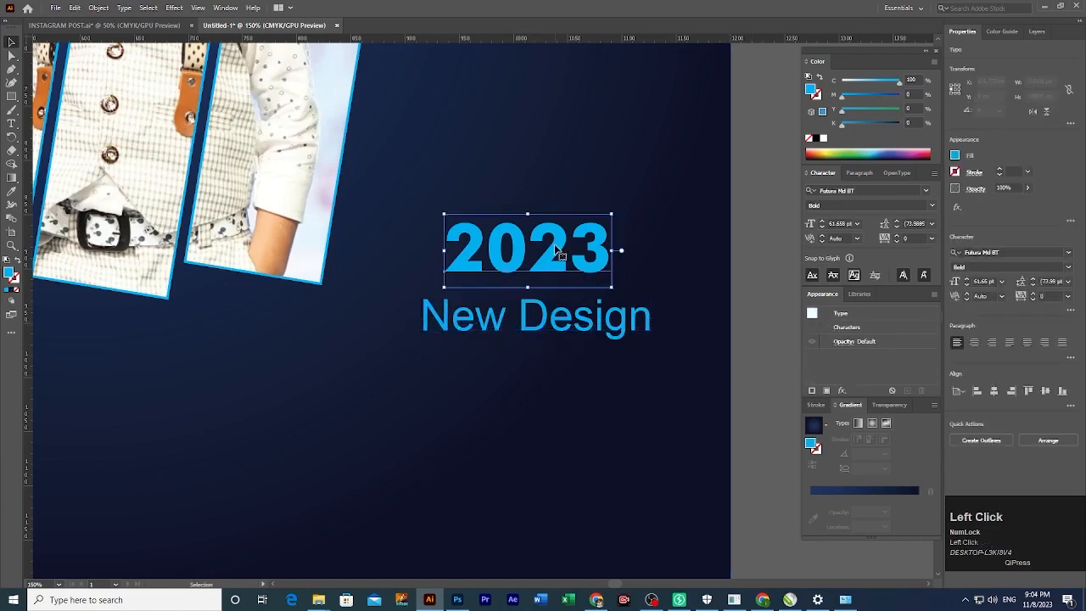
{"action": "left_click_drag", "start_coordinate": [529, 215], "coordinate": [533, 202]}
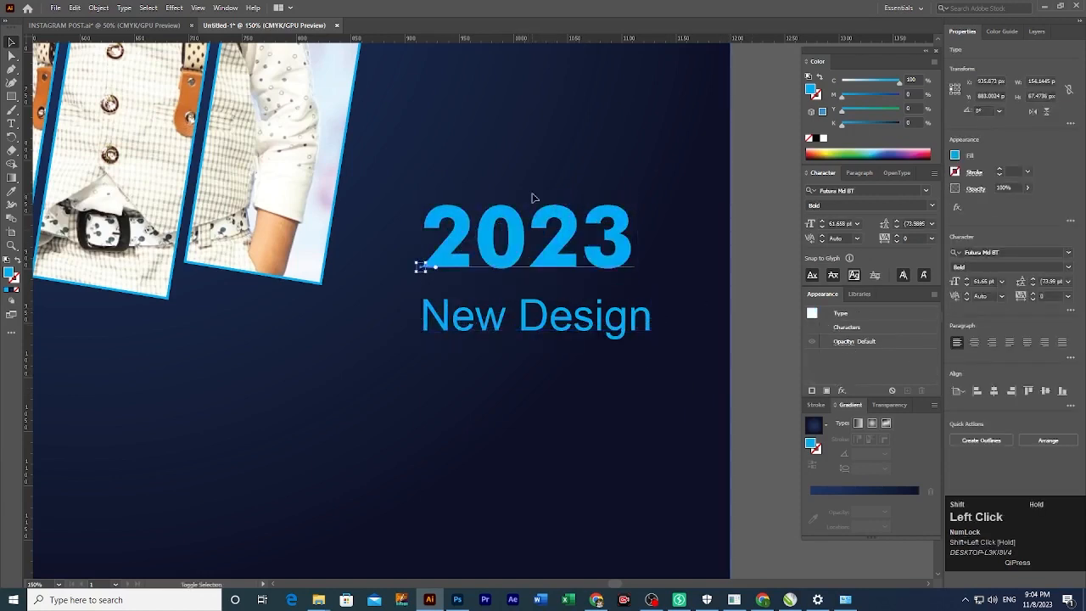
{"action": "left_click_drag", "start_coordinate": [536, 268], "coordinate": [538, 285]}
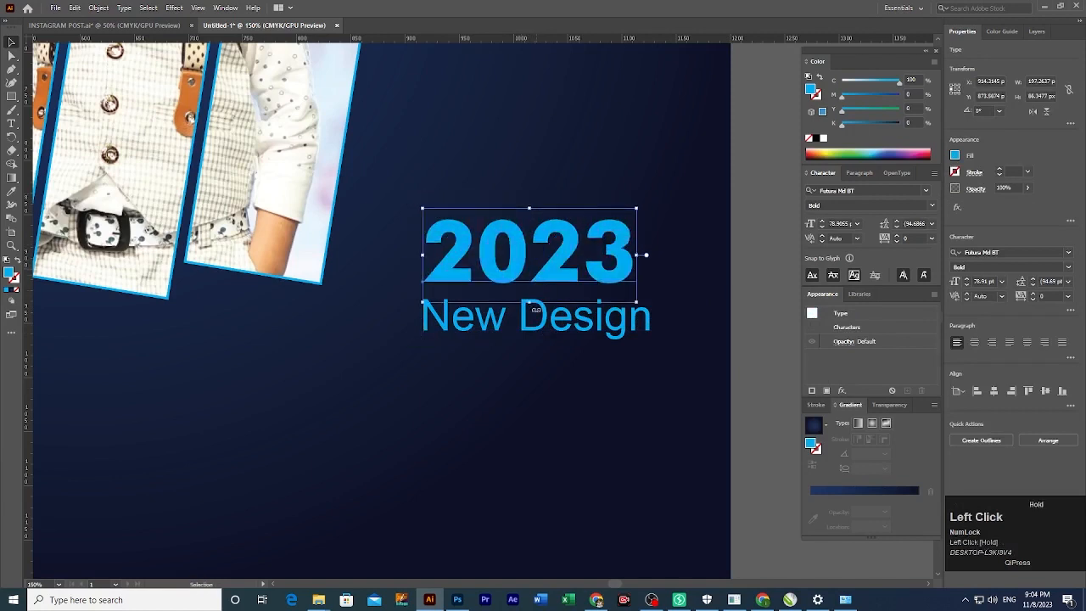
{"action": "left_click", "coordinate": [546, 332]}
{"action": "left_click_drag", "start_coordinate": [537, 341], "coordinate": [499, 319]}
Raise the New Design tracking to 106 so it spans the width of 2023.
{"action": "left_click", "coordinate": [914, 237]}
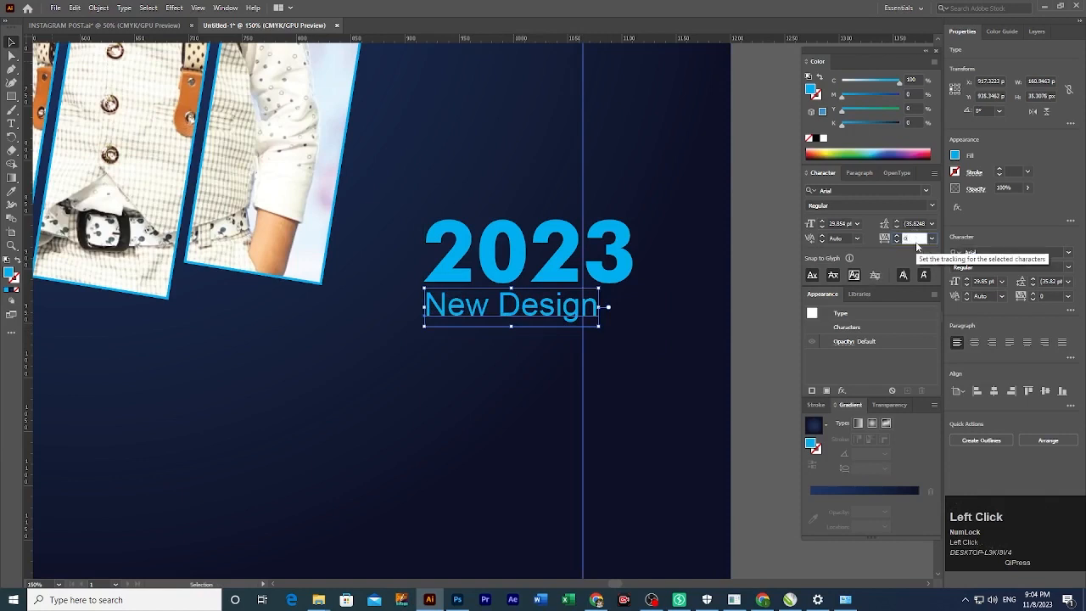
{"action": "scroll", "coordinate": [916, 242], "scroll_direction": "up", "scroll_amount": 10}
{"action": "scroll", "coordinate": [916, 244], "scroll_direction": "up", "scroll_amount": 10}
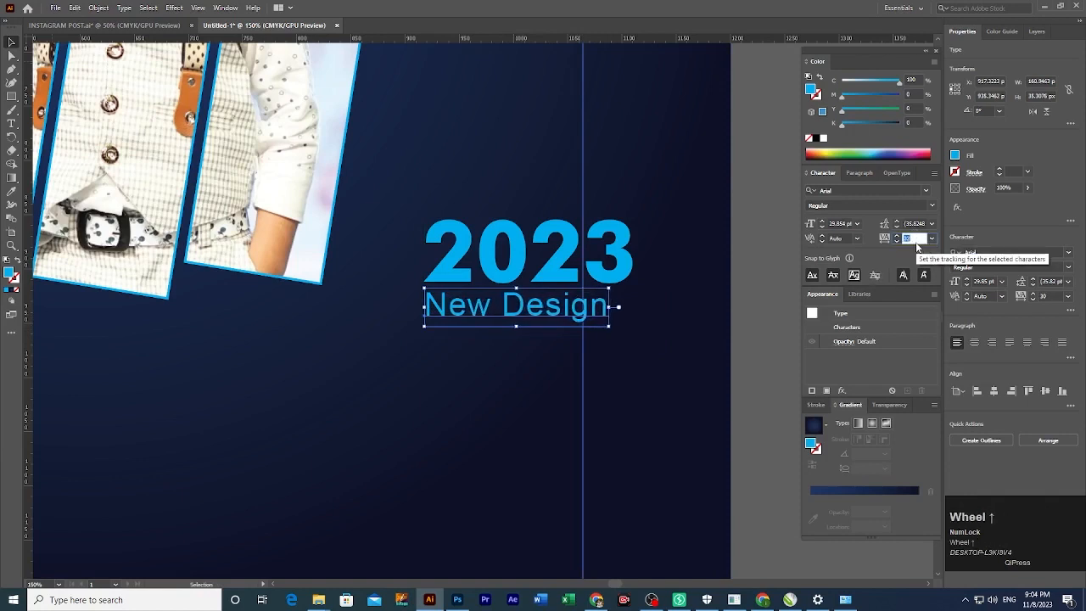
{"action": "scroll", "coordinate": [917, 246], "scroll_direction": "up", "scroll_amount": 10}
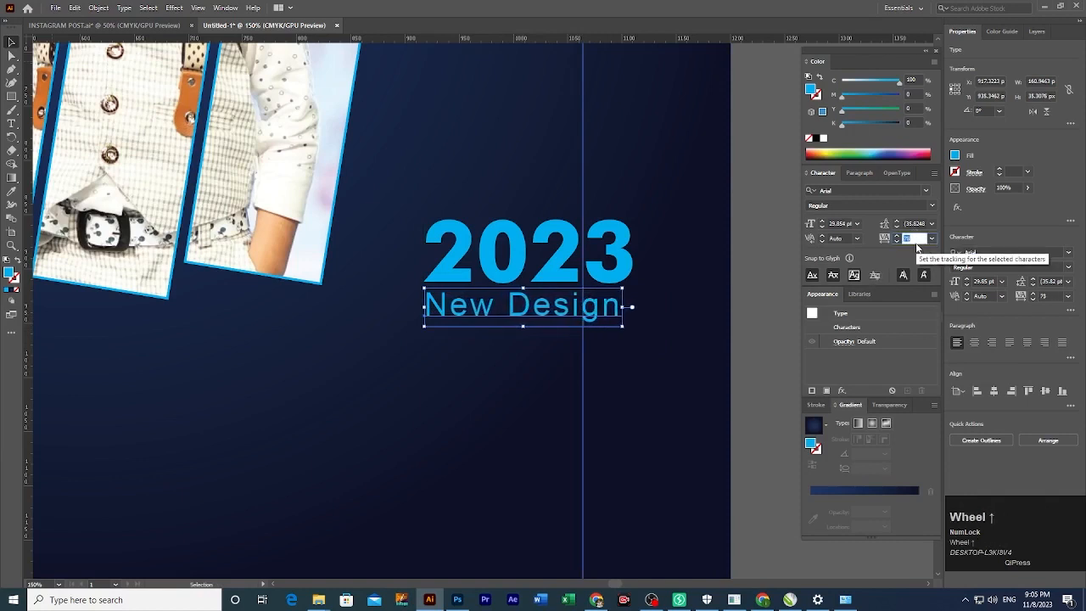
{"action": "scroll", "coordinate": [916, 243], "scroll_direction": "up", "scroll_amount": 3}
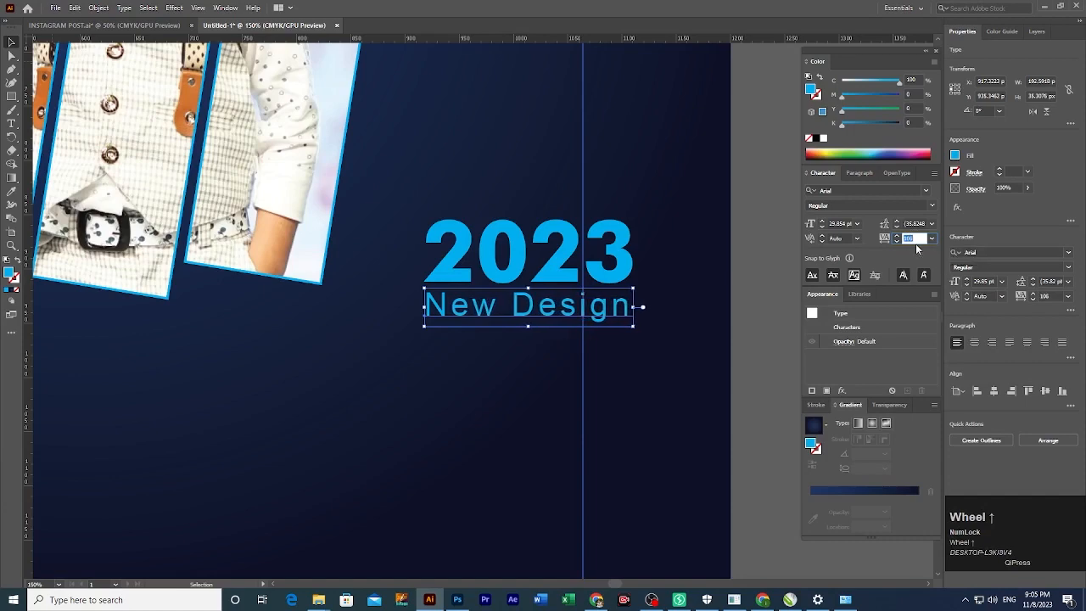
{"action": "left_click", "coordinate": [777, 339]}
Group the 2023 heading with the New Design subtitle.
{"action": "key", "text": "ctrl+space"}
{"action": "left_click", "coordinate": [531, 326], "text": "ctrl+alt"}
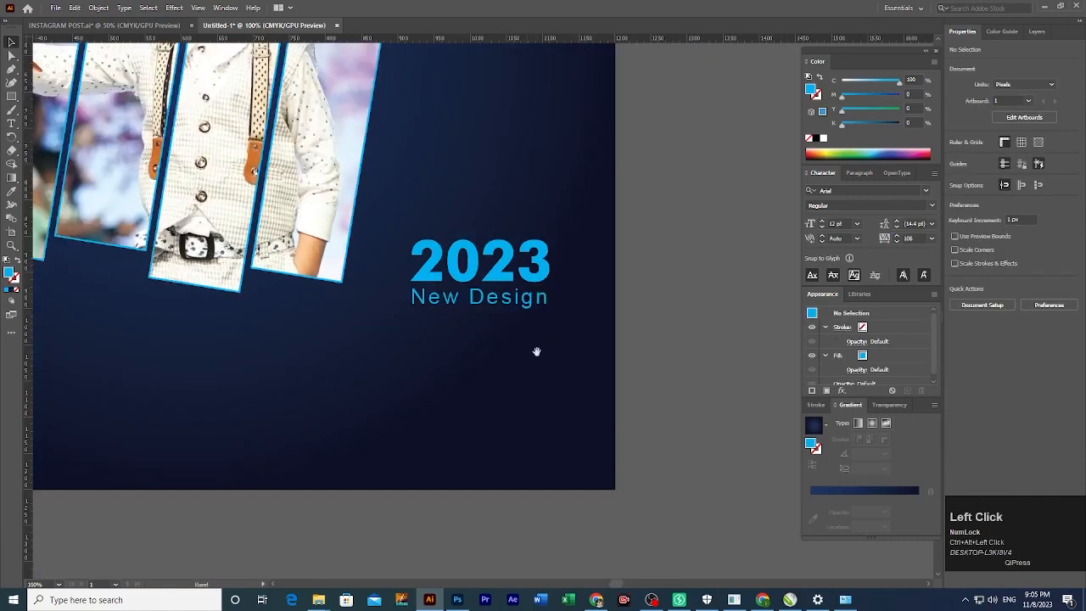
{"action": "left_click_drag", "start_coordinate": [537, 351], "coordinate": [565, 376]}
{"action": "left_click_drag", "start_coordinate": [701, 266], "coordinate": [585, 332]}
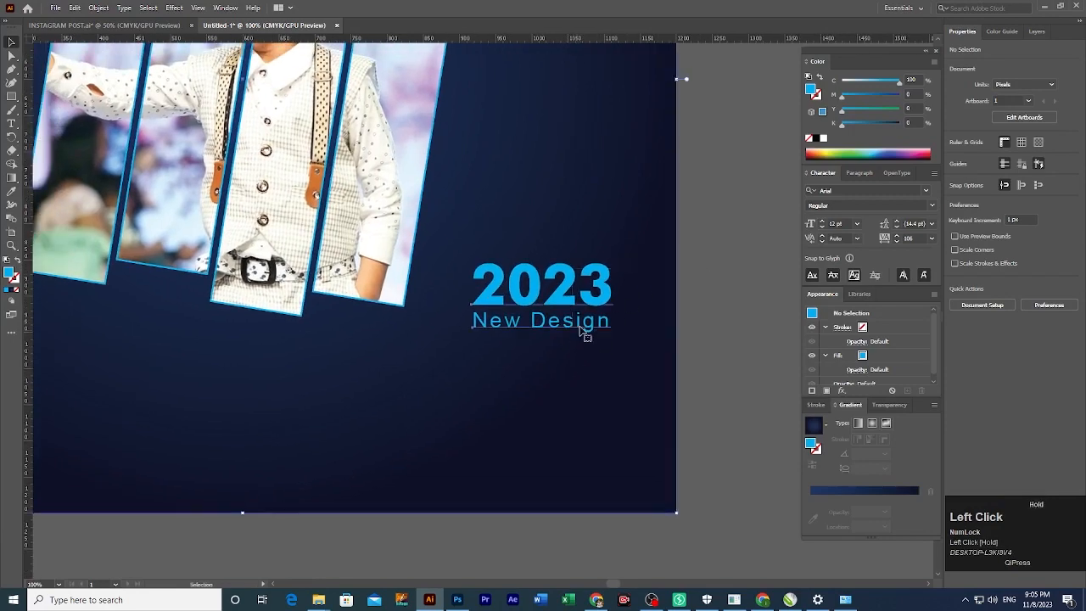
{"action": "key", "text": "ctrl+g"}
{"action": "left_click", "coordinate": [500, 359]}
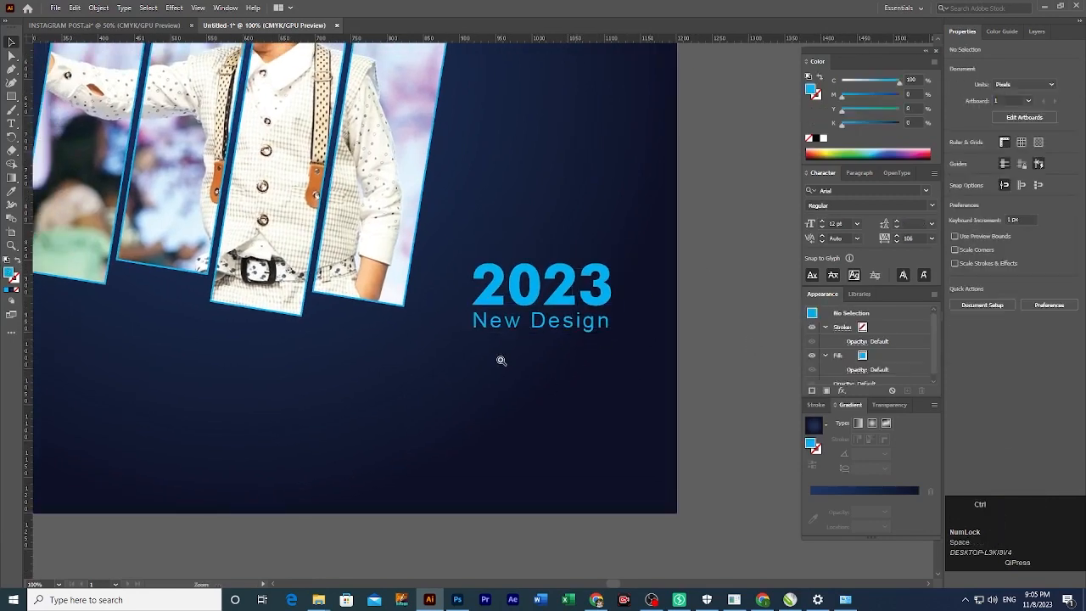
Draw a wide cyan bar, about 194 px, below the New Design subtitle.
{"action": "left_click", "coordinate": [572, 351], "text": "ctrl"}
{"action": "scroll", "coordinate": [546, 368], "scroll_direction": "up", "scroll_amount": 1}
{"action": "key", "text": "m"}
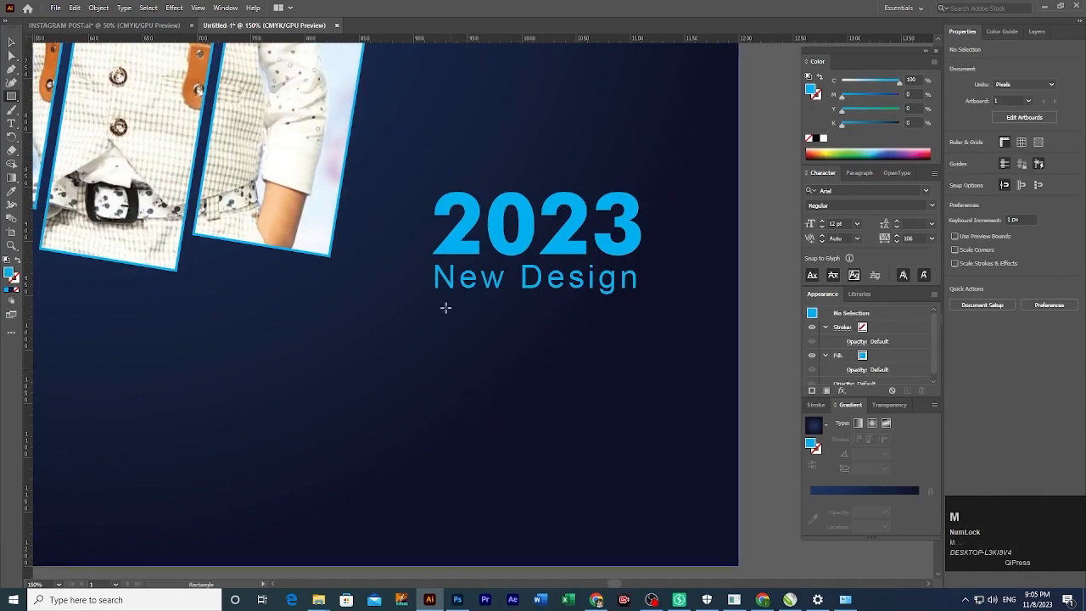
{"action": "left_click_drag", "start_coordinate": [435, 307], "coordinate": [646, 338]}
Give the bar gently rounded corners with its live corner widget.
{"action": "left_click_drag", "start_coordinate": [443, 319], "coordinate": [447, 317]}
{"action": "key", "text": "v"}
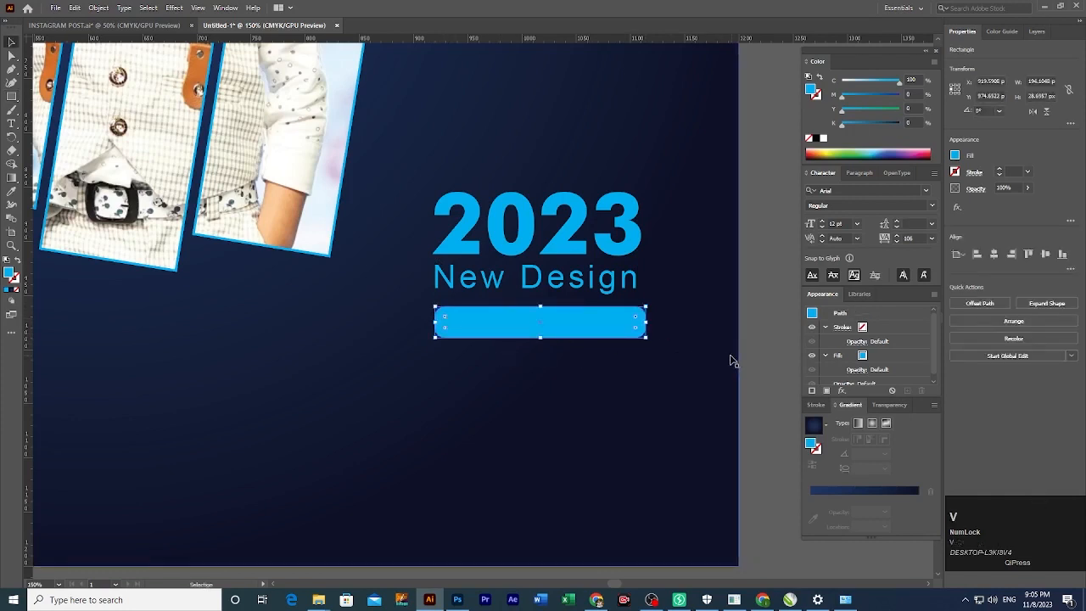
{"action": "key", "text": "ctrl+z"}
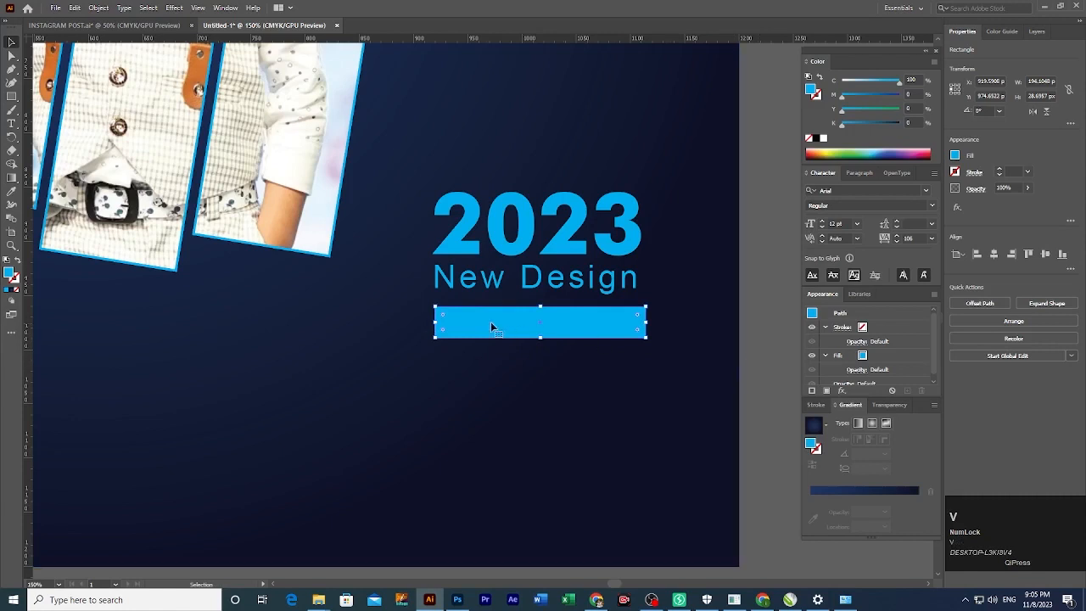
{"action": "left_click_drag", "start_coordinate": [444, 315], "coordinate": [446, 319]}
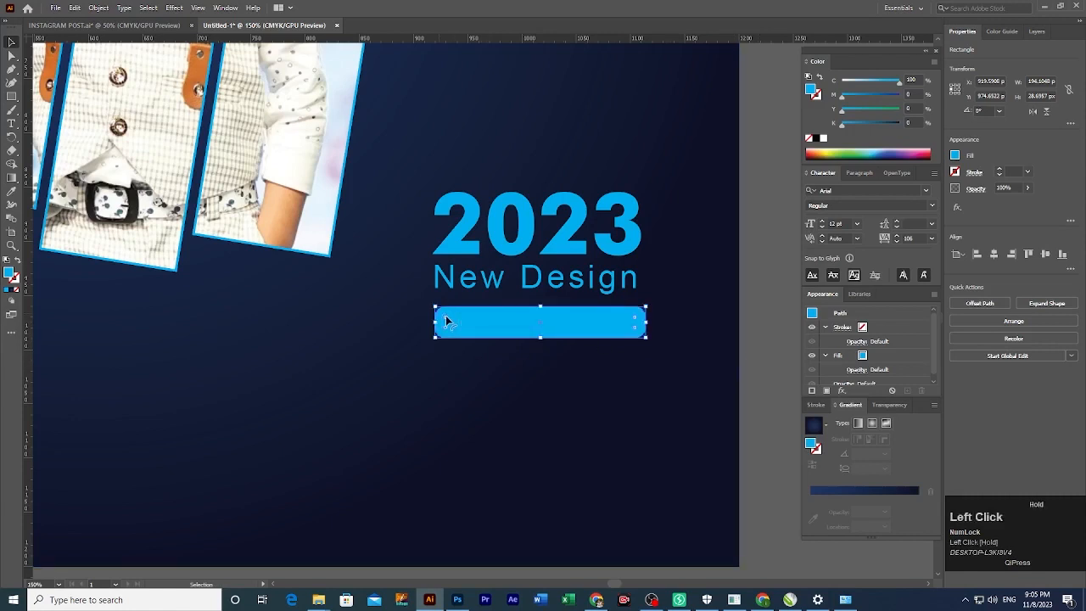
{"action": "left_click", "coordinate": [767, 354]}
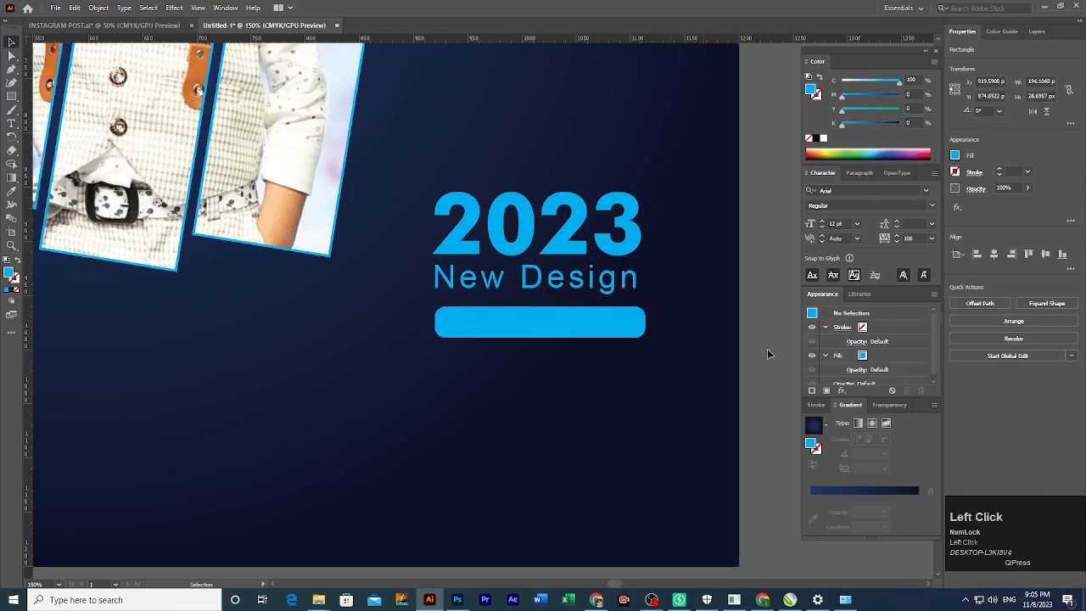
{"action": "left_click", "coordinate": [608, 290]}
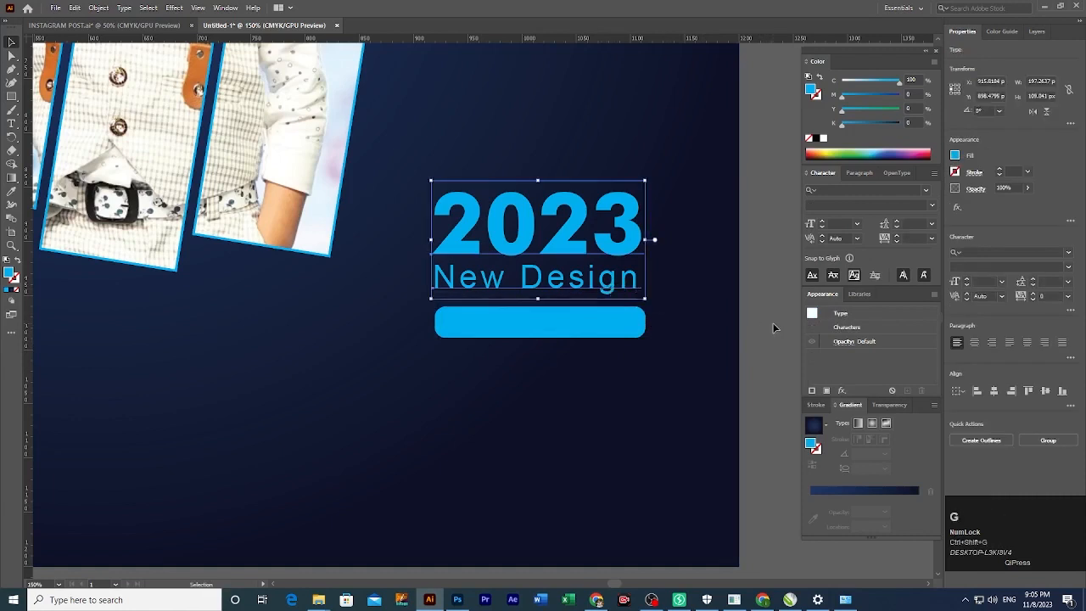
{"action": "left_click", "coordinate": [588, 287]}
{"action": "left_click_drag", "start_coordinate": [584, 286], "coordinate": [586, 376]}
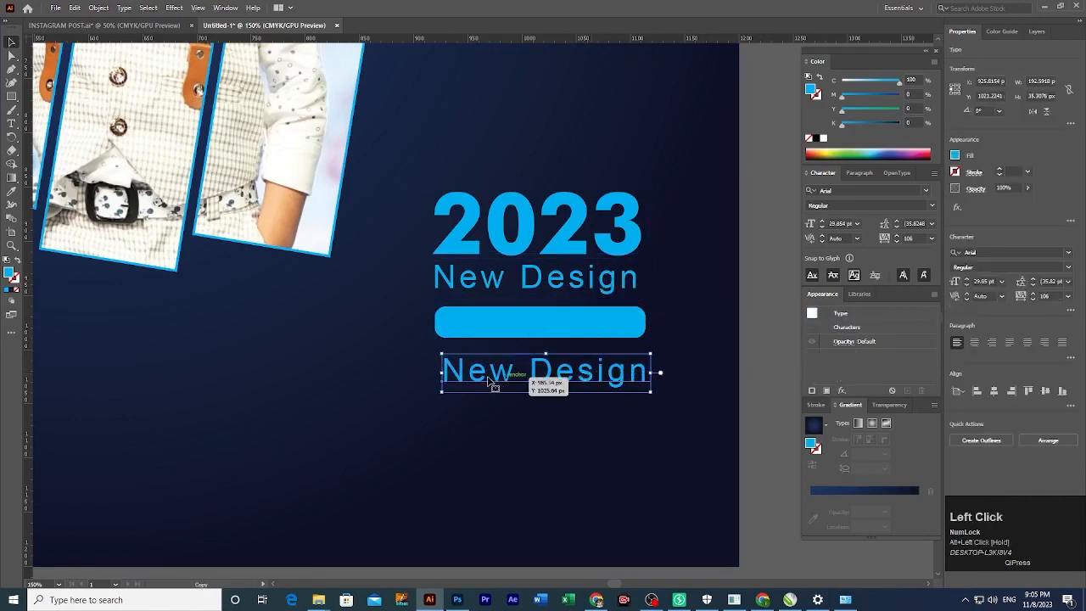
{"action": "triple_click", "coordinate": [479, 369]}
{"action": "type", "text": "W"}
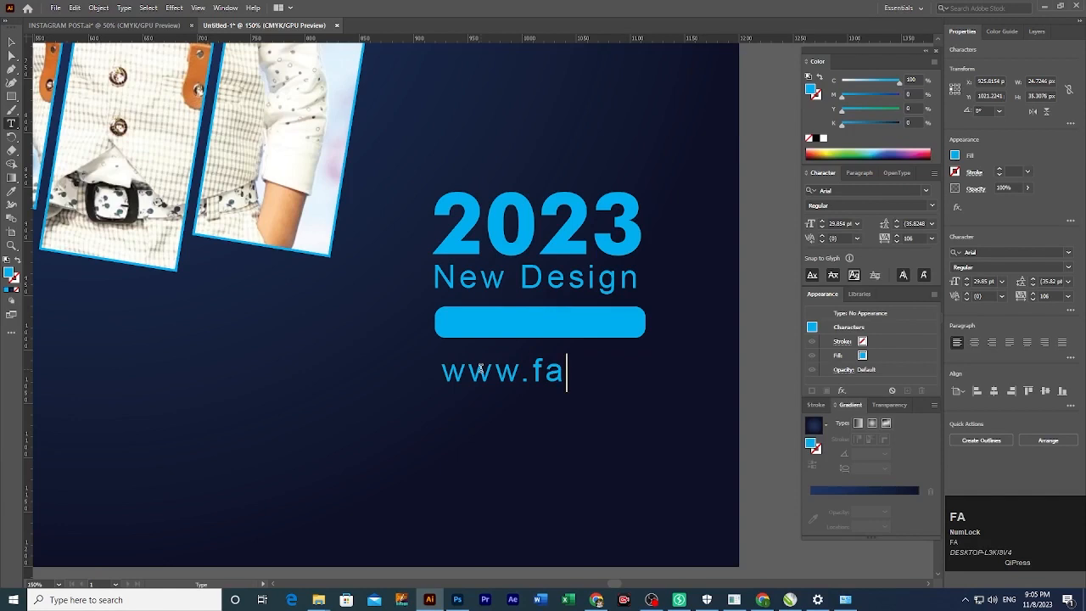
{"action": "type", "text": "ww.fashin"}
{"action": "key", "text": "BackSpace"}
{"action": "type", "text": "on"}
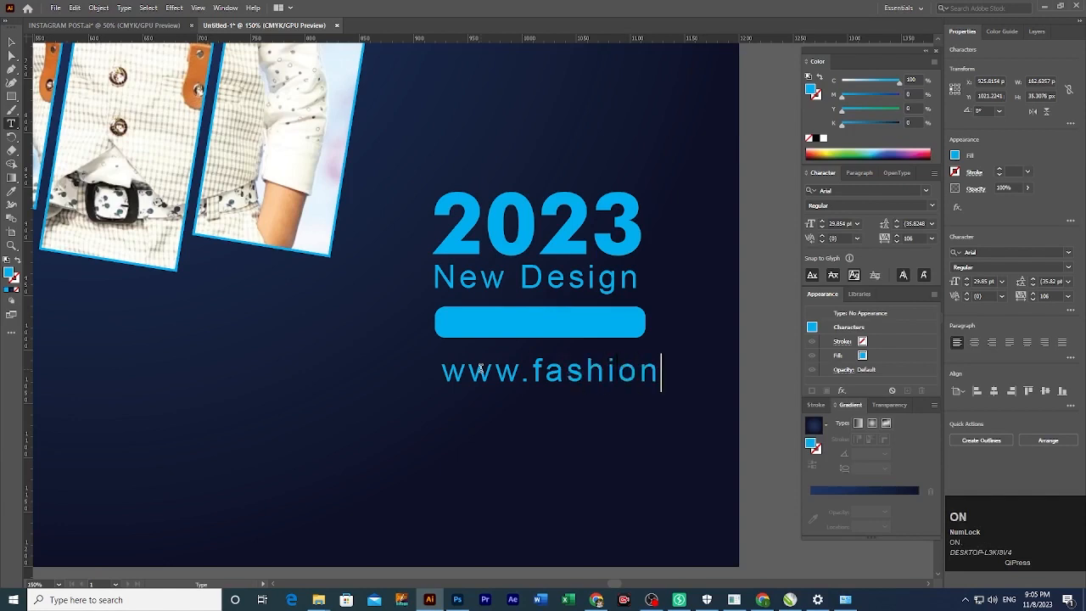
{"action": "type", "text": "design"}
{"action": "key", "text": "BackSpace"}
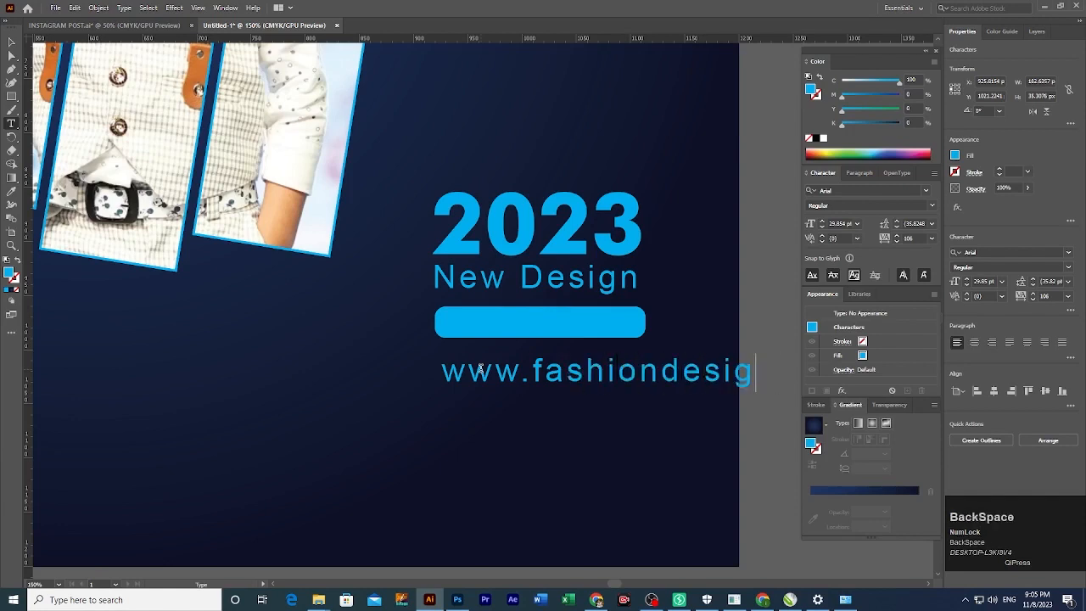
{"action": "type", "text": ".com"}
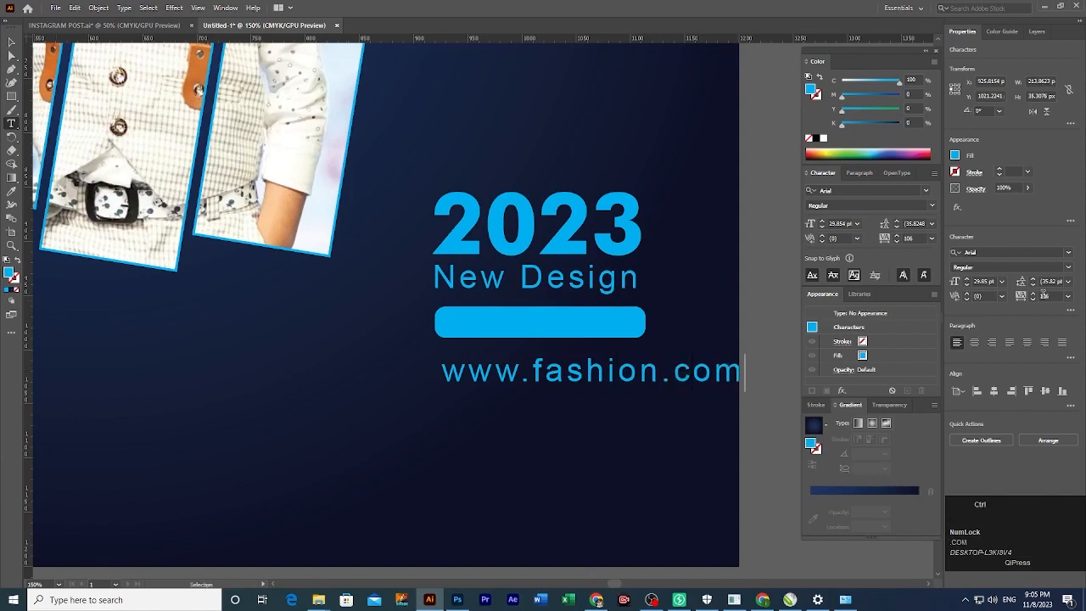
Set the address tracking to 0 and scale the line down proportionally.
{"action": "key", "text": "ctrl+a"}
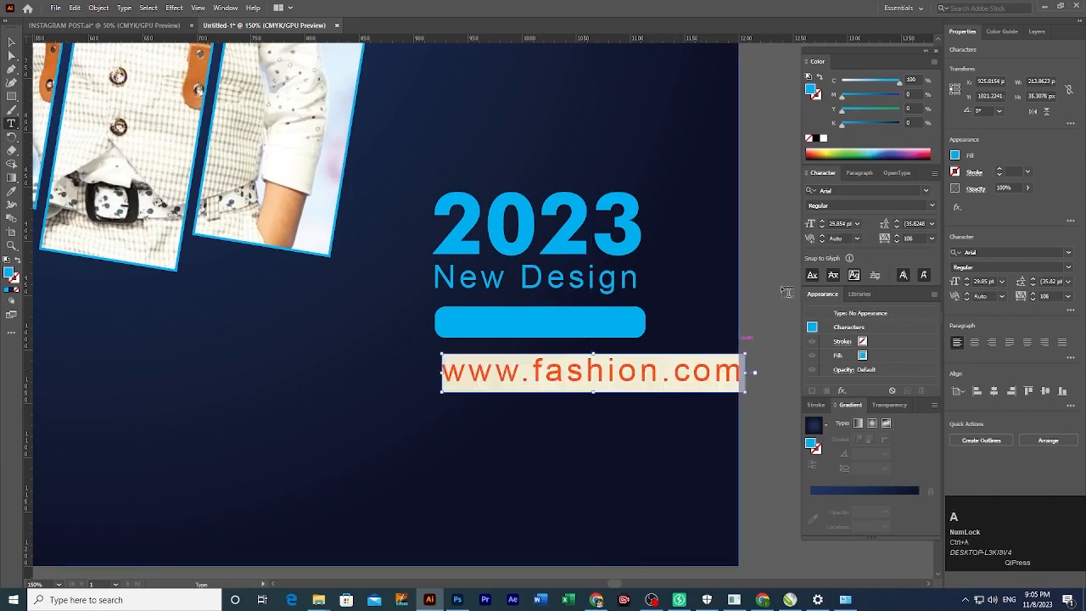
{"action": "left_click", "coordinate": [888, 243]}
{"action": "type", "text": "0"}
{"action": "key", "text": "Return"}
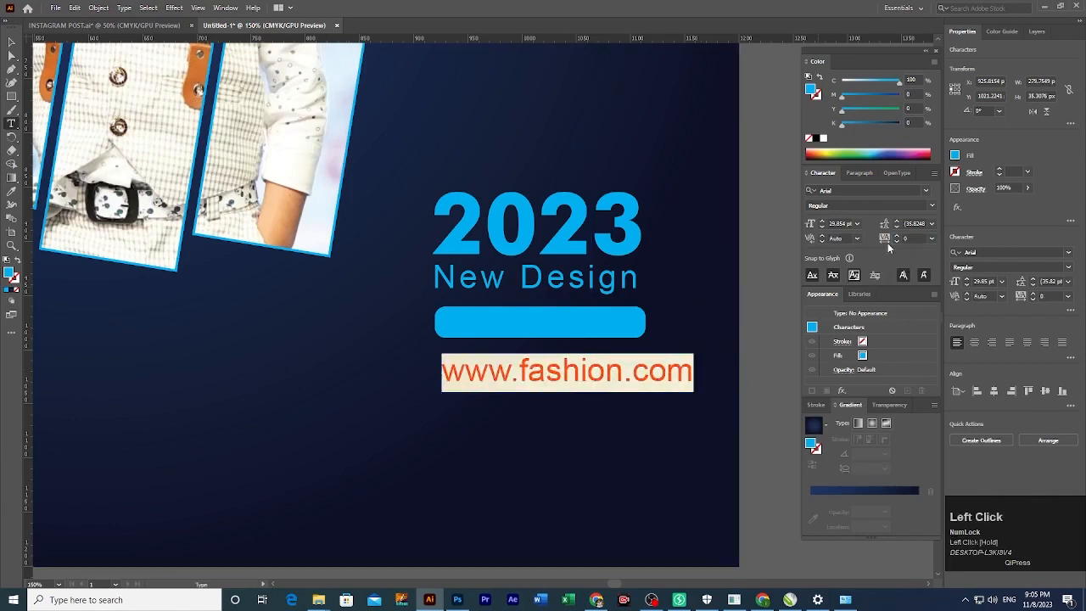
{"action": "left_click", "coordinate": [11, 40]}
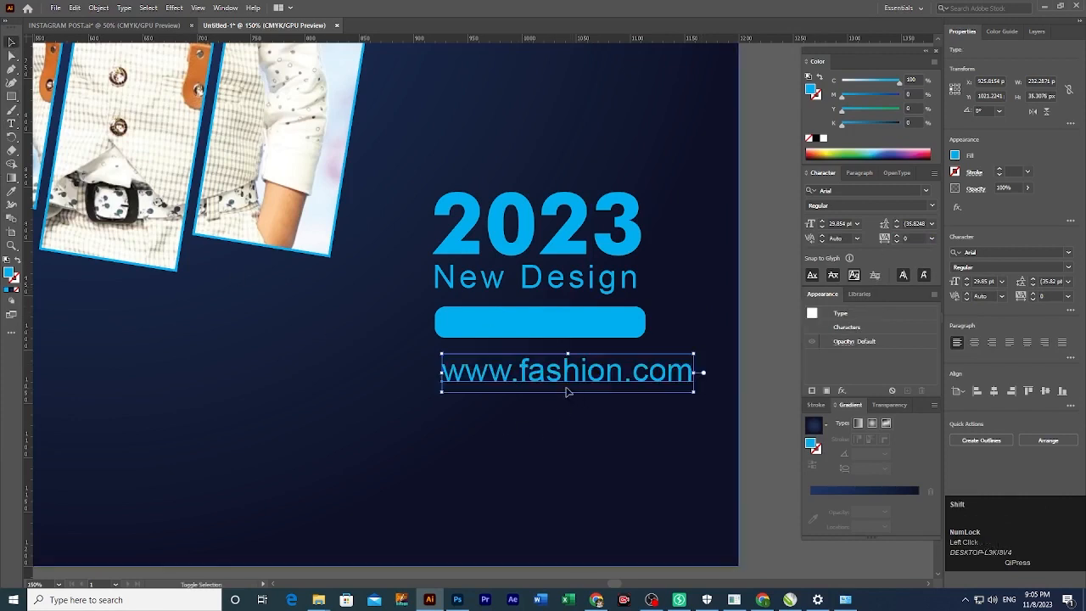
{"action": "left_click_drag", "start_coordinate": [568, 391], "coordinate": [554, 325]}
{"action": "left_click", "coordinate": [816, 139]}
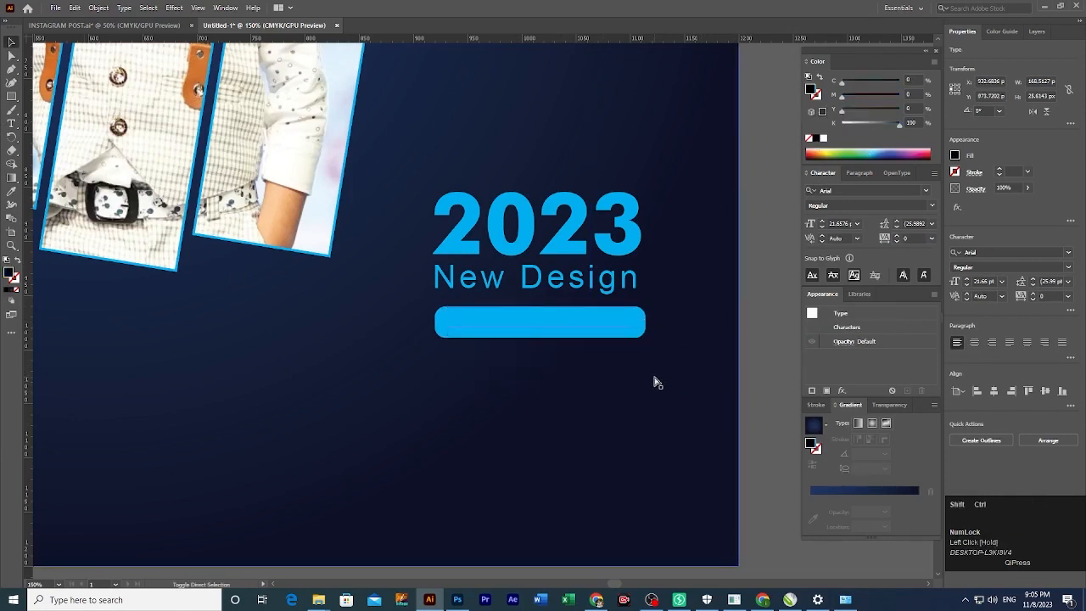
{"action": "key", "text": "ctrl+shift+bracketright"}
{"action": "key", "text": "Down"}
{"action": "key", "text": "Down"}
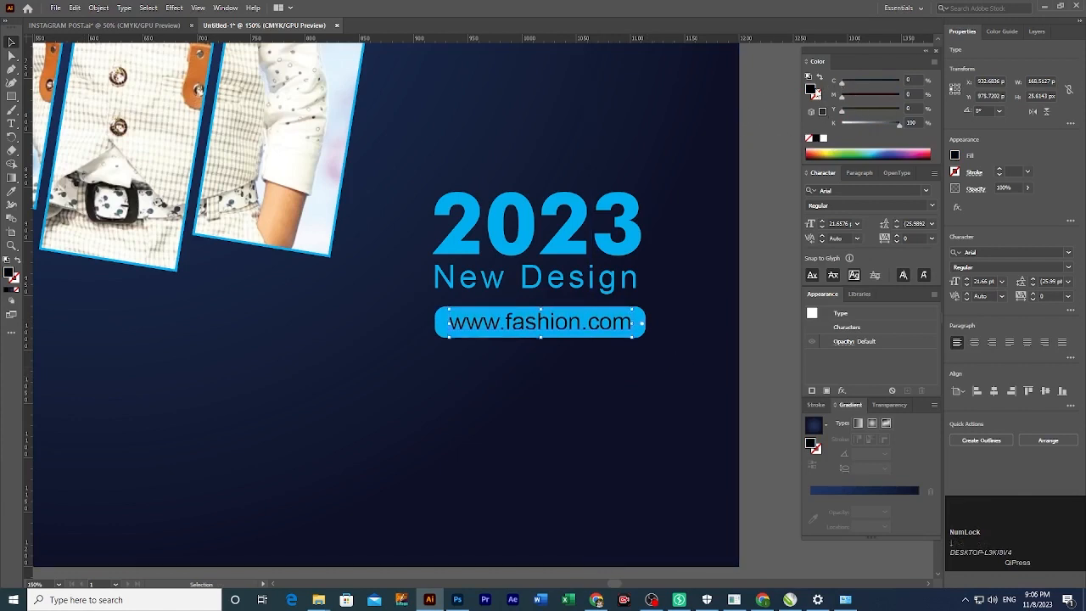
{"action": "double_click", "coordinate": [812, 90]}
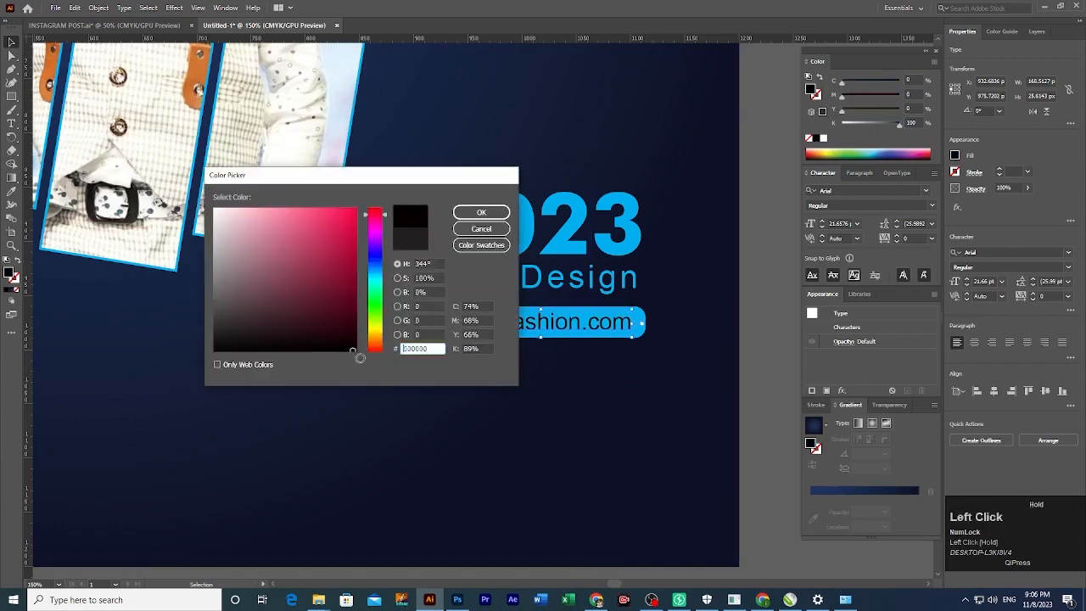
{"action": "left_click", "coordinate": [481, 229]}
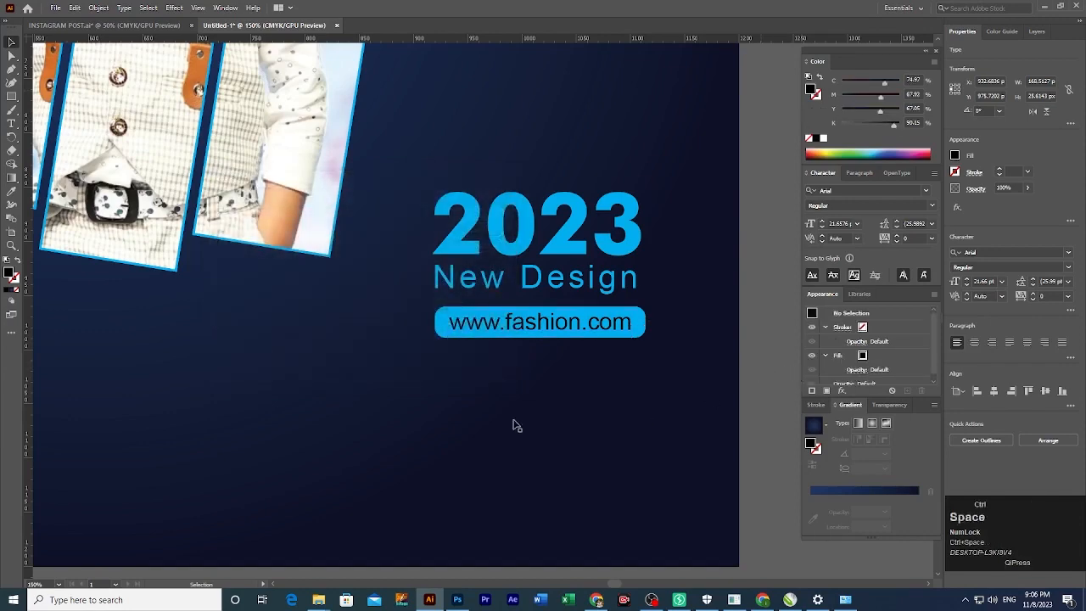
{"action": "left_click", "coordinate": [466, 379], "text": "ctrl+alt"}
{"action": "left_click", "coordinate": [458, 343], "text": "ctrl+alt"}
{"action": "left_click_drag", "start_coordinate": [437, 345], "coordinate": [589, 417]}
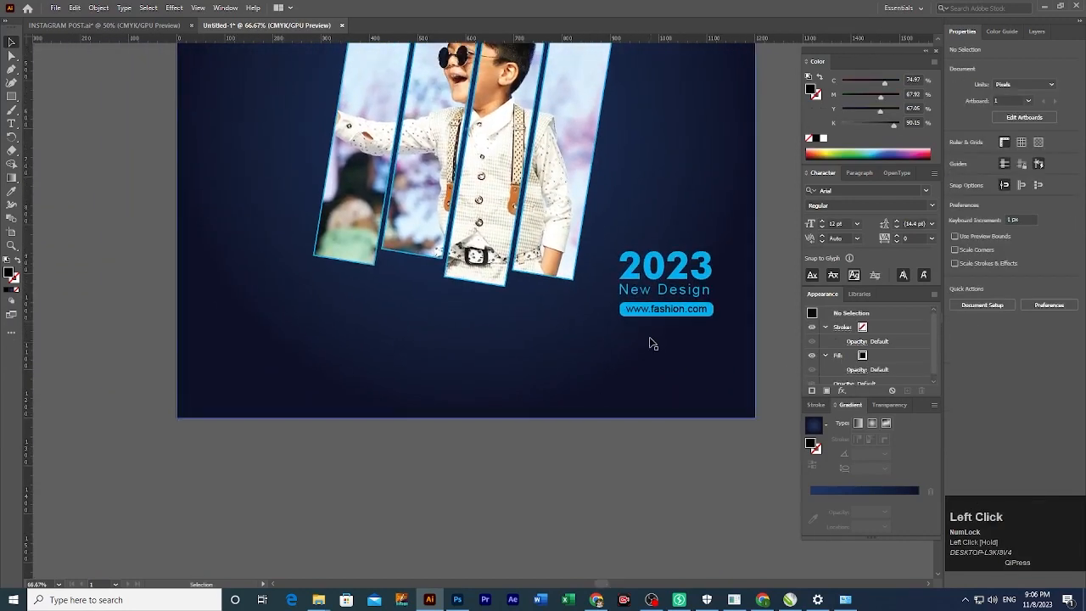
{"action": "left_click_drag", "start_coordinate": [651, 295], "coordinate": [448, 379]}
{"action": "left_click", "coordinate": [501, 398], "text": "ctrl"}
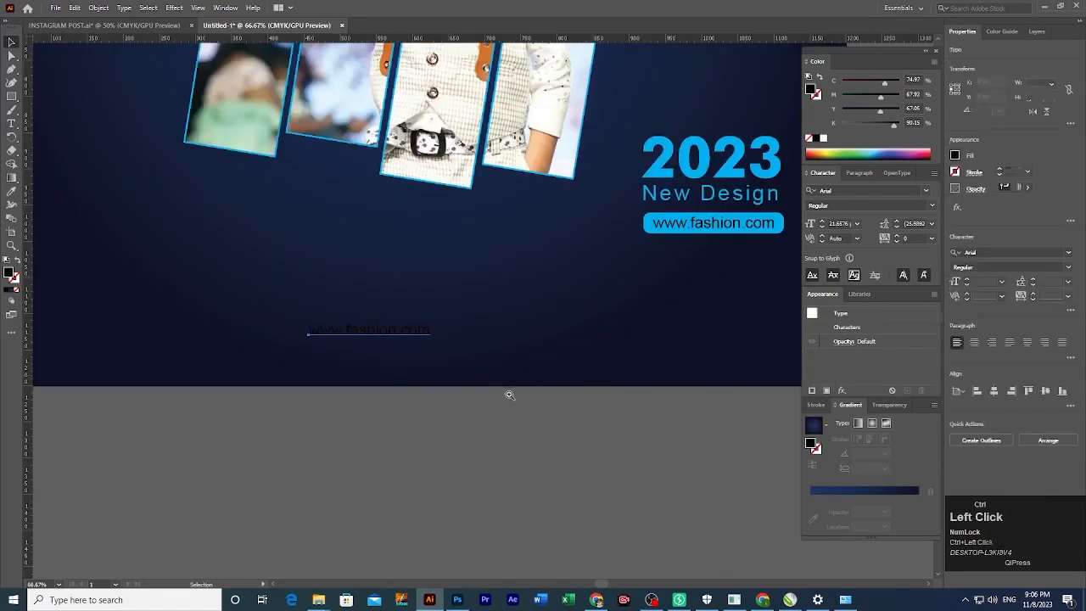
{"action": "left_click_drag", "start_coordinate": [407, 334], "coordinate": [456, 436]}
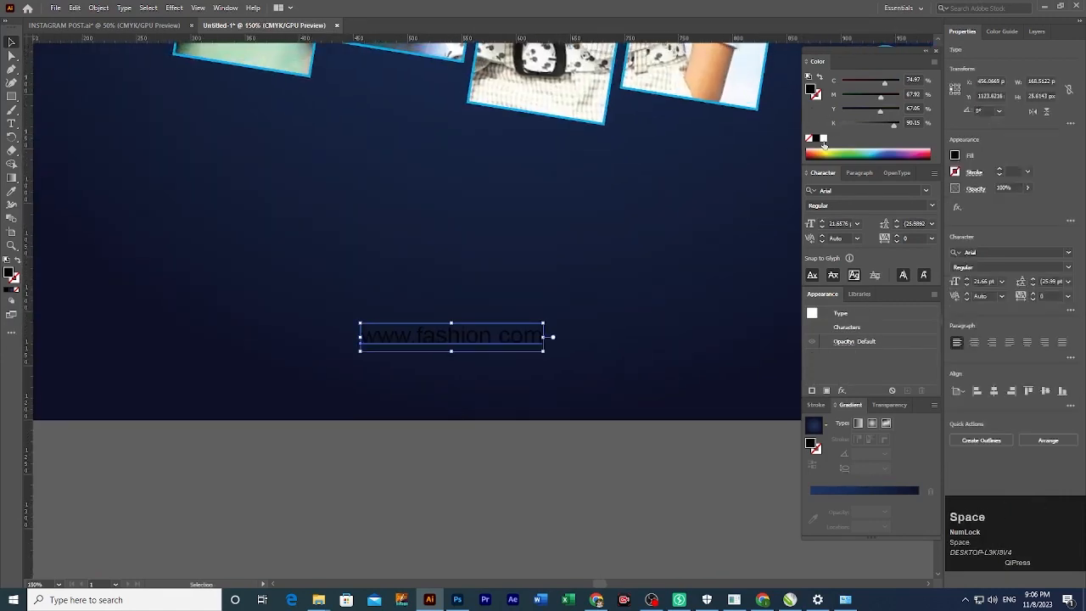
{"action": "left_click", "coordinate": [822, 139]}
{"action": "key", "text": "t"}
{"action": "triple_click", "coordinate": [440, 334]}
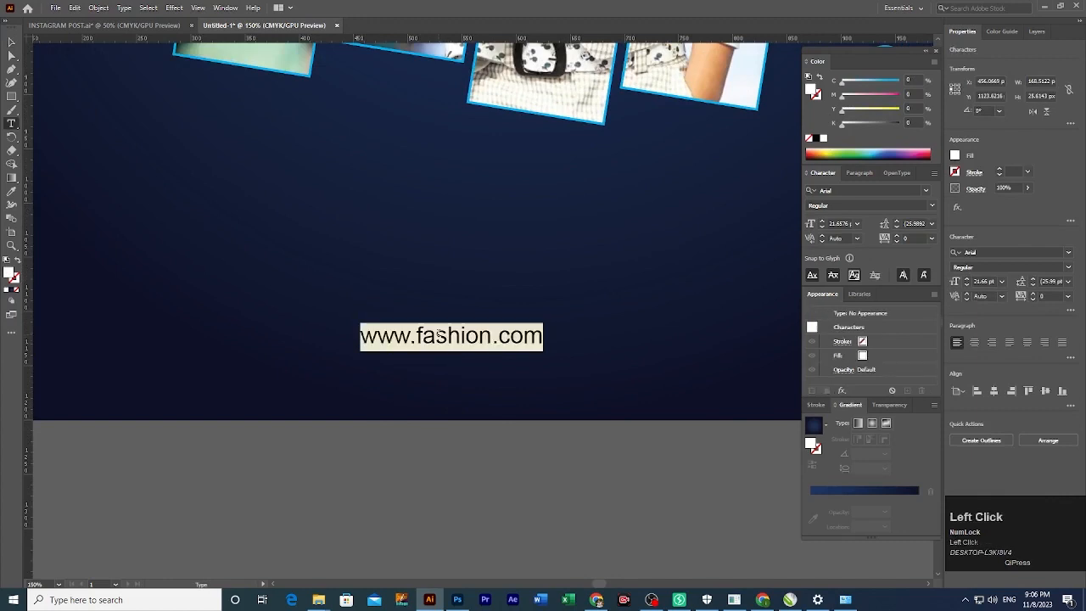
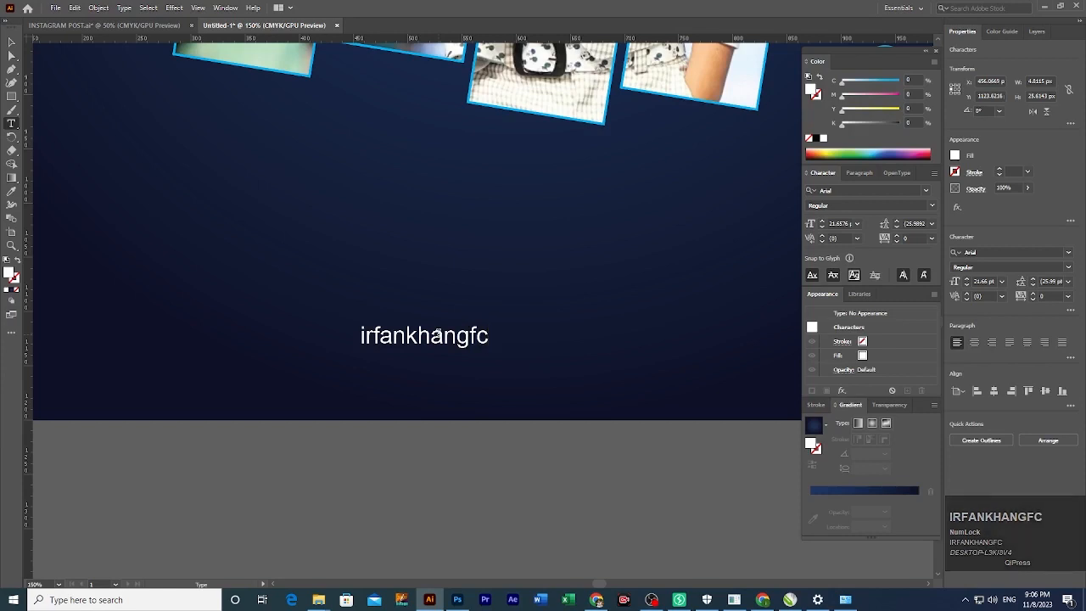
{"action": "key", "text": "BackSpace"}
{"action": "key", "text": "BackSpace"}
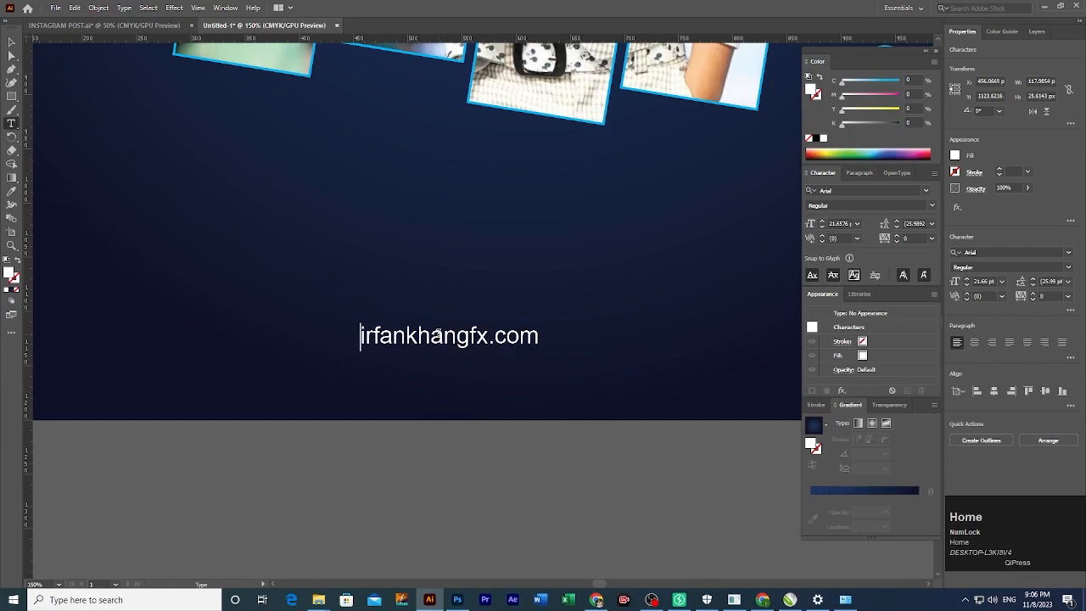
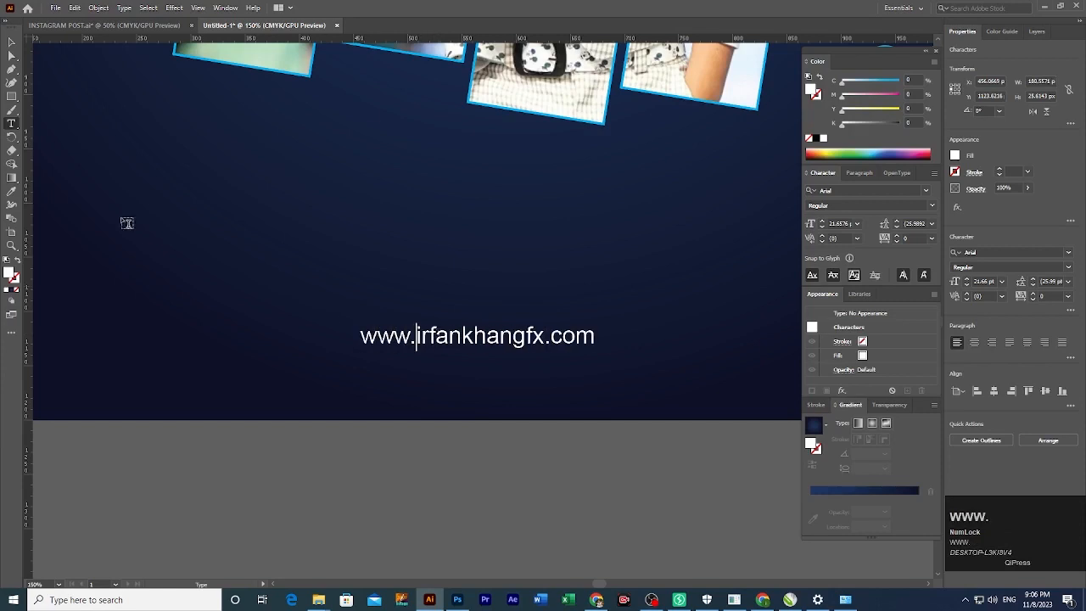
{"action": "key", "text": "Escape"}
{"action": "left_click", "coordinate": [337, 442]}
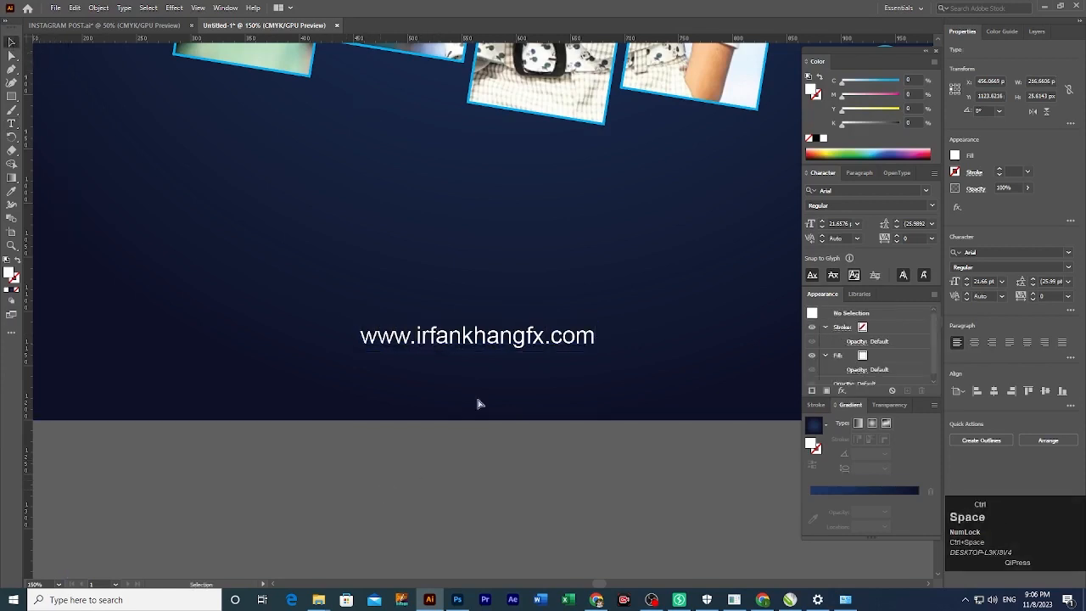
Centre the website text horizontally on the artboard.
{"action": "left_click_drag", "start_coordinate": [478, 405], "coordinate": [528, 457]}
{"action": "left_click", "coordinate": [991, 391]}
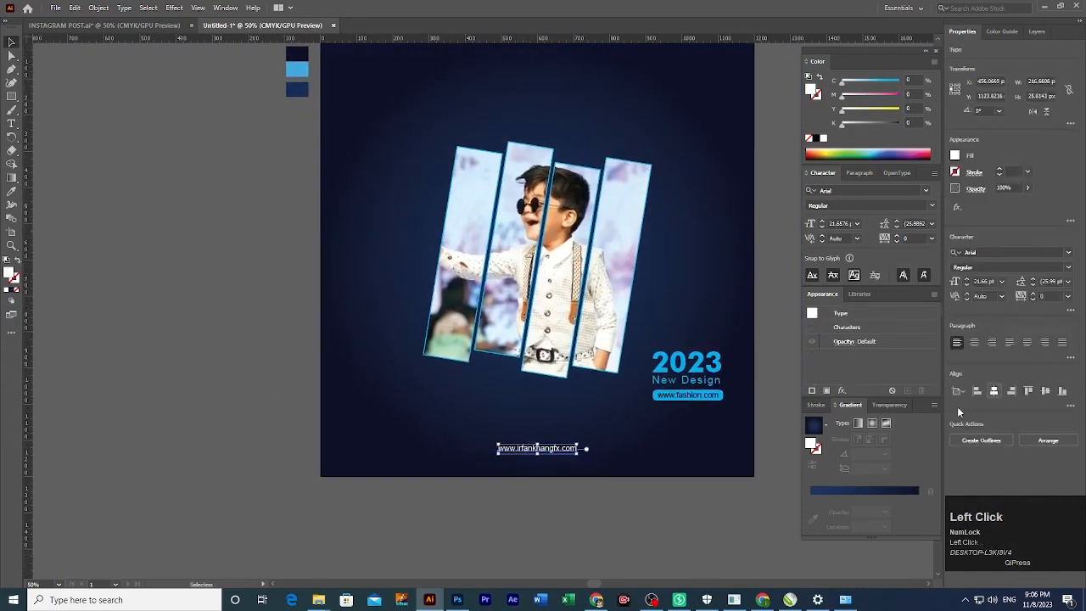
{"action": "left_click", "coordinate": [597, 510]}
{"action": "left_click_drag", "start_coordinate": [598, 510], "coordinate": [568, 553]}
{"action": "left_click", "coordinate": [694, 414]}
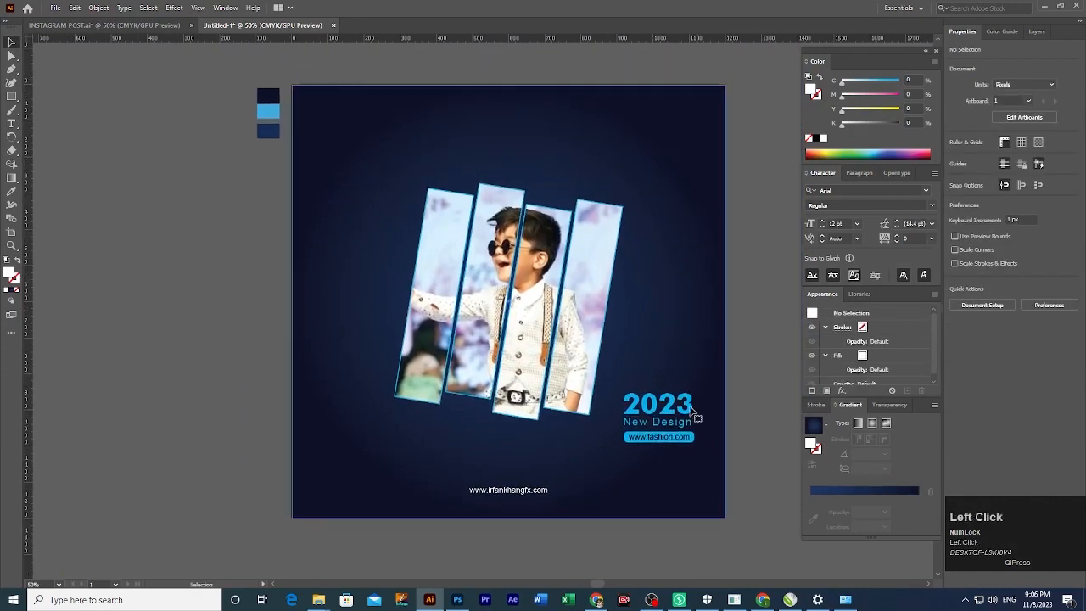
{"action": "left_click_drag", "start_coordinate": [673, 415], "coordinate": [360, 144]}
Place a New Design copy at top-left and change 'Design' to 'Fashion'.
{"action": "key", "text": "ctrl+z"}
{"action": "left_click", "coordinate": [673, 433]}
{"action": "left_click", "coordinate": [497, 334], "text": "ctrl"}
{"action": "left_click", "coordinate": [364, 319], "text": "ctrl"}
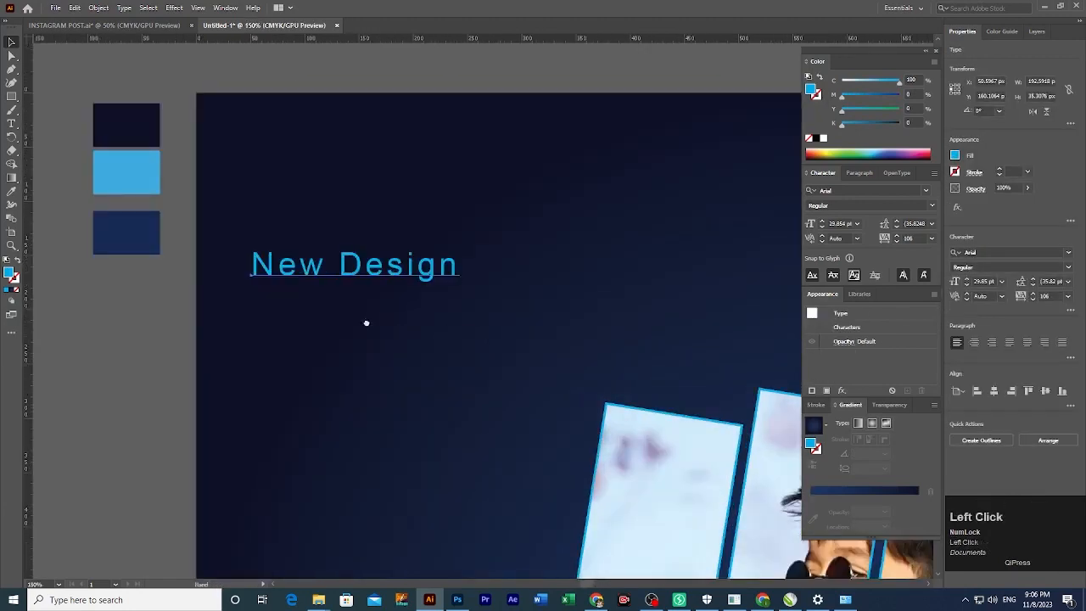
{"action": "left_click", "coordinate": [359, 295]}
{"action": "left_click_drag", "start_coordinate": [359, 296], "coordinate": [361, 265]}
{"action": "key", "text": "t"}
{"action": "double_click", "coordinate": [346, 252]}
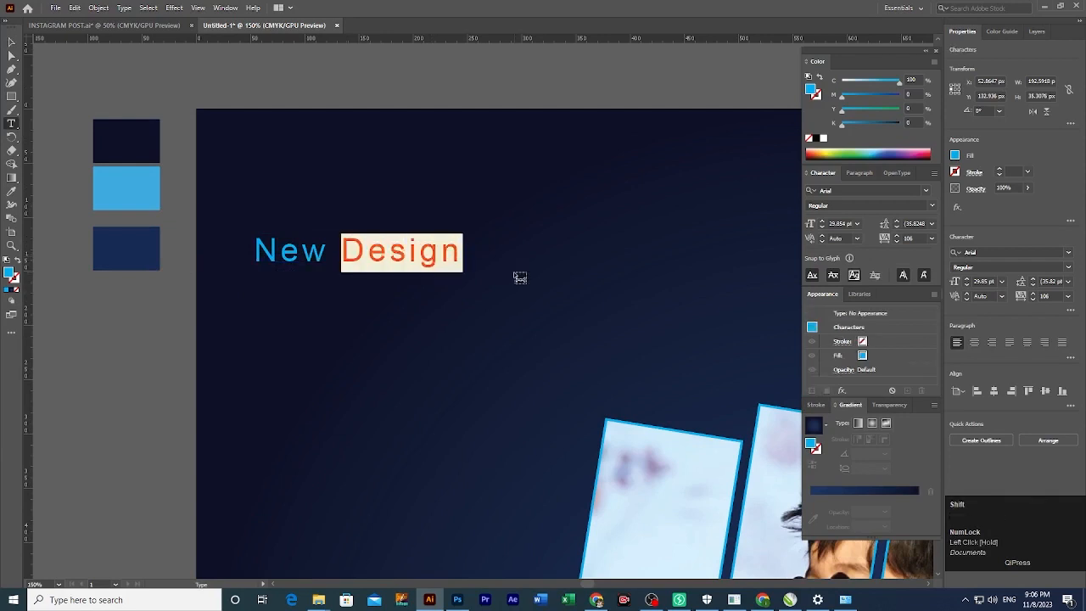
{"action": "type", "text": "Fashion"}
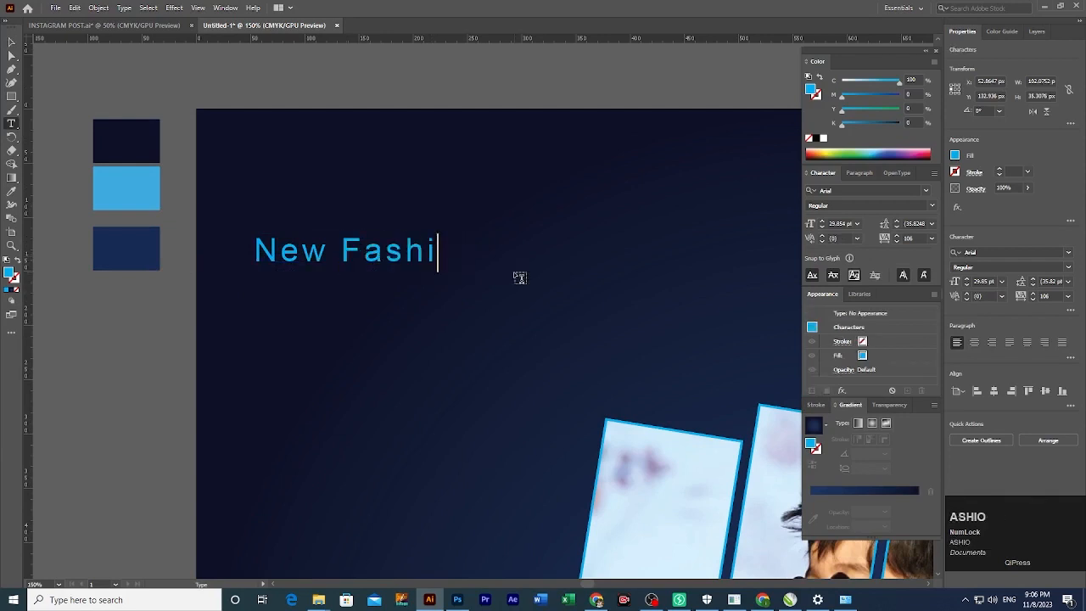
{"action": "left_click", "coordinate": [9, 43]}
Break 'Fashion' onto its own line and set the heading's tracking to 0.
{"action": "key", "text": "t"}
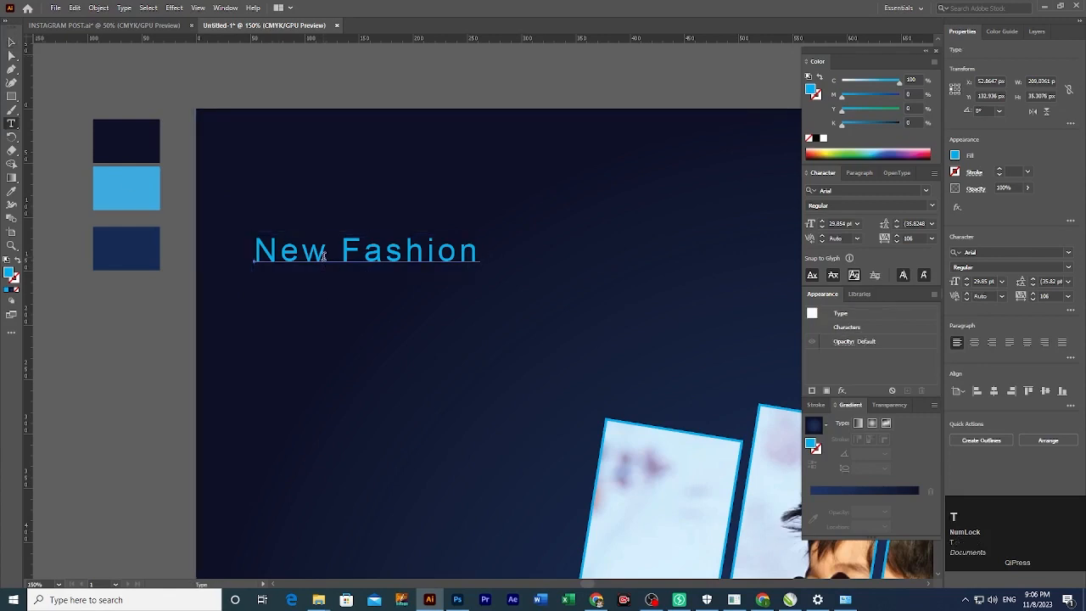
{"action": "left_click", "coordinate": [325, 253]}
{"action": "key", "text": "Return"}
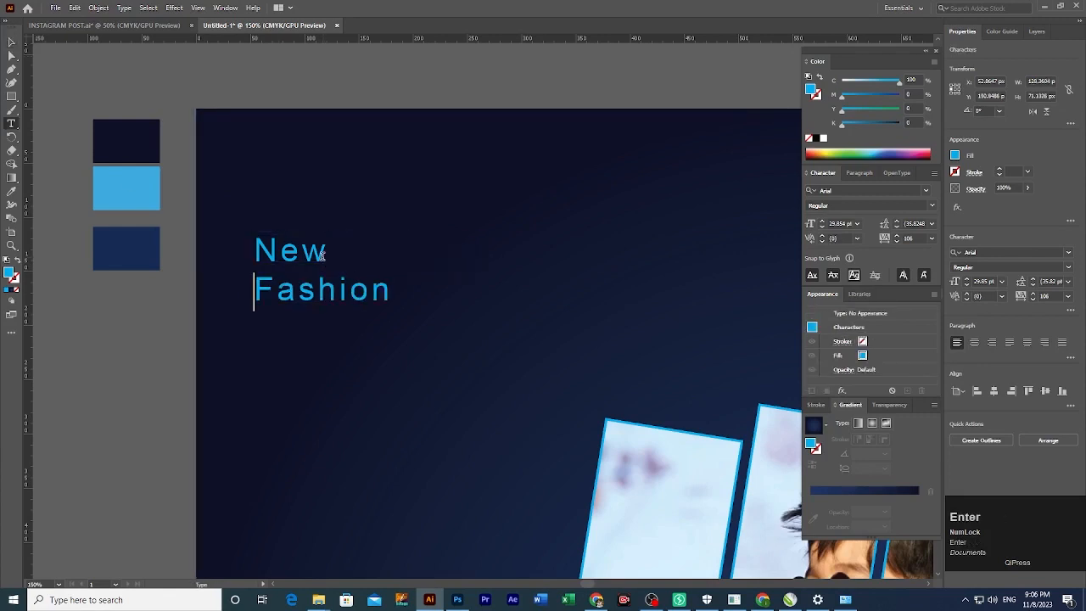
{"action": "double_click", "coordinate": [273, 244]}
{"action": "key", "text": "ctrl+a"}
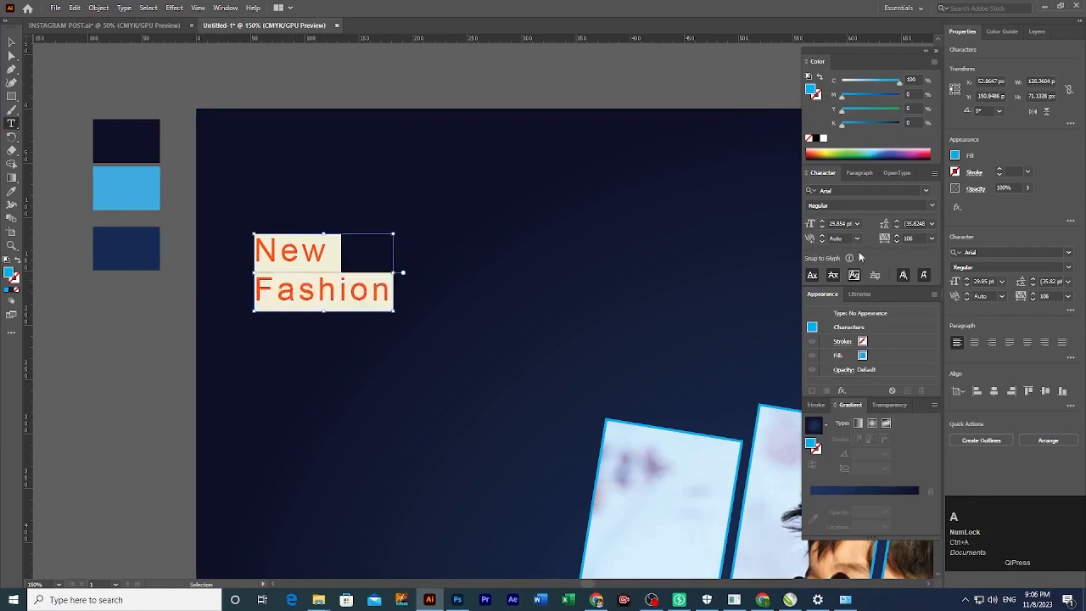
{"action": "type", "text": "0"}
{"action": "key", "text": "Return"}
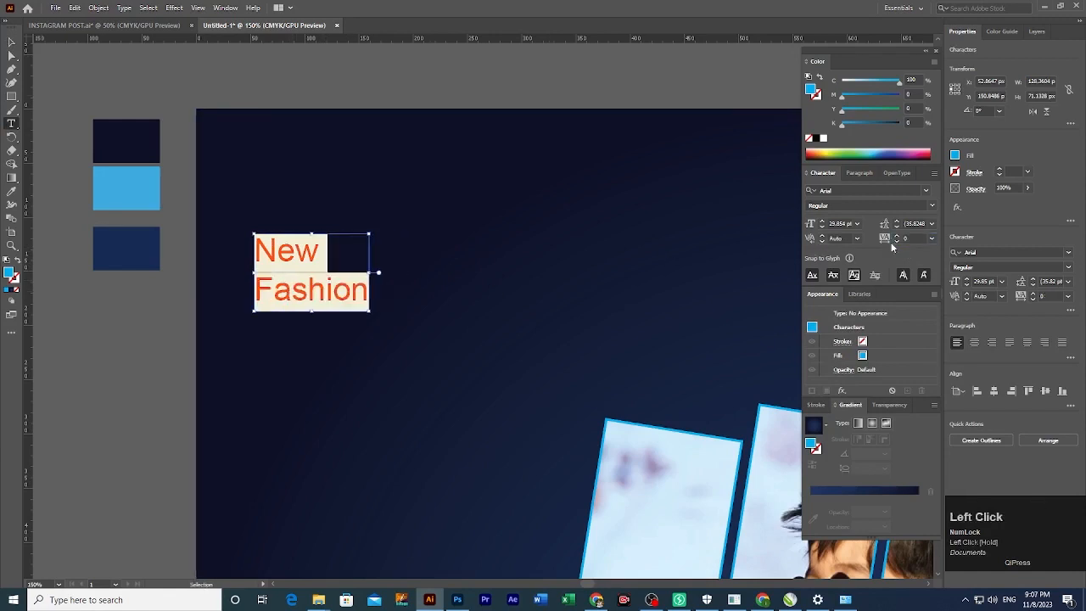
Make 'New' 53 pt Bold with a yellow FFC200 fill.
{"action": "double_click", "coordinate": [288, 251]}
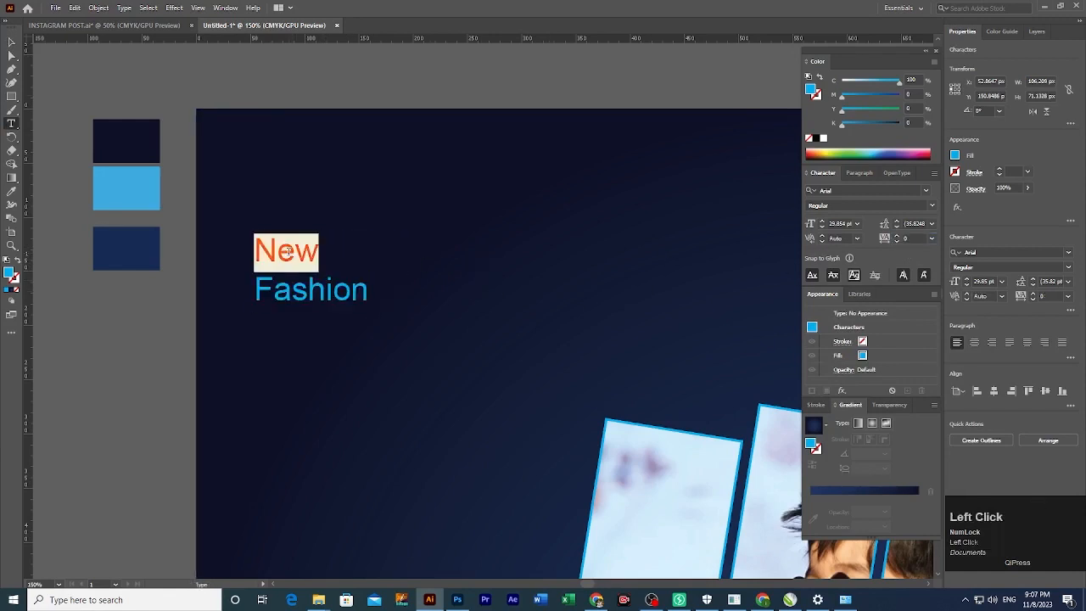
{"action": "scroll", "coordinate": [843, 224], "scroll_direction": "up", "scroll_amount": 20}
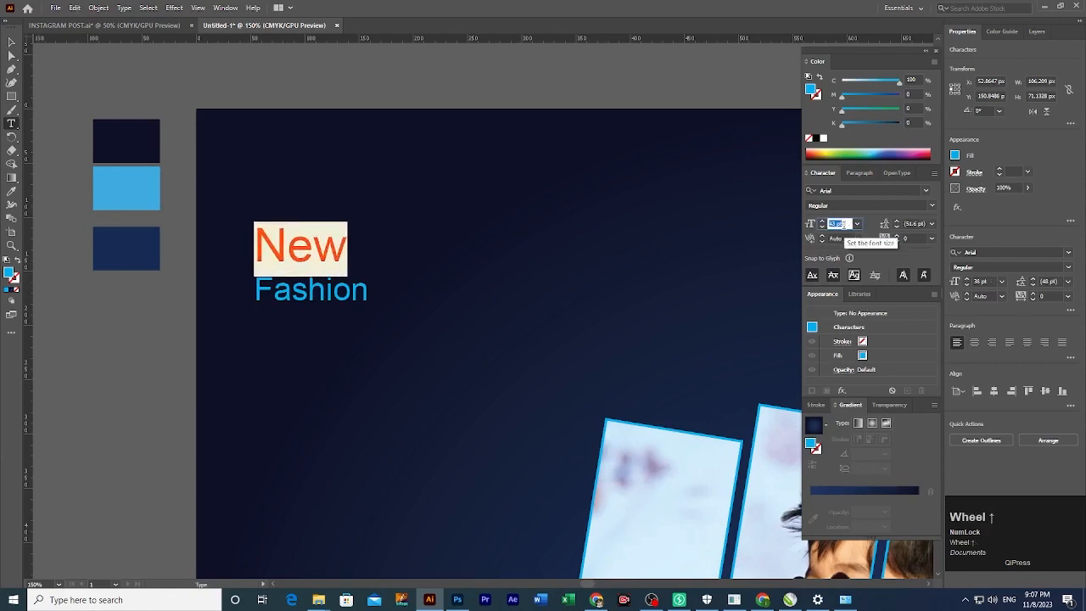
{"action": "scroll", "coordinate": [843, 224], "scroll_direction": "up", "scroll_amount": 1}
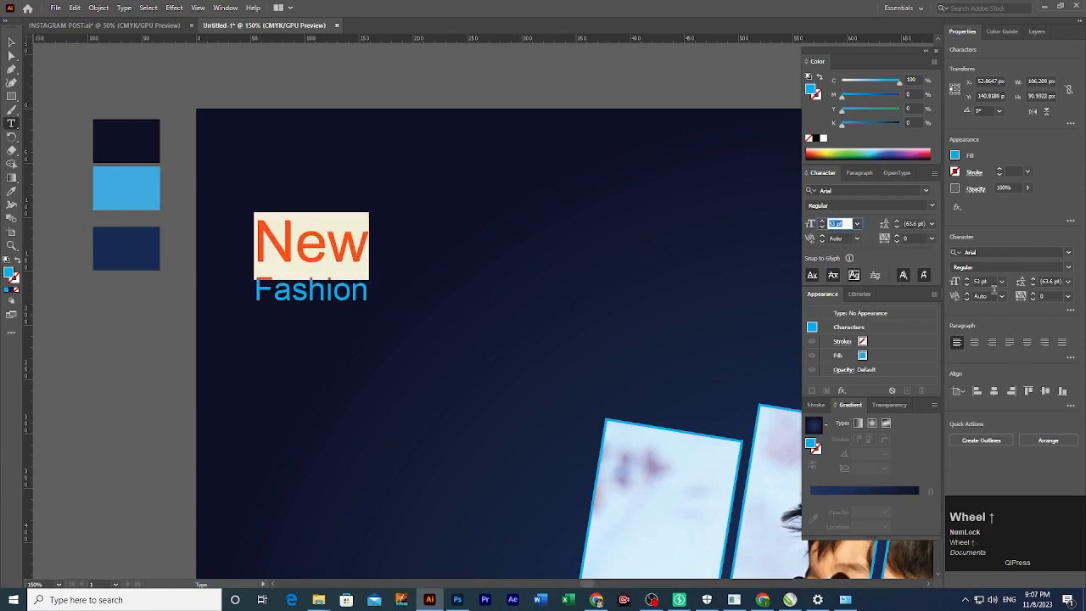
{"action": "left_click", "coordinate": [1069, 268]}
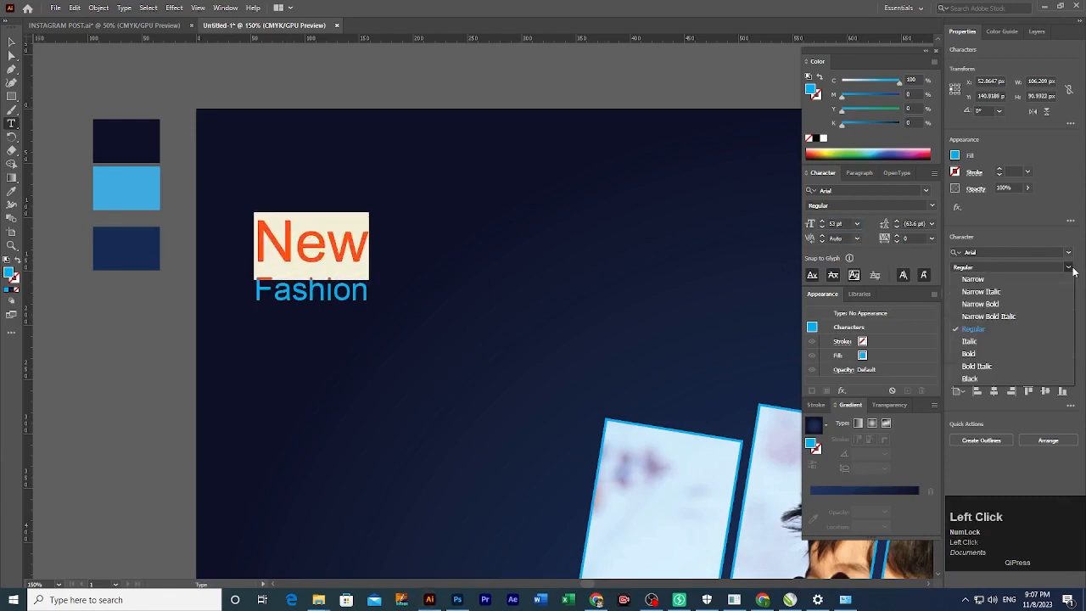
{"action": "left_click", "coordinate": [978, 354]}
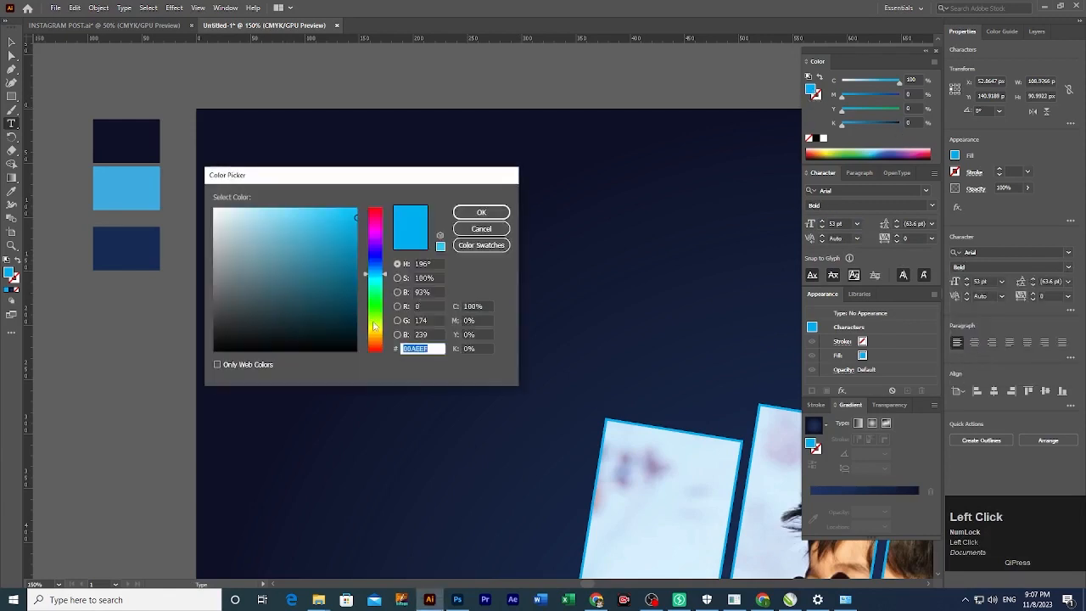
{"action": "left_click_drag", "start_coordinate": [386, 277], "coordinate": [384, 325]}
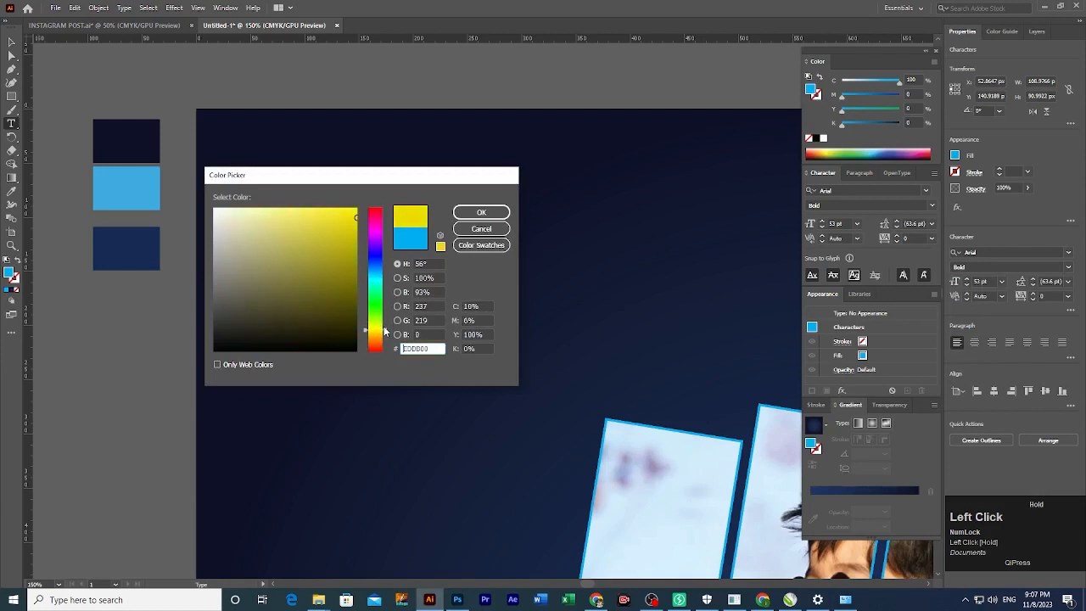
{"action": "left_click_drag", "start_coordinate": [365, 213], "coordinate": [380, 211]}
{"action": "left_click_drag", "start_coordinate": [385, 333], "coordinate": [386, 337]}
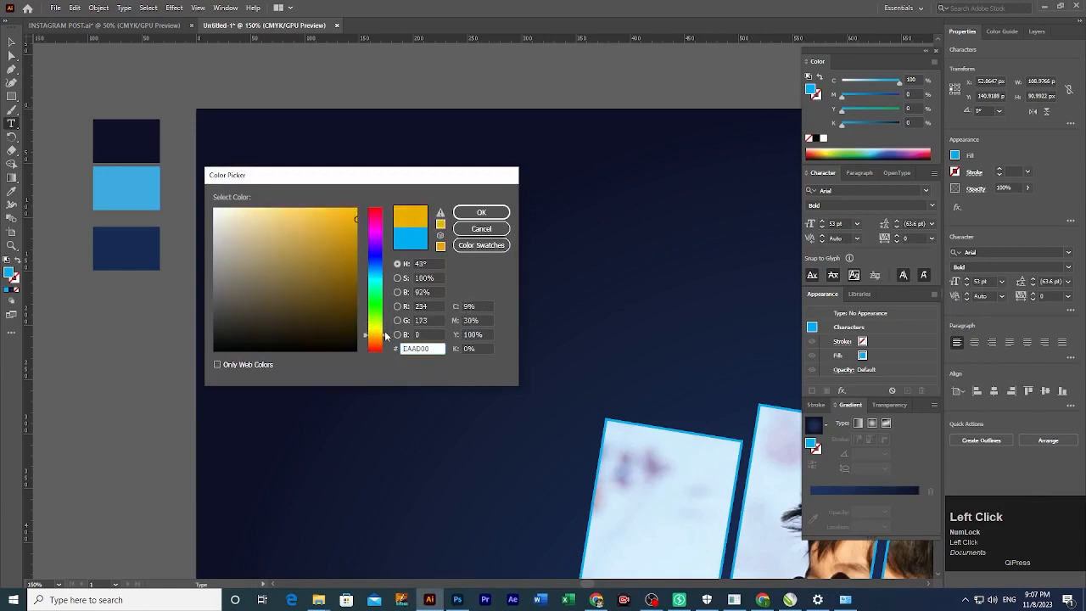
{"action": "left_click_drag", "start_coordinate": [353, 240], "coordinate": [364, 195]}
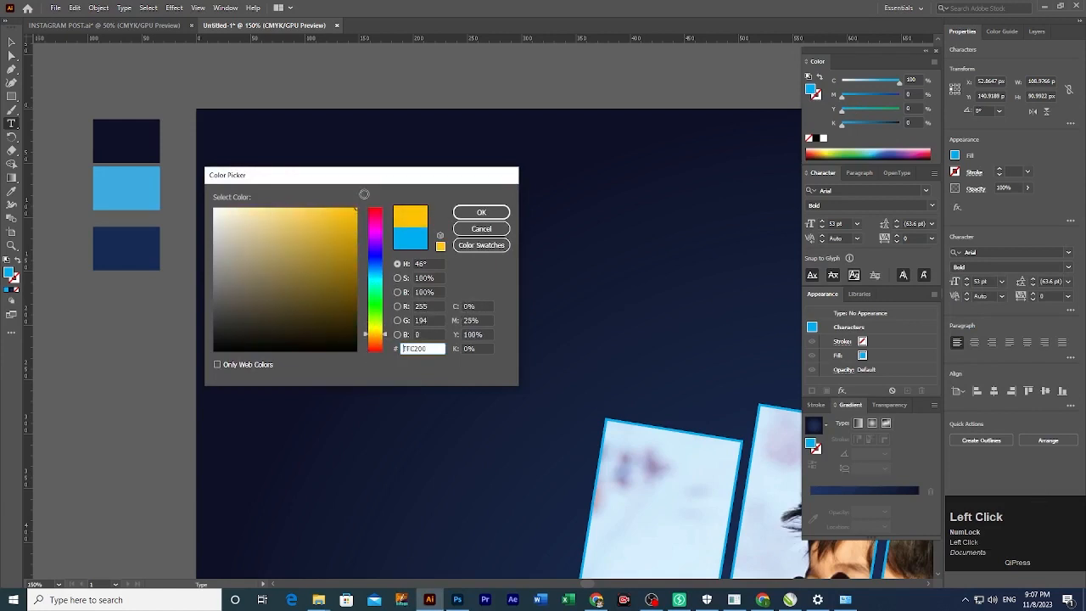
{"action": "left_click", "coordinate": [472, 218]}
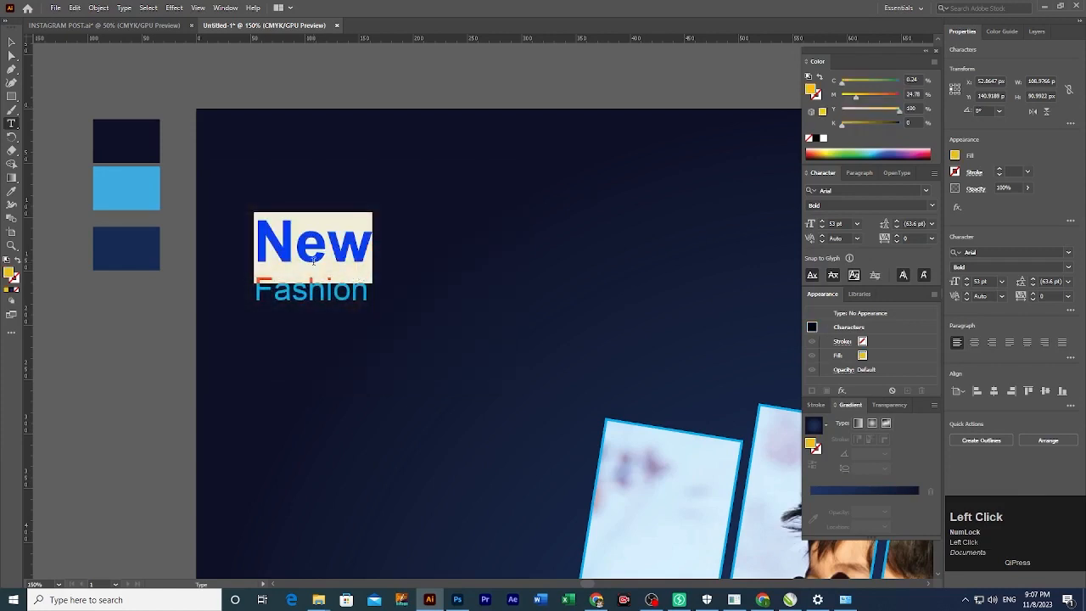
{"action": "left_click", "coordinate": [323, 246]}
Colour the word 'Fashion' white.
{"action": "double_click", "coordinate": [288, 295]}
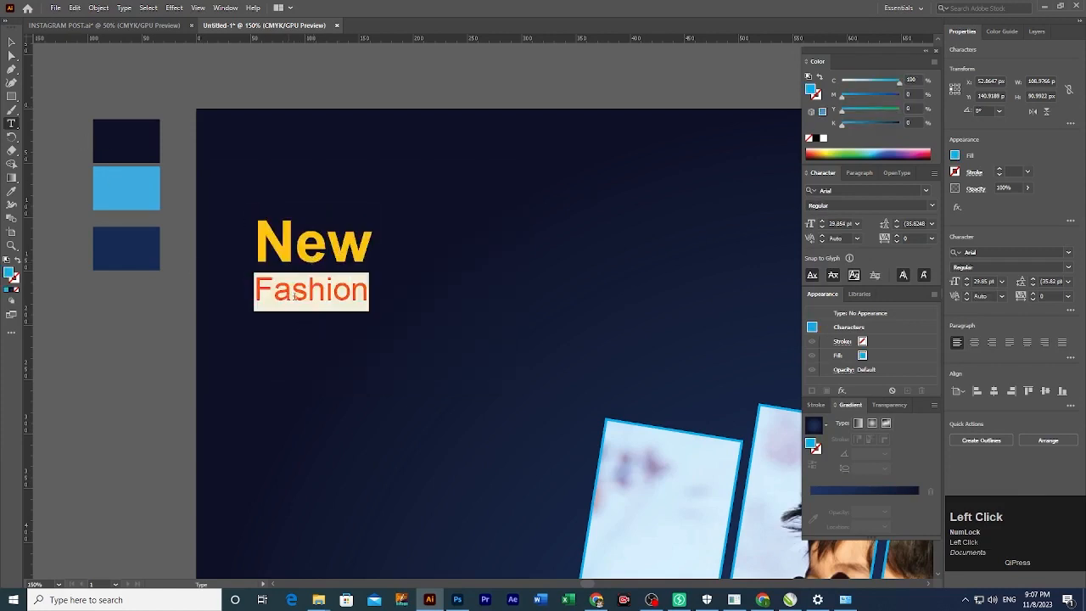
{"action": "left_click", "coordinate": [823, 138]}
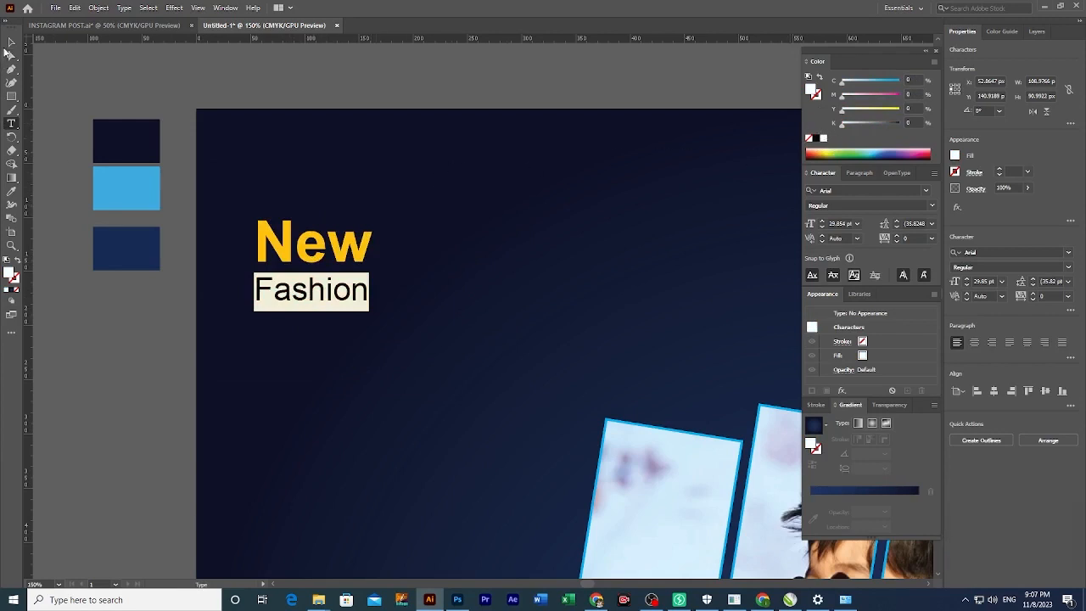
{"action": "left_click", "coordinate": [11, 41]}
{"action": "left_click", "coordinate": [330, 311]}
{"action": "left_click", "coordinate": [314, 306]}
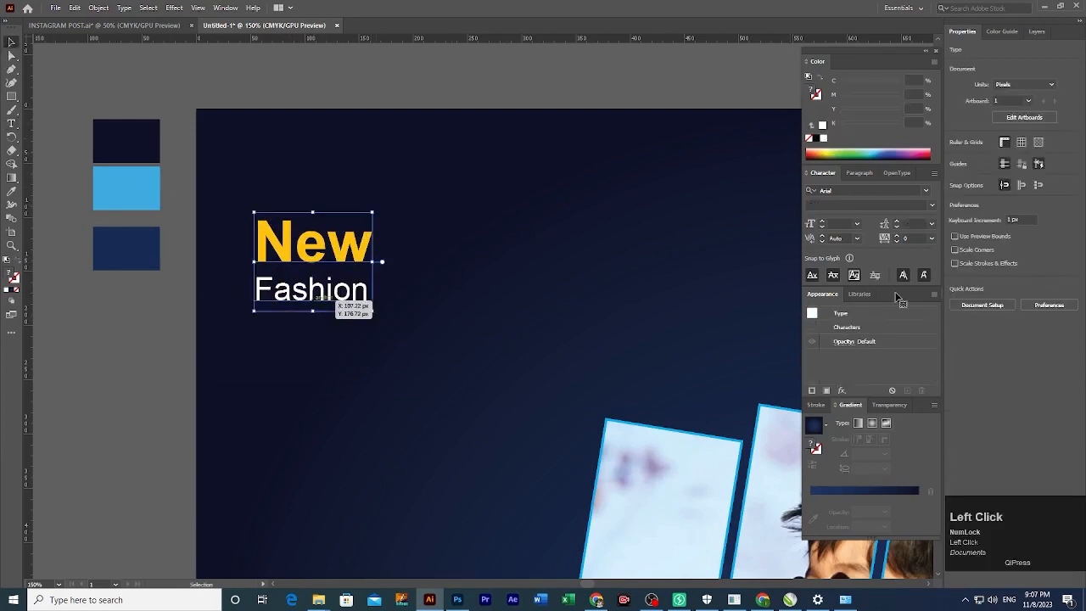
Tighten the New Fashion heading's leading to 29 pt.
{"action": "left_click", "coordinate": [913, 224]}
{"action": "scroll", "coordinate": [913, 224], "scroll_direction": "up", "scroll_amount": 2}
{"action": "scroll", "coordinate": [914, 224], "scroll_direction": "up", "scroll_amount": 3}
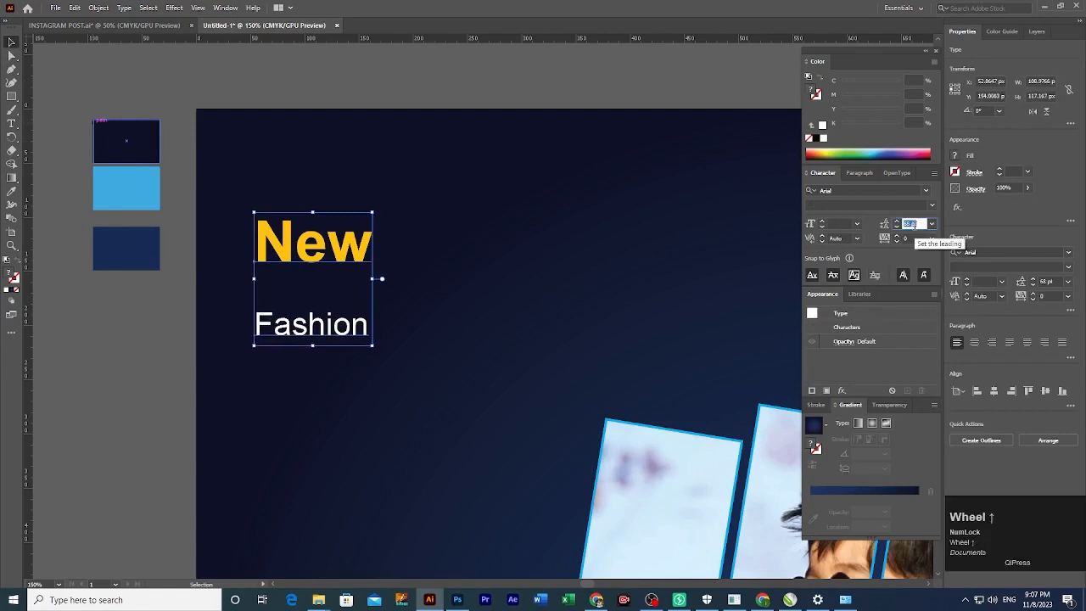
{"action": "type", "text": "1"}
{"action": "key", "text": "Return"}
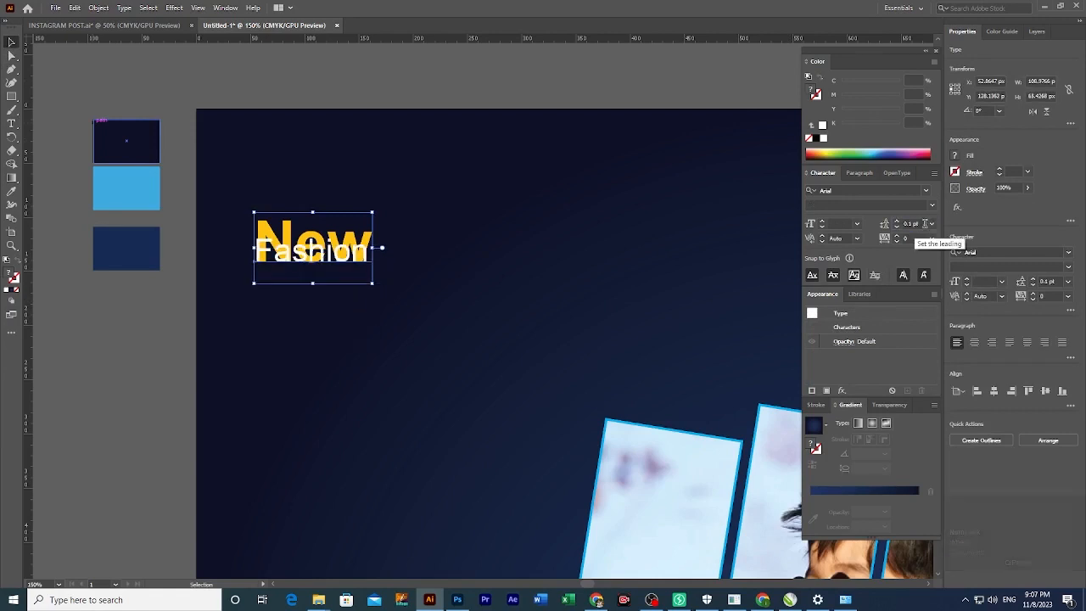
{"action": "scroll", "coordinate": [914, 226], "scroll_direction": "up", "scroll_amount": 20}
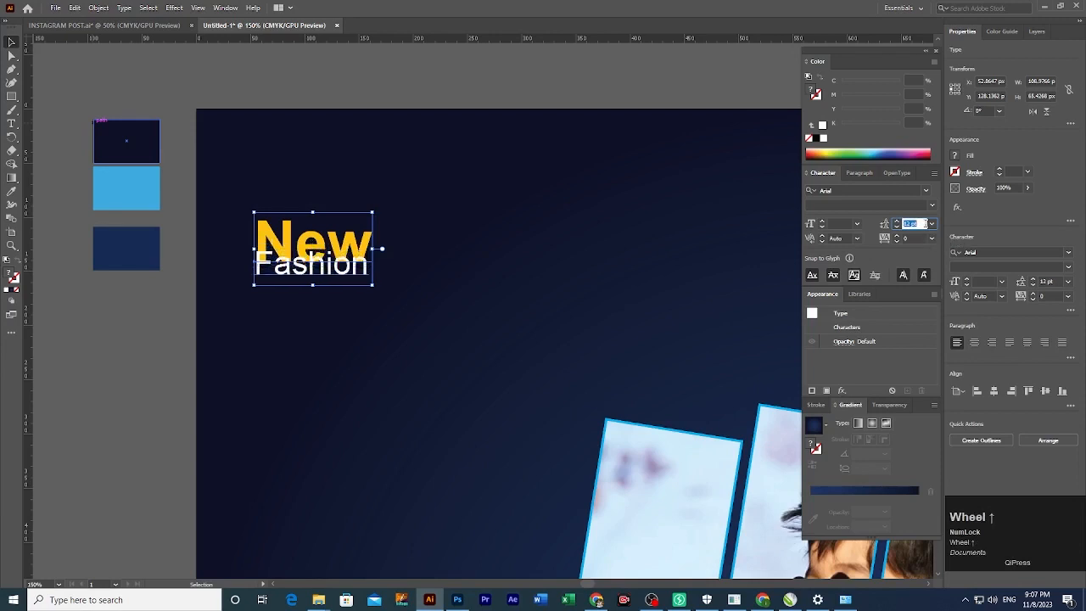
{"action": "scroll", "coordinate": [913, 223], "scroll_direction": "up", "scroll_amount": 6}
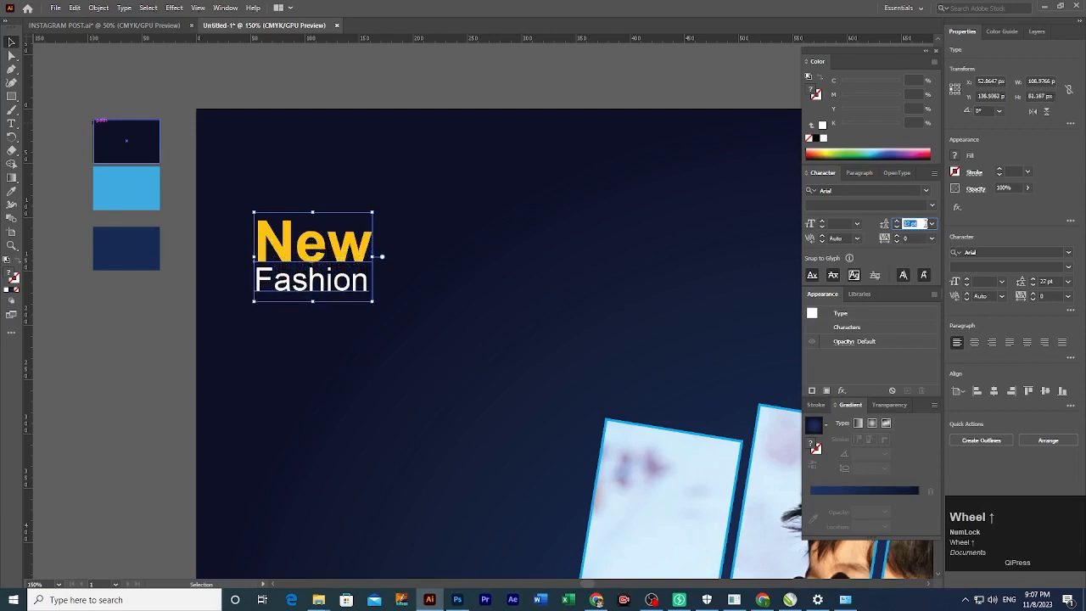
{"action": "left_click", "coordinate": [321, 291]}
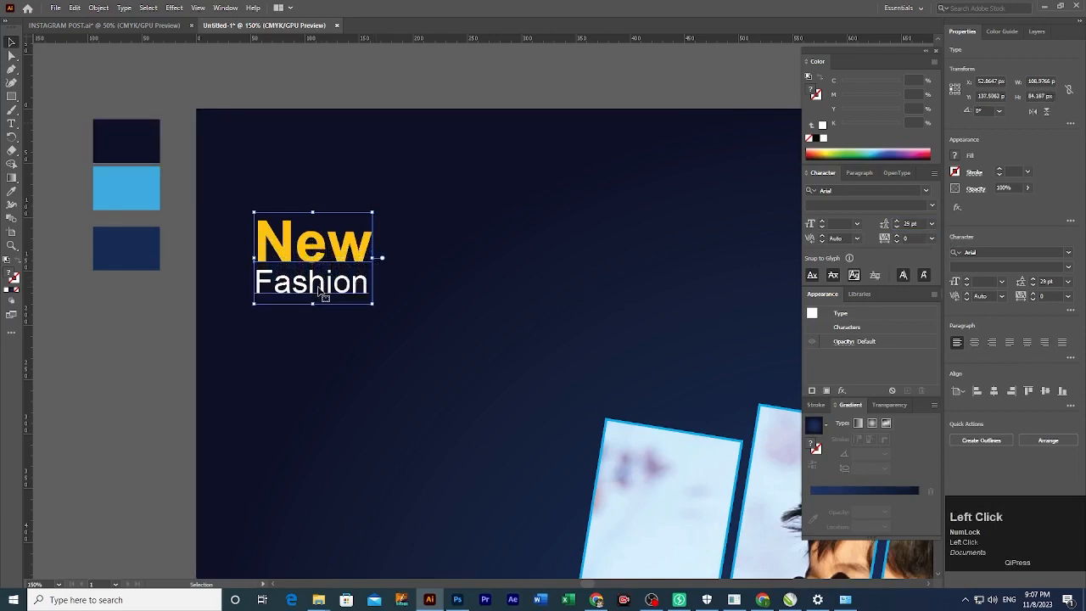
{"action": "left_click", "coordinate": [116, 309]}
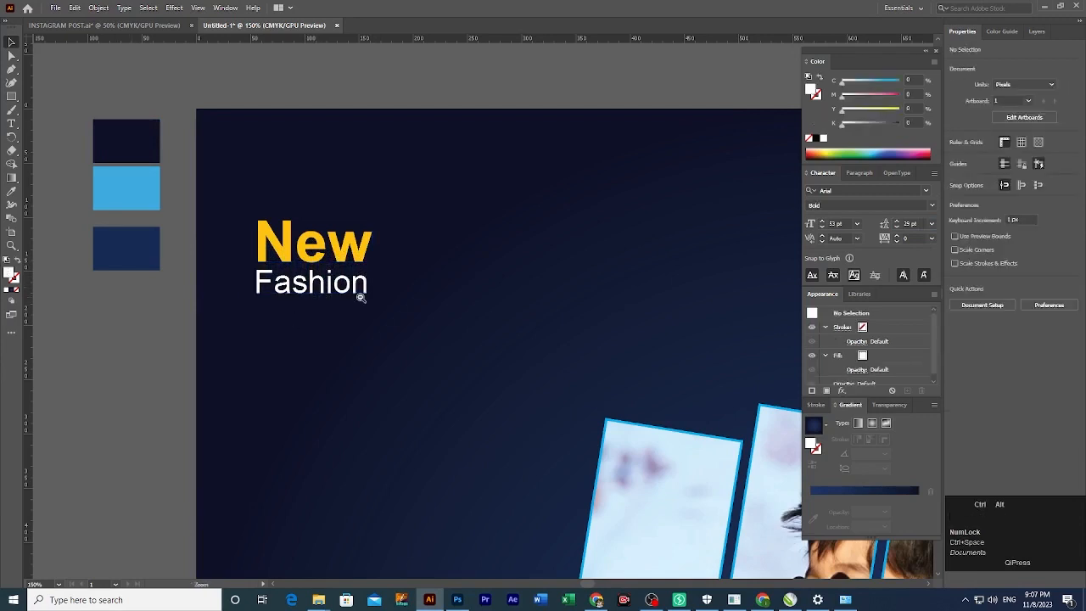
{"action": "left_click_drag", "start_coordinate": [359, 283], "coordinate": [300, 242]}
Enlarge and reposition the New Fashion heading.
{"action": "left_click", "coordinate": [306, 222]}
{"action": "left_click_drag", "start_coordinate": [302, 196], "coordinate": [342, 223]}
{"action": "scroll", "coordinate": [342, 223], "scroll_direction": "down", "scroll_amount": 3}
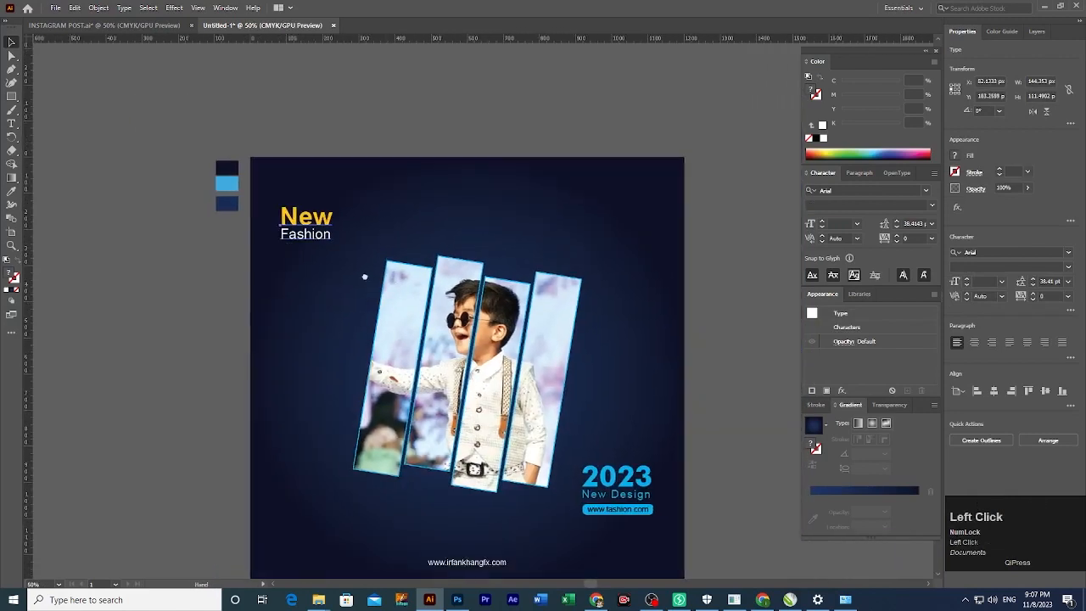
{"action": "left_click", "coordinate": [276, 229]}
{"action": "scroll", "coordinate": [351, 271], "scroll_direction": "up", "scroll_amount": 3}
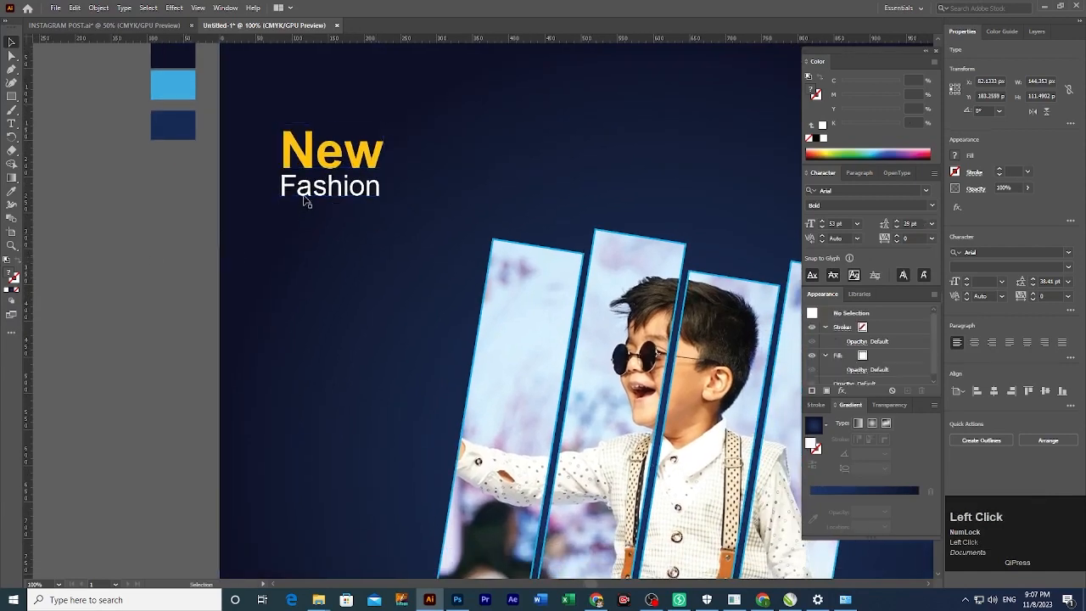
Duplicate the heading below the original and replace its text with 'Instagrampost'.
{"action": "left_click_drag", "start_coordinate": [319, 187], "coordinate": [320, 257]}
{"action": "left_click", "coordinate": [353, 230], "text": "ctrl"}
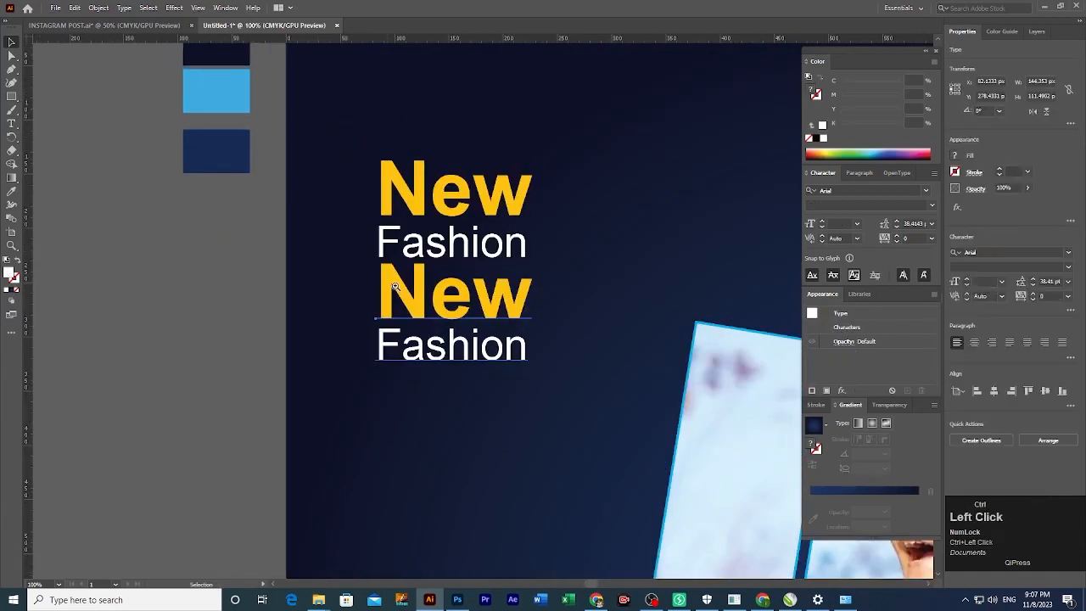
{"action": "left_click", "coordinate": [529, 324], "text": "ctrl"}
{"action": "triple_click", "coordinate": [357, 264]}
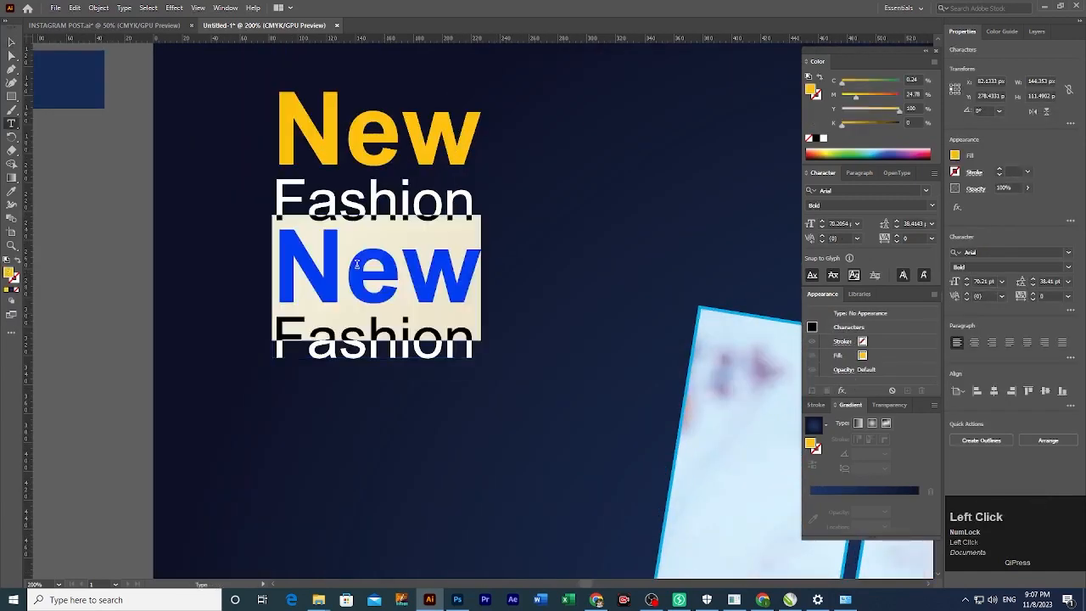
{"action": "key", "text": "Delete"}
{"action": "key", "text": "shift+End"}
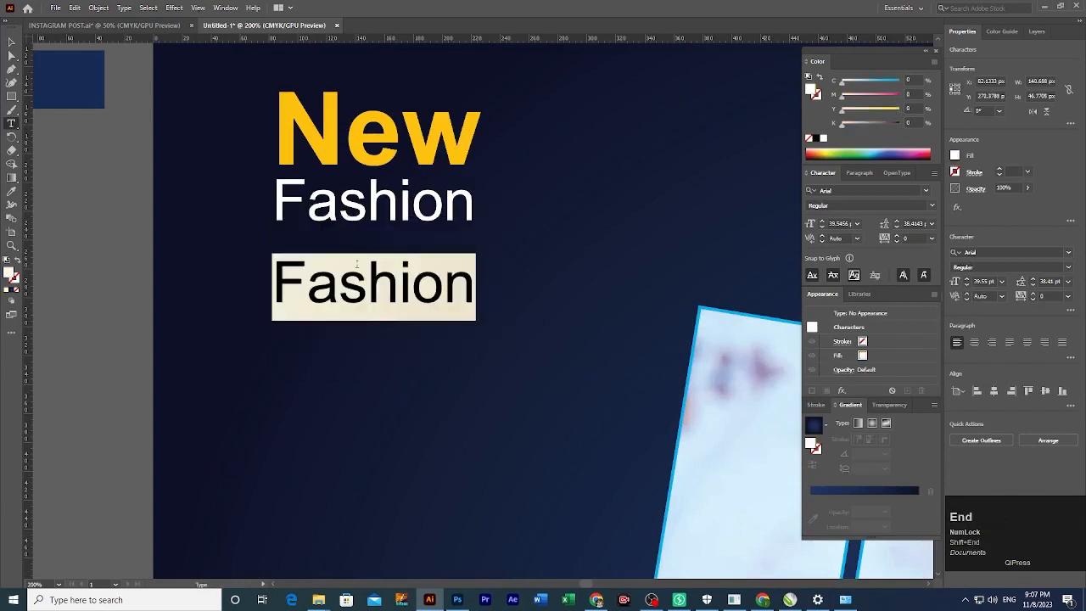
{"action": "key", "text": "Delete"}
{"action": "type", "text": "Instagrampost"}
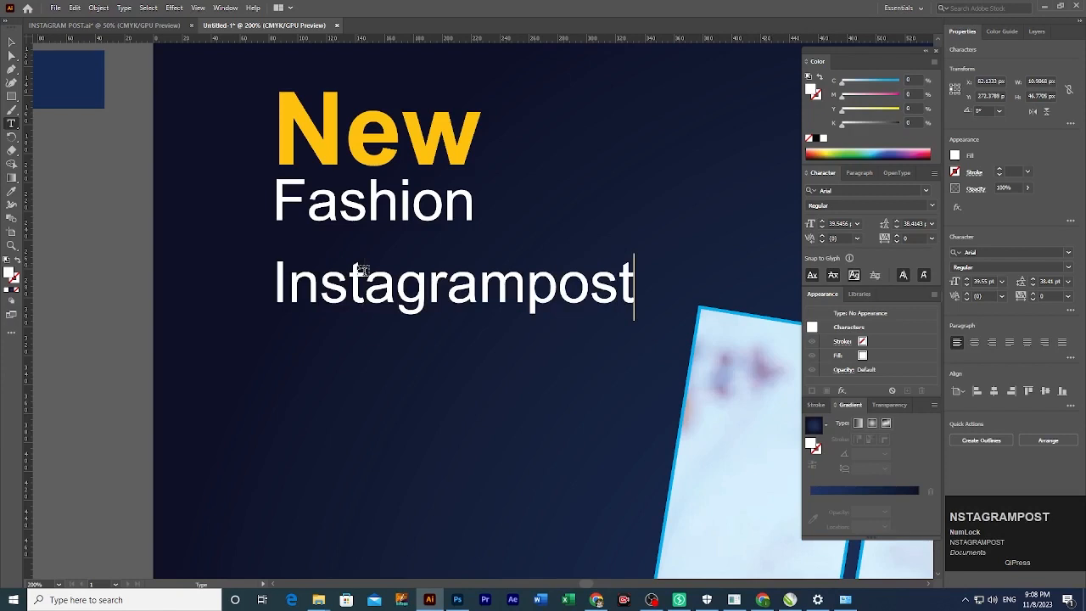
Shrink the Instagrampost text under the Fashion line and make it cyan with C 100.
{"action": "left_click", "coordinate": [11, 42]}
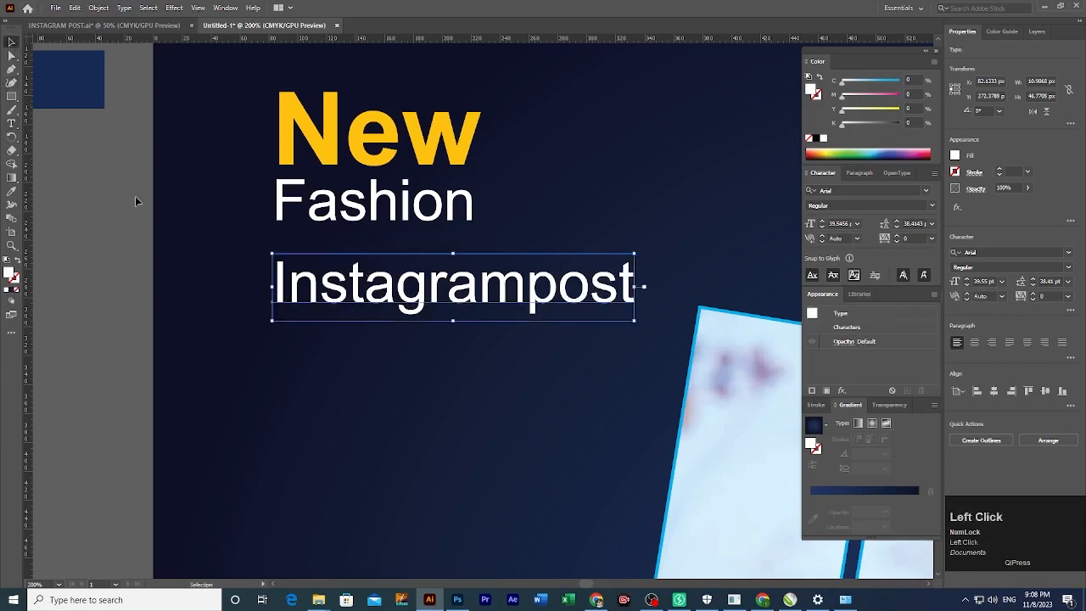
{"action": "left_click", "coordinate": [454, 323], "text": "shift"}
{"action": "left_click_drag", "start_coordinate": [454, 322], "coordinate": [369, 258]}
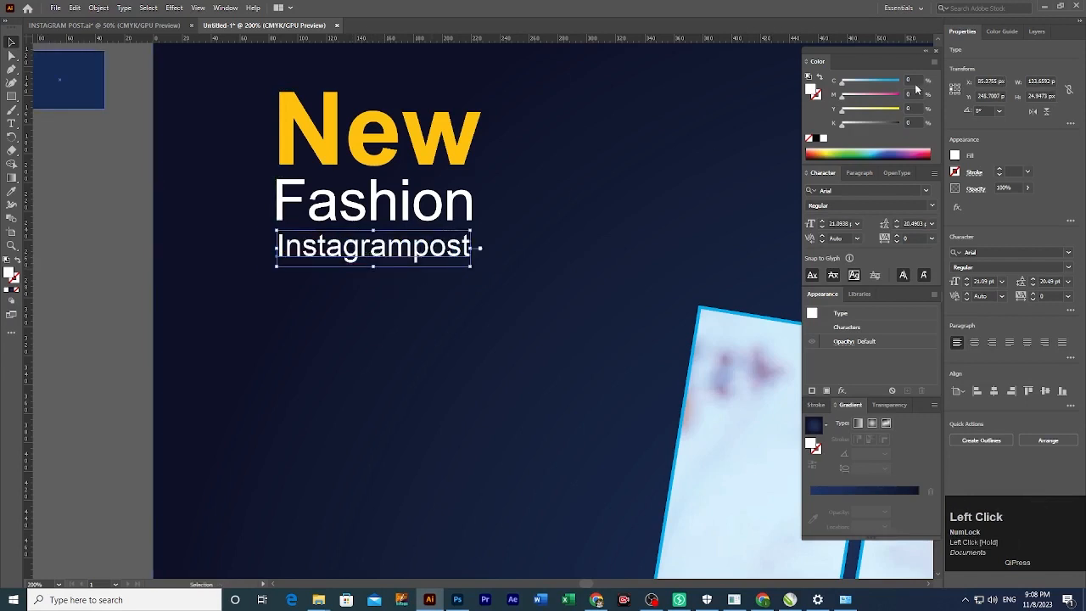
{"action": "type", "text": "100"}
{"action": "key", "text": "Return"}
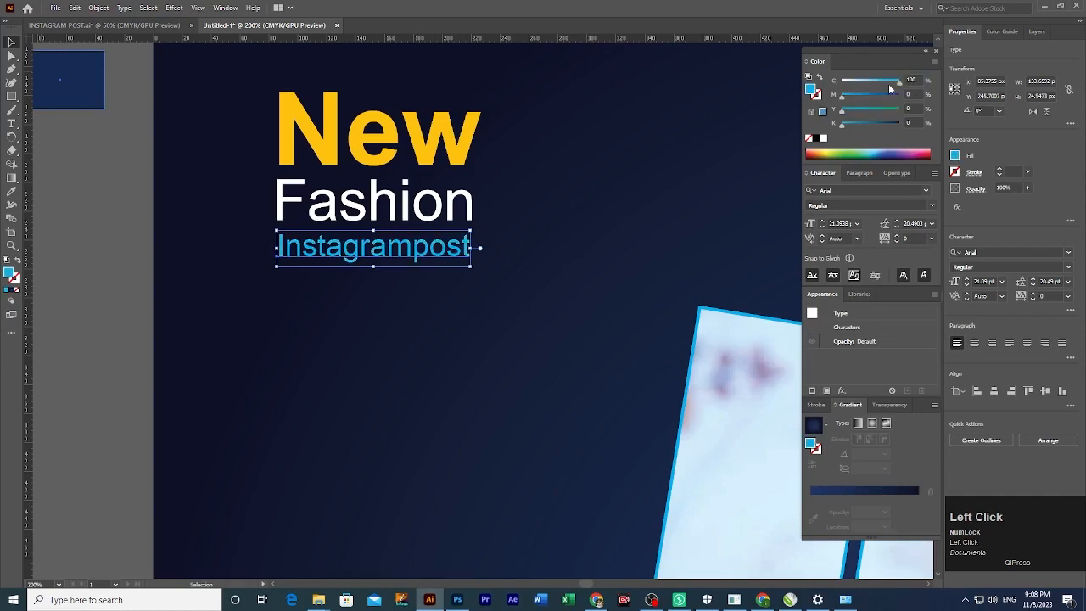
{"action": "scroll", "coordinate": [102, 213], "scroll_direction": "down", "scroll_amount": 2}
{"action": "left_click", "coordinate": [103, 213]}
{"action": "key", "text": "ctrl+0"}
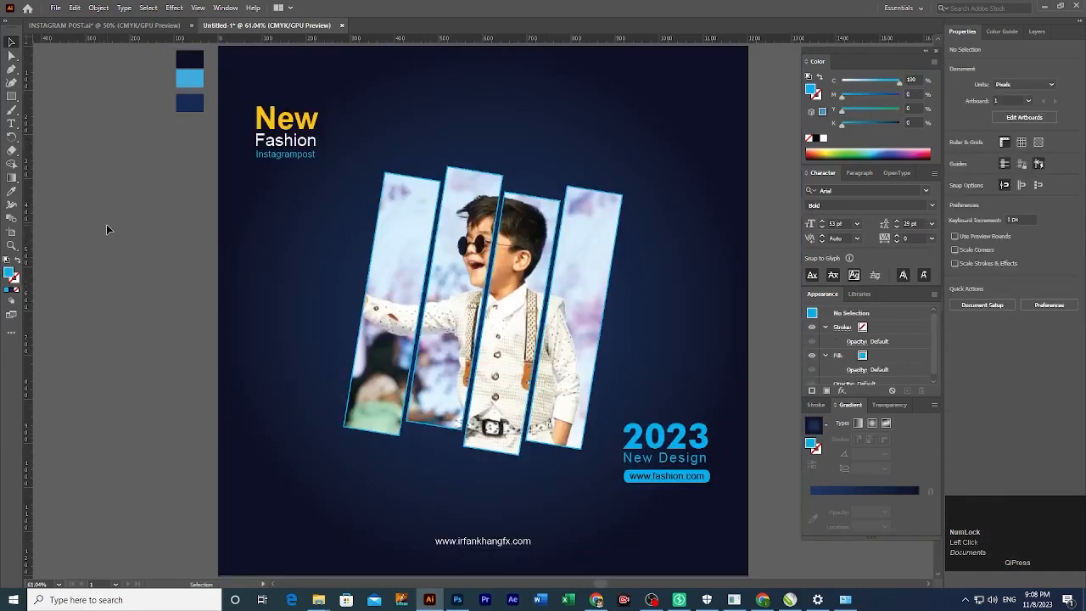
Type the 'ik' lettering as a new text object above the artboard.
{"action": "left_click_drag", "start_coordinate": [415, 350], "coordinate": [384, 348]}
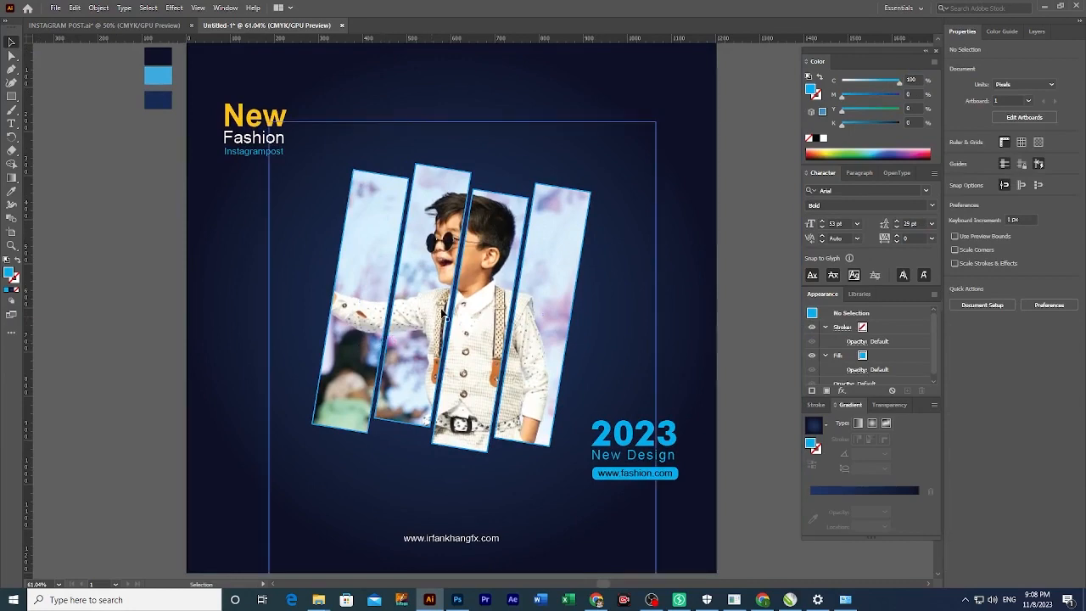
{"action": "left_click", "coordinate": [575, 296], "text": "ctrl"}
{"action": "left_click_drag", "start_coordinate": [575, 296], "coordinate": [581, 333]}
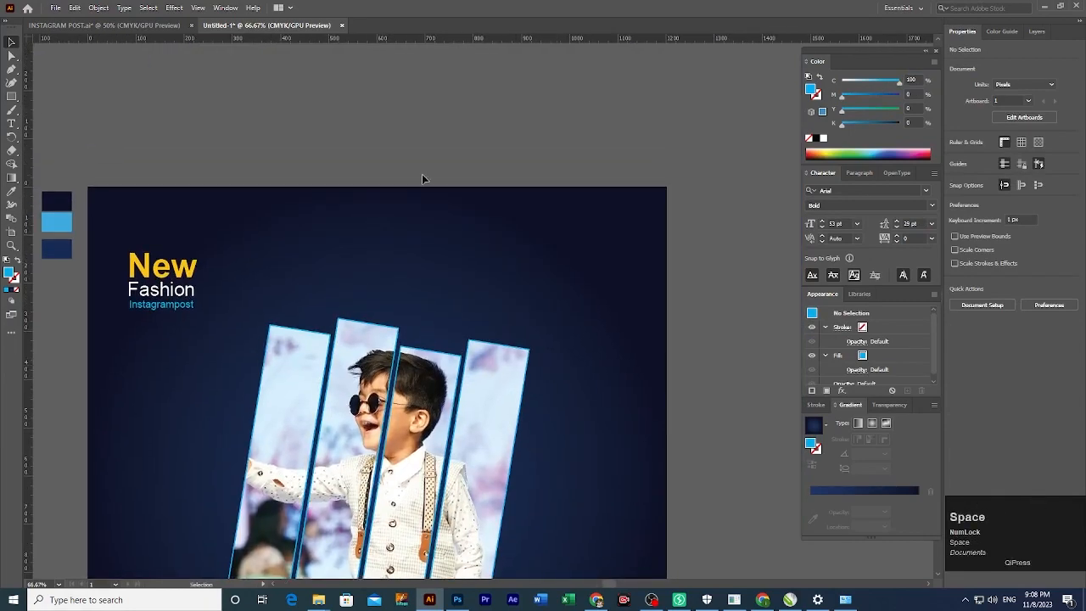
{"action": "left_click", "coordinate": [378, 153]}
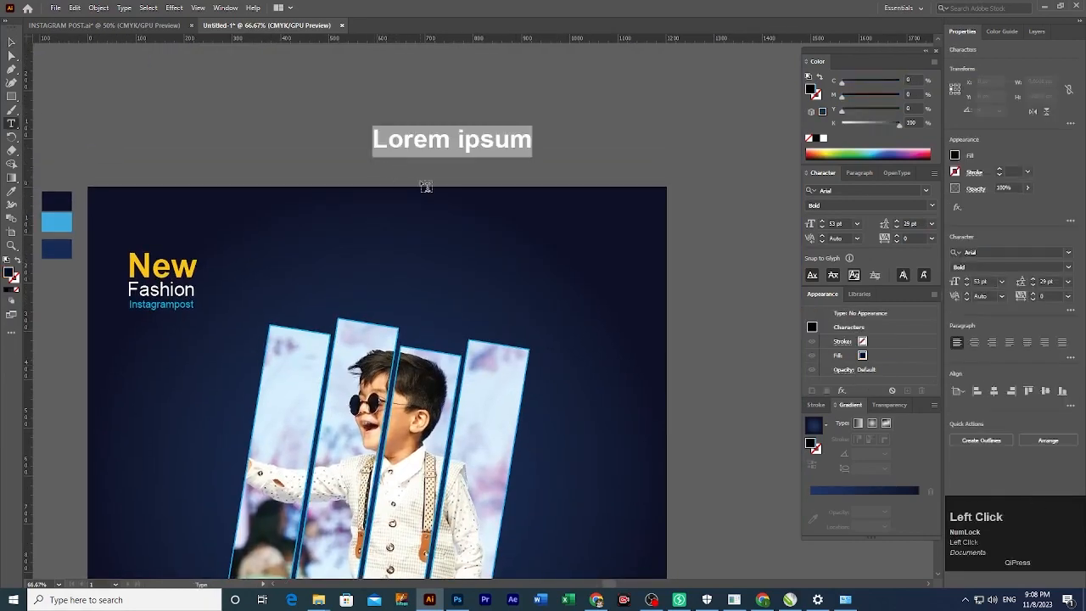
{"action": "type", "text": "ik"}
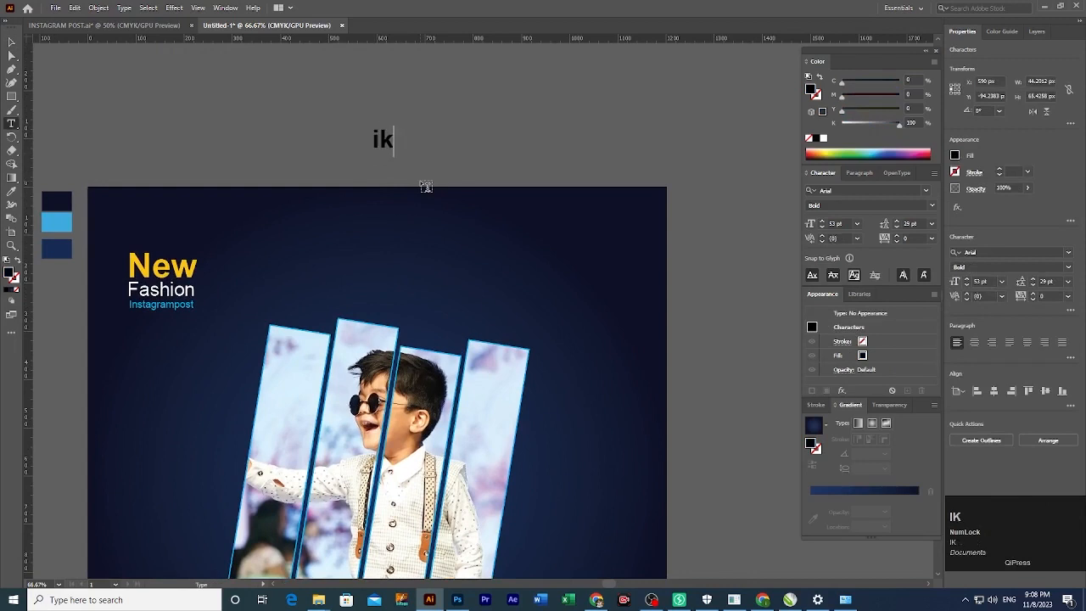
{"action": "left_click", "coordinate": [11, 40]}
Enlarge the ik text onto the artboard's upper right and make it white.
{"action": "left_click", "coordinate": [382, 142]}
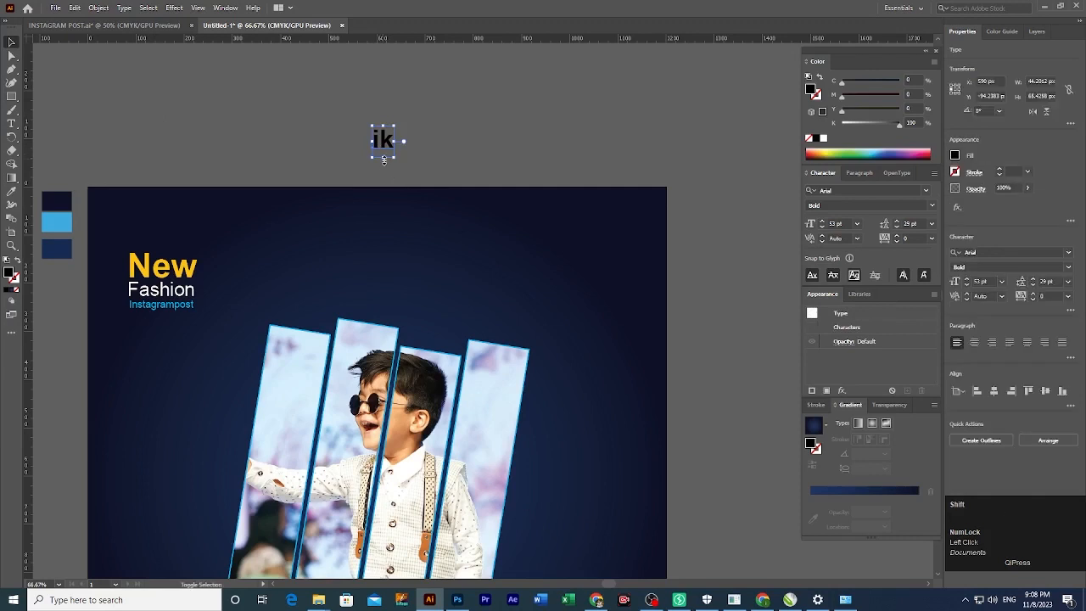
{"action": "left_click_drag", "start_coordinate": [383, 160], "coordinate": [580, 267]}
{"action": "left_click", "coordinate": [384, 172]}
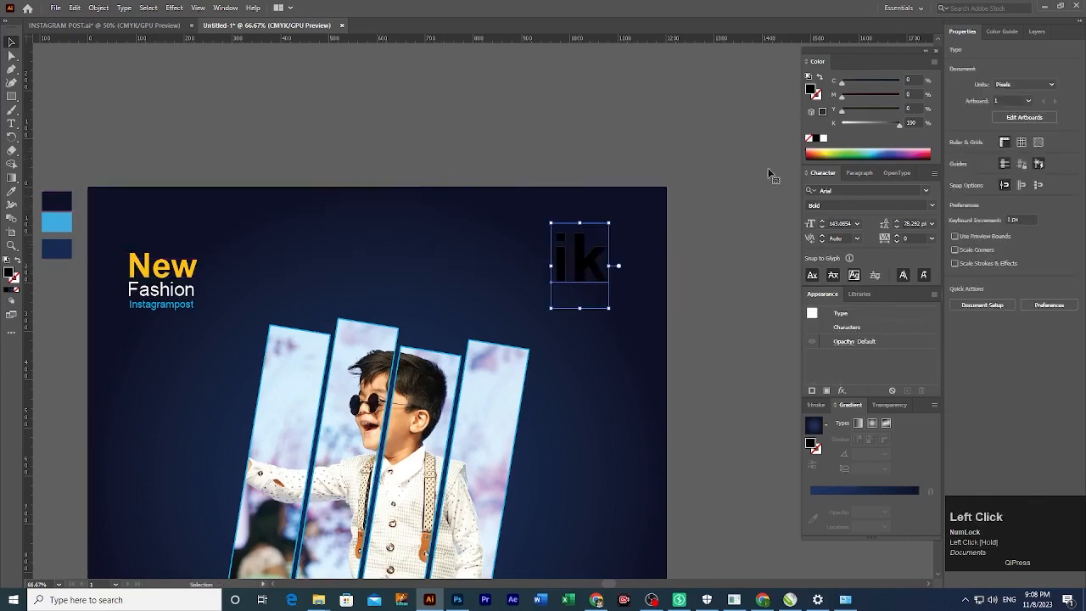
{"action": "left_click", "coordinate": [822, 137]}
Resize the white ik text proportionally to its final size.
{"action": "left_click", "coordinate": [606, 275], "text": "ctrl"}
{"action": "left_click_drag", "start_coordinate": [529, 291], "coordinate": [627, 268]}
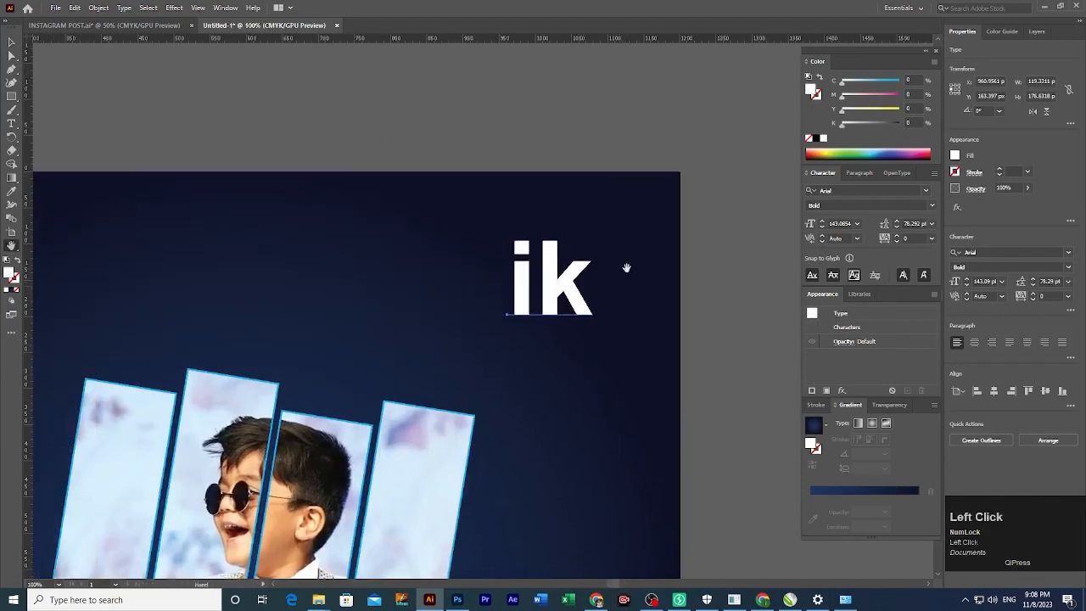
{"action": "key", "text": "v"}
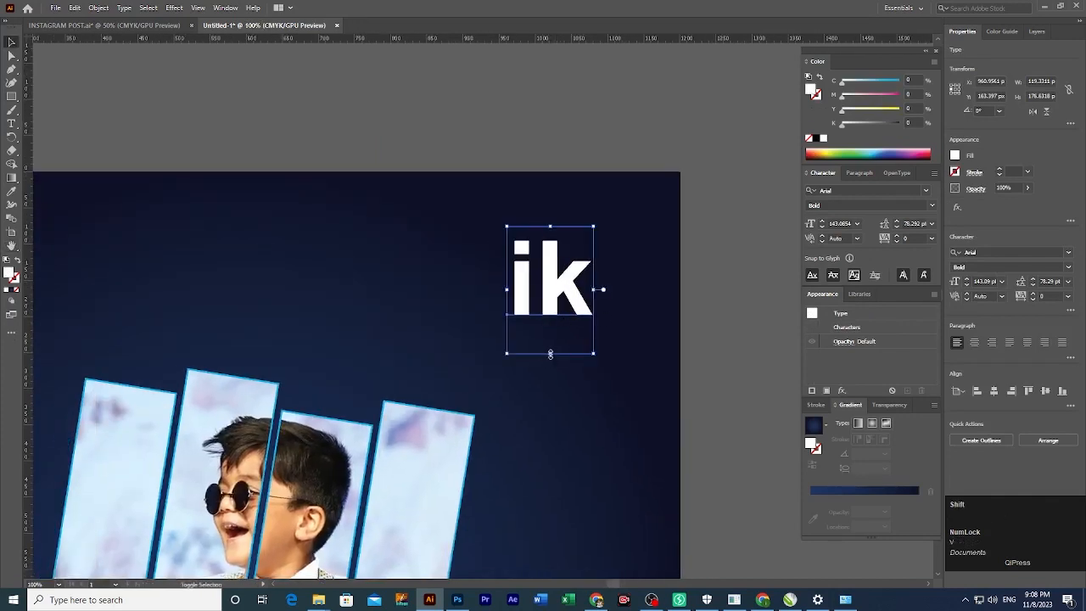
{"action": "left_click_drag", "start_coordinate": [550, 354], "coordinate": [568, 305]}
{"action": "left_click", "coordinate": [741, 282]}
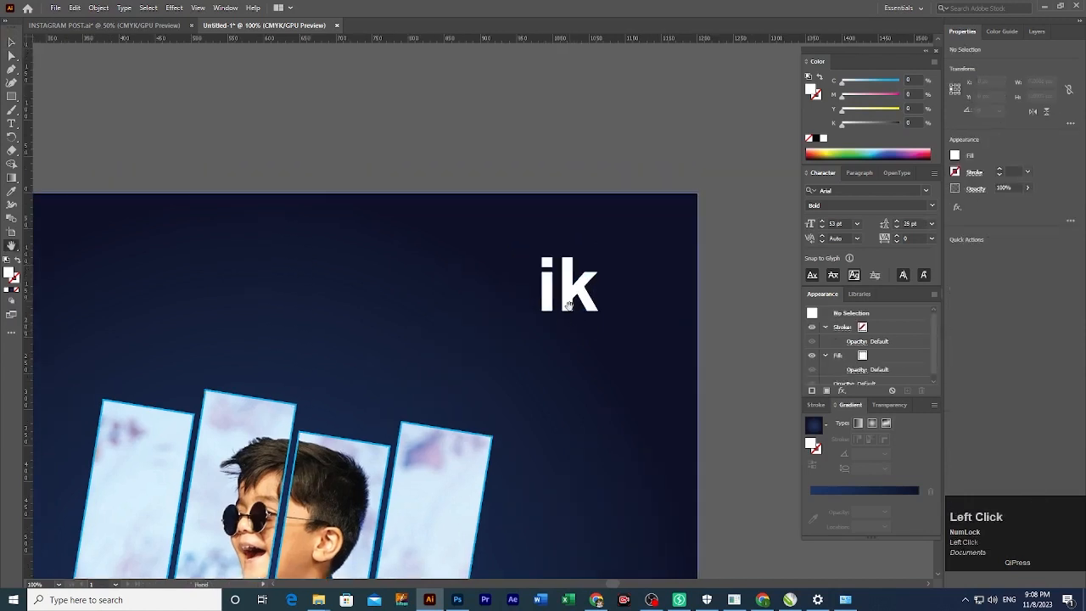
{"action": "left_click", "coordinate": [569, 302]}
{"action": "left_click", "coordinate": [378, 139]}
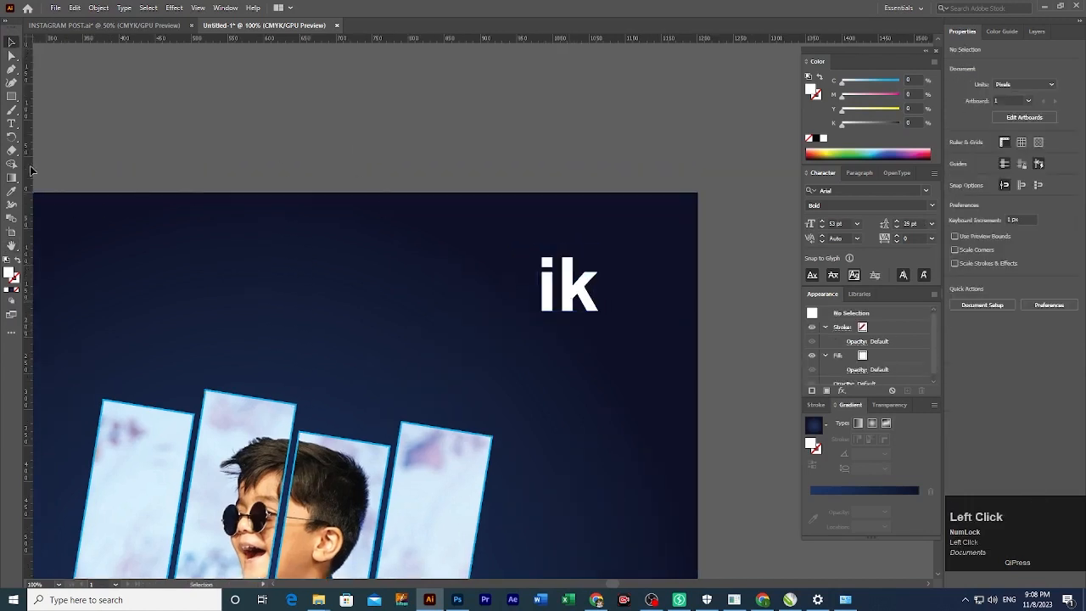
{"action": "left_click_drag", "start_coordinate": [10, 105], "coordinate": [51, 134]}
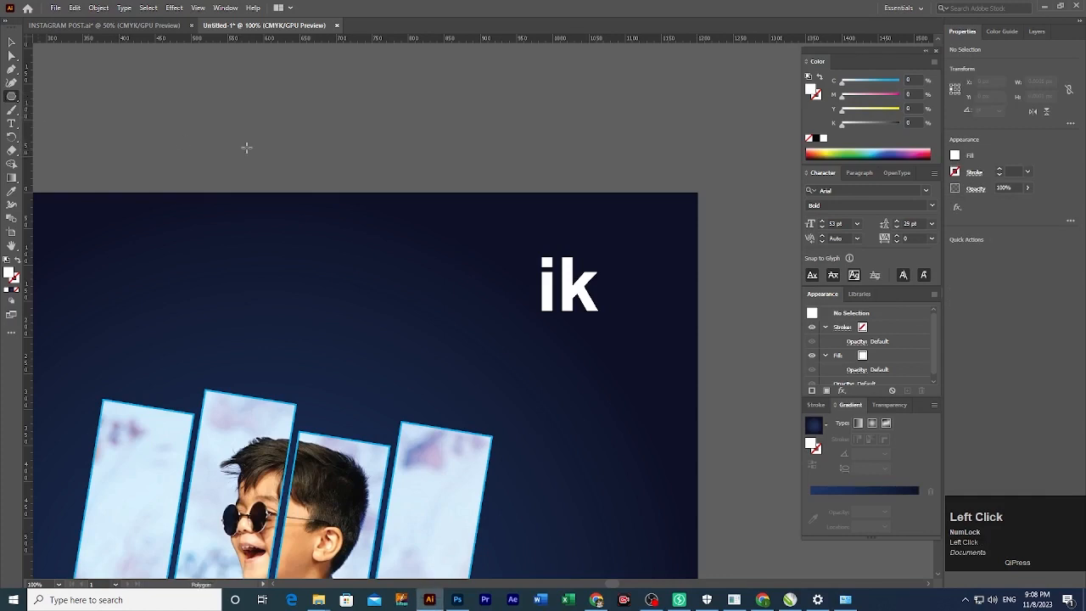
Create a white 6-sided hexagon with the Polygon tool.
{"action": "left_click", "coordinate": [408, 220]}
{"action": "double_click", "coordinate": [521, 297]}
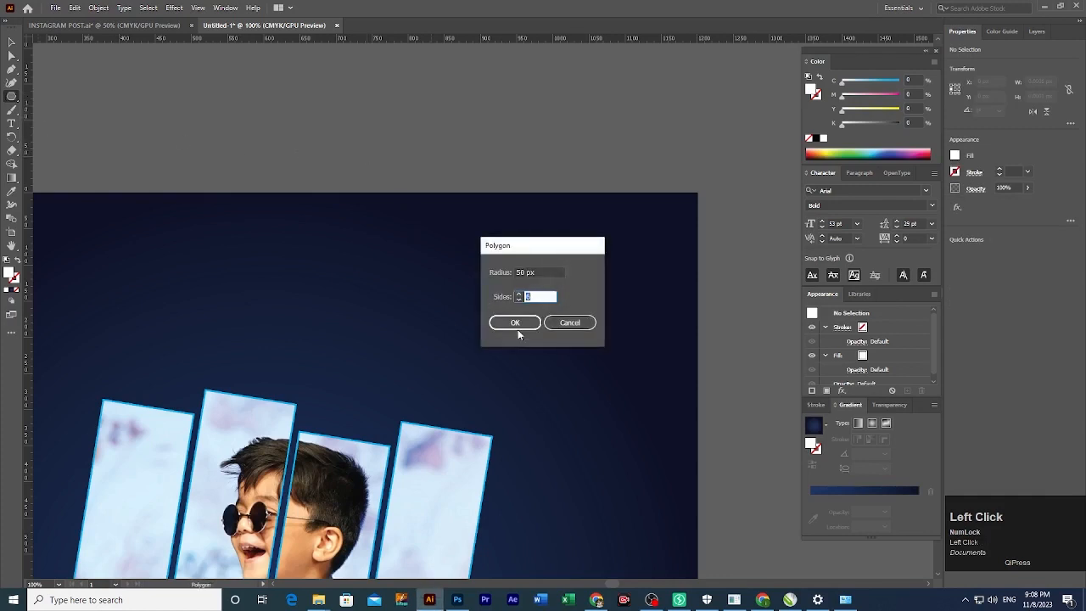
{"action": "left_click", "coordinate": [514, 322]}
{"action": "key", "text": "v"}
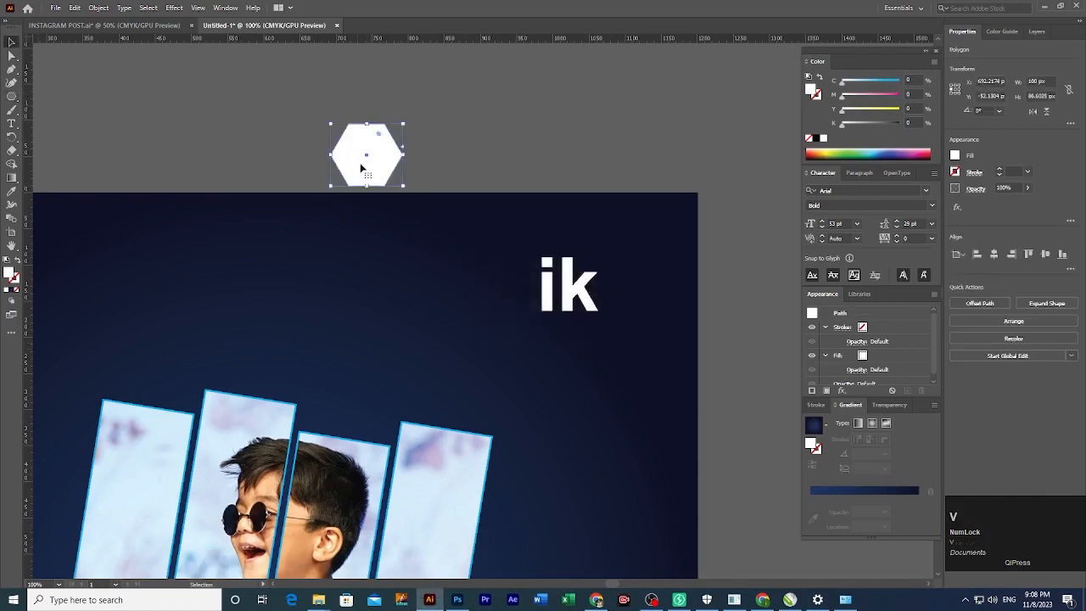
{"action": "left_click_drag", "start_coordinate": [365, 165], "coordinate": [566, 288]}
{"action": "key", "text": "ctrl+z"}
{"action": "key", "text": "ctrl+z"}
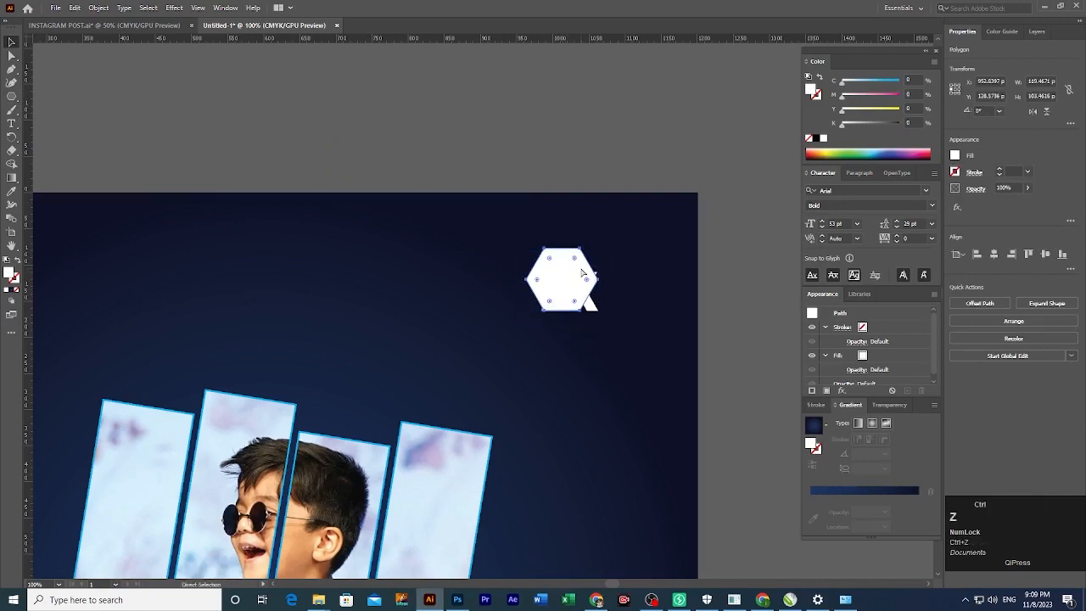
Enlarge and centre the hexagon over ik, round its corners, and make it an outline.
{"action": "left_click_drag", "start_coordinate": [597, 257], "coordinate": [609, 239]}
{"action": "left_click_drag", "start_coordinate": [565, 296], "coordinate": [574, 301]}
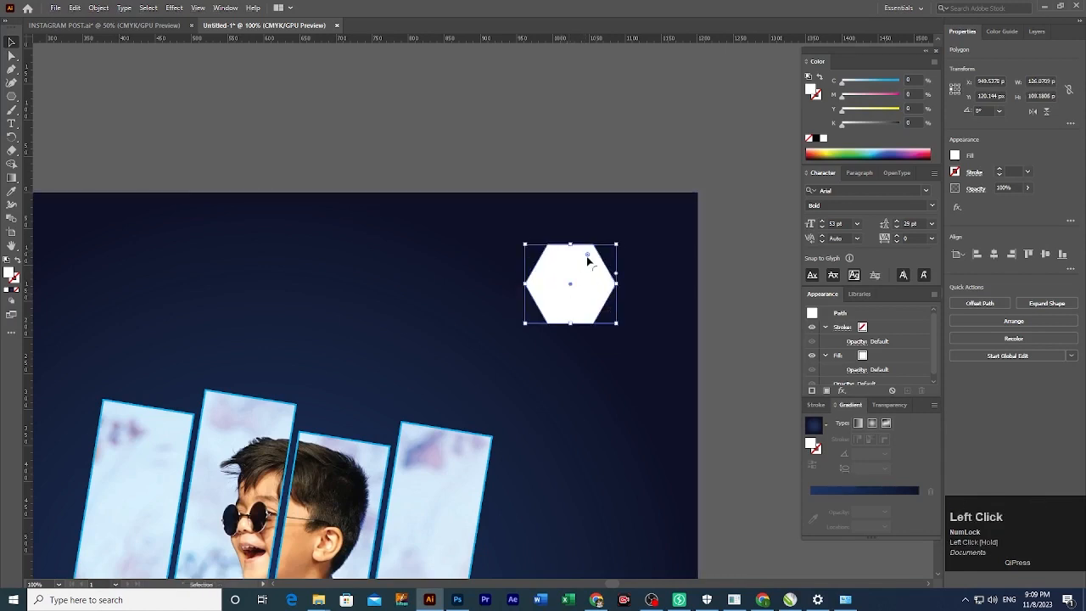
{"action": "left_click_drag", "start_coordinate": [586, 257], "coordinate": [586, 257]}
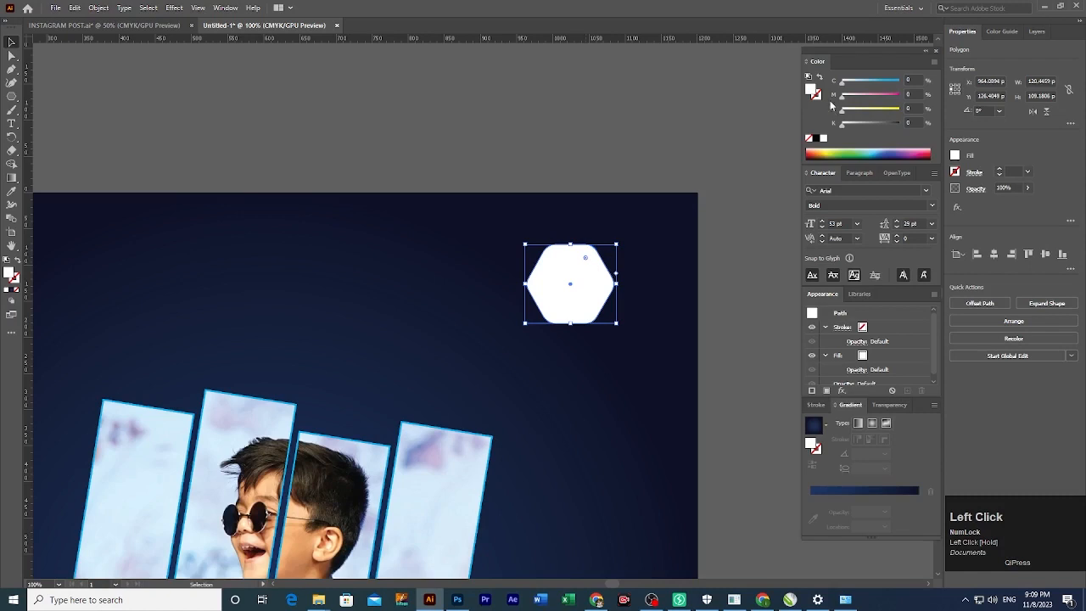
{"action": "key", "text": "shift+x"}
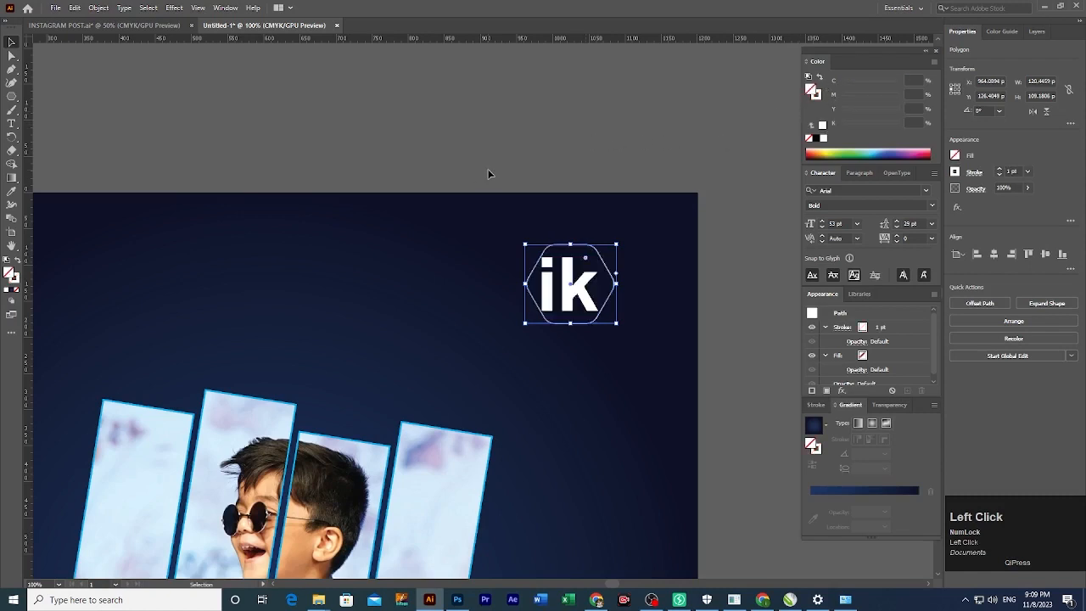
{"action": "left_click", "coordinate": [488, 174]}
{"action": "scroll", "coordinate": [611, 322], "scroll_direction": "up", "scroll_amount": 3}
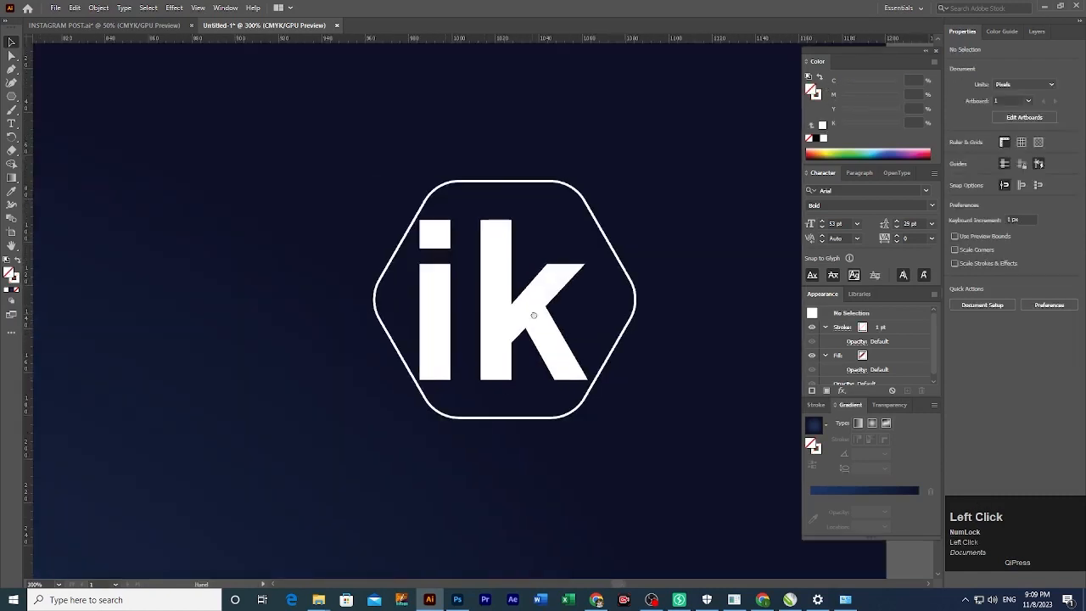
{"action": "left_click_drag", "start_coordinate": [502, 328], "coordinate": [519, 345]}
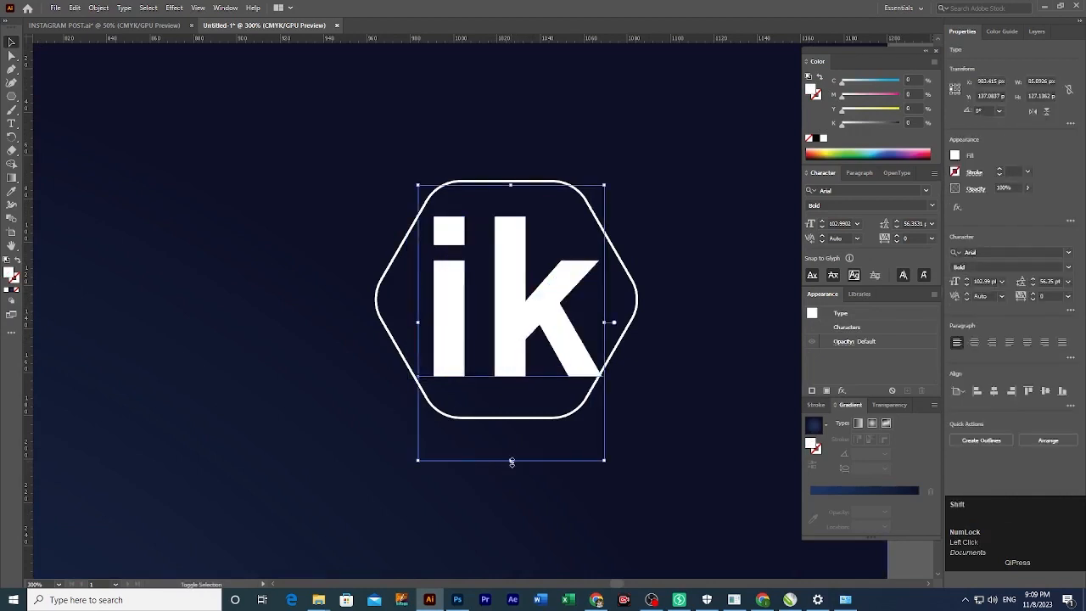
Fit the ik text inside the hexagon and retype a copy below it as the name.
{"action": "left_click_drag", "start_coordinate": [512, 462], "coordinate": [503, 340]}
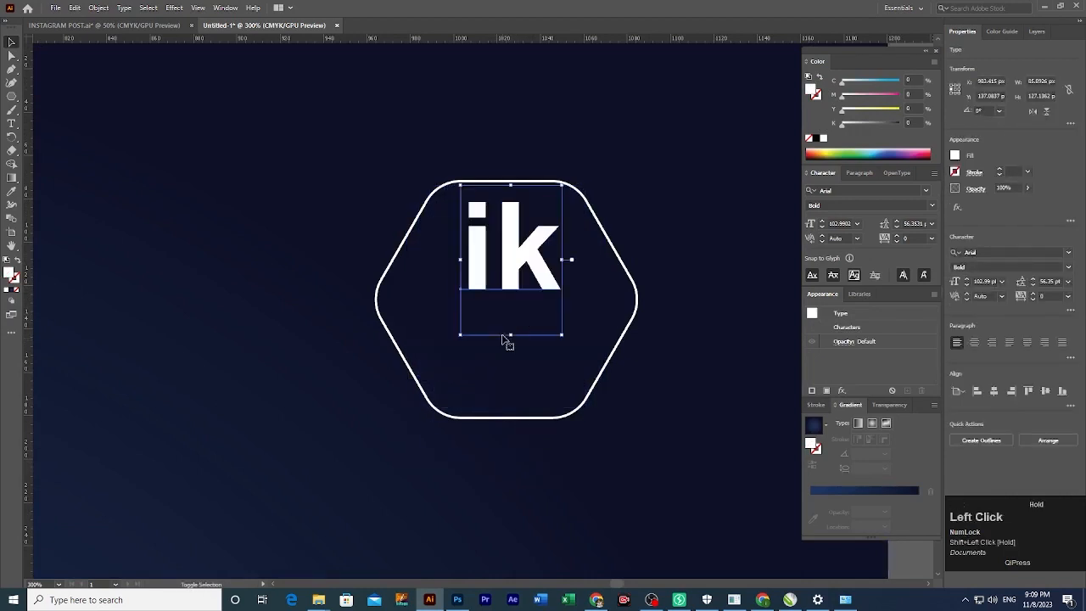
{"action": "left_click_drag", "start_coordinate": [506, 242], "coordinate": [500, 260]}
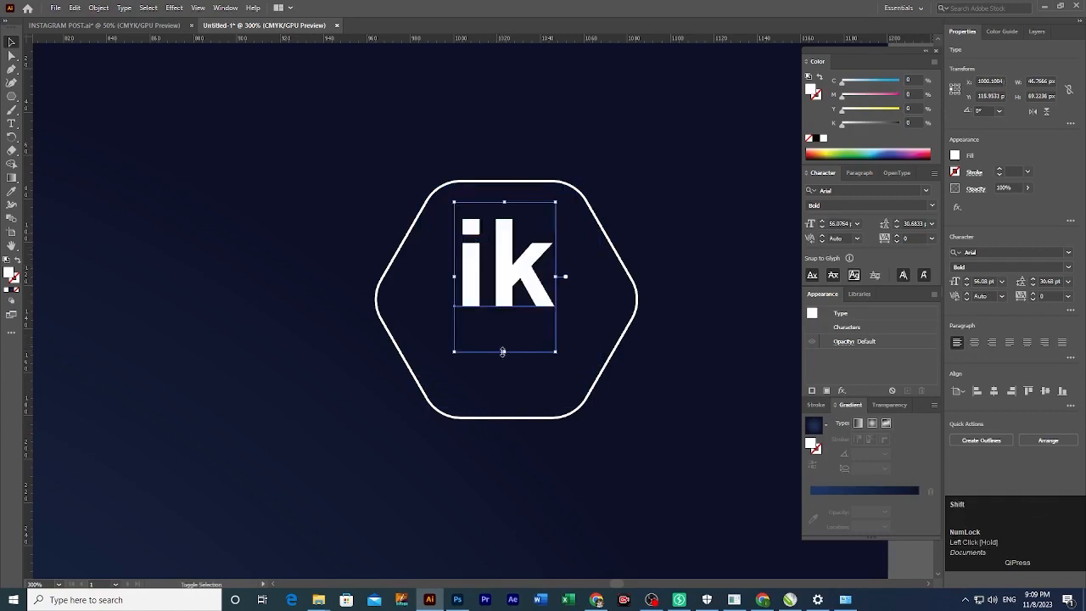
{"action": "left_click_drag", "start_coordinate": [504, 351], "coordinate": [504, 387]}
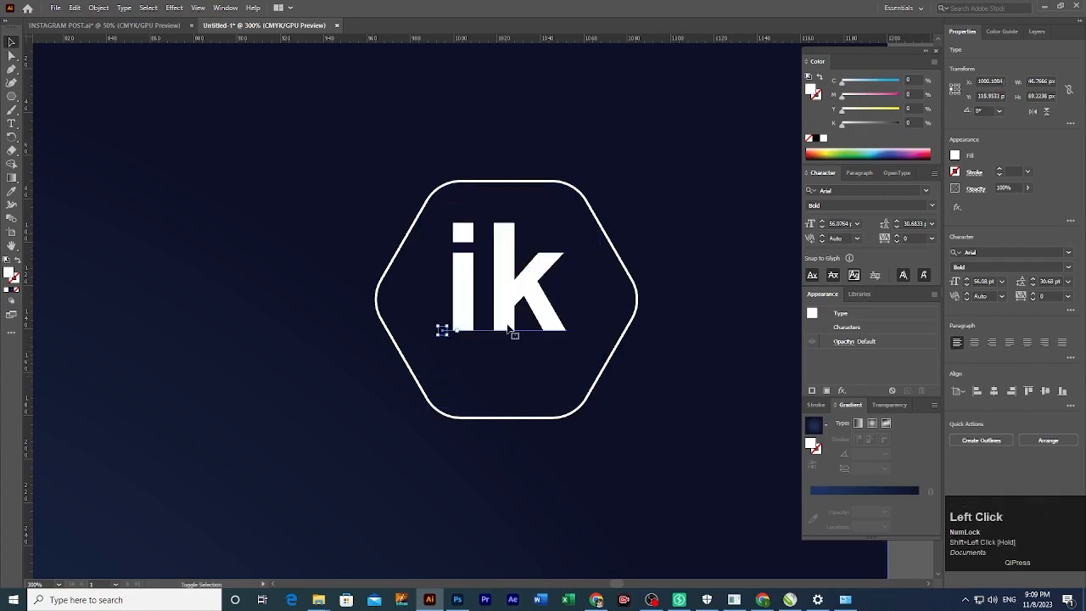
{"action": "left_click_drag", "start_coordinate": [507, 296], "coordinate": [426, 436]}
{"action": "key", "text": "t"}
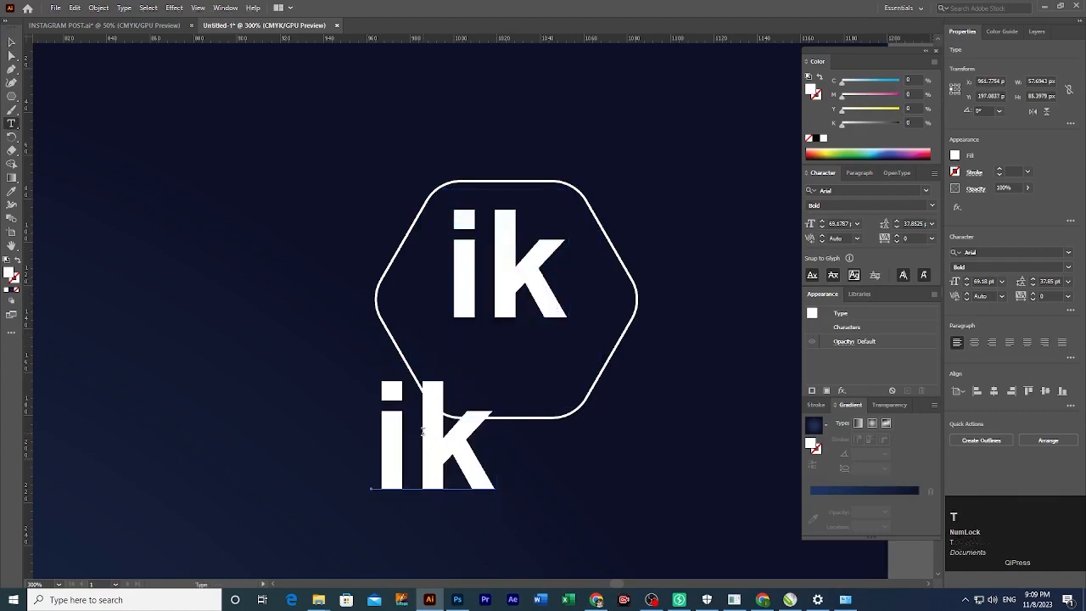
{"action": "double_click", "coordinate": [422, 432]}
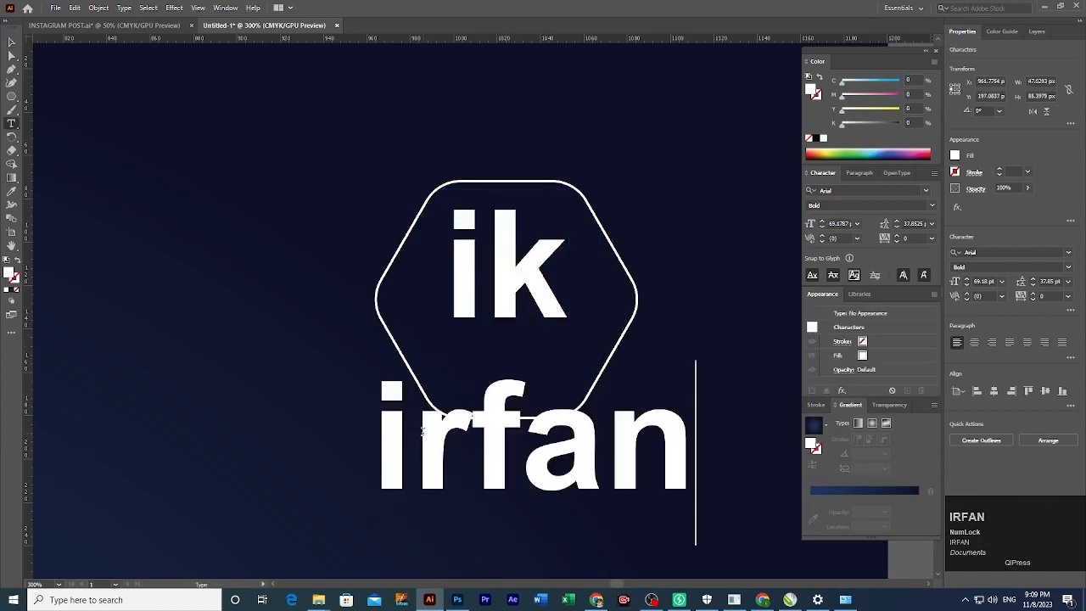
Shrink the name text into the hexagon and sample the yellow of the New heading.
{"action": "left_click", "coordinate": [11, 42]}
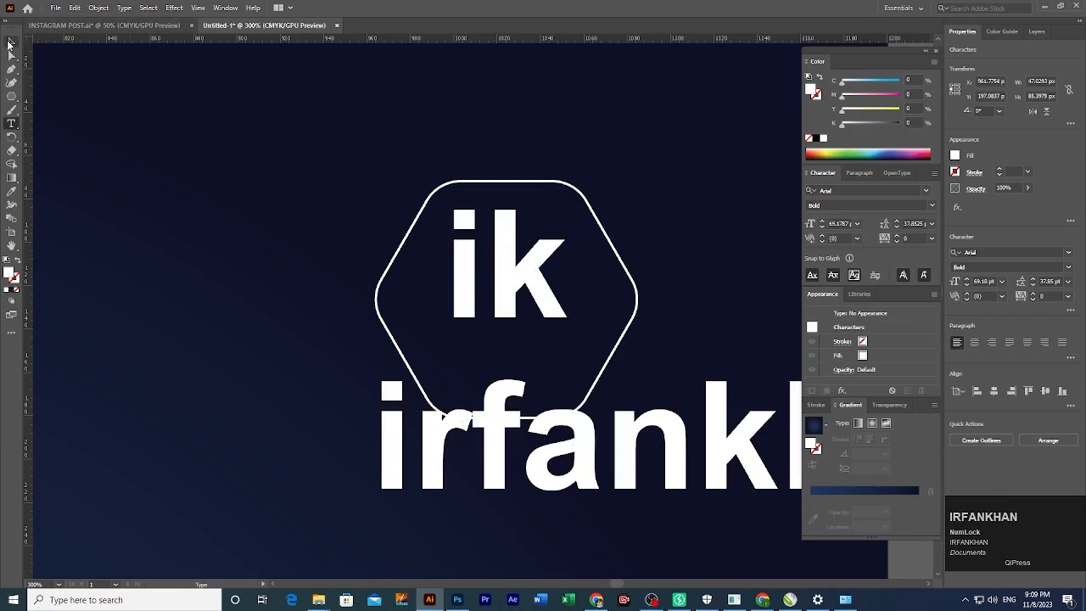
{"action": "left_click", "coordinate": [556, 433]}
{"action": "left_click_drag", "start_coordinate": [578, 450], "coordinate": [416, 363]}
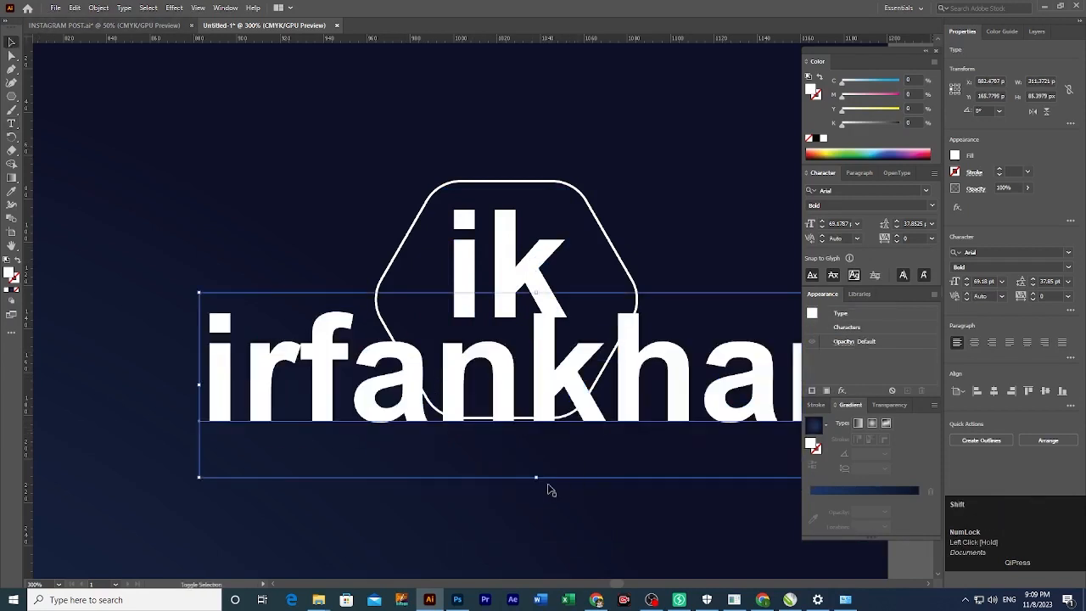
{"action": "left_click_drag", "start_coordinate": [537, 480], "coordinate": [533, 348]}
{"action": "left_click_drag", "start_coordinate": [476, 315], "coordinate": [472, 352]}
{"action": "key", "text": "i"}
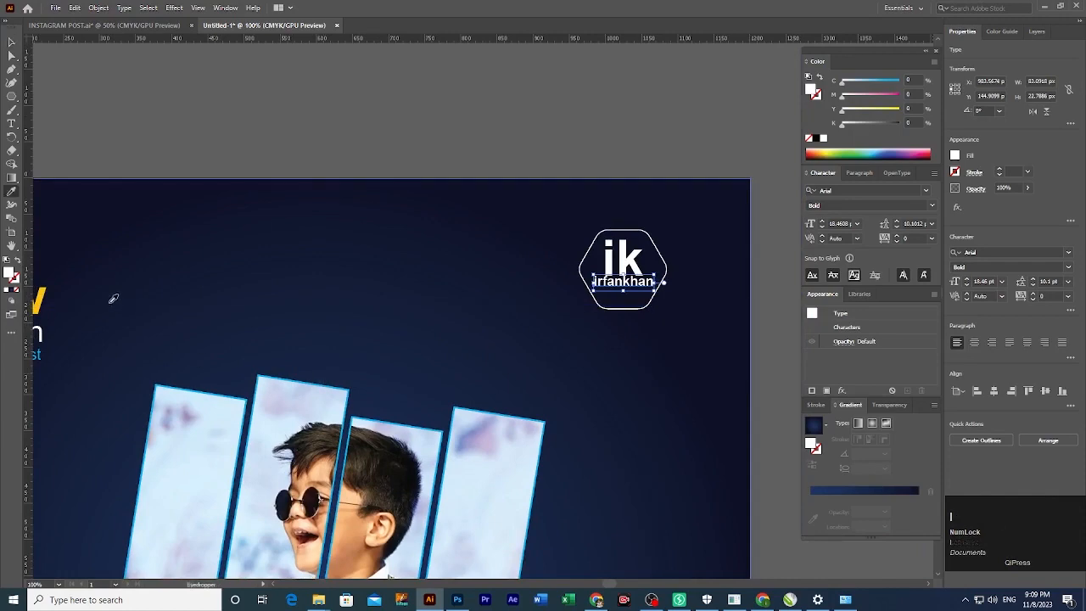
{"action": "left_click", "coordinate": [41, 297]}
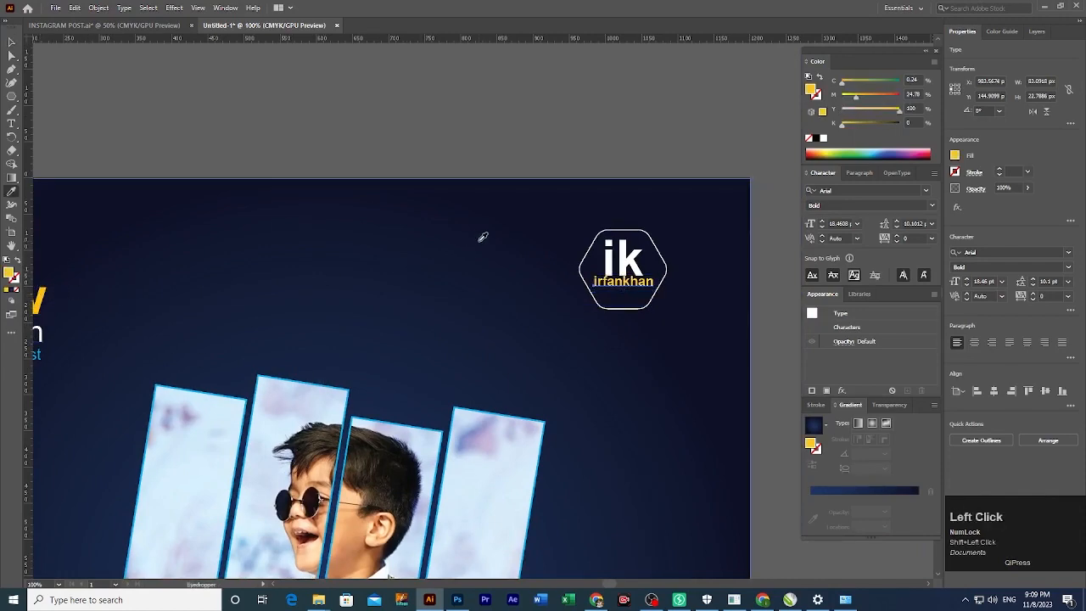
Arrange ik and the name line beneath it, shrink the name slightly, and set tracking to 13.
{"action": "left_click", "coordinate": [490, 161], "text": "ctrl"}
{"action": "left_click_drag", "start_coordinate": [698, 330], "coordinate": [518, 376]}
{"action": "left_click", "coordinate": [483, 376]}
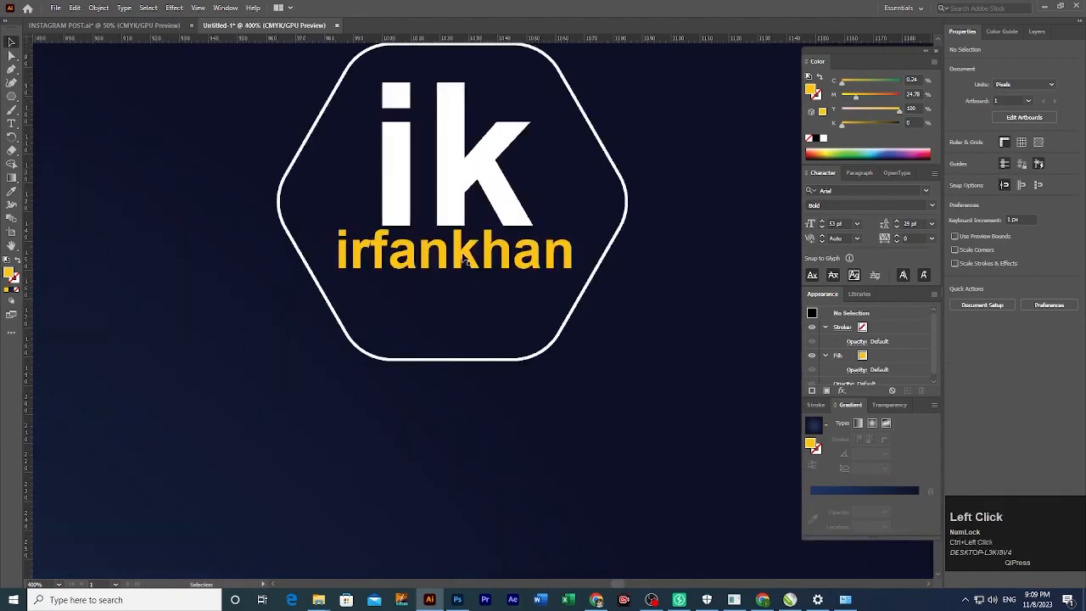
{"action": "left_click_drag", "start_coordinate": [462, 248], "coordinate": [452, 290]}
{"action": "left_click", "coordinate": [457, 218]}
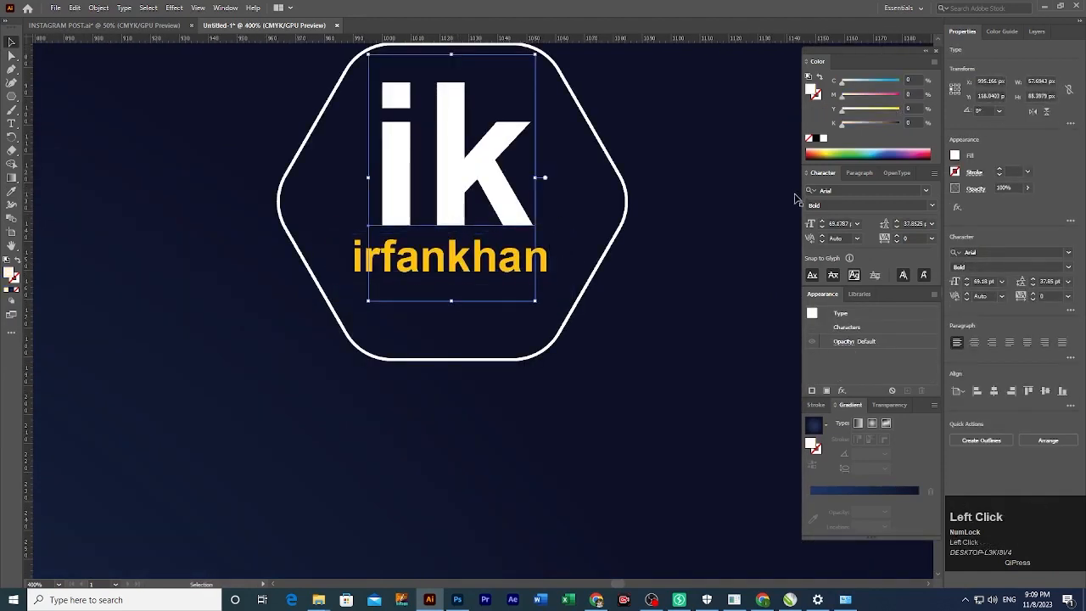
{"action": "scroll", "coordinate": [840, 223], "scroll_direction": "up", "scroll_amount": 20}
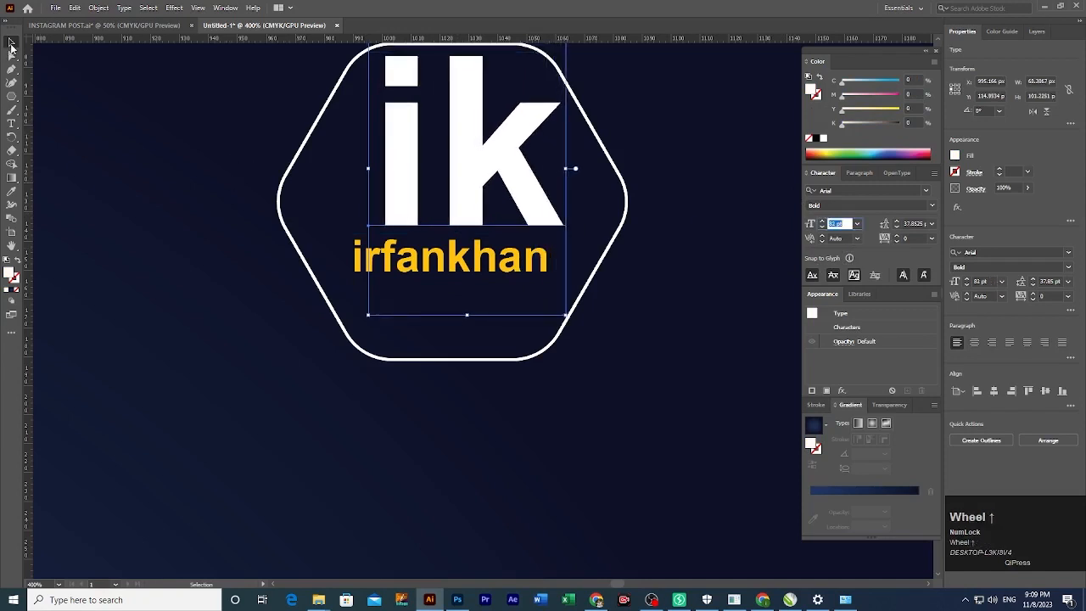
{"action": "left_click", "coordinate": [172, 159]}
{"action": "left_click_drag", "start_coordinate": [399, 215], "coordinate": [376, 239]}
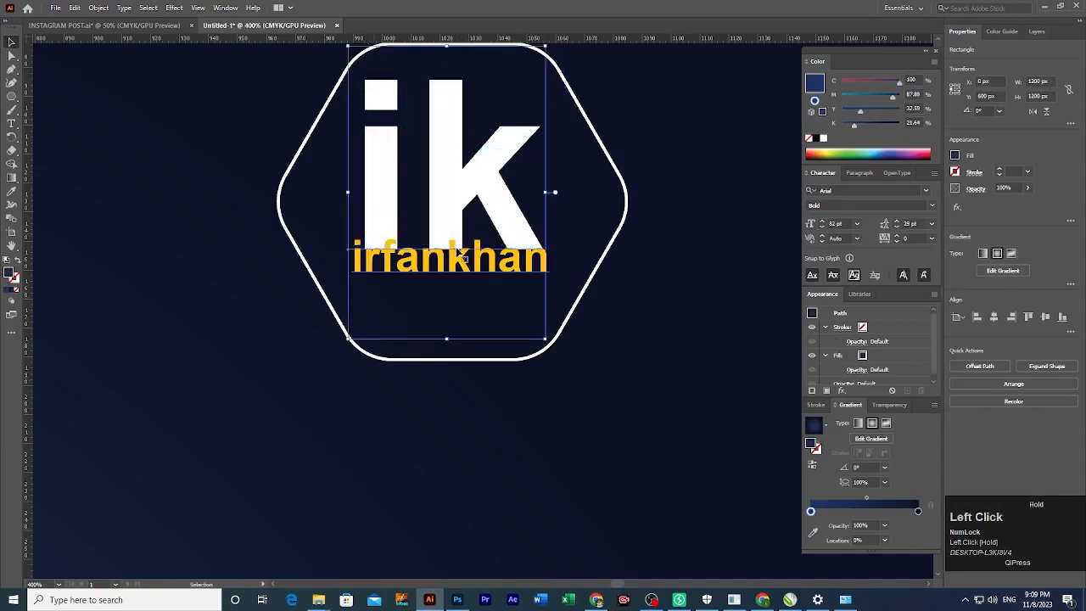
{"action": "left_click", "coordinate": [534, 271]}
{"action": "left_click_drag", "start_coordinate": [537, 271], "coordinate": [544, 288]}
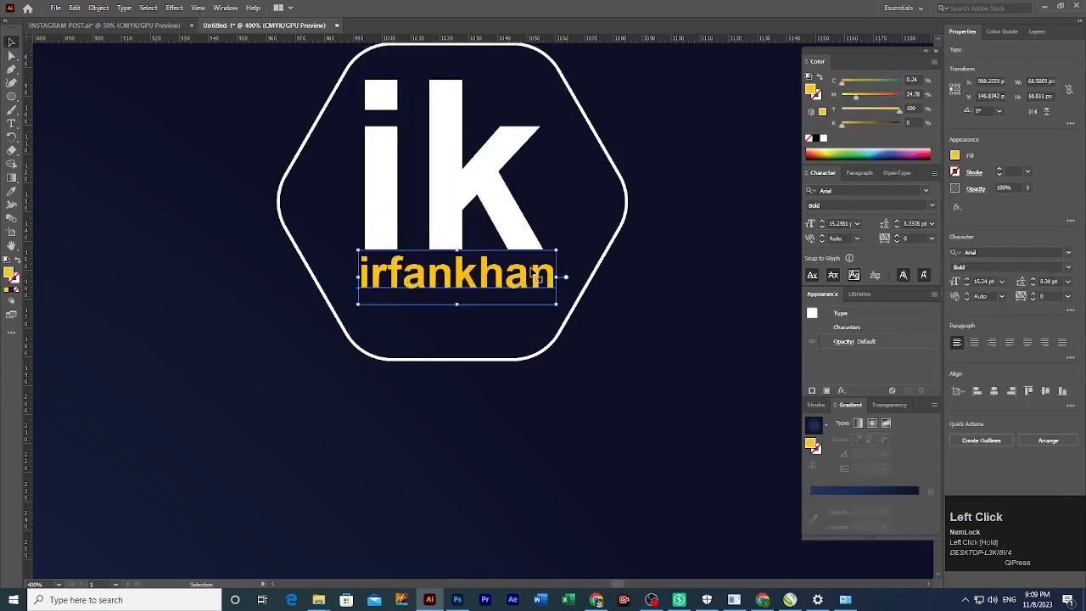
{"action": "left_click_drag", "start_coordinate": [460, 311], "coordinate": [460, 286]}
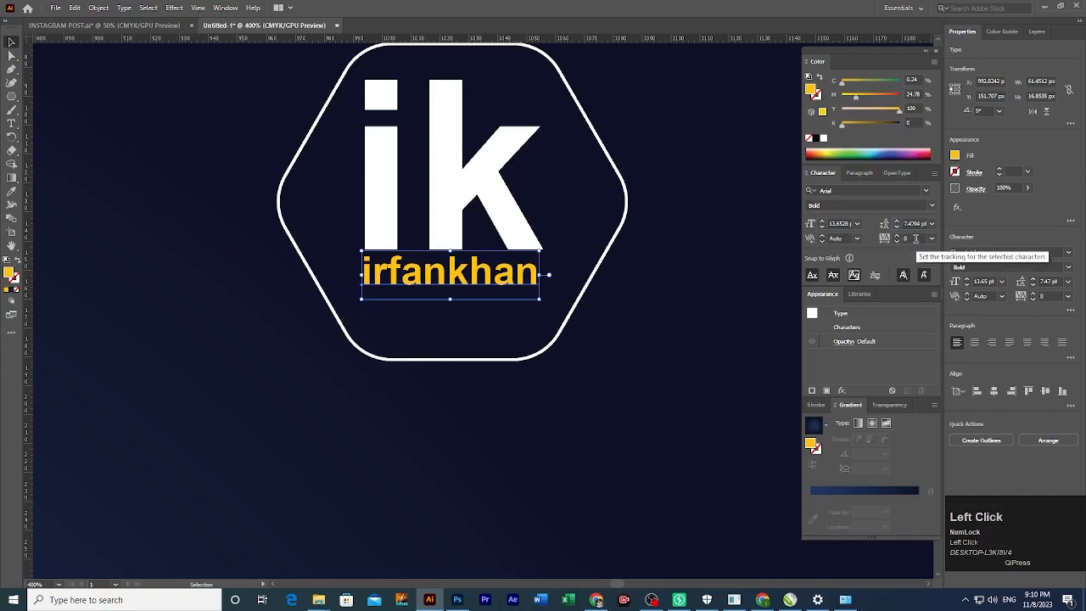
{"action": "left_click", "coordinate": [916, 238]}
{"action": "scroll", "coordinate": [916, 239], "scroll_direction": "up", "scroll_amount": 13}
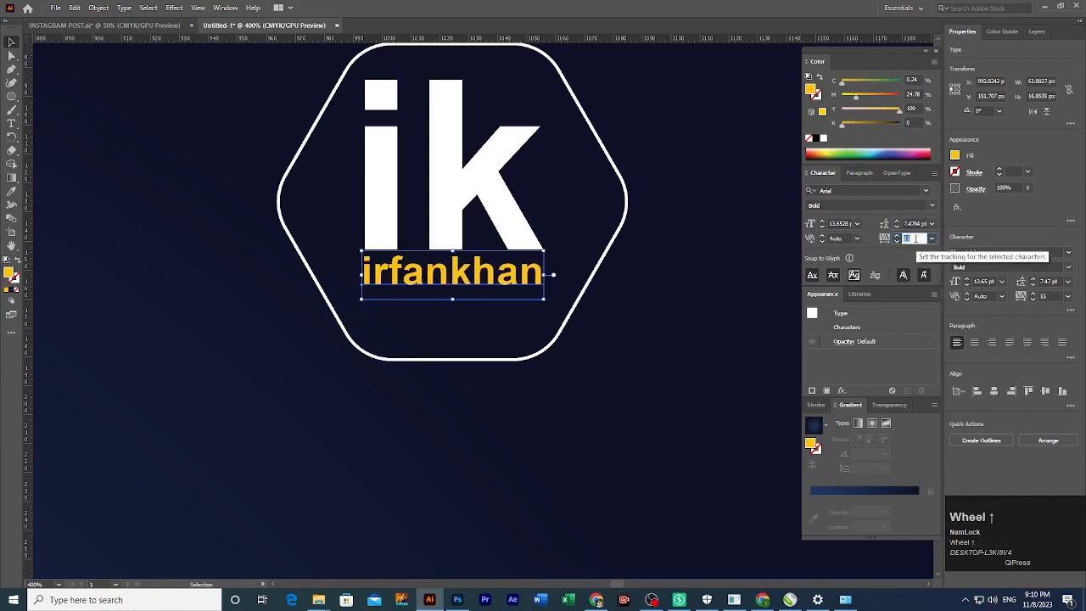
Vertically centre the name, ik letters and hexagon outline together.
{"action": "left_click", "coordinate": [473, 322]}
{"action": "left_click", "coordinate": [472, 323], "text": "ctrl+alt"}
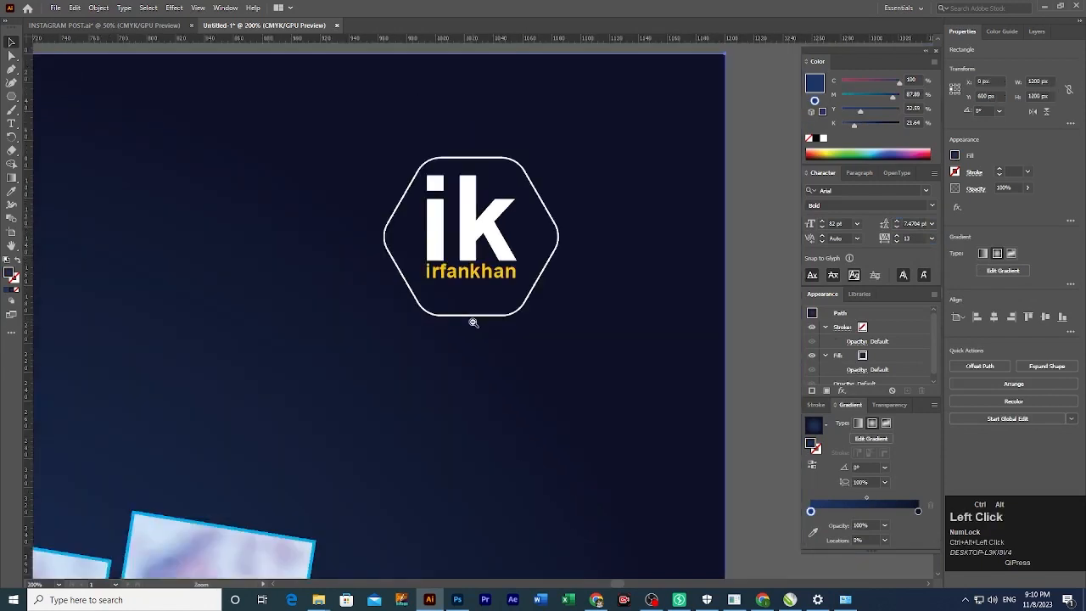
{"action": "left_click", "coordinate": [464, 292]}
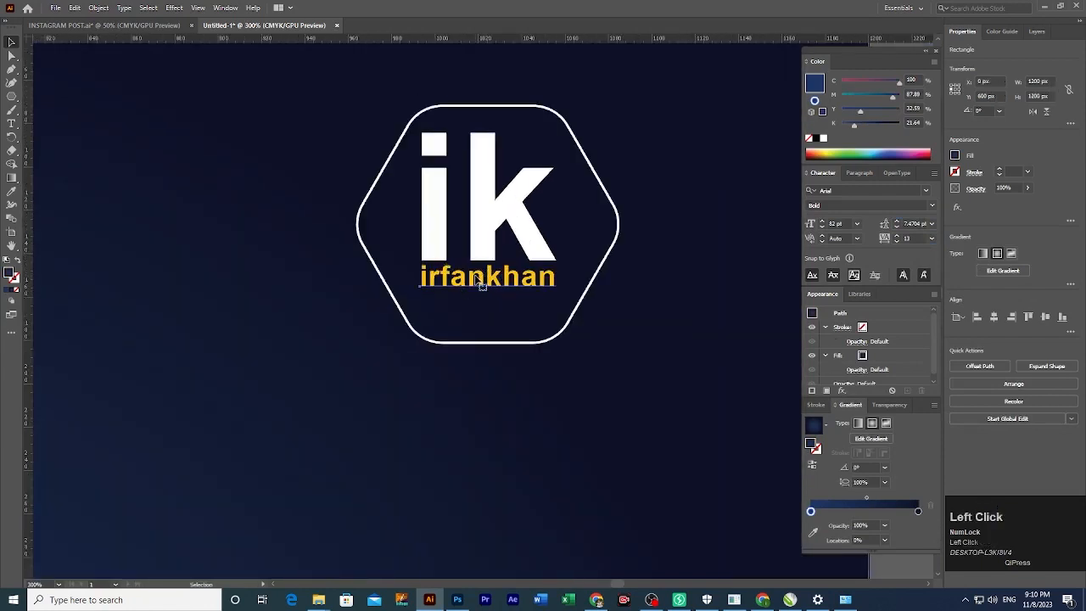
{"action": "left_click", "coordinate": [481, 286]}
{"action": "left_click", "coordinate": [513, 261], "text": "shift"}
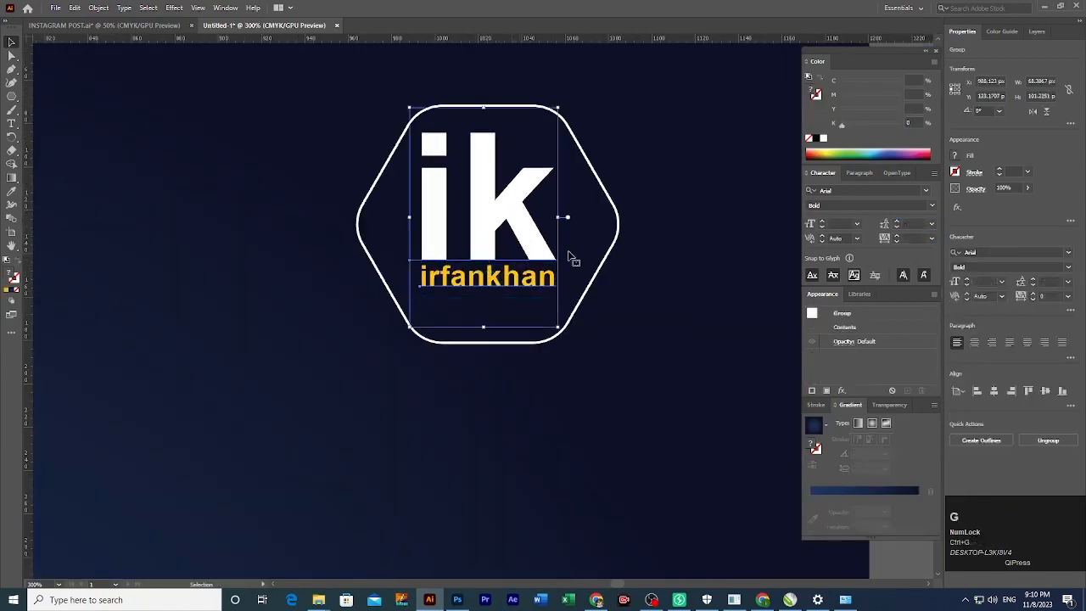
{"action": "left_click", "coordinate": [597, 270], "text": "shift"}
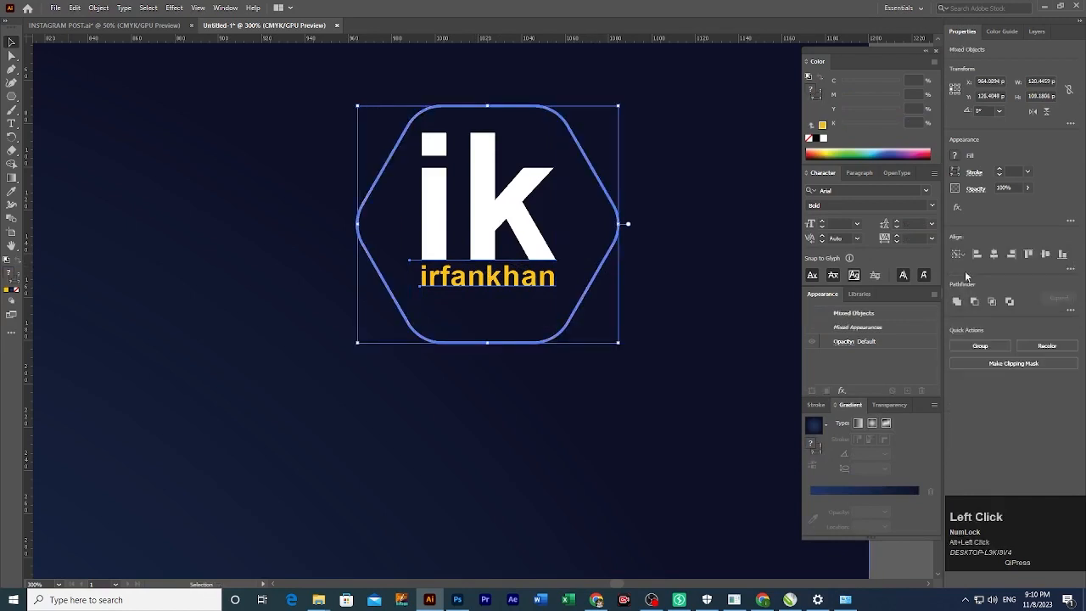
{"action": "left_click", "coordinate": [1044, 254]}
Duplicate the hexagon outline slightly offset to form a double frame.
{"action": "left_click", "coordinate": [673, 377]}
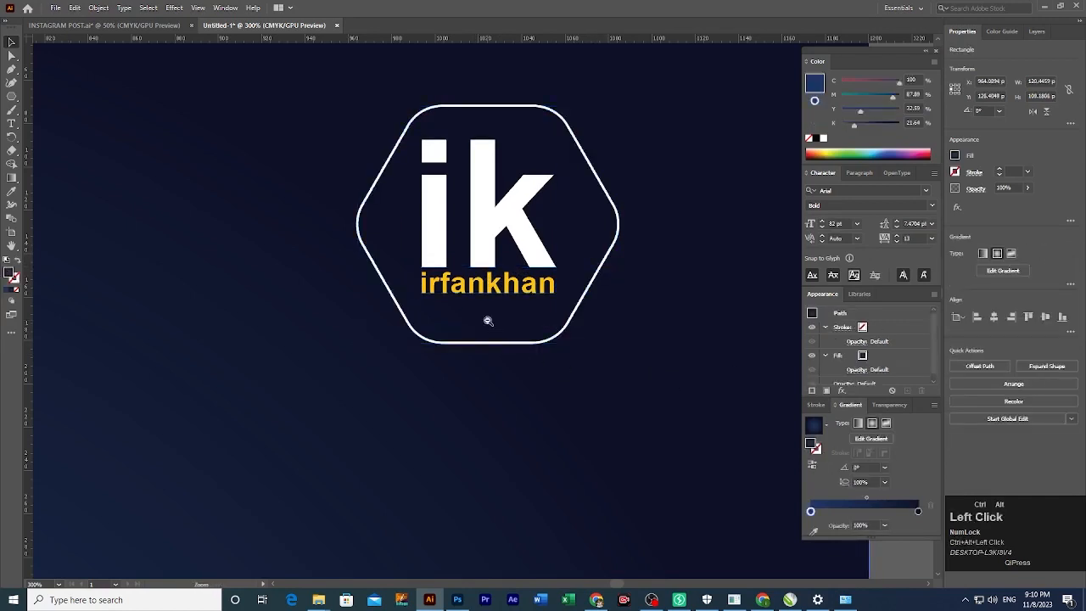
{"action": "left_click", "coordinate": [488, 321], "text": "ctrl+alt"}
{"action": "left_click", "coordinate": [488, 320], "text": "ctrl+alt"}
{"action": "left_click", "coordinate": [488, 320], "text": "ctrl+alt"}
{"action": "left_click_drag", "start_coordinate": [456, 330], "coordinate": [549, 283]}
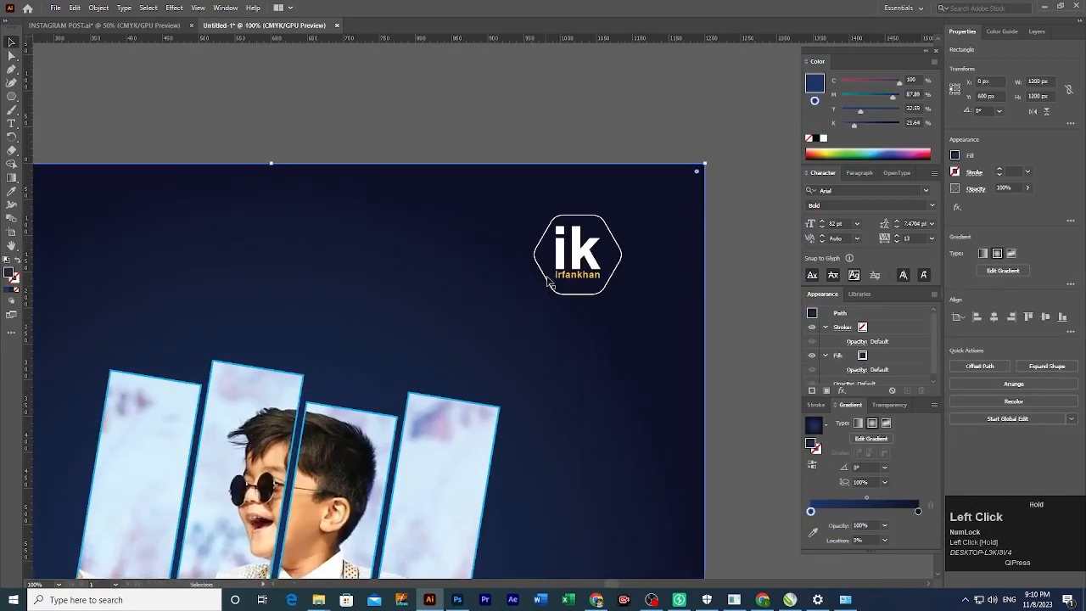
{"action": "left_click", "coordinate": [580, 265]}
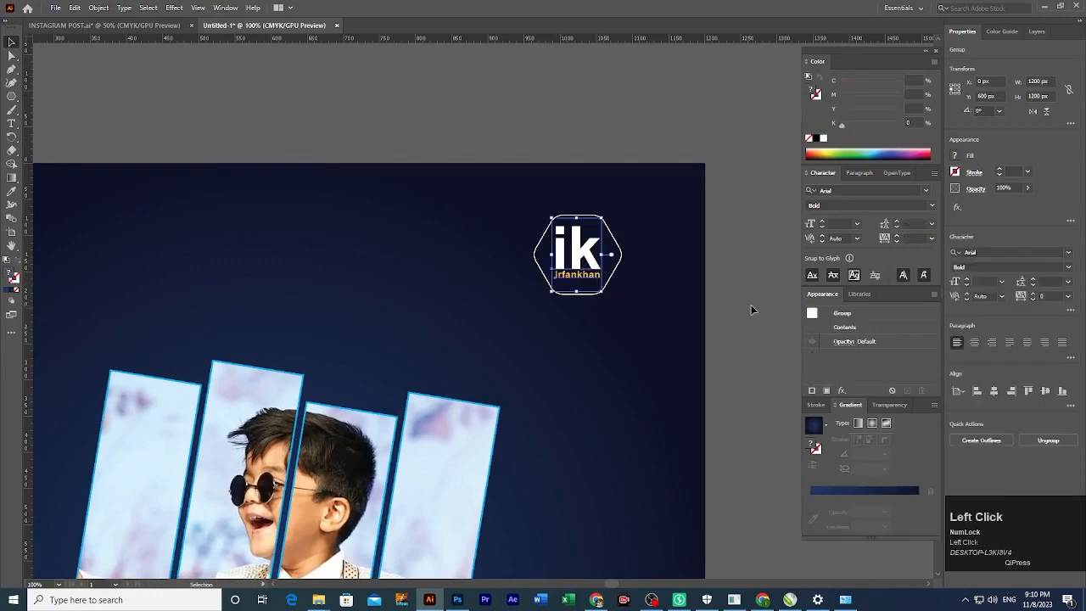
{"action": "left_click", "coordinate": [583, 275], "text": "ctrl"}
{"action": "left_click", "coordinate": [533, 344], "text": "ctrl"}
{"action": "left_click", "coordinate": [538, 323]}
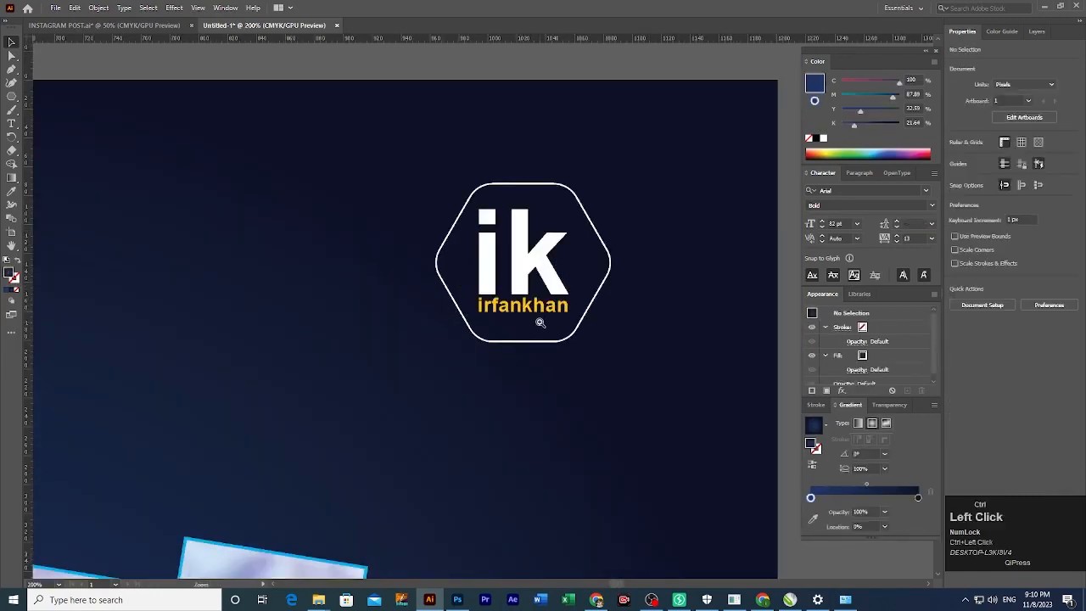
{"action": "left_click", "coordinate": [485, 388], "text": "ctrl"}
{"action": "left_click", "coordinate": [527, 342]}
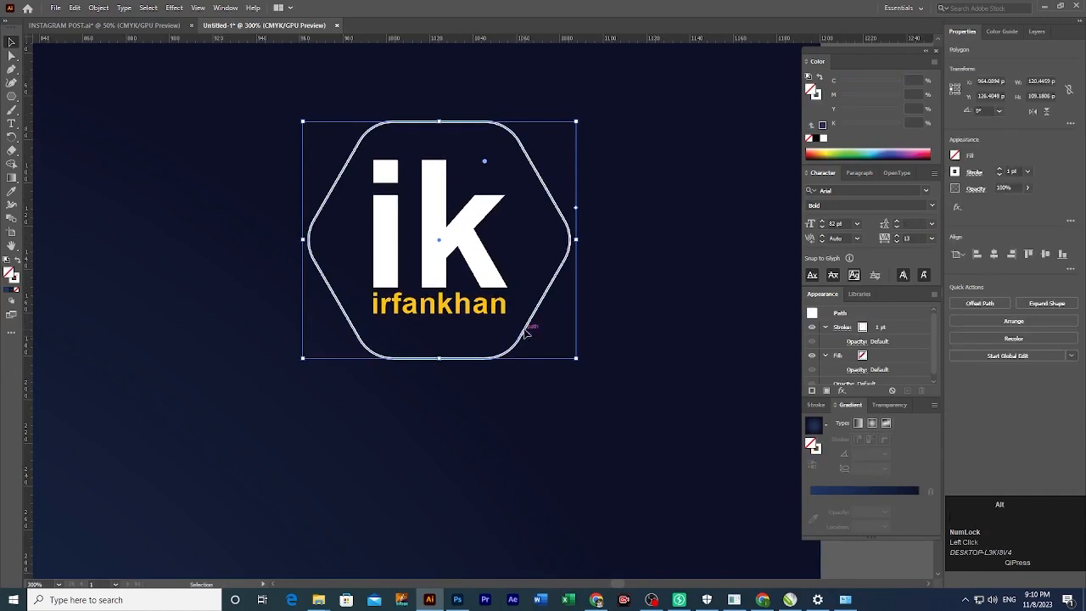
{"action": "left_click_drag", "start_coordinate": [526, 342], "coordinate": [541, 331]}
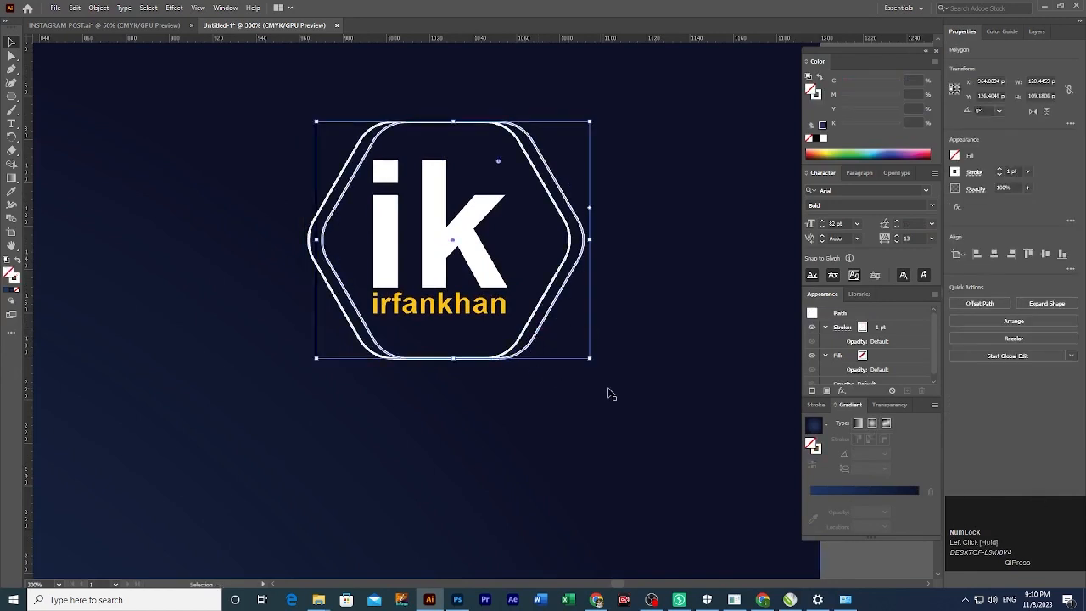
{"action": "left_click", "coordinate": [547, 355], "text": "ctrl+alt"}
{"action": "left_click", "coordinate": [548, 357], "text": "ctrl+alt"}
{"action": "left_click", "coordinate": [628, 342]}
{"action": "left_click_drag", "start_coordinate": [411, 365], "coordinate": [521, 413]}
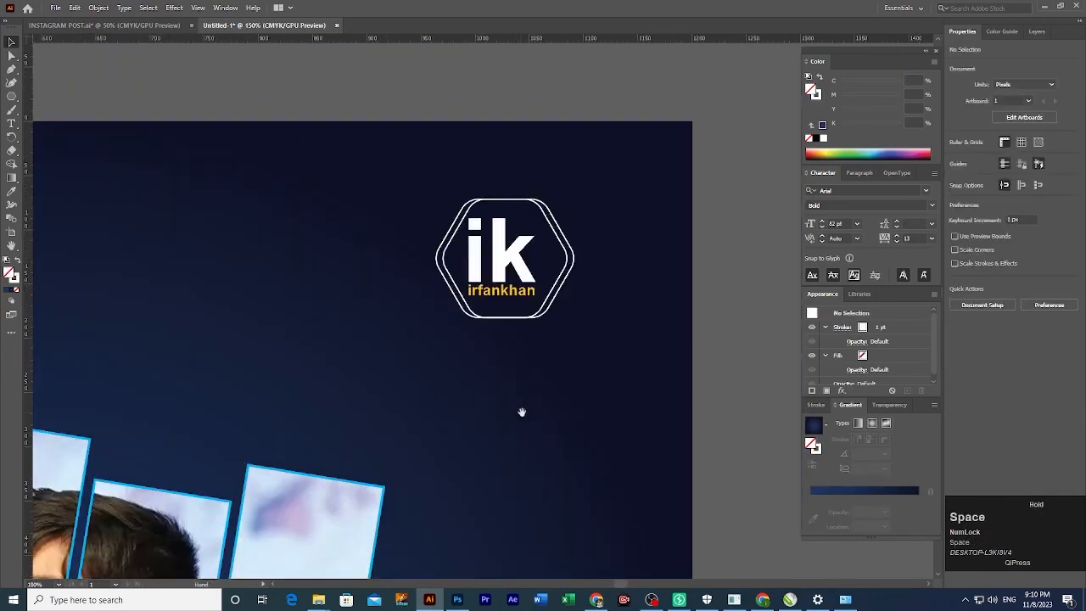
Drag two horizontal ruler guides to the top and bottom of the New Fashion heading.
{"action": "left_click", "coordinate": [494, 349], "text": "ctrl+alt"}
{"action": "left_click", "coordinate": [472, 353], "text": "ctrl+alt"}
{"action": "left_click_drag", "start_coordinate": [468, 353], "coordinate": [612, 286]}
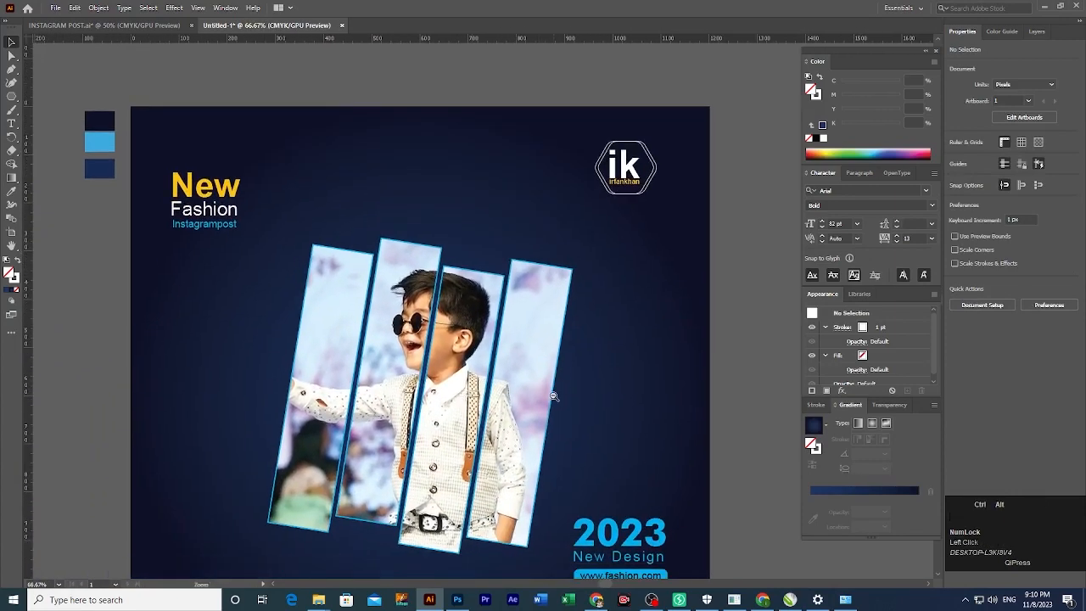
{"action": "left_click", "coordinate": [611, 145], "text": "ctrl+alt"}
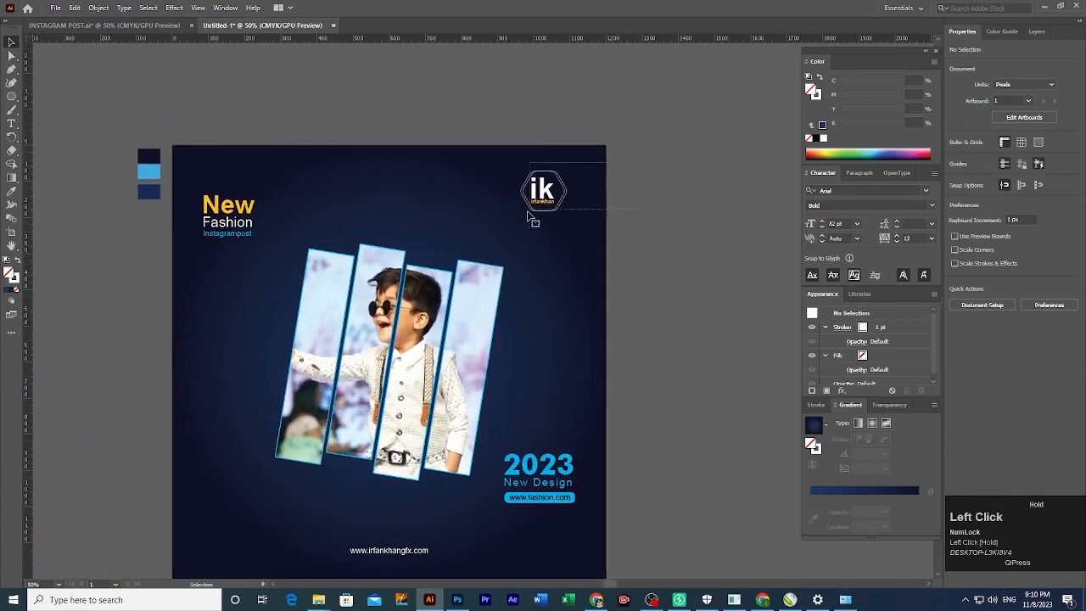
{"action": "left_click", "coordinate": [402, 329], "text": "ctrl+shift"}
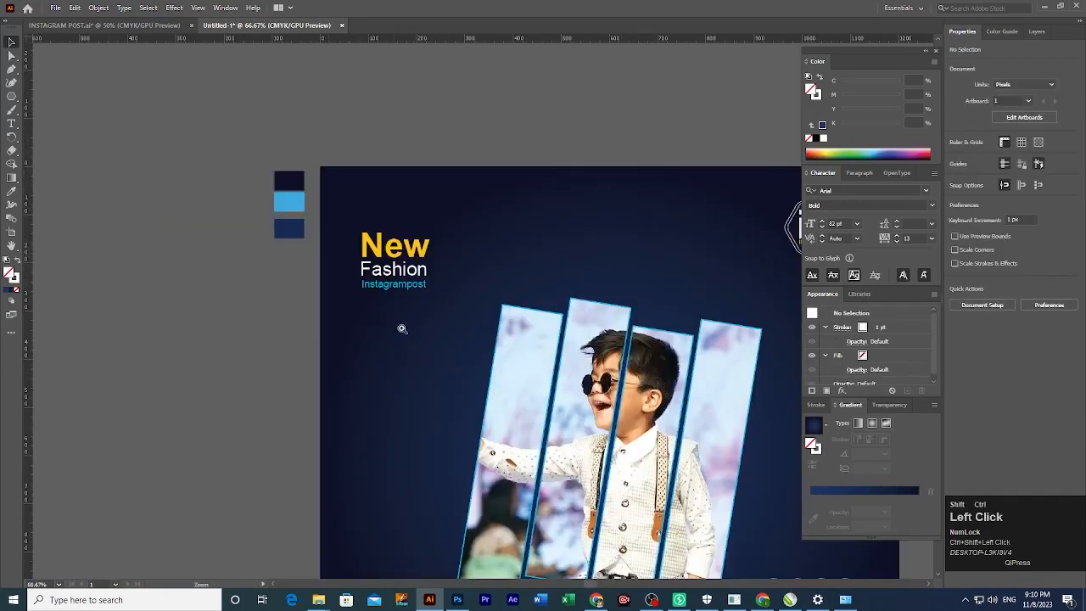
{"action": "left_click_drag", "start_coordinate": [454, 276], "coordinate": [344, 280]}
{"action": "left_click_drag", "start_coordinate": [416, 40], "coordinate": [301, 235]}
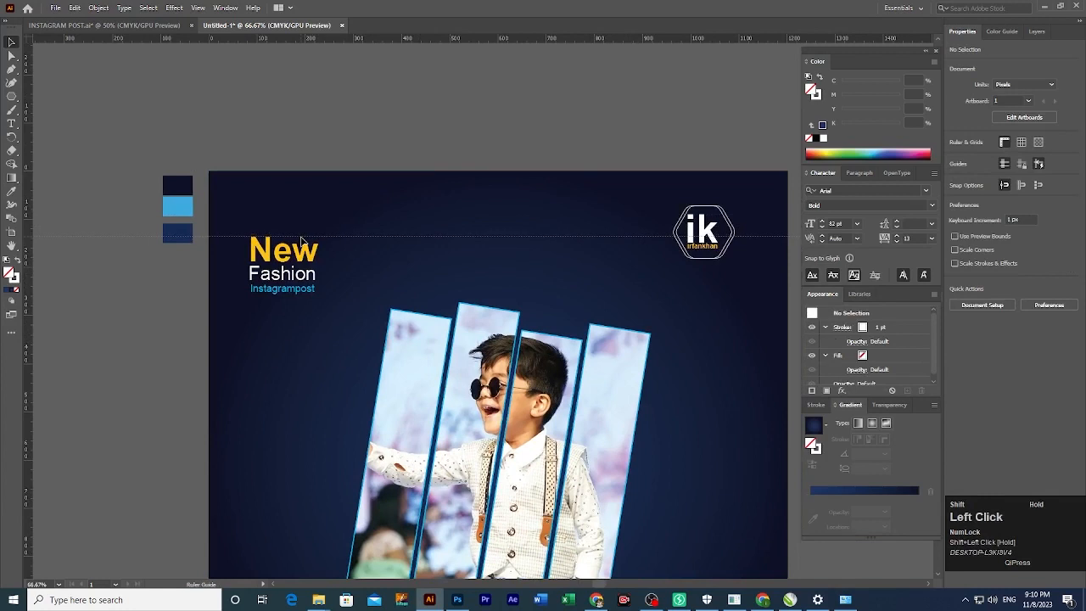
{"action": "left_click_drag", "start_coordinate": [475, 153], "coordinate": [429, 148]}
{"action": "left_click_drag", "start_coordinate": [396, 41], "coordinate": [270, 292]}
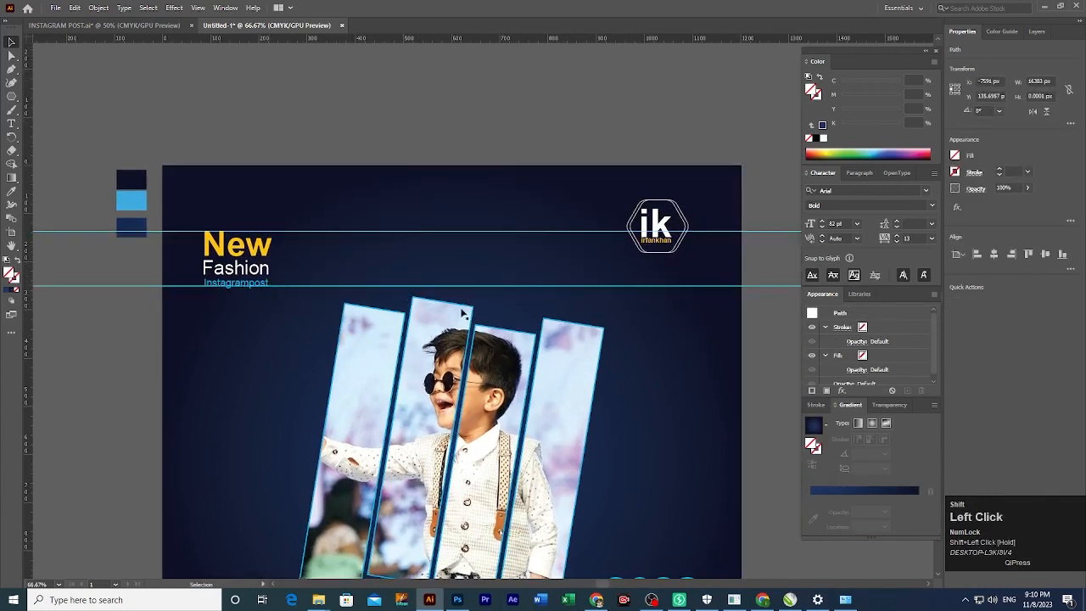
Move the ik logo group down between the two guides.
{"action": "left_click", "coordinate": [270, 291], "text": "ctrl"}
{"action": "left_click", "coordinate": [509, 328], "text": "shift"}
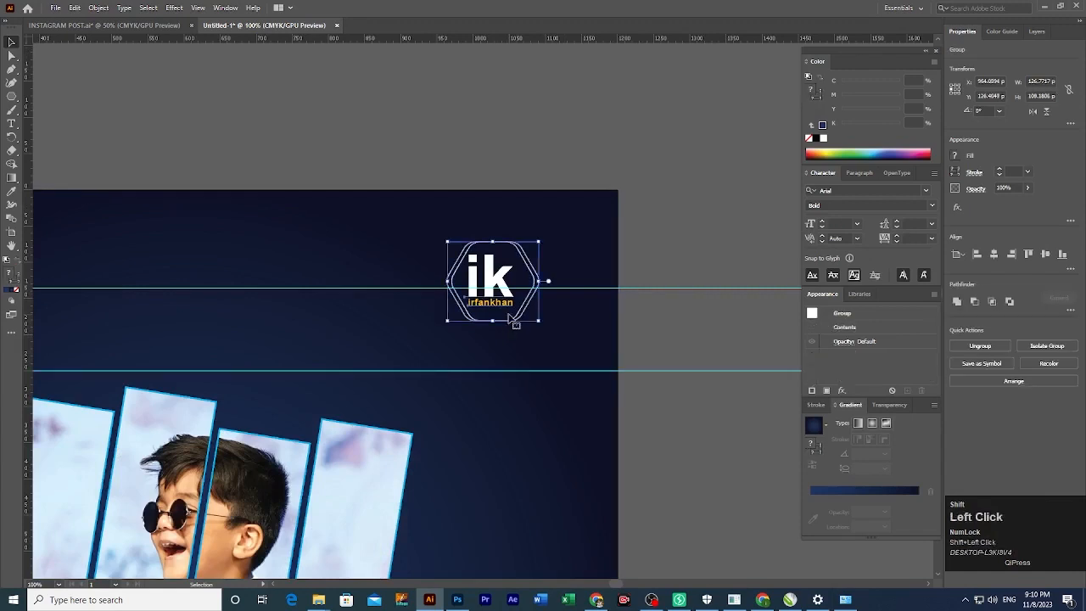
{"action": "left_click_drag", "start_coordinate": [509, 315], "coordinate": [503, 371]}
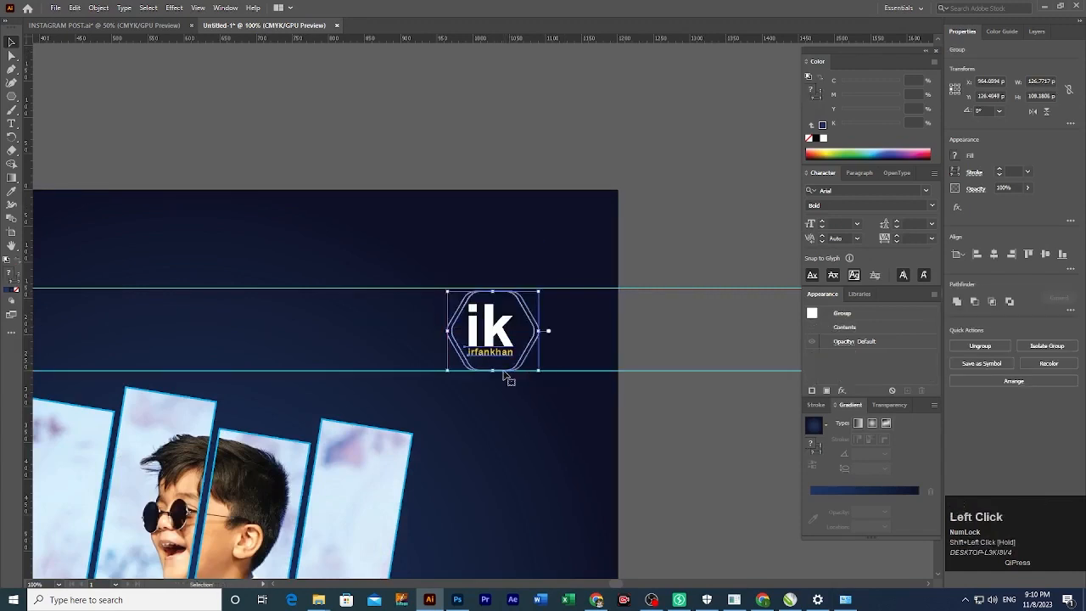
{"action": "left_click", "coordinate": [492, 343], "text": "ctrl"}
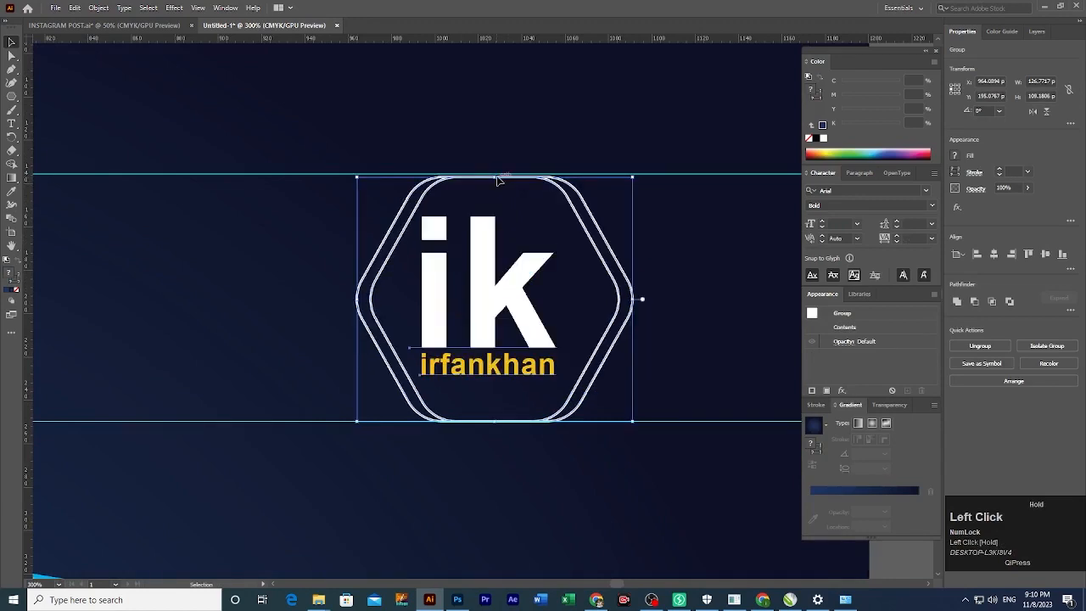
{"action": "key", "text": "ctrl+z"}
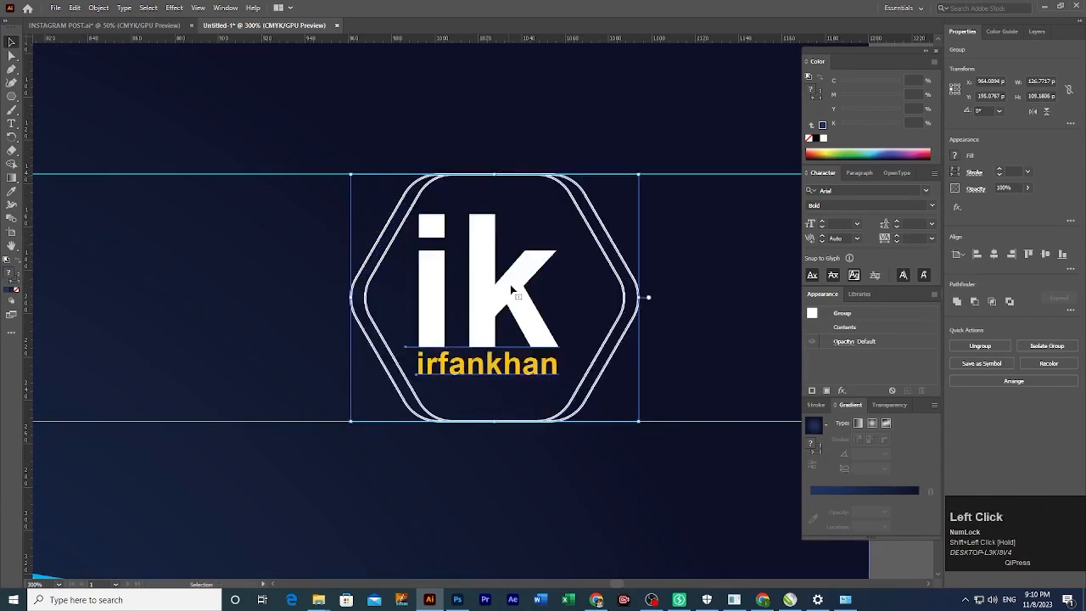
Delete both alignment guides and view the whole post.
{"action": "left_click", "coordinate": [525, 311], "text": "ctrl+alt"}
{"action": "left_click", "coordinate": [525, 310], "text": "ctrl+alt"}
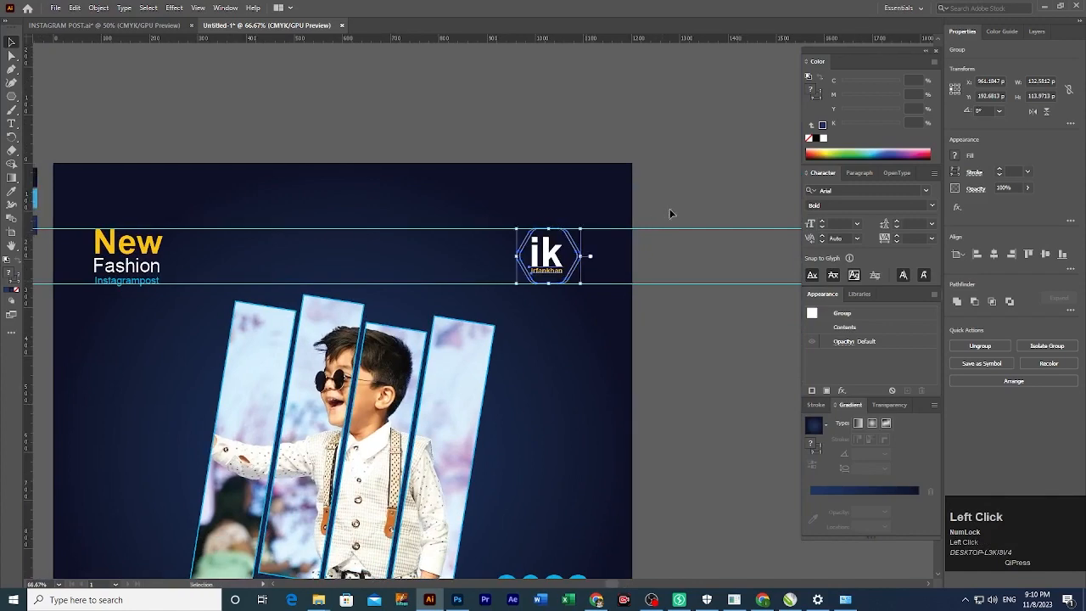
{"action": "left_click", "coordinate": [661, 328]}
{"action": "key", "text": "Delete"}
{"action": "left_click", "coordinate": [571, 375], "text": "ctrl+alt"}
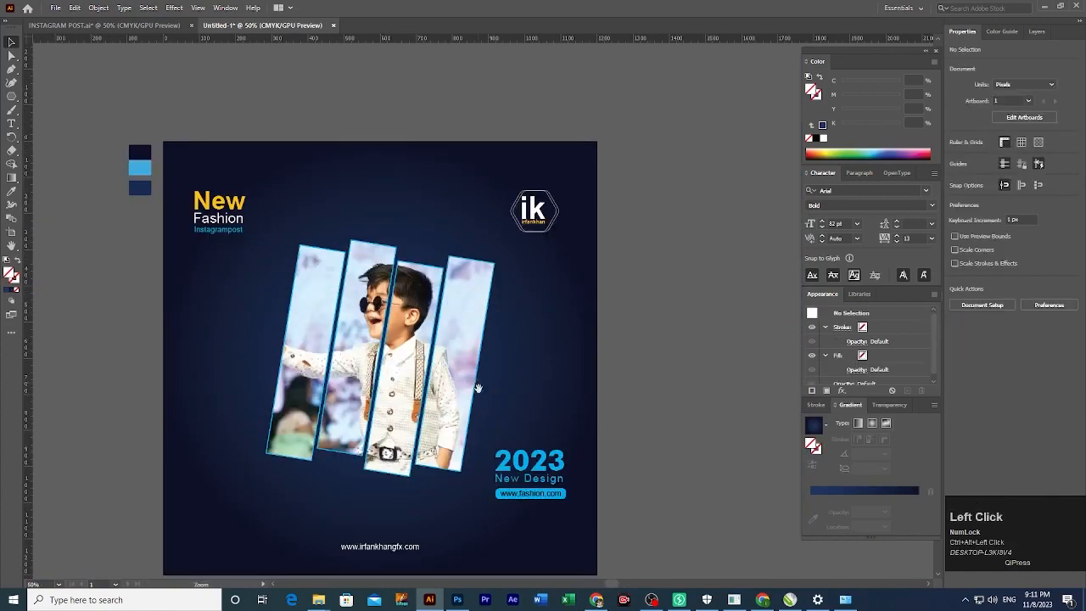
Draw a tiny white-filled circle on the lower-left navy background.
{"action": "left_click_drag", "start_coordinate": [570, 374], "coordinate": [630, 339]}
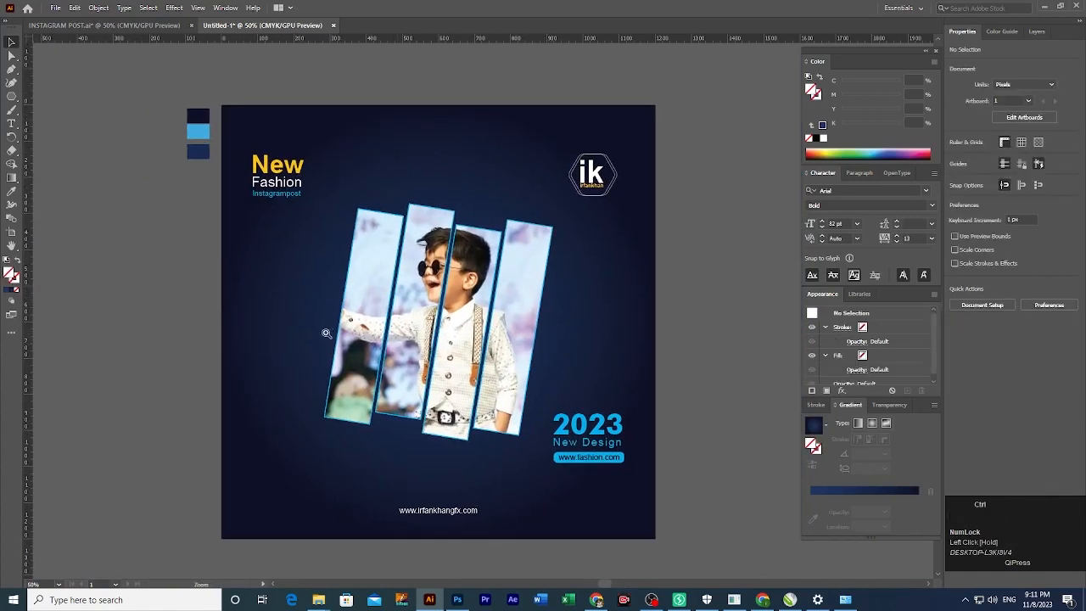
{"action": "left_click", "coordinate": [264, 446]}
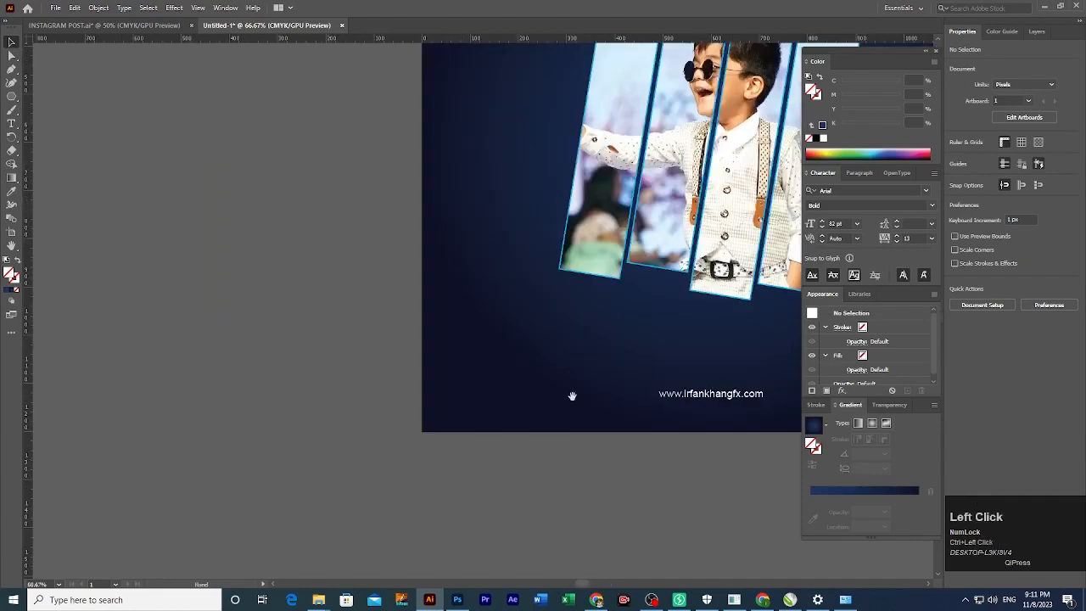
{"action": "left_click_drag", "start_coordinate": [572, 392], "coordinate": [363, 503]}
{"action": "left_click", "coordinate": [437, 412]}
{"action": "left_click", "coordinate": [453, 387]}
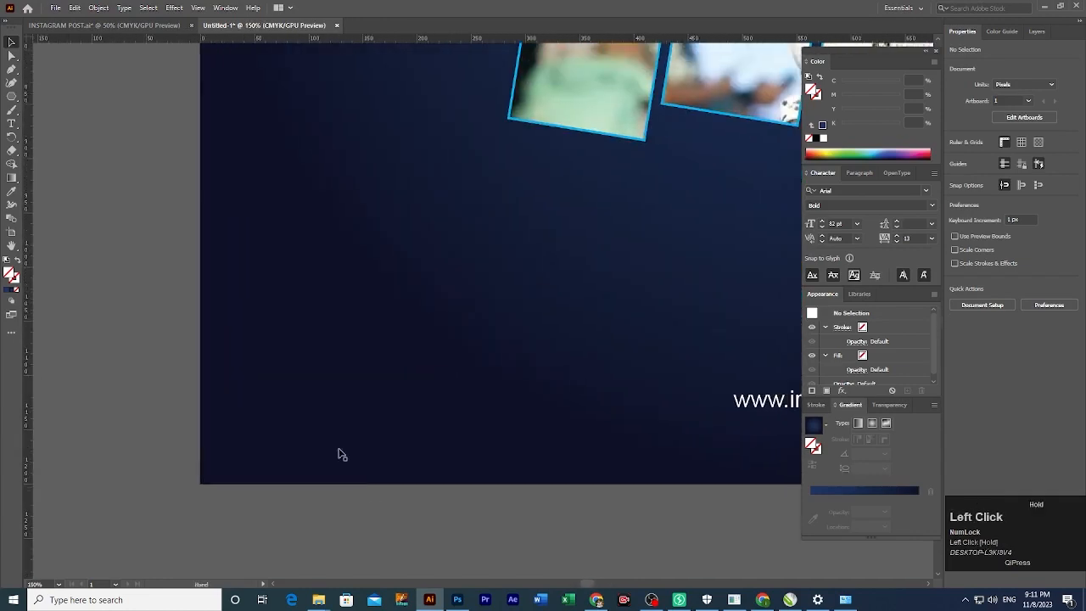
{"action": "key", "text": "l"}
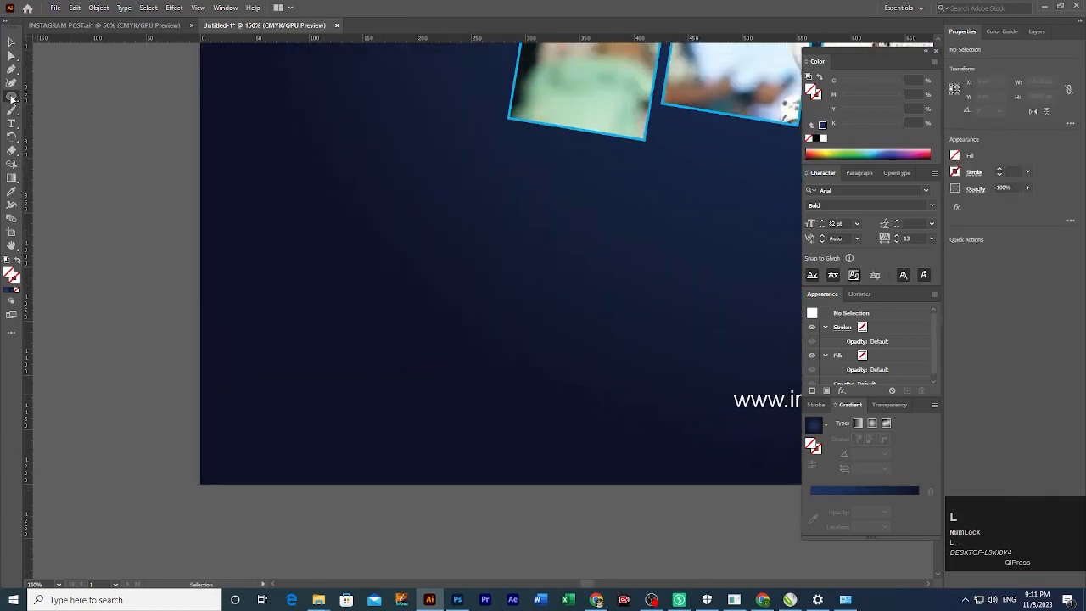
{"action": "left_click", "coordinate": [11, 98]}
{"action": "left_click", "coordinate": [47, 114]}
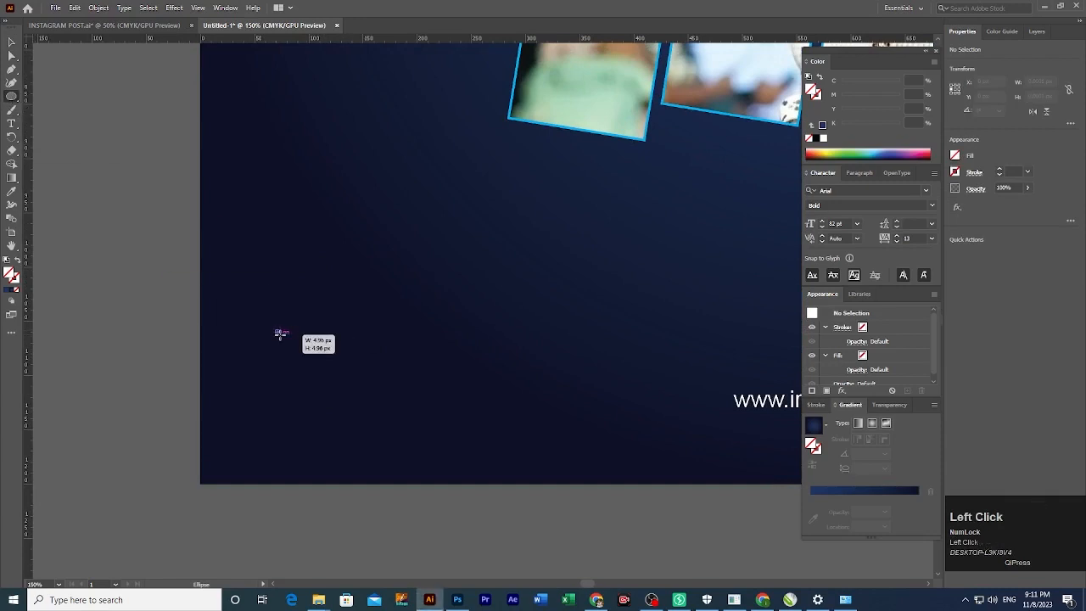
{"action": "left_click_drag", "start_coordinate": [280, 333], "coordinate": [281, 334]}
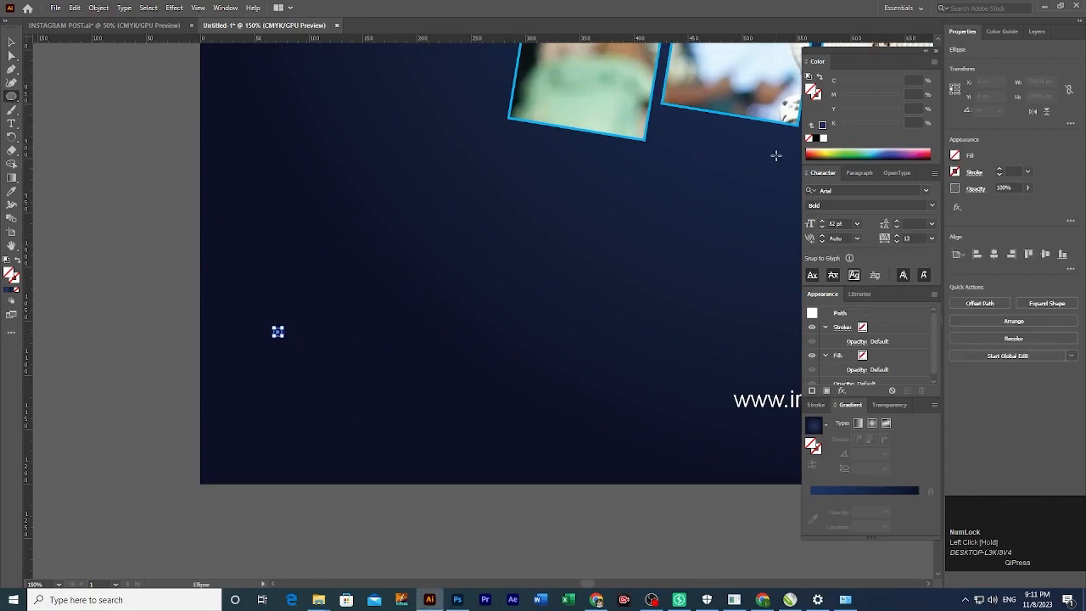
{"action": "left_click", "coordinate": [823, 137]}
Copy the dot rightward with Transform Each and Ctrl+D, then group the row of four dots.
{"action": "key", "text": "v"}
{"action": "left_click", "coordinate": [390, 513]}
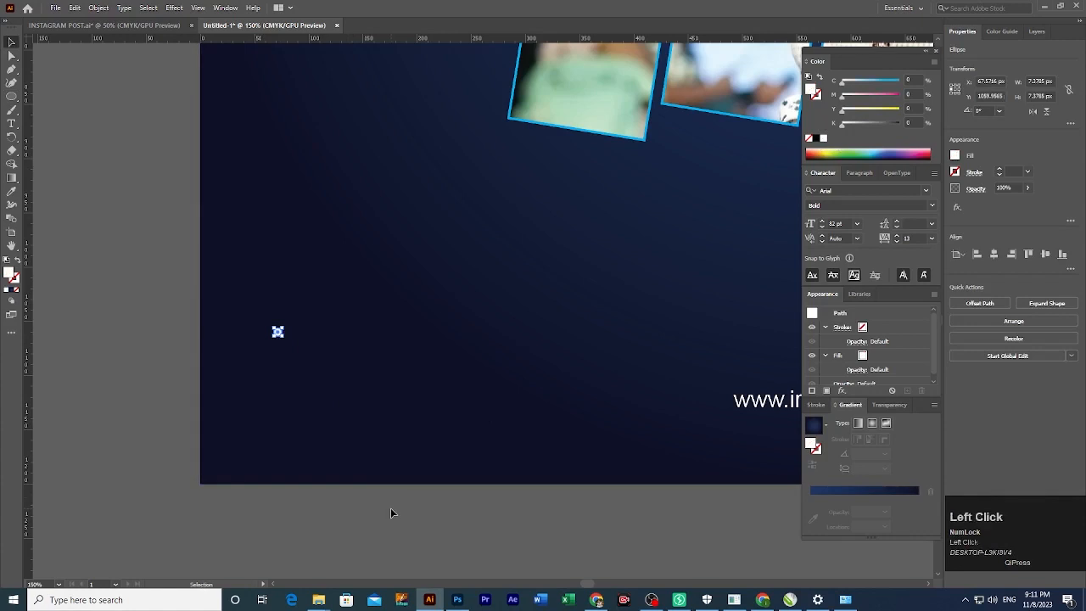
{"action": "right_click", "coordinate": [281, 334]}
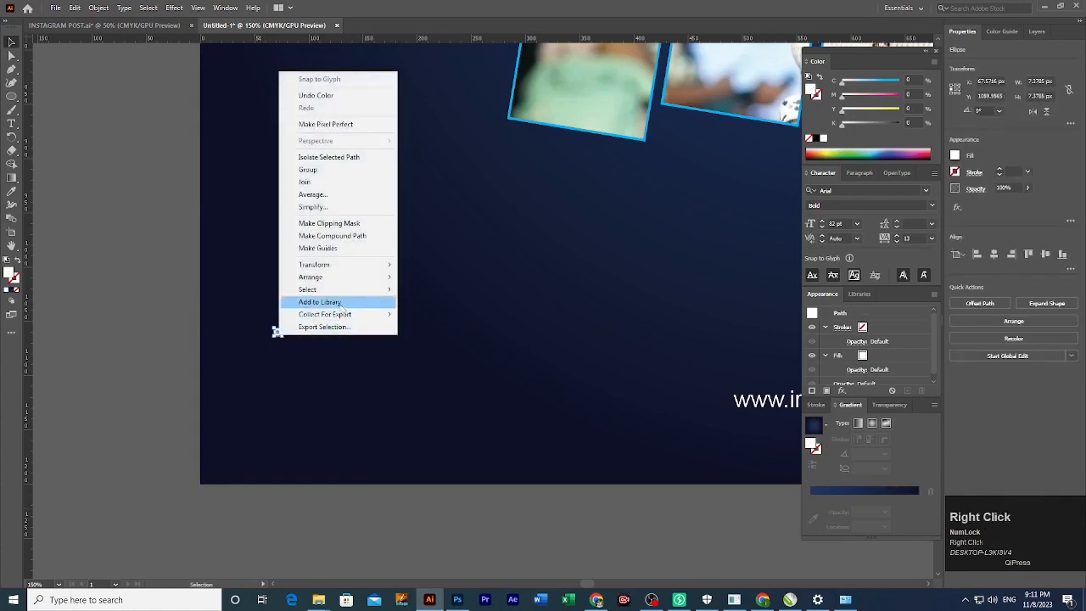
{"action": "mouse_move", "coordinate": [348, 265]}
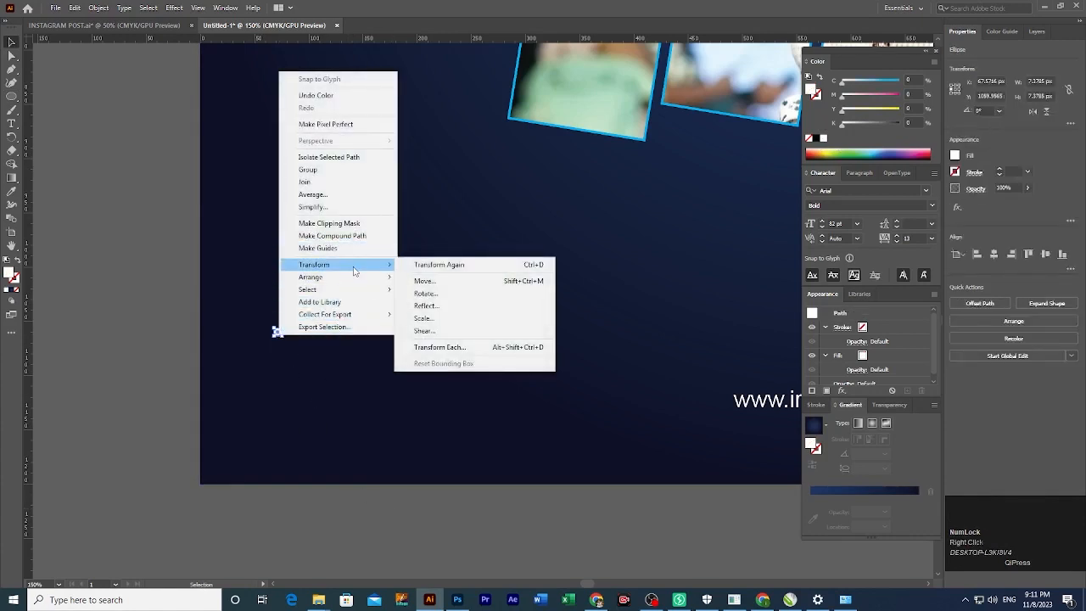
{"action": "left_click", "coordinate": [439, 347]}
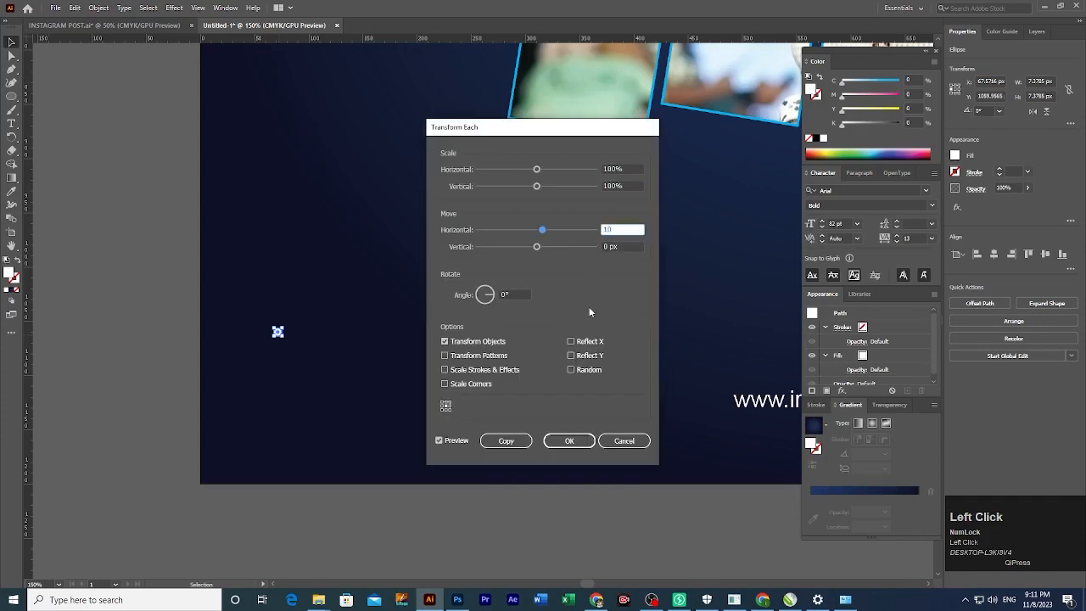
{"action": "left_click", "coordinate": [501, 441]}
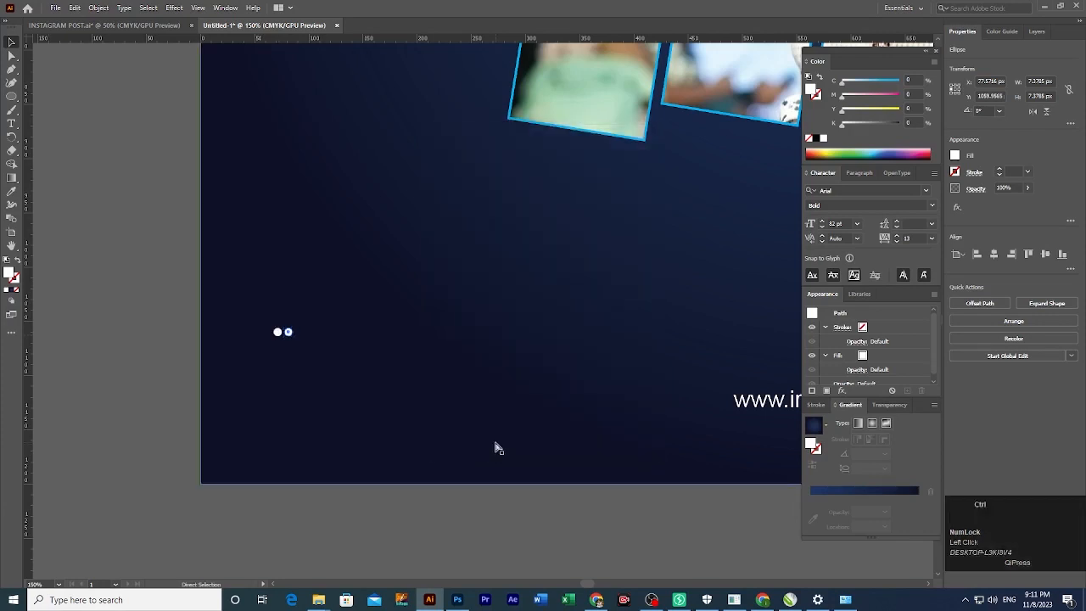
{"action": "key", "text": "ctrl+d"}
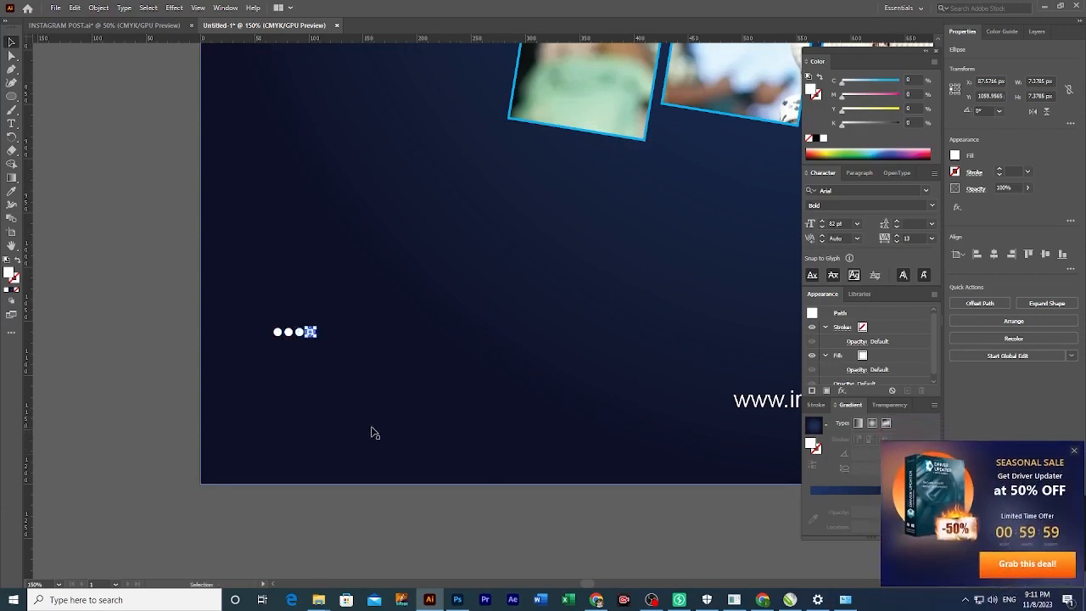
{"action": "left_click", "coordinate": [195, 334]}
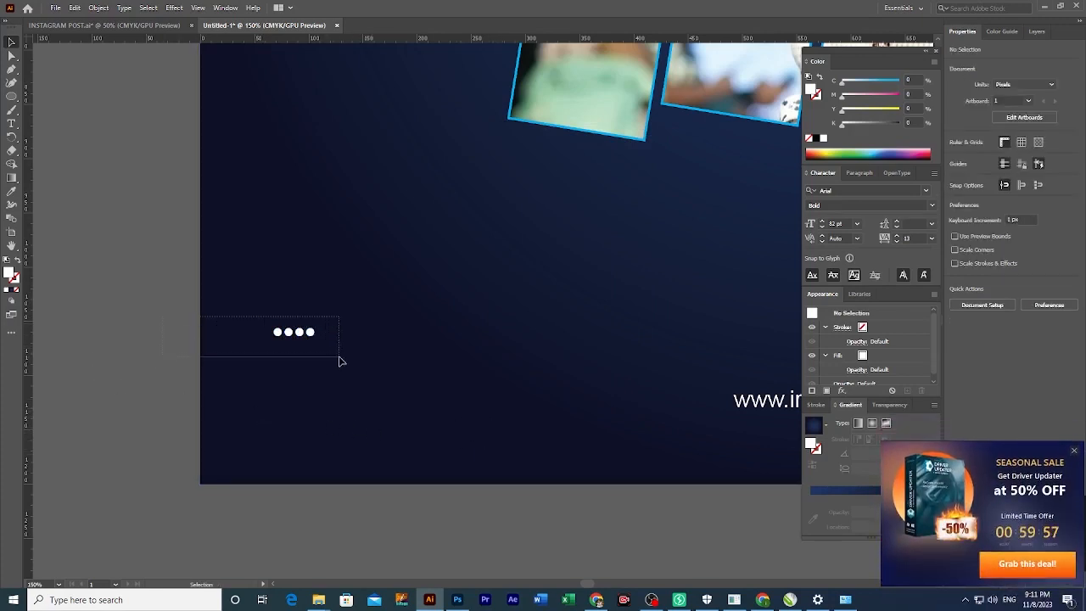
{"action": "left_click_drag", "start_coordinate": [340, 361], "coordinate": [339, 361]}
{"action": "key", "text": "ctrl+g"}
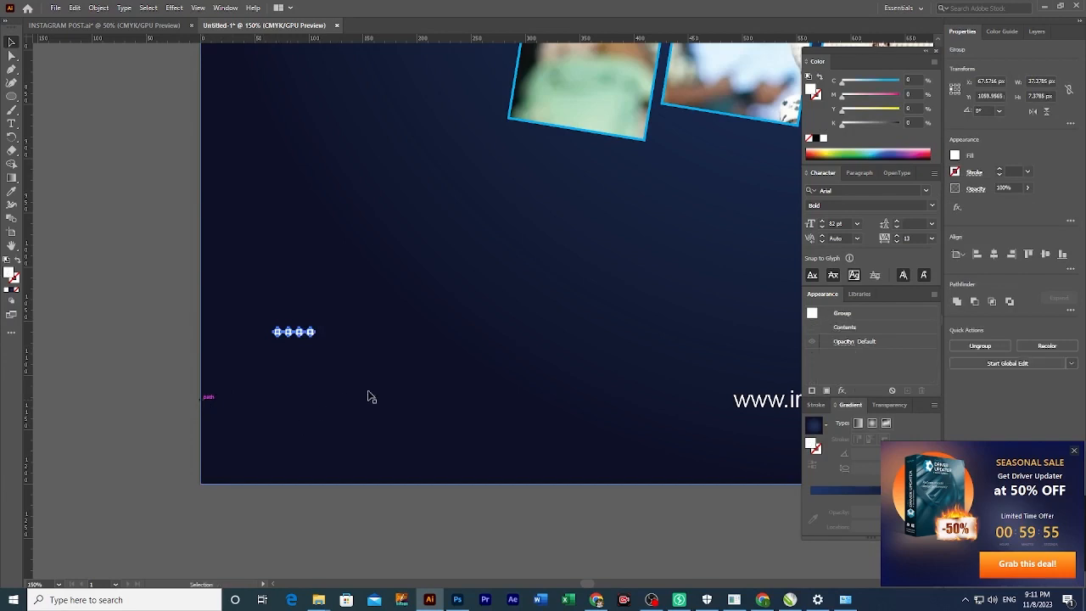
Copy the dot row downward with Transform Each (horizontal 0) and repeat to make four rows.
{"action": "key", "text": "z"}
{"action": "left_click", "coordinate": [1076, 452]}
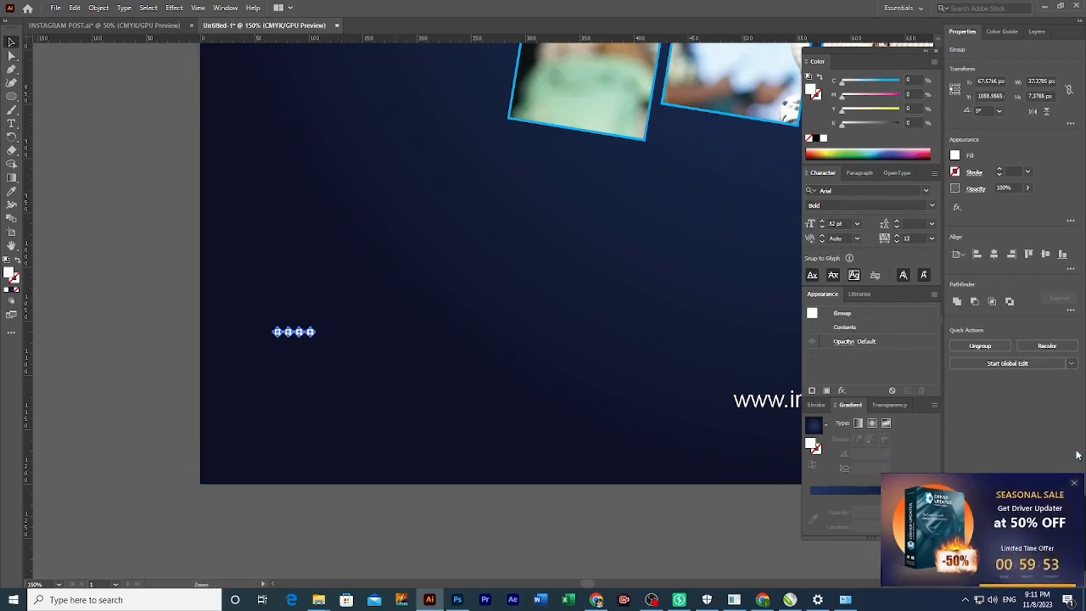
{"action": "left_click", "coordinate": [267, 359], "text": "ctrl"}
{"action": "left_click_drag", "start_coordinate": [507, 347], "coordinate": [481, 402]}
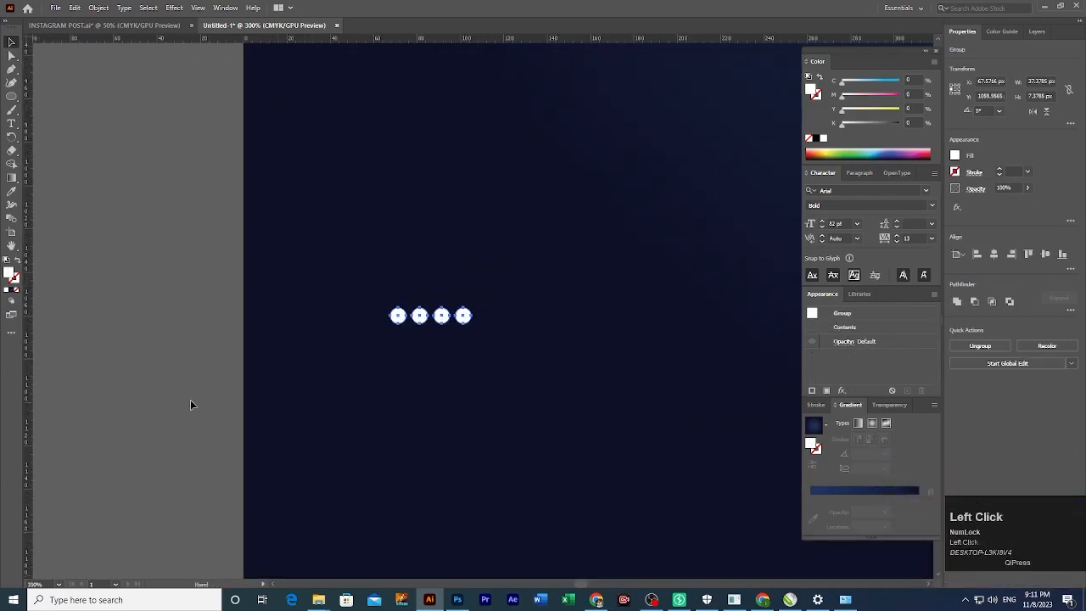
{"action": "left_click", "coordinate": [436, 332]}
{"action": "right_click", "coordinate": [439, 320]}
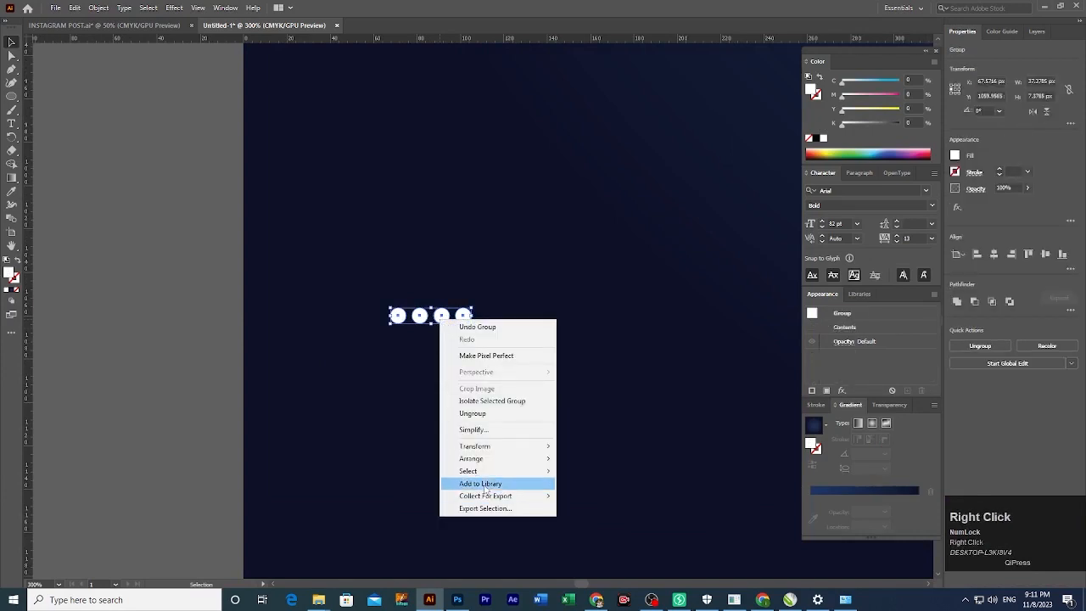
{"action": "mouse_move", "coordinate": [517, 447]}
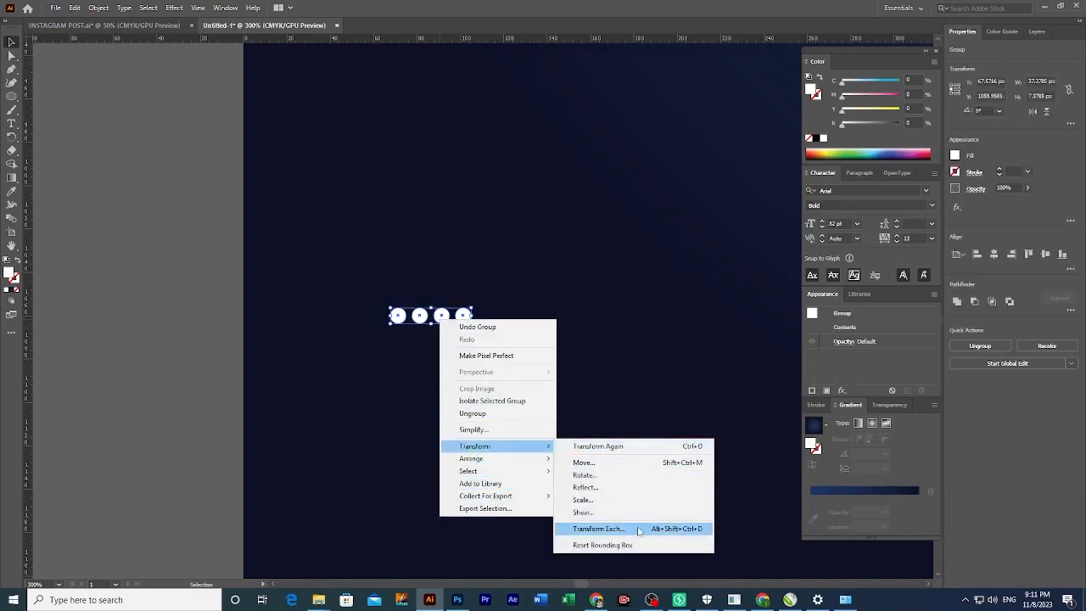
{"action": "left_click", "coordinate": [607, 529]}
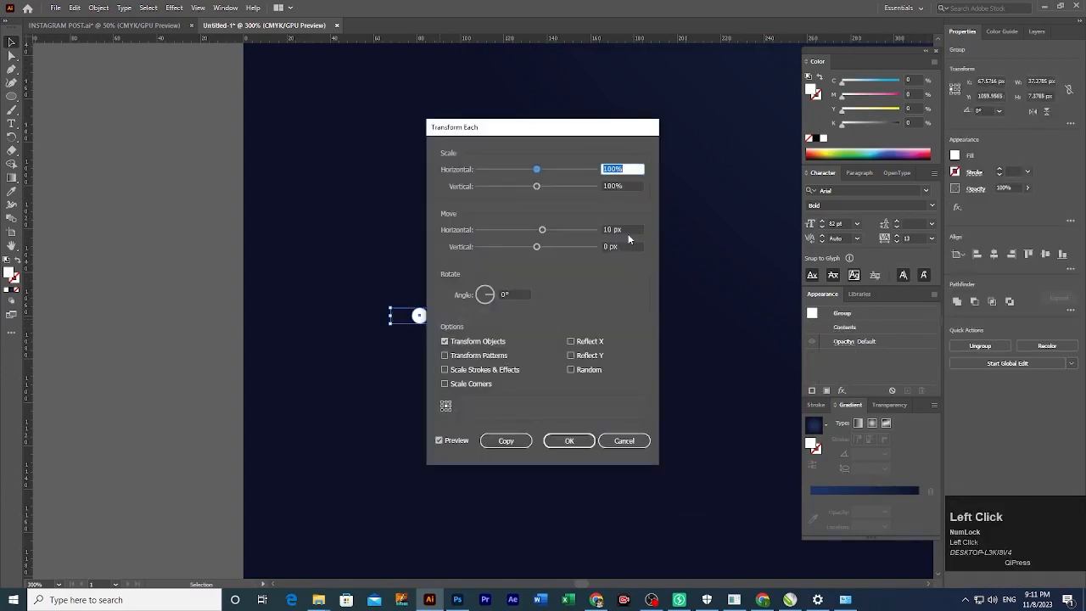
{"action": "type", "text": "0"}
{"action": "key", "text": "Tab"}
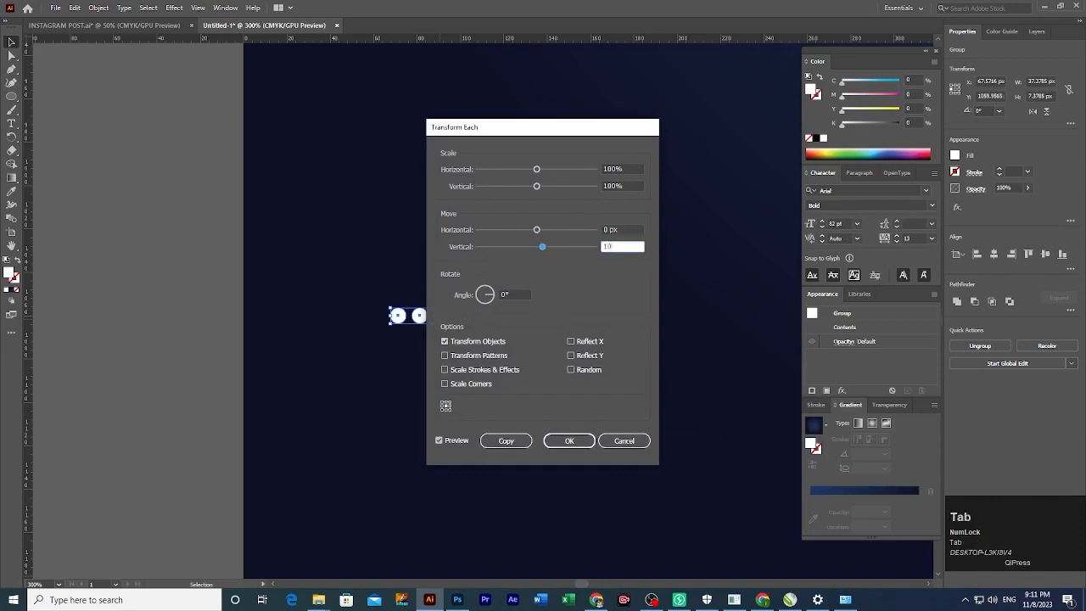
{"action": "left_click", "coordinate": [506, 441]}
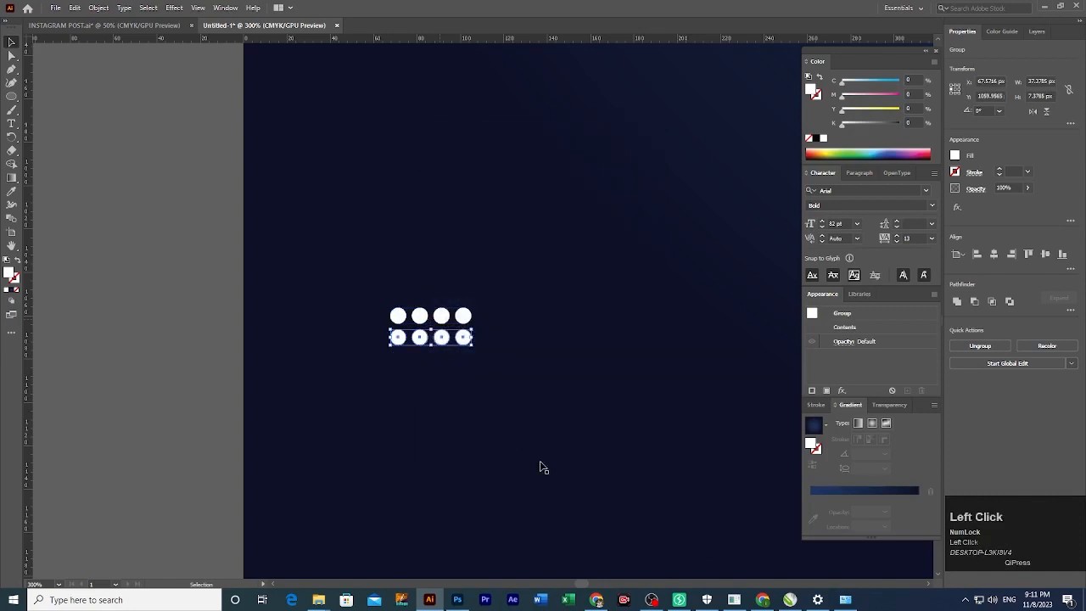
{"action": "key", "text": "ctrl+d"}
{"action": "key", "text": "ctrl+d"}
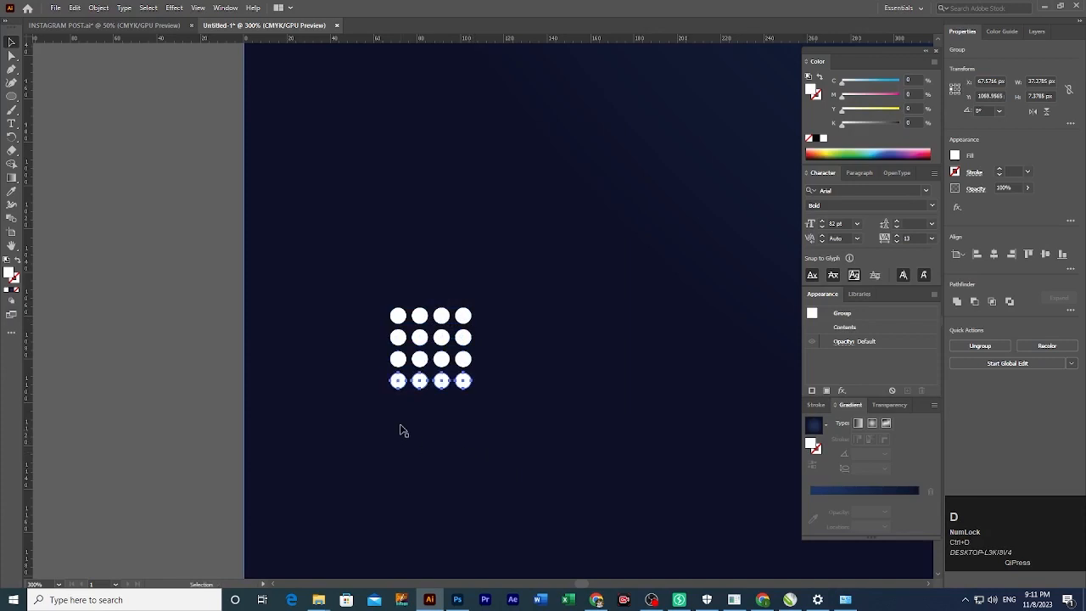
Select all sixteen dots and group them into a single grid.
{"action": "left_click", "coordinate": [205, 328]}
{"action": "left_click_drag", "start_coordinate": [229, 288], "coordinate": [494, 408]}
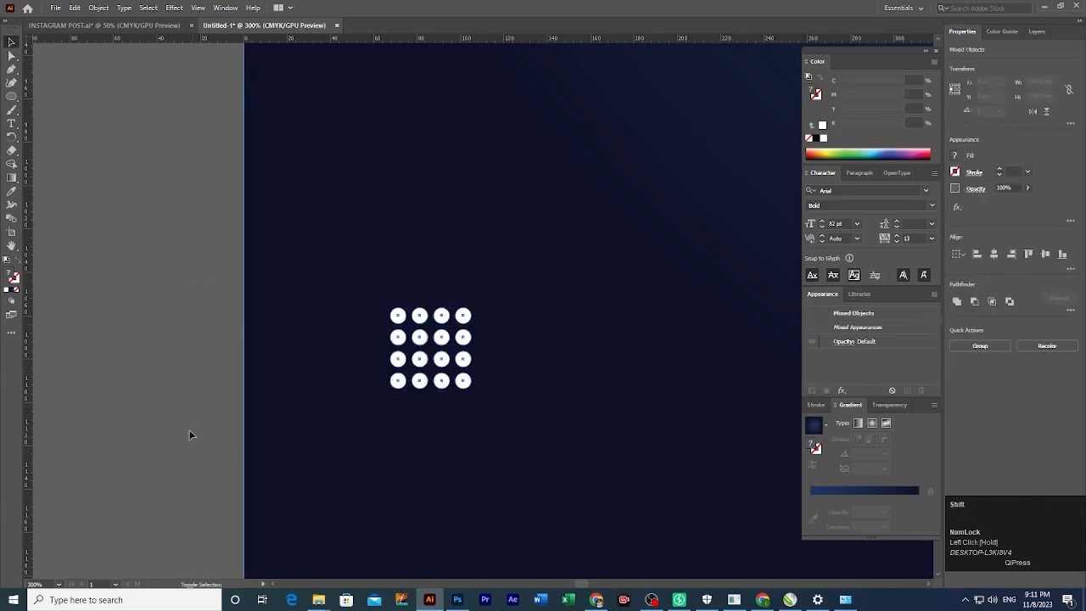
{"action": "left_click", "coordinate": [303, 430], "text": "shift"}
{"action": "key", "text": "ctrl+g"}
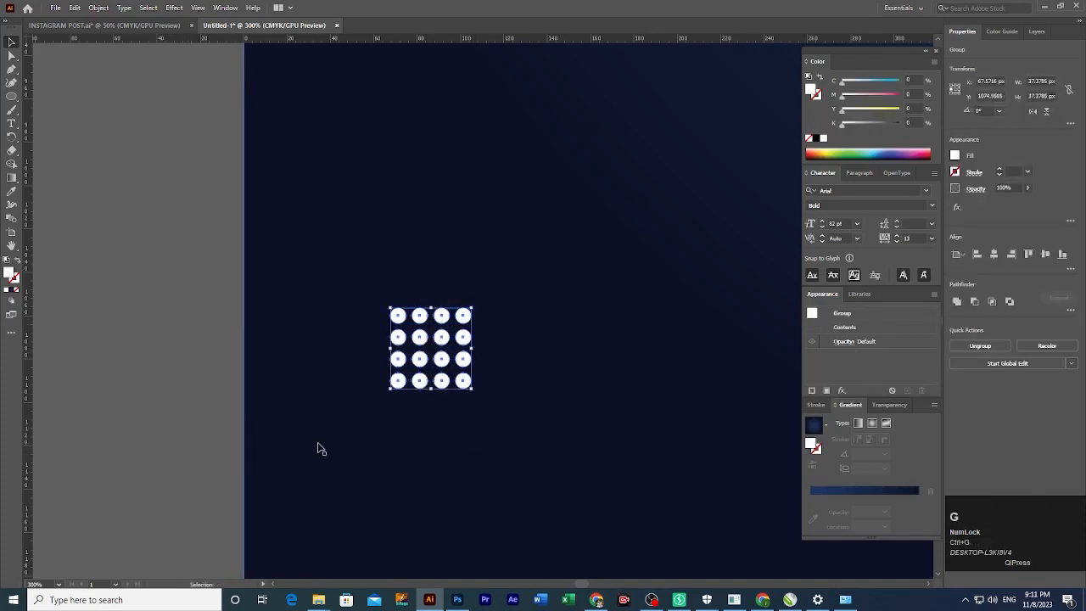
{"action": "left_click", "coordinate": [470, 382], "text": "ctrl+alt"}
{"action": "left_click", "coordinate": [472, 383], "text": "ctrl+alt"}
{"action": "left_click", "coordinate": [473, 383], "text": "ctrl+alt"}
Move the dot grid into the bottom-left corner of the post.
{"action": "left_click", "coordinate": [473, 383], "text": "ctrl+alt"}
{"action": "left_click_drag", "start_coordinate": [481, 386], "coordinate": [361, 514]}
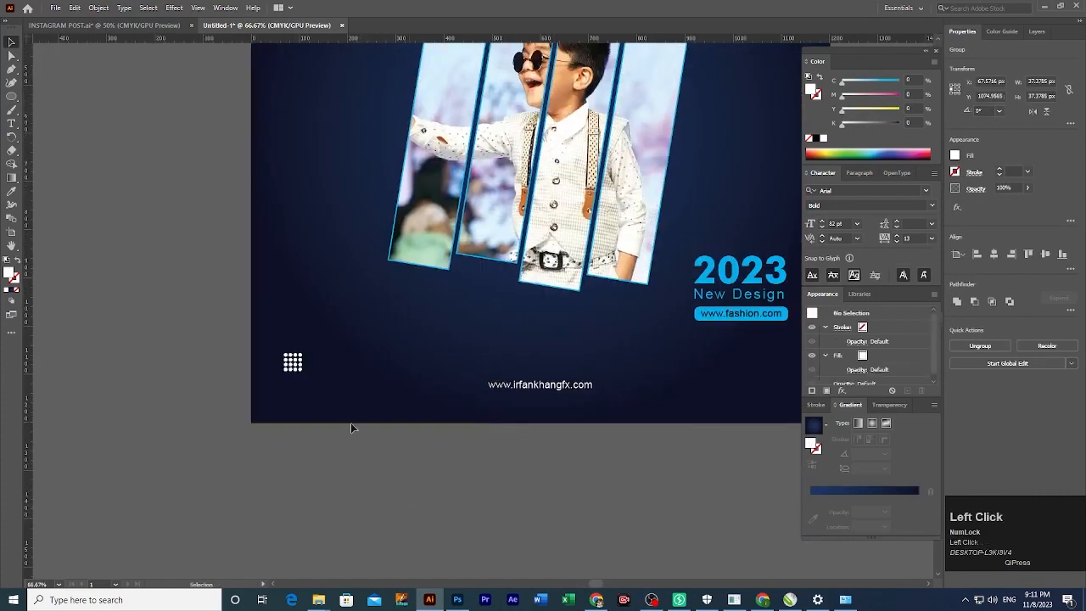
{"action": "left_click_drag", "start_coordinate": [295, 374], "coordinate": [331, 382]}
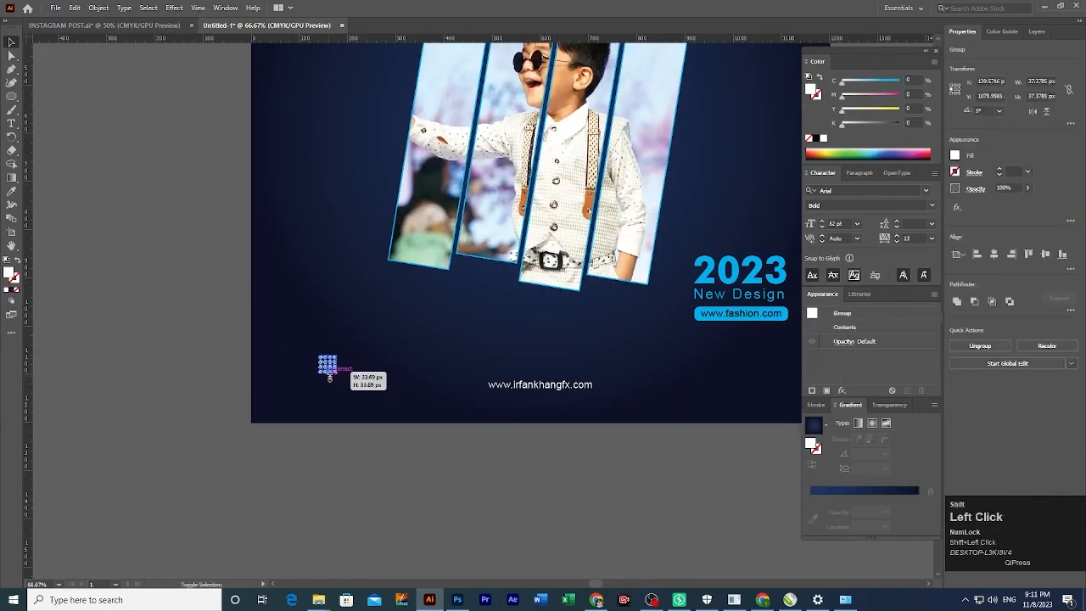
{"action": "left_click", "coordinate": [468, 449], "text": "ctrl+alt"}
{"action": "left_click", "coordinate": [468, 449], "text": "ctrl+alt"}
{"action": "left_click", "coordinate": [468, 449], "text": "ctrl+alt"}
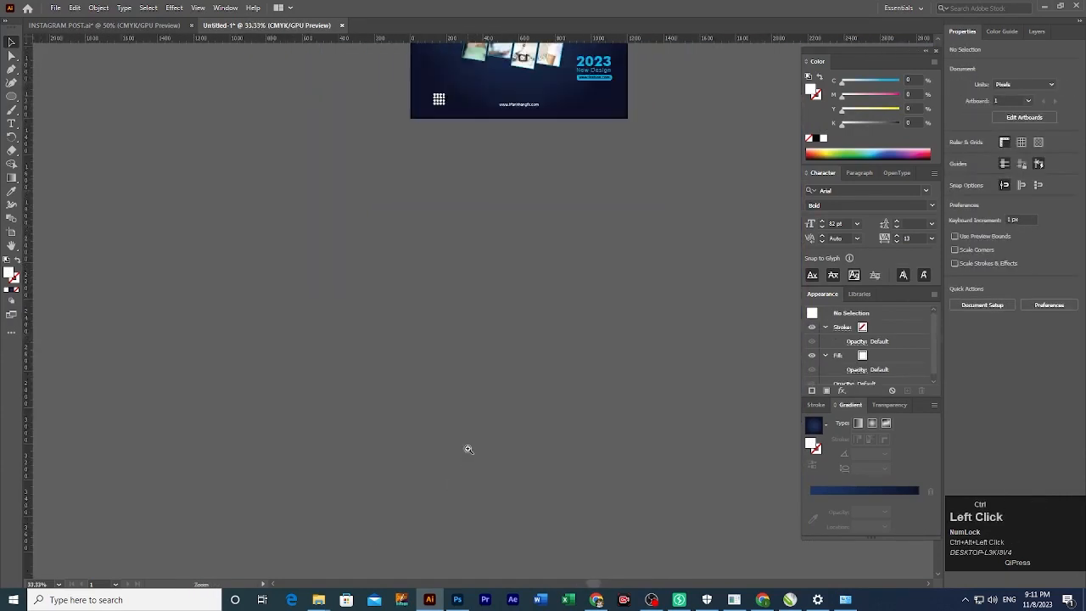
{"action": "key", "text": "ctrl+0"}
{"action": "scroll", "coordinate": [433, 498], "scroll_direction": "down", "scroll_amount": 2}
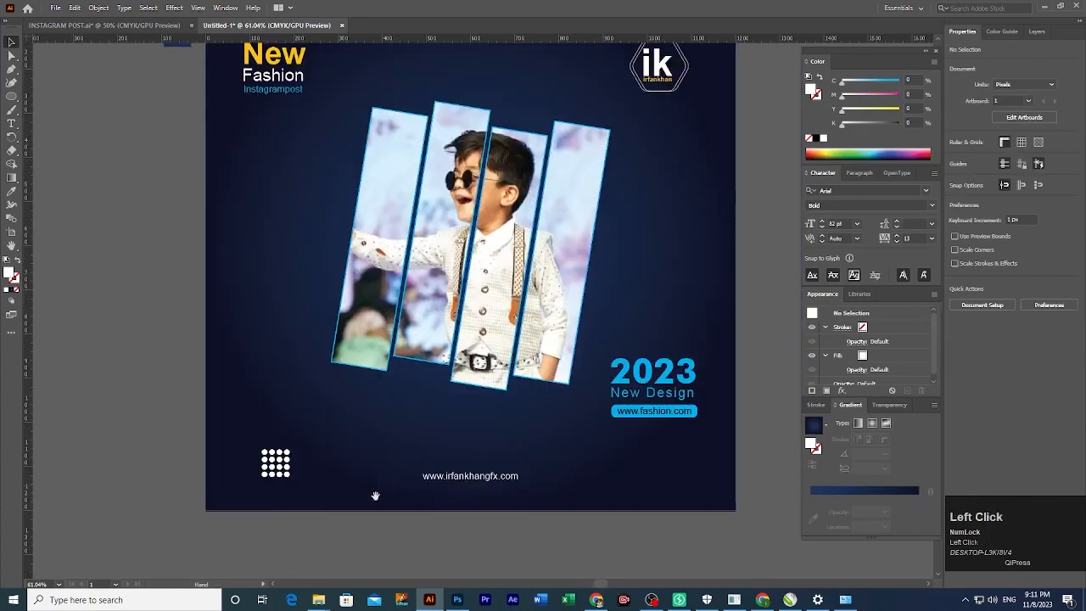
Place a copy of the dot grid just below the ik logo at the top right.
{"action": "left_click", "coordinate": [277, 471], "text": "shift"}
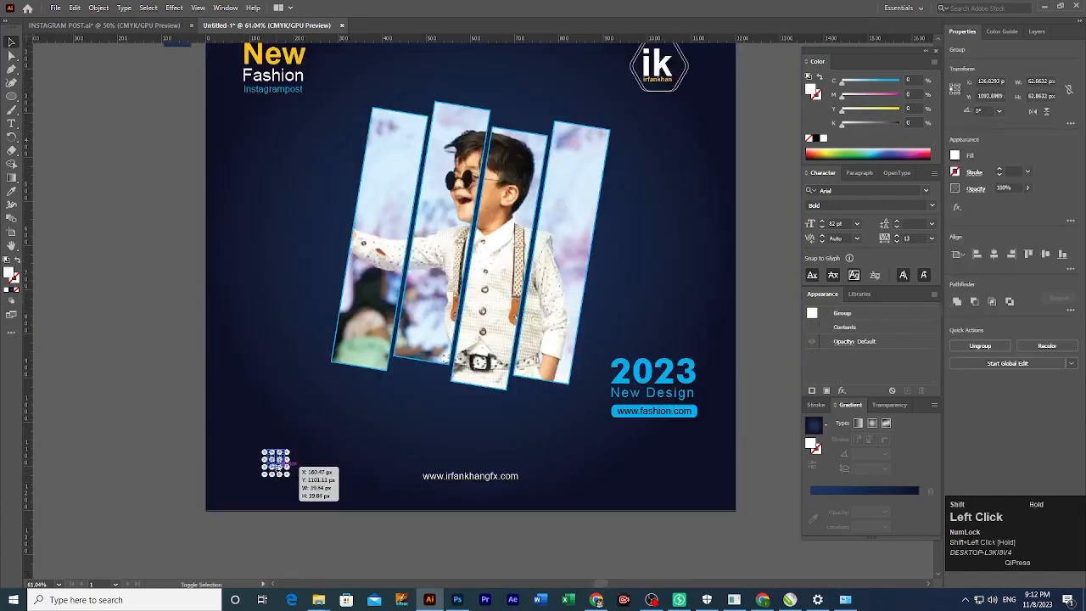
{"action": "left_click", "coordinate": [205, 467]}
{"action": "scroll", "coordinate": [278, 482], "scroll_direction": "up", "scroll_amount": 1}
{"action": "left_click_drag", "start_coordinate": [278, 483], "coordinate": [694, 147]}
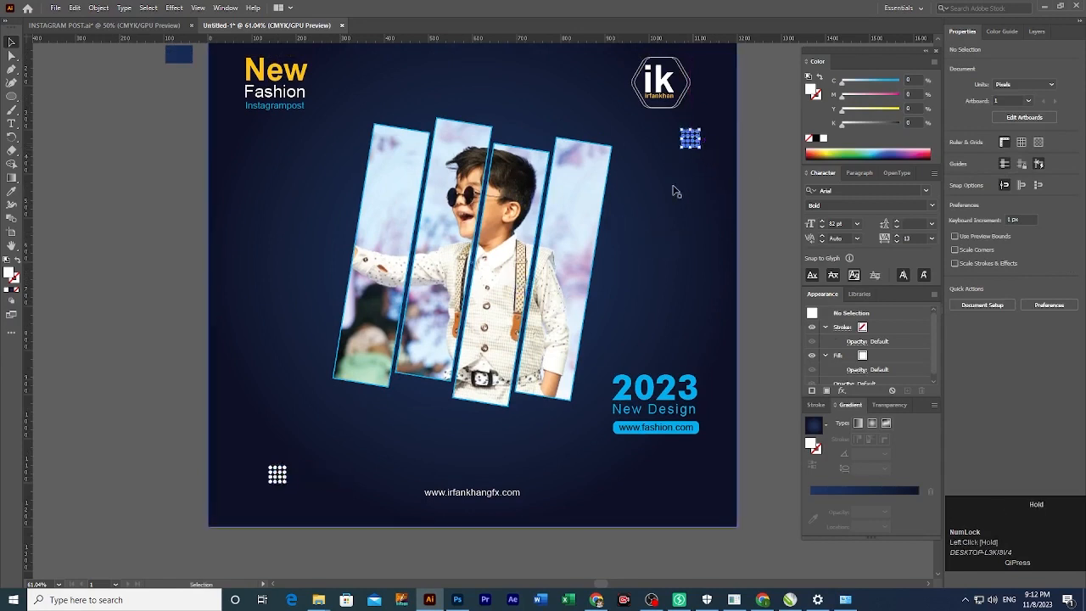
{"action": "scroll", "coordinate": [674, 192], "scroll_direction": "up", "scroll_amount": 2}
{"action": "left_click", "coordinate": [694, 220]}
{"action": "left_click_drag", "start_coordinate": [693, 221], "coordinate": [681, 220]}
{"action": "left_click", "coordinate": [161, 349]}
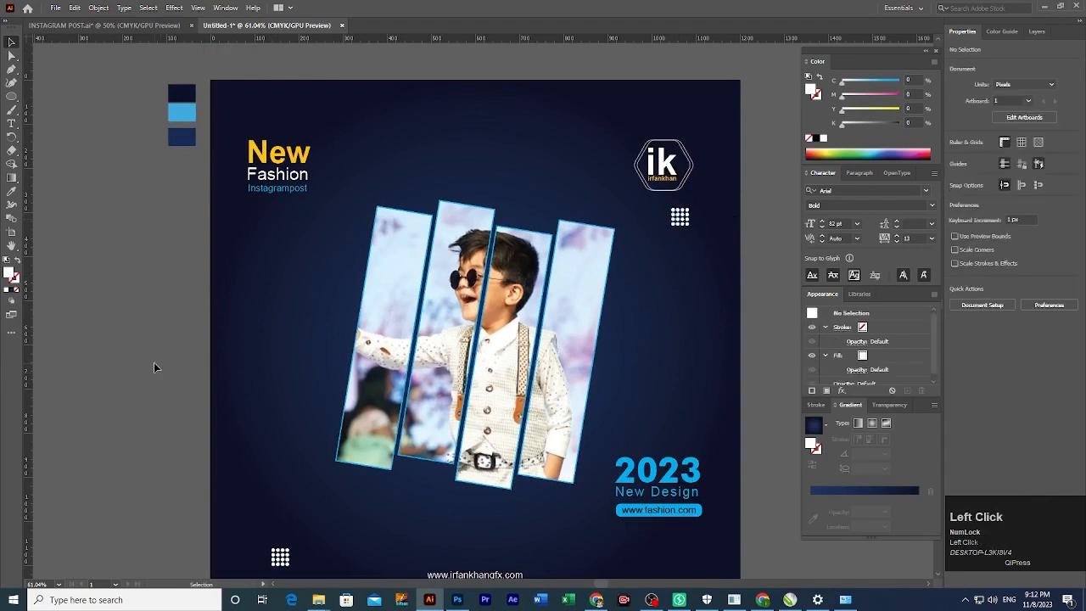
{"action": "left_click_drag", "start_coordinate": [187, 494], "coordinate": [203, 460]}
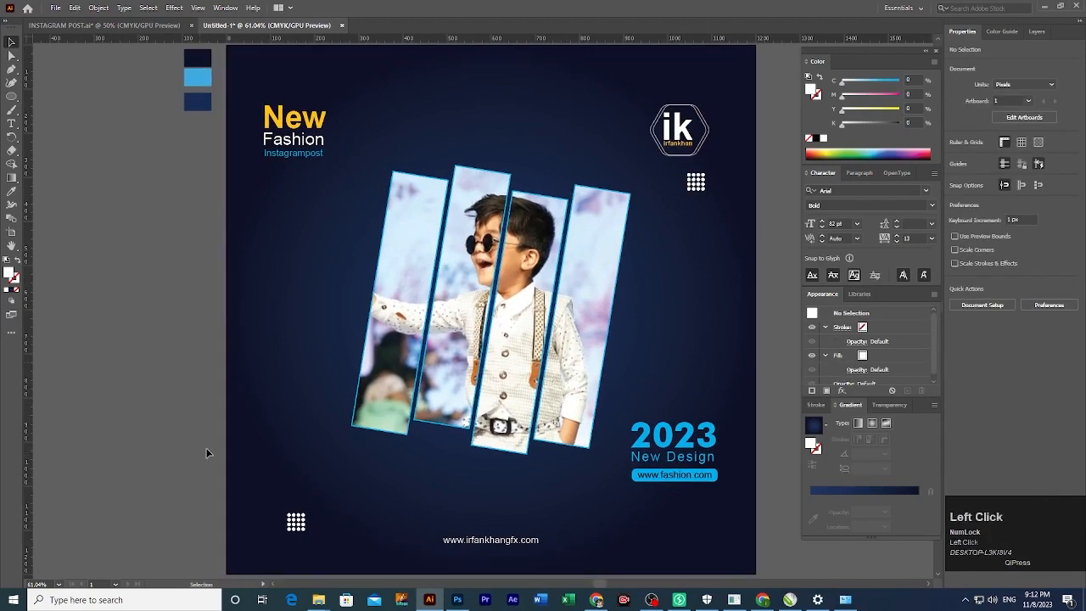
Draw a small circle, turn it into a white outline, and copy it beside the photo.
{"action": "key", "text": "l"}
{"action": "left_click_drag", "start_coordinate": [190, 361], "coordinate": [200, 374]}
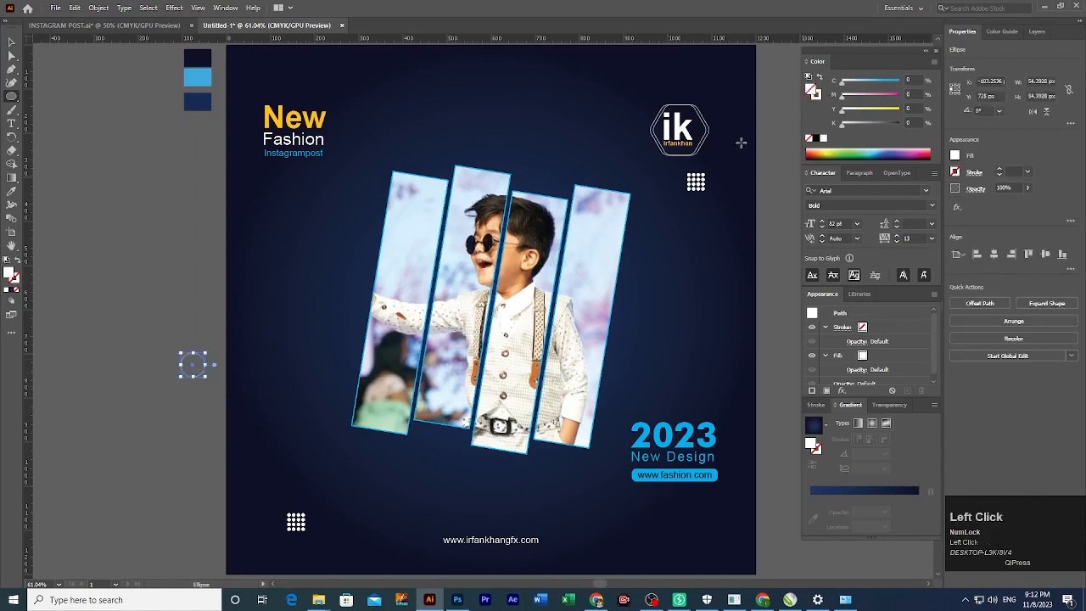
{"action": "key", "text": "shift+x"}
{"action": "left_click_drag", "start_coordinate": [207, 371], "coordinate": [697, 365]}
{"action": "left_click", "coordinate": [122, 413]}
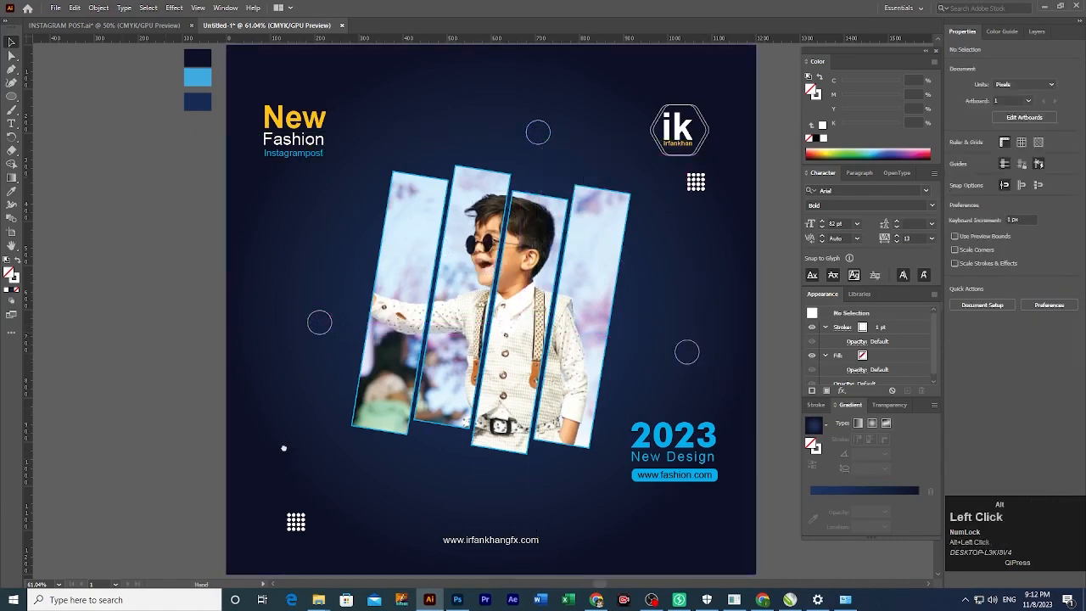
Select the Polygon tool from the shape tools flyout.
{"action": "left_click_drag", "start_coordinate": [283, 465], "coordinate": [272, 424]}
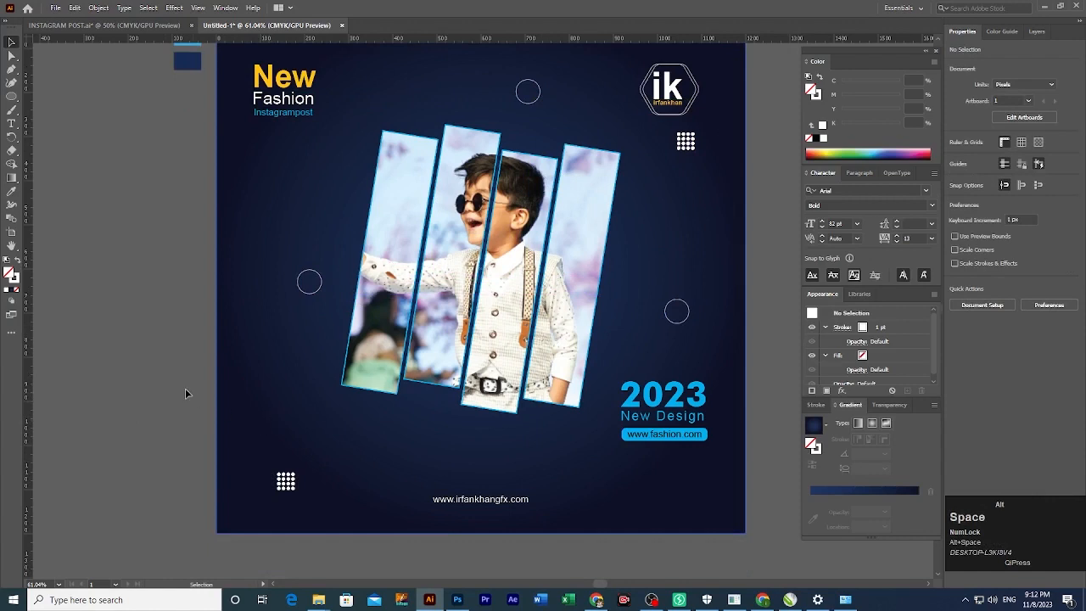
{"action": "left_click", "coordinate": [157, 393], "text": "alt"}
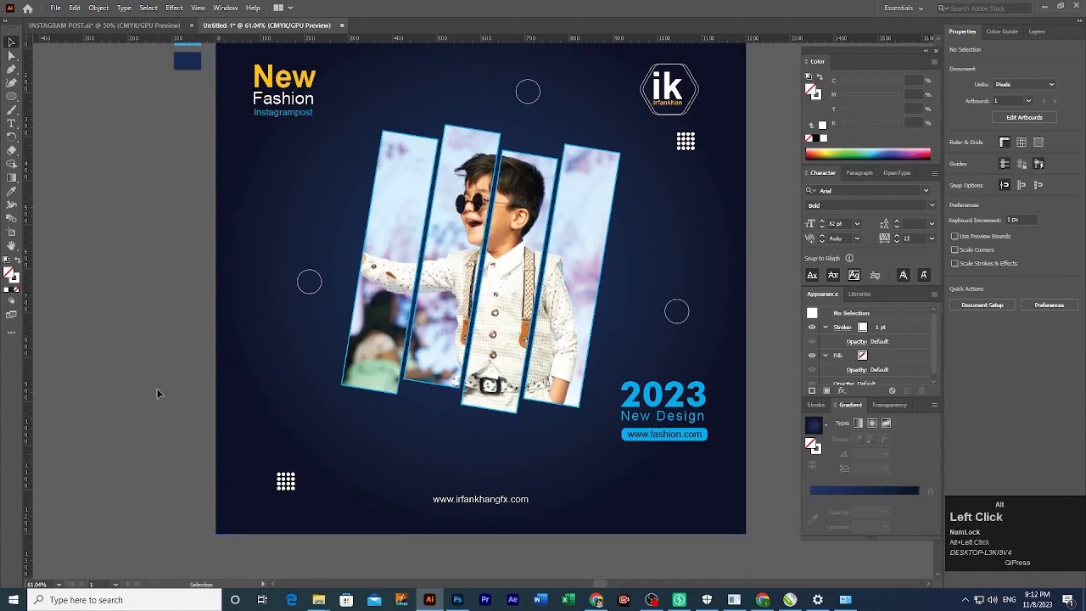
{"action": "left_click", "coordinate": [15, 97], "text": "alt"}
{"action": "left_click_drag", "start_coordinate": [51, 127], "coordinate": [52, 125]}
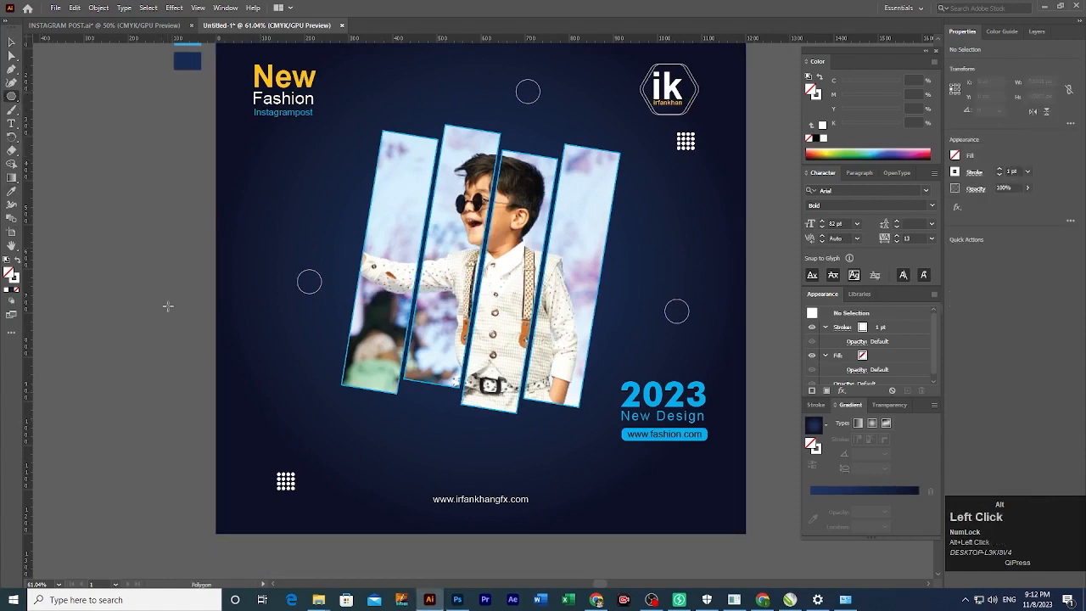
Create a three-sided outline triangle with the Polygon tool and rotate it.
{"action": "left_click", "coordinate": [165, 371]}
{"action": "key", "text": "Return"}
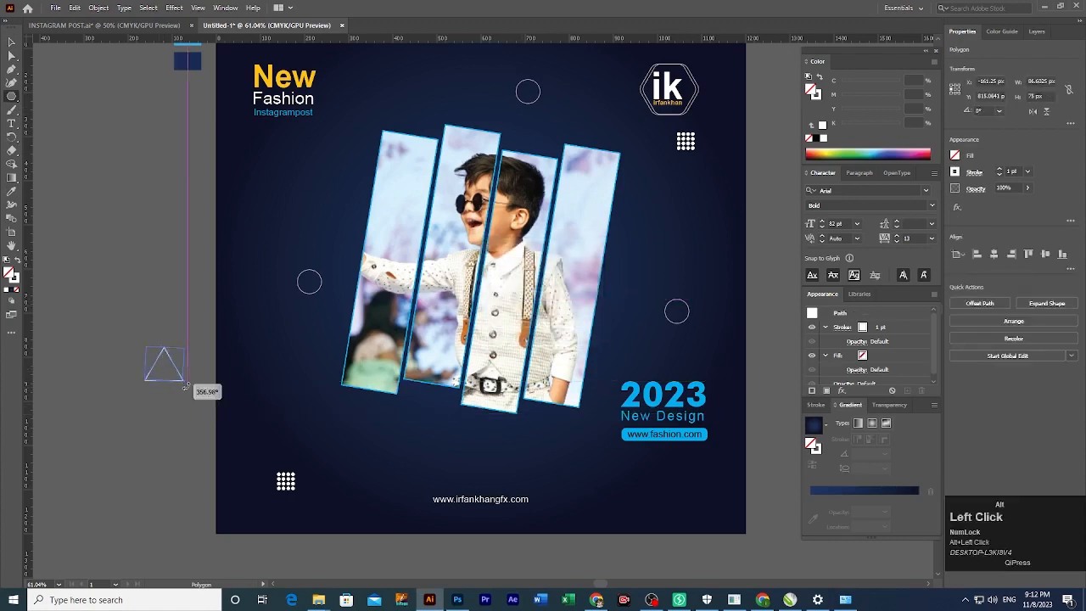
{"action": "left_click_drag", "start_coordinate": [182, 382], "coordinate": [170, 390]}
{"action": "left_click", "coordinate": [170, 390], "text": "alt"}
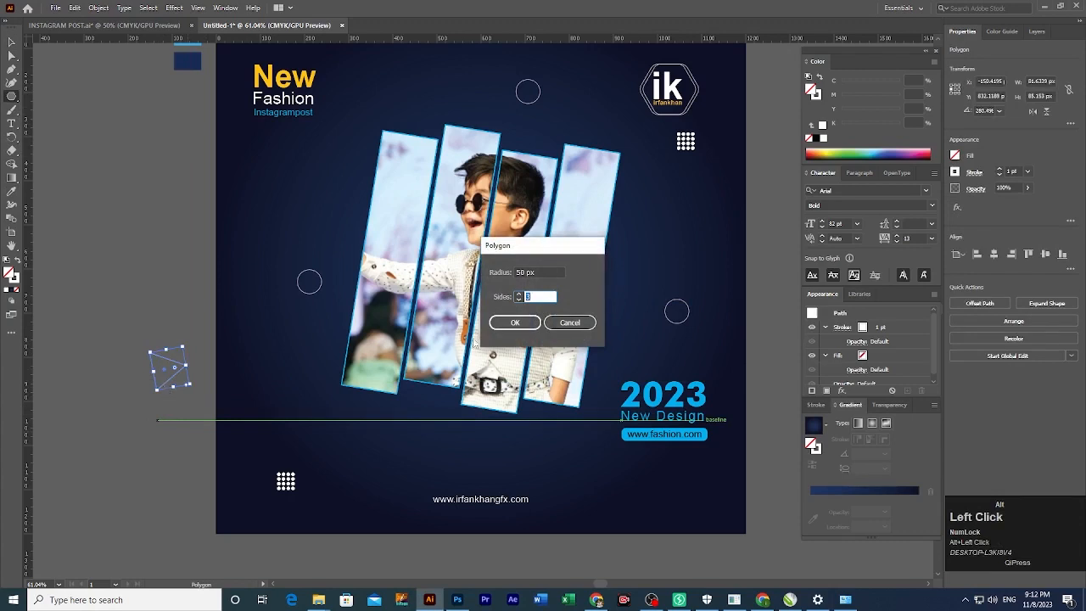
{"action": "left_click", "coordinate": [570, 322]}
{"action": "left_click", "coordinate": [170, 378], "text": "alt"}
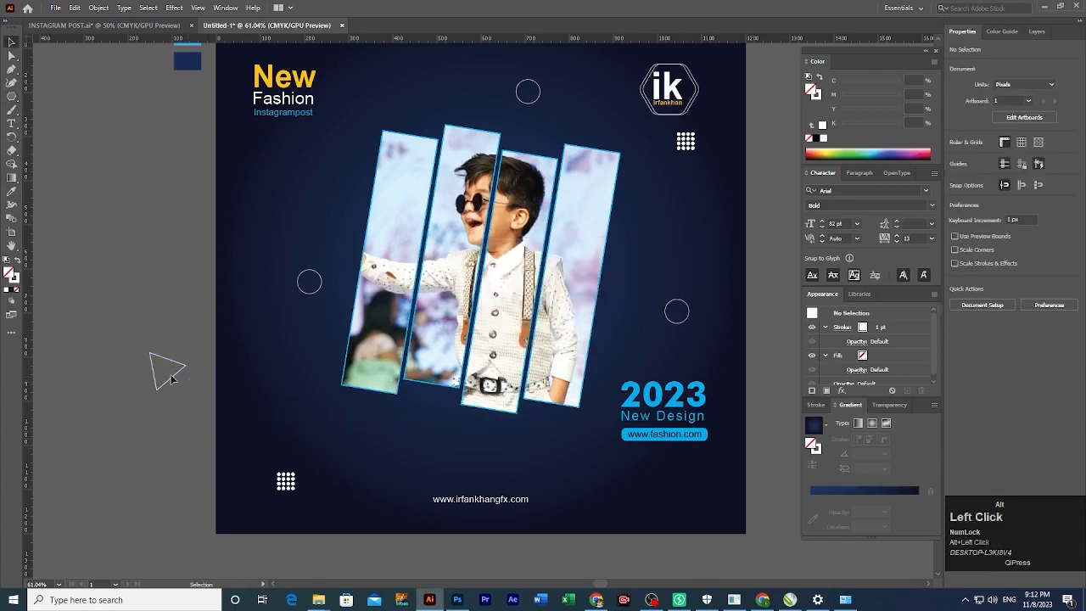
{"action": "left_click", "coordinate": [175, 382]}
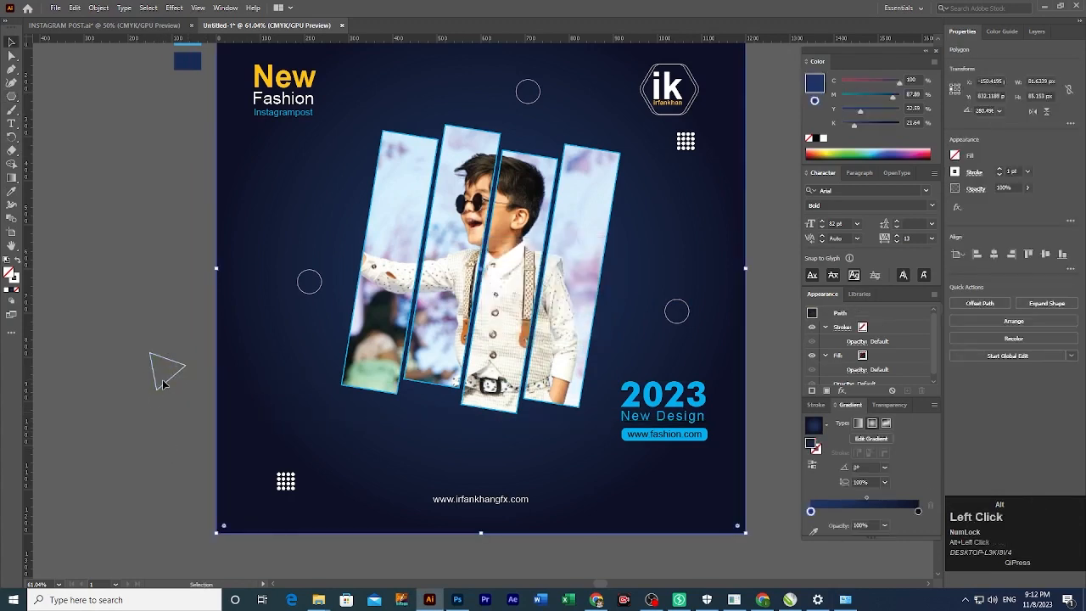
Place rotated, shrunken triangle copies beside the photo and near the top.
{"action": "left_click_drag", "start_coordinate": [169, 370], "coordinate": [329, 387]}
{"action": "left_click", "coordinate": [181, 405]}
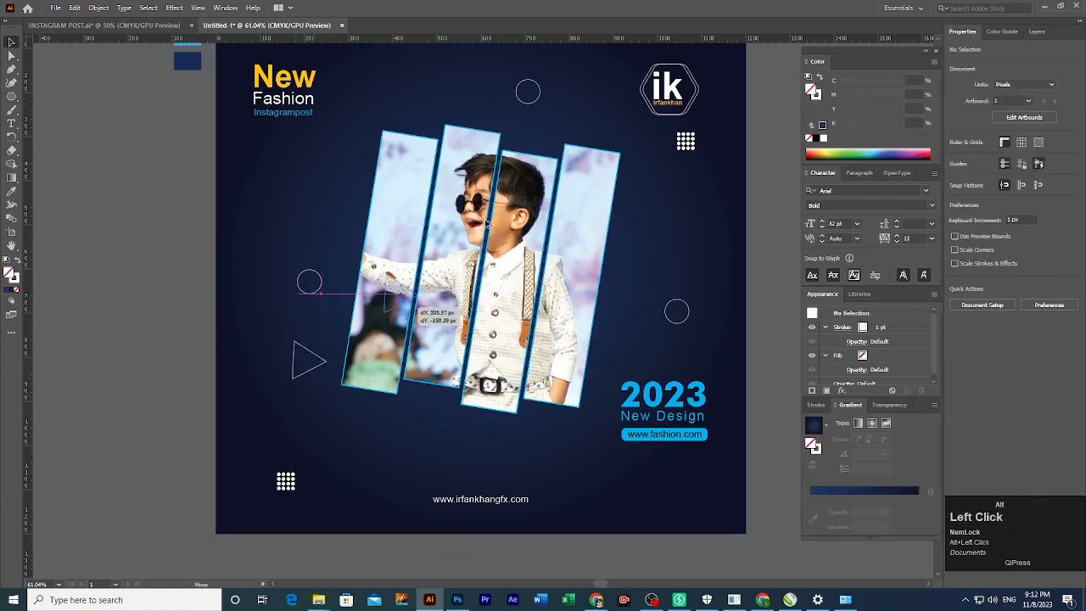
{"action": "left_click_drag", "start_coordinate": [488, 222], "coordinate": [693, 266]}
{"action": "left_click", "coordinate": [585, 103]}
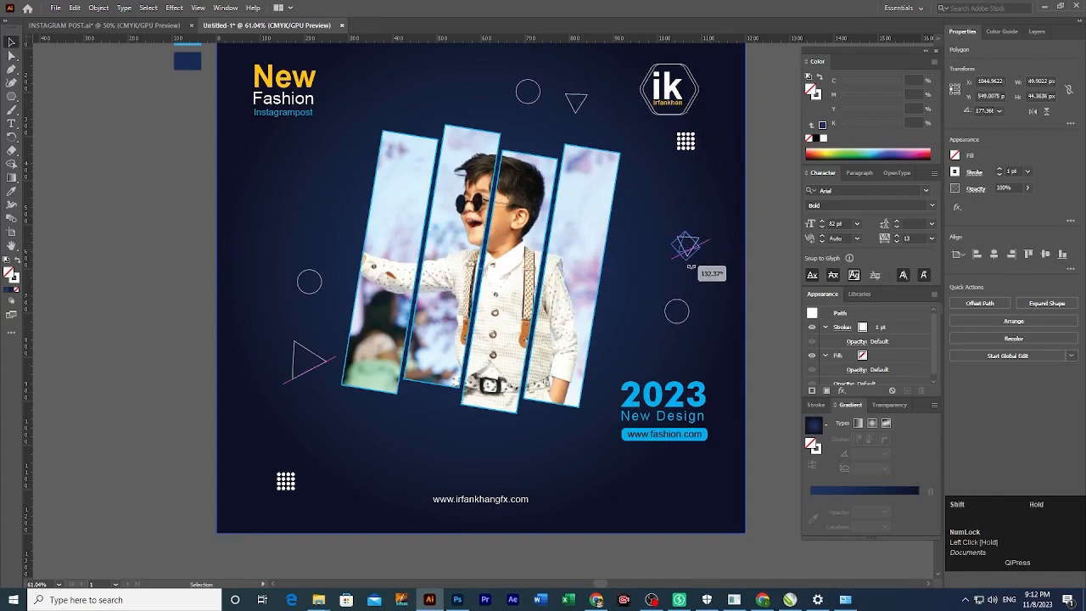
{"action": "left_click", "coordinate": [750, 291]}
Add another triangle copy below the photo and move the upper-right dot grid slightly lower.
{"action": "key", "text": "space"}
{"action": "left_click_drag", "start_coordinate": [742, 296], "coordinate": [677, 323]}
{"action": "key", "text": "ctrl+s"}
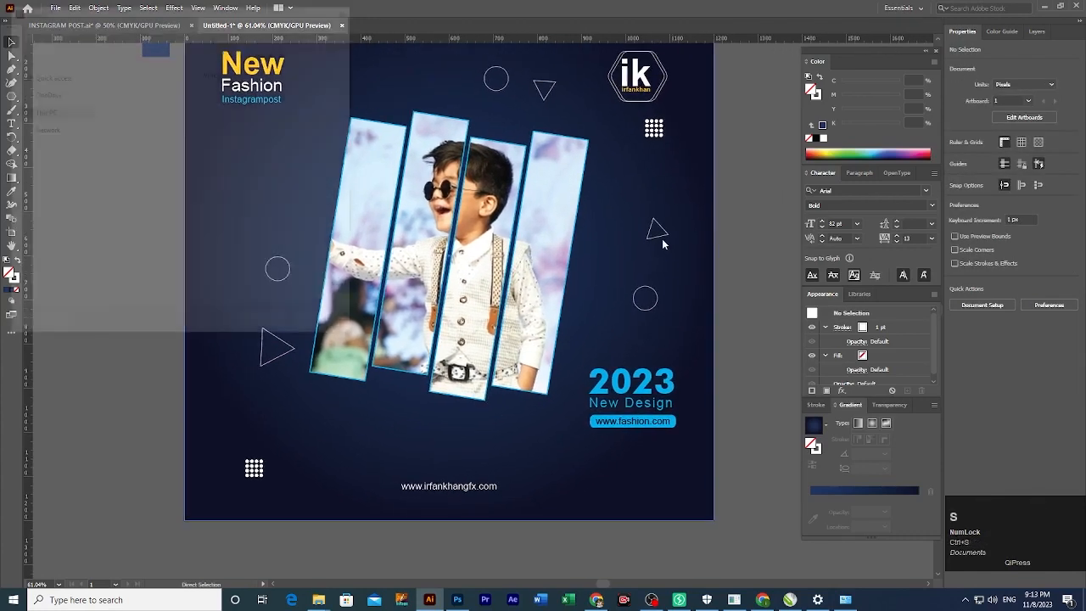
{"action": "left_click", "coordinate": [321, 327]}
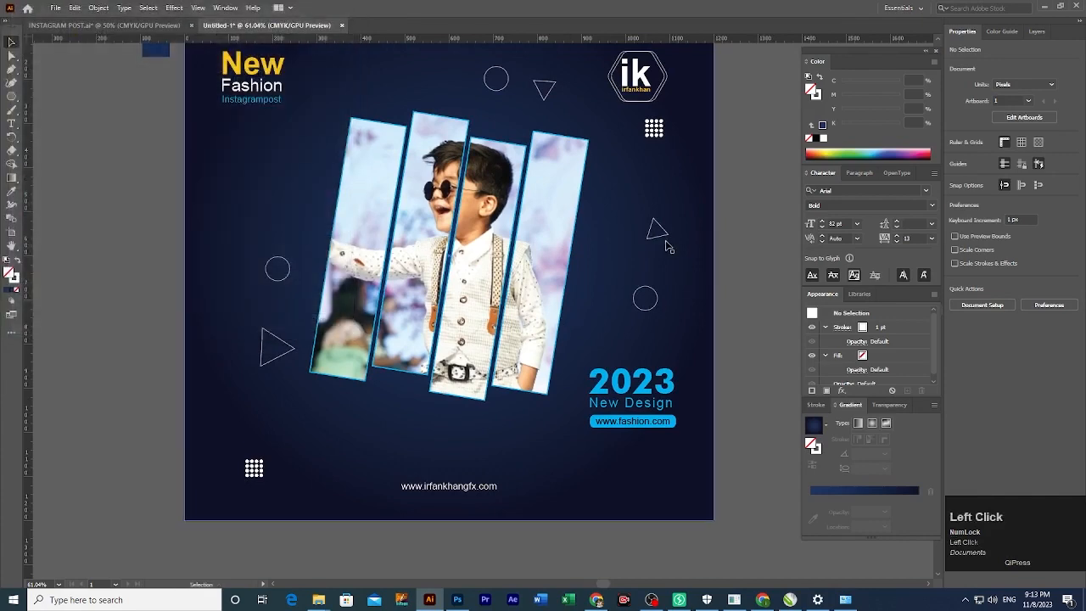
{"action": "left_click_drag", "start_coordinate": [667, 242], "coordinate": [537, 490]}
{"action": "left_click", "coordinate": [508, 376], "text": "alt"}
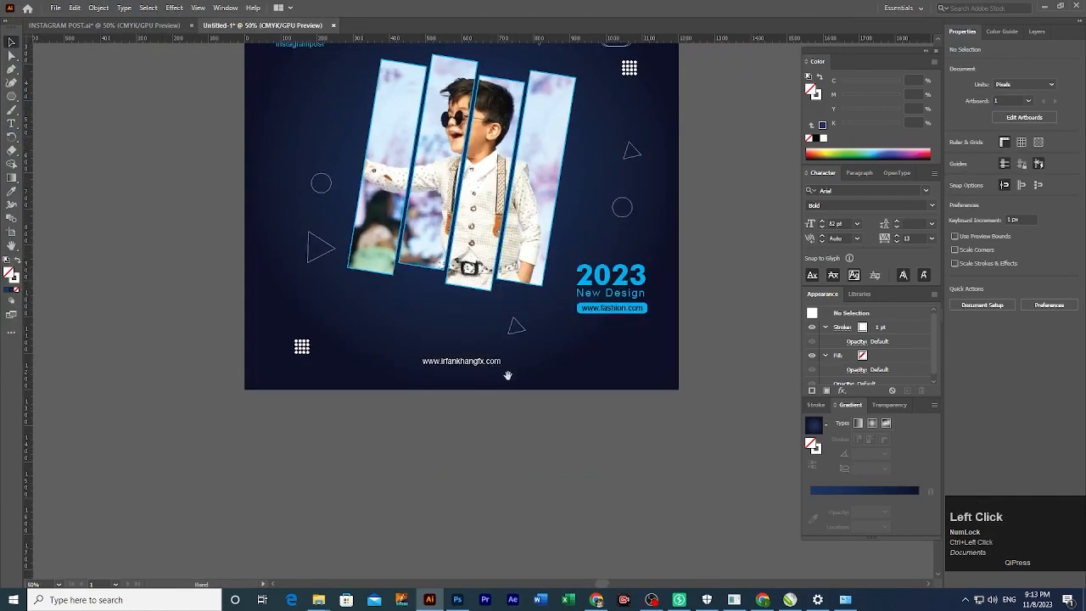
{"action": "left_click_drag", "start_coordinate": [508, 375], "coordinate": [563, 504]}
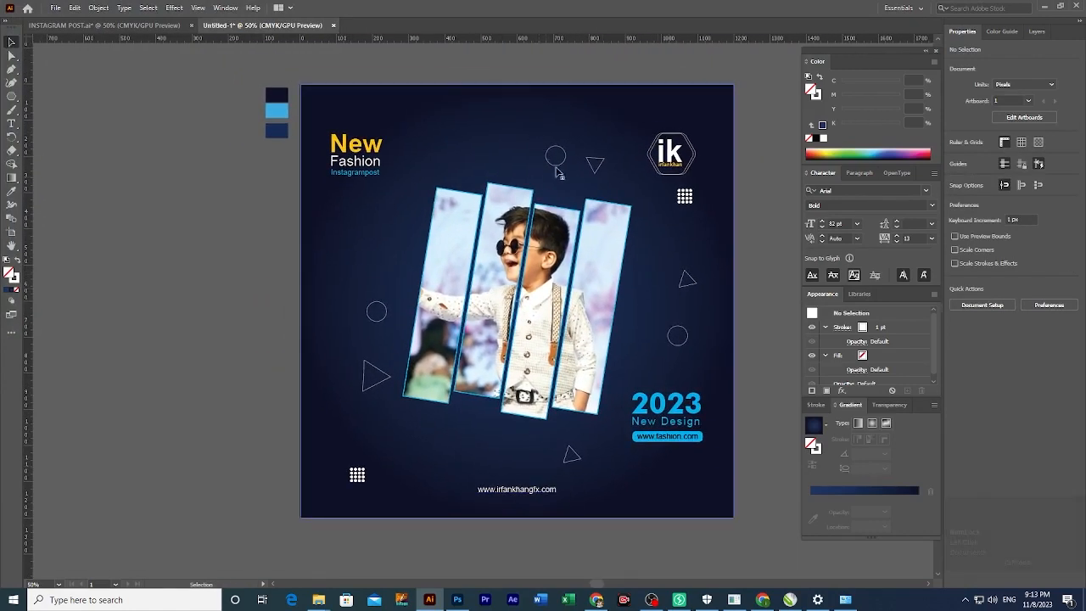
{"action": "left_click_drag", "start_coordinate": [685, 197], "coordinate": [698, 239]}
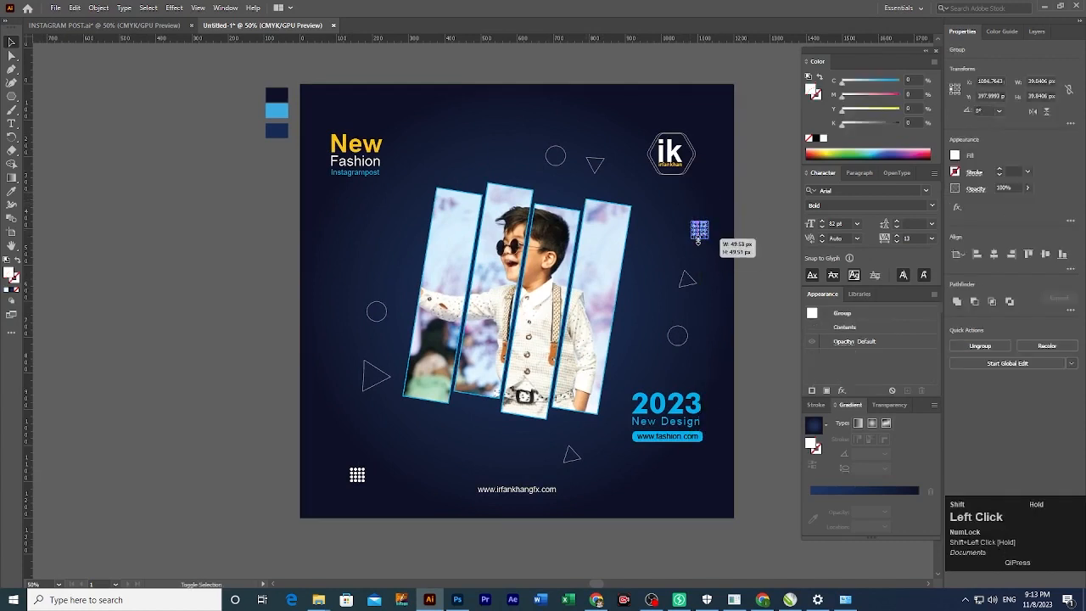
{"action": "left_click", "coordinate": [741, 272]}
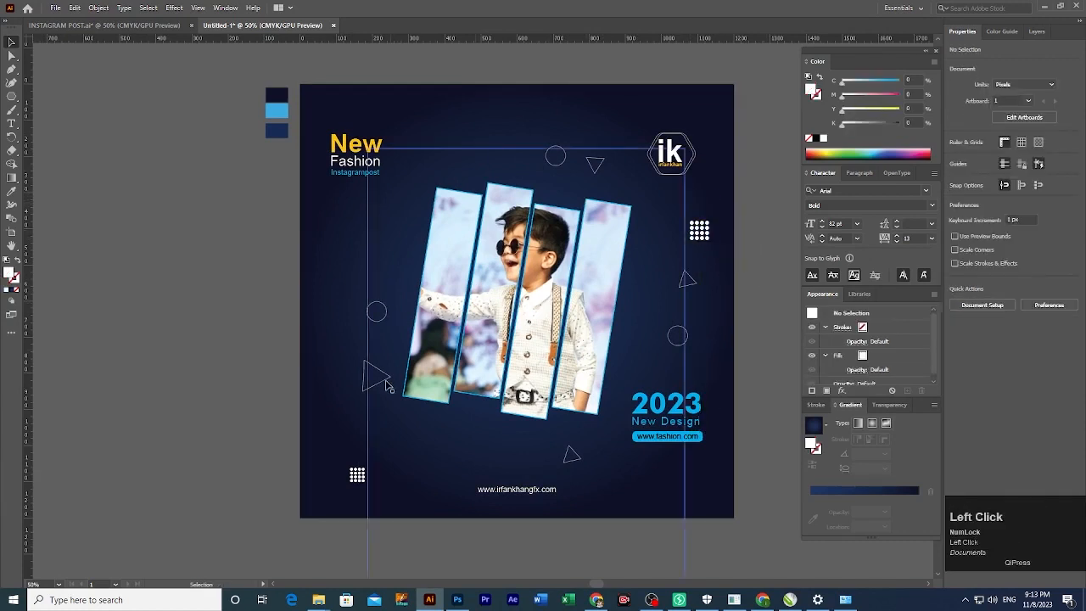
Enlarge and rotate a triangle copy at the left edge, trimming the part outside the artboard with Shape Builder.
{"action": "left_click_drag", "start_coordinate": [381, 387], "coordinate": [252, 344]}
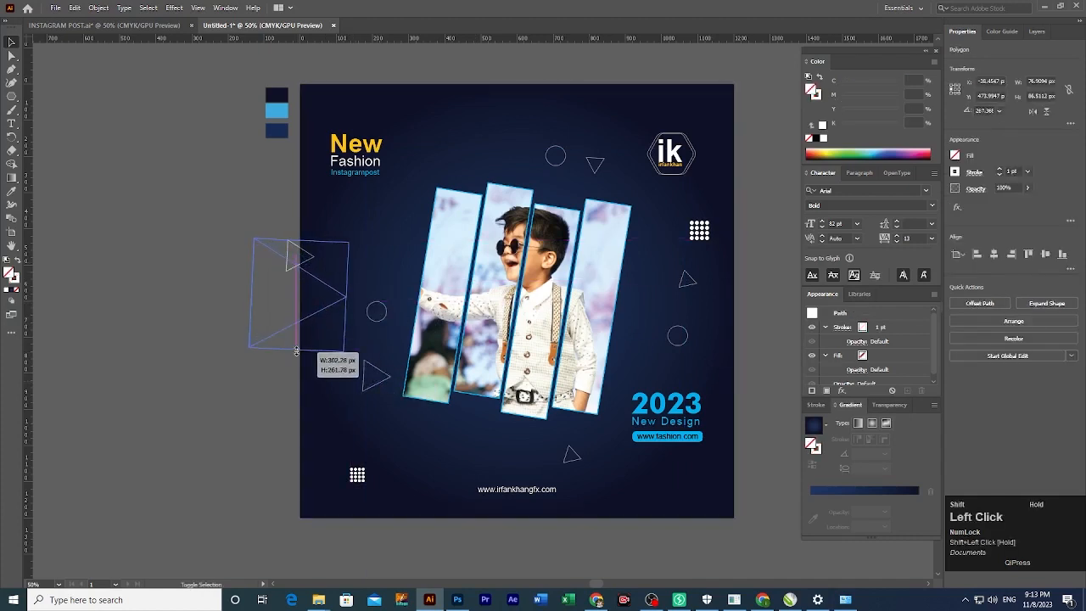
{"action": "left_click", "coordinate": [226, 368]}
{"action": "left_click", "coordinate": [252, 345]}
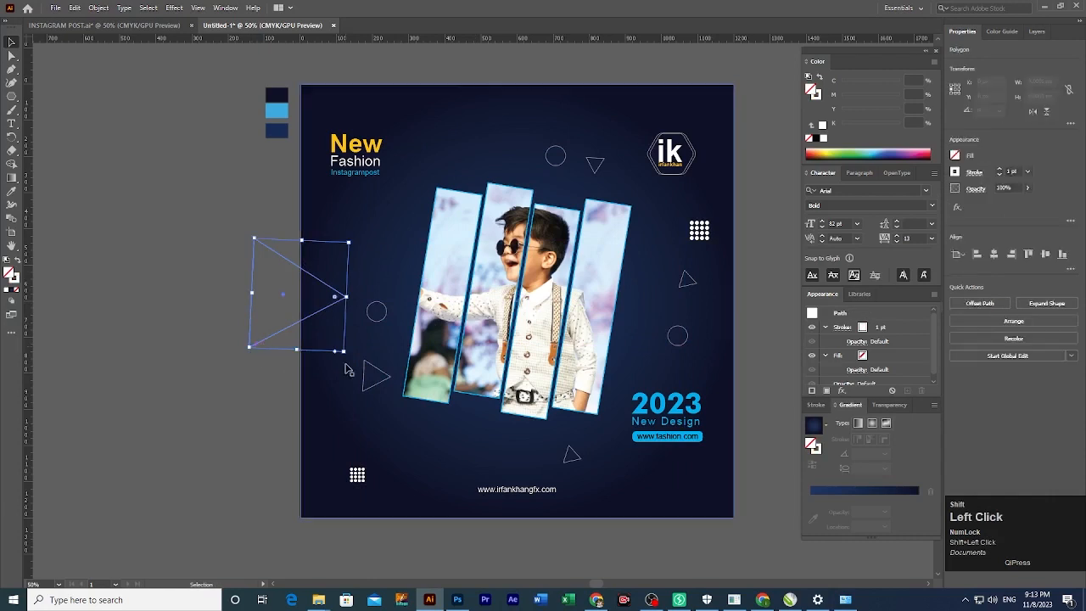
{"action": "left_click_drag", "start_coordinate": [353, 360], "coordinate": [230, 362]}
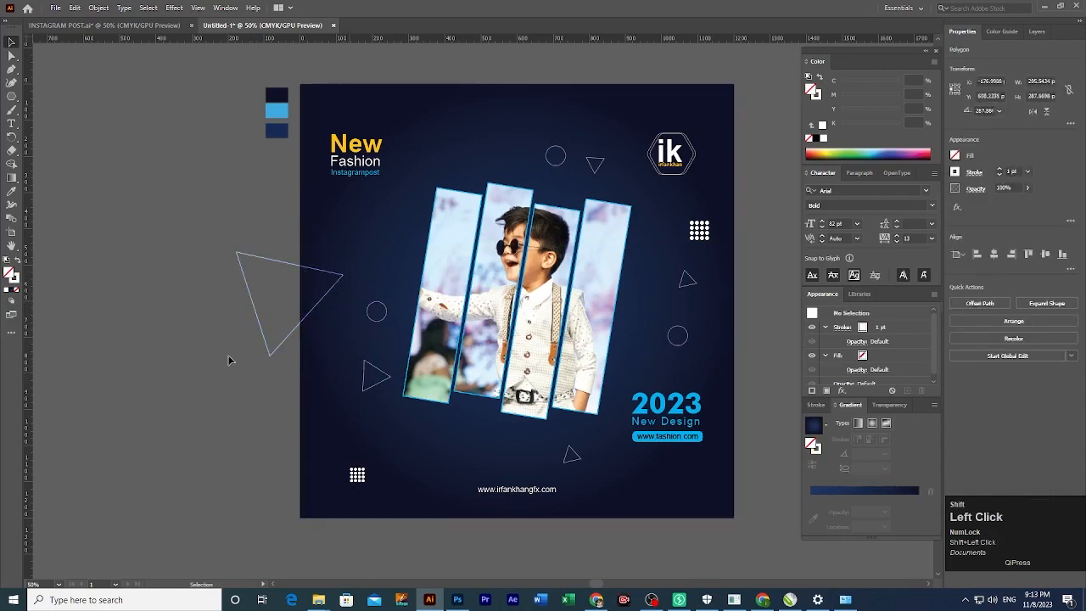
{"action": "left_click", "coordinate": [230, 362]}
{"action": "left_click", "coordinate": [307, 359], "text": "shift"}
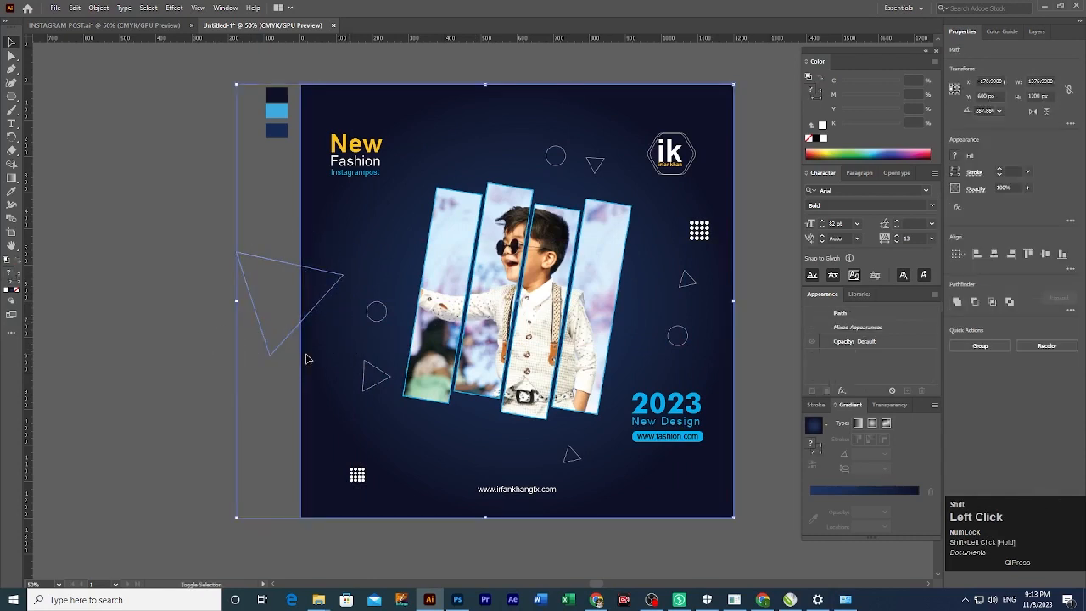
{"action": "key", "text": "shift+m"}
{"action": "left_click", "coordinate": [272, 343], "text": "alt"}
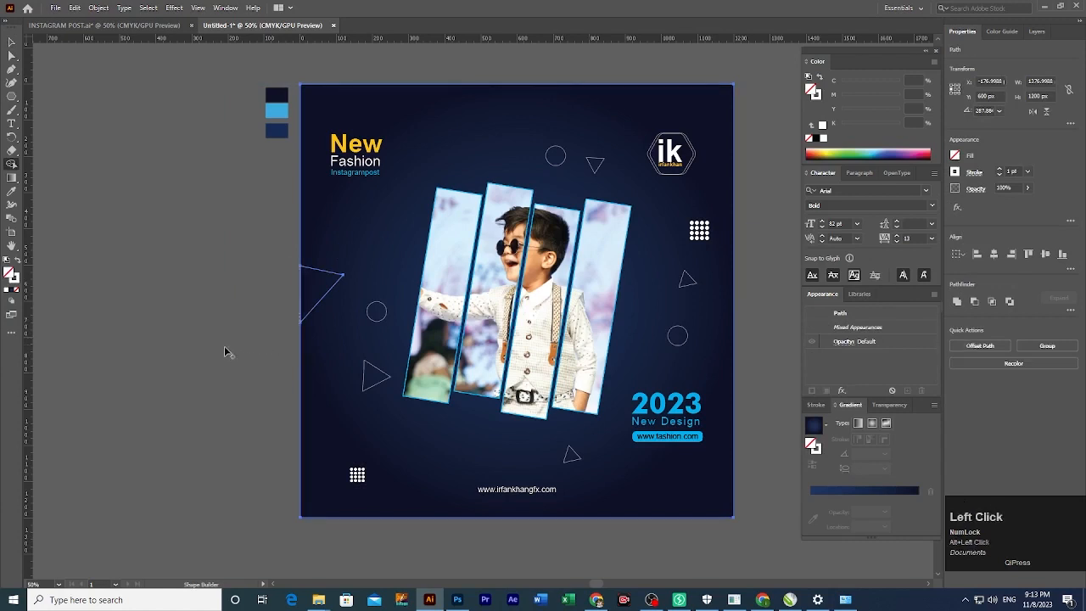
{"action": "left_click", "coordinate": [226, 352]}
Copy the cropped triangle, flip it horizontally, and snap it into the bottom-right corner.
{"action": "left_click_drag", "start_coordinate": [311, 359], "coordinate": [281, 356]}
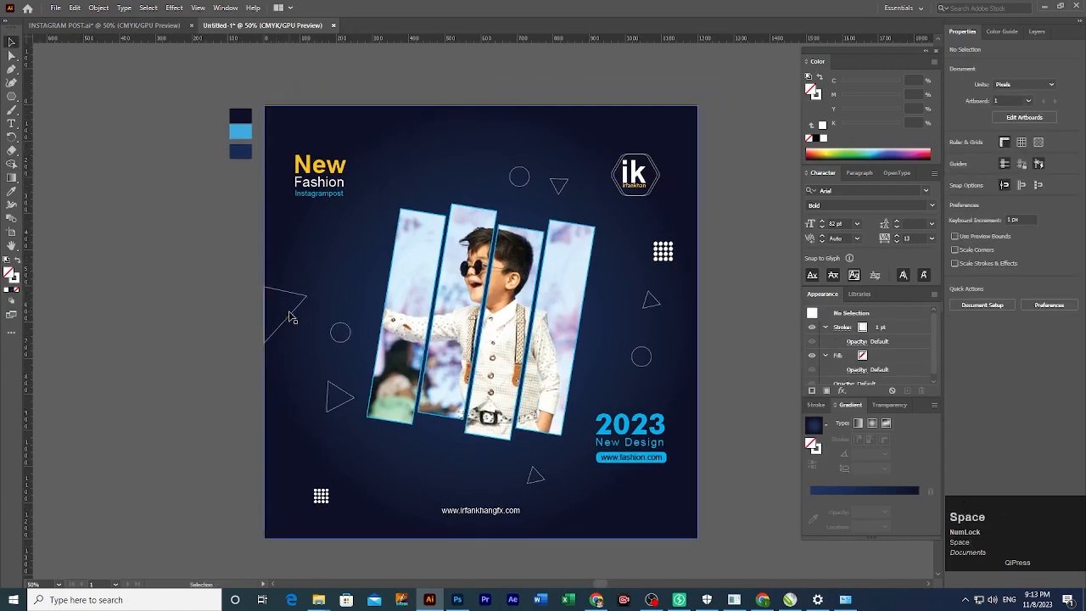
{"action": "left_click_drag", "start_coordinate": [291, 317], "coordinate": [711, 400]}
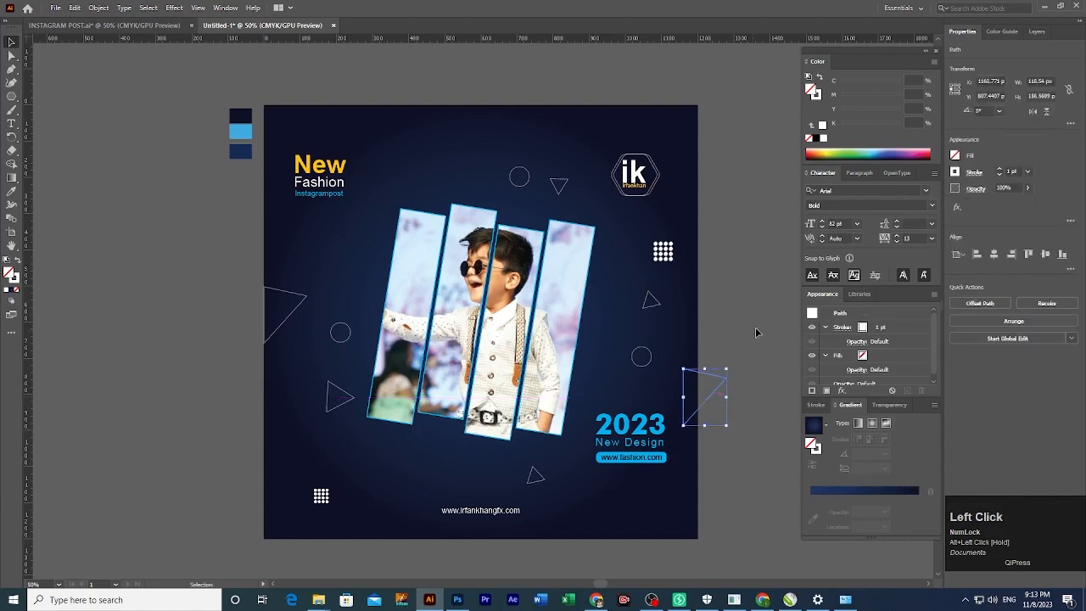
{"action": "left_click", "coordinate": [1032, 115]}
{"action": "left_click", "coordinate": [700, 370]}
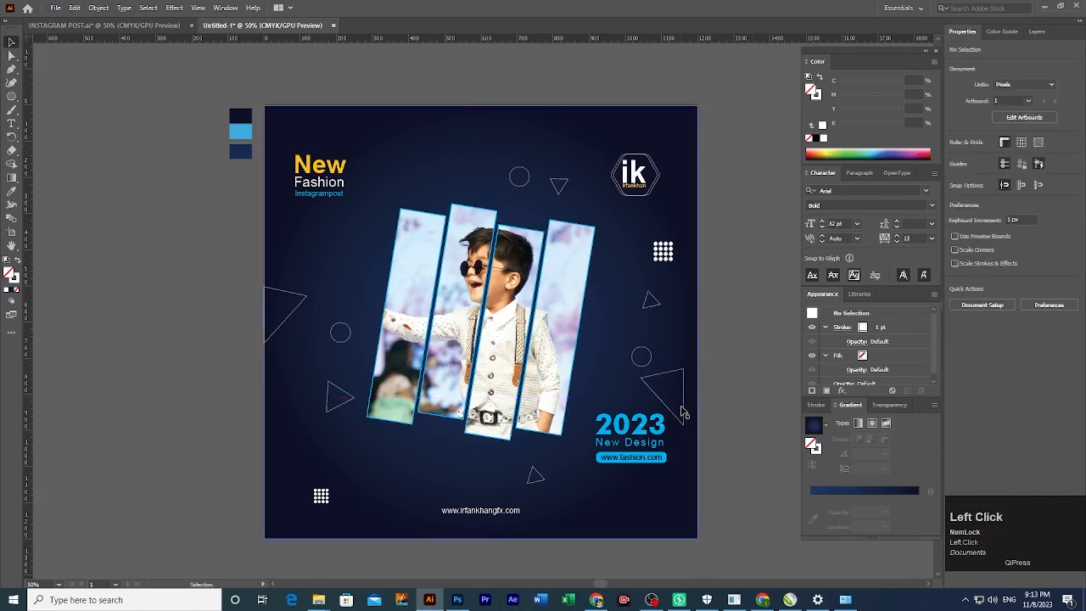
{"action": "left_click_drag", "start_coordinate": [684, 414], "coordinate": [713, 527]}
{"action": "left_click_drag", "start_coordinate": [705, 540], "coordinate": [698, 521]}
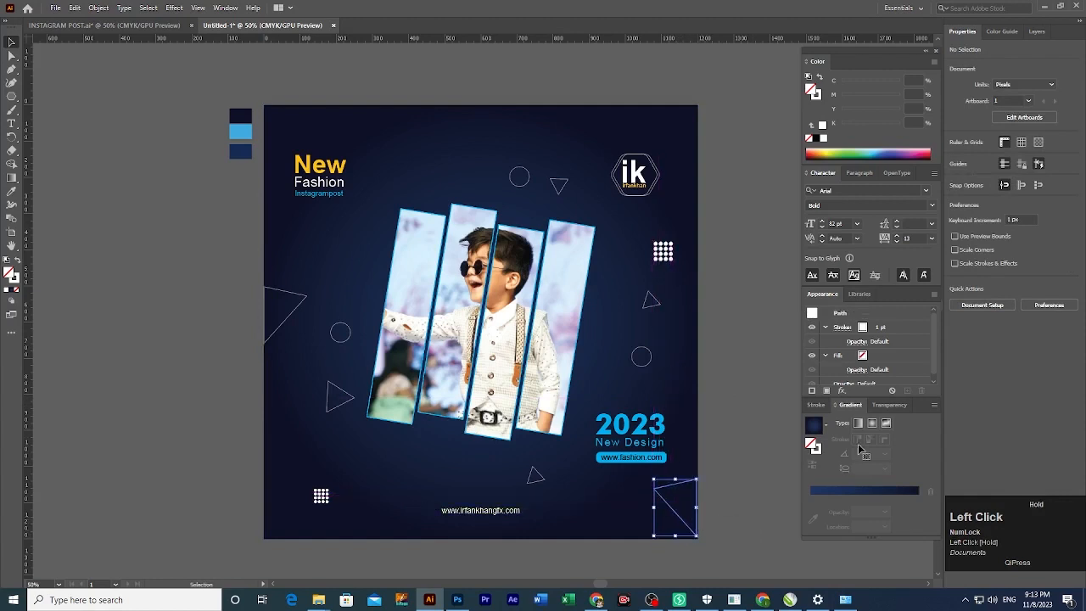
{"action": "left_click", "coordinate": [1012, 256]}
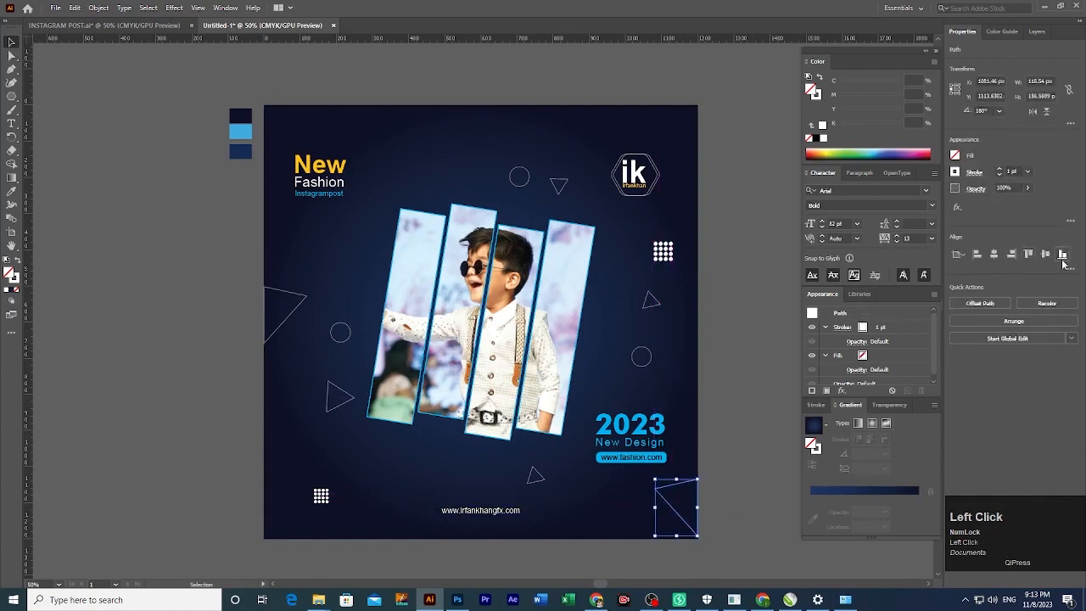
{"action": "left_click", "coordinate": [758, 427]}
{"action": "key", "text": "ctrl+minus"}
{"action": "left_click_drag", "start_coordinate": [430, 374], "coordinate": [543, 451]}
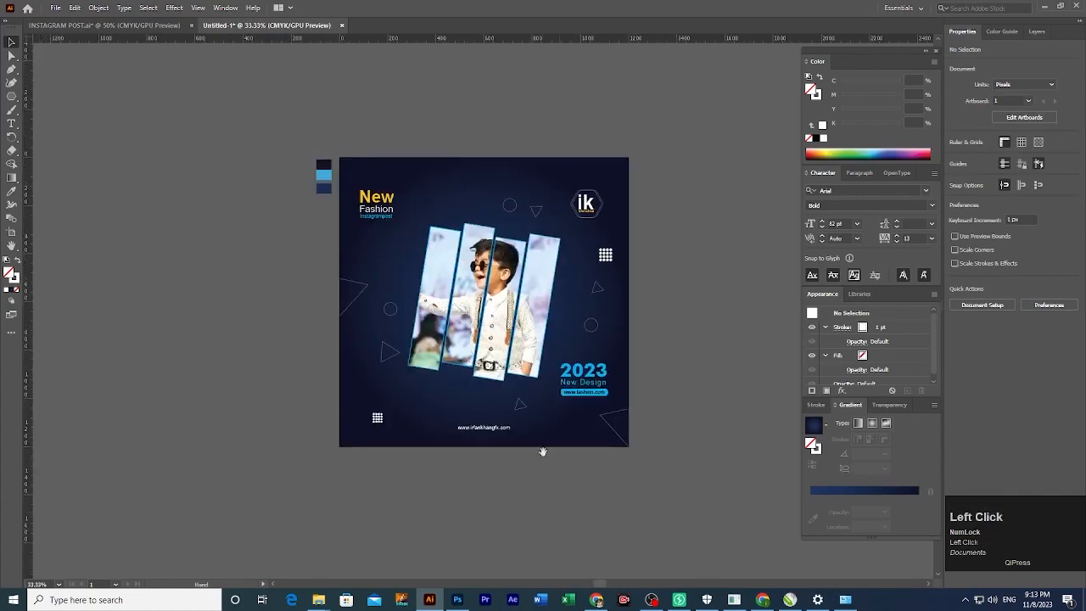
{"action": "left_click", "coordinate": [500, 337], "text": "ctrl"}
{"action": "left_click_drag", "start_coordinate": [544, 370], "coordinate": [612, 421]}
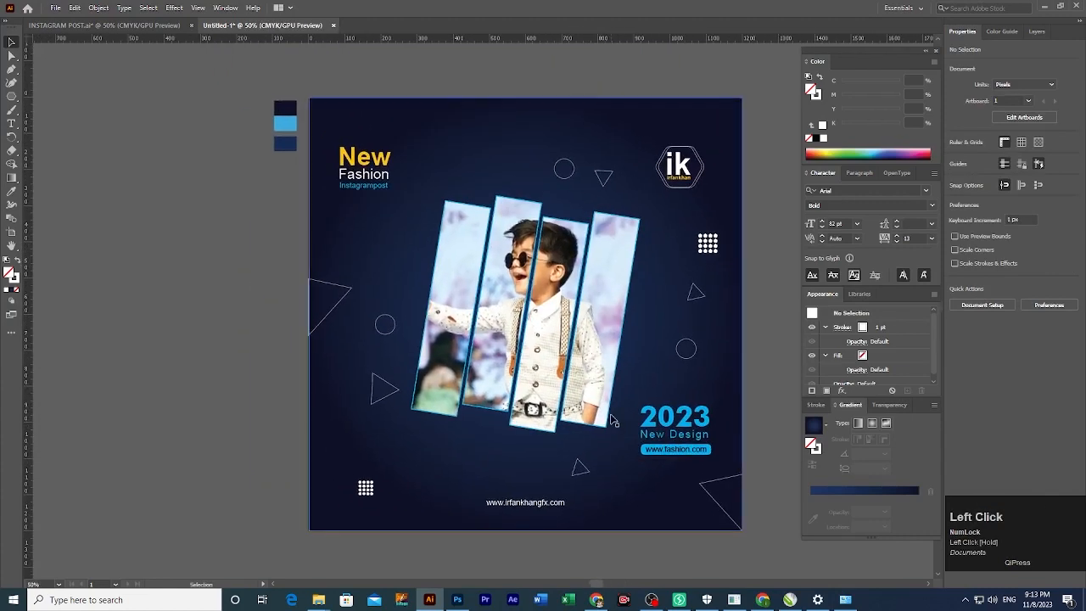
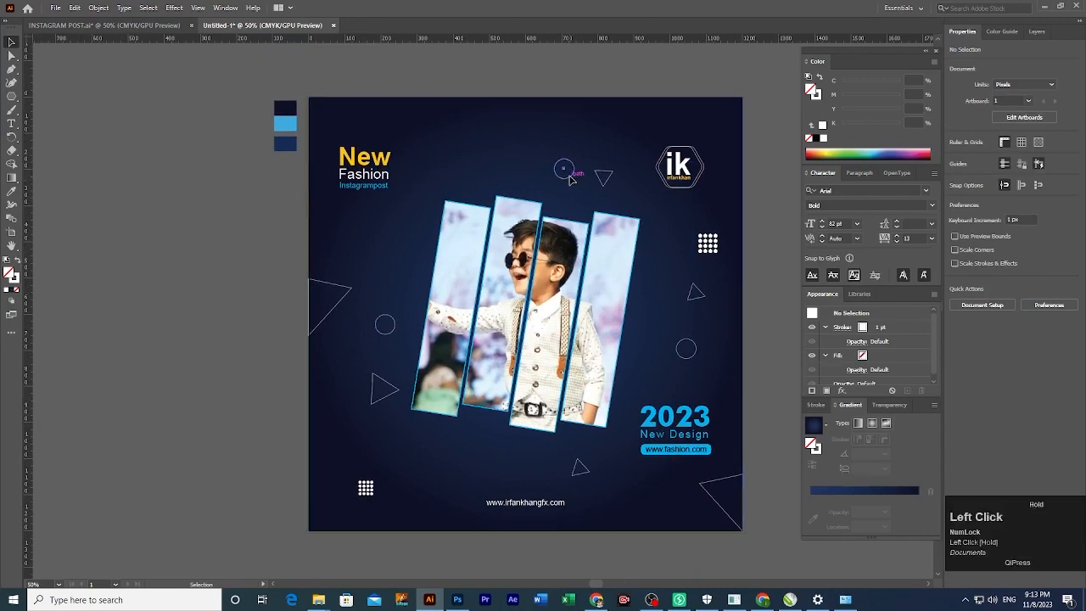
Nudge the small outlined circle leftward, away from the logo, and pan the artboard up.
{"action": "mouse_move", "coordinate": [571, 178]}
{"action": "left_mouse_down"}
{"action": "mouse_move", "coordinate": [542, 172]}
{"action": "mouse_move", "coordinate": [578, 187]}
{"action": "mouse_move", "coordinate": [568, 191]}
{"action": "left_mouse_up"}
{"action": "key", "text": "space"}
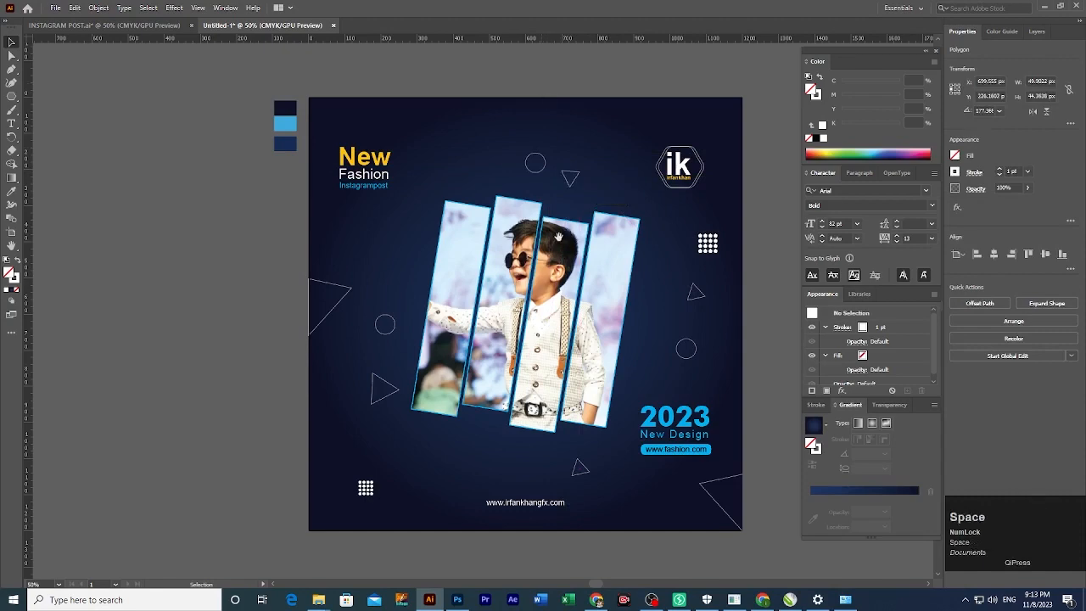
{"action": "left_click_drag", "start_coordinate": [559, 237], "coordinate": [560, 208]}
{"action": "left_click_drag", "start_coordinate": [584, 401], "coordinate": [577, 405]}
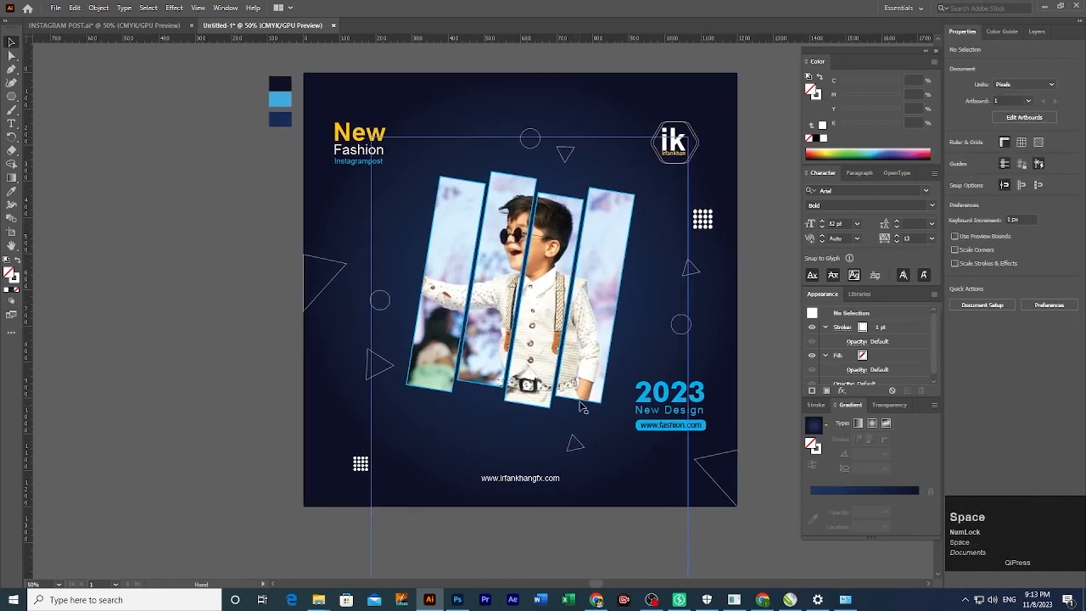
Select and deselect the website address, then the Instagrampost, Fashion and New heading texts.
{"action": "left_click", "coordinate": [543, 478]}
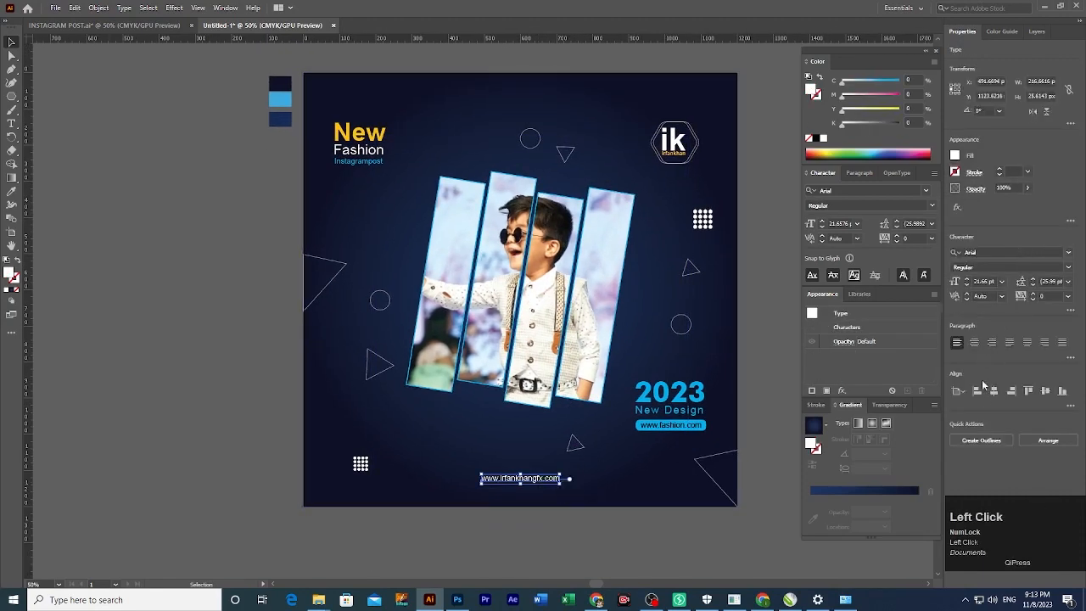
{"action": "left_click", "coordinate": [256, 388]}
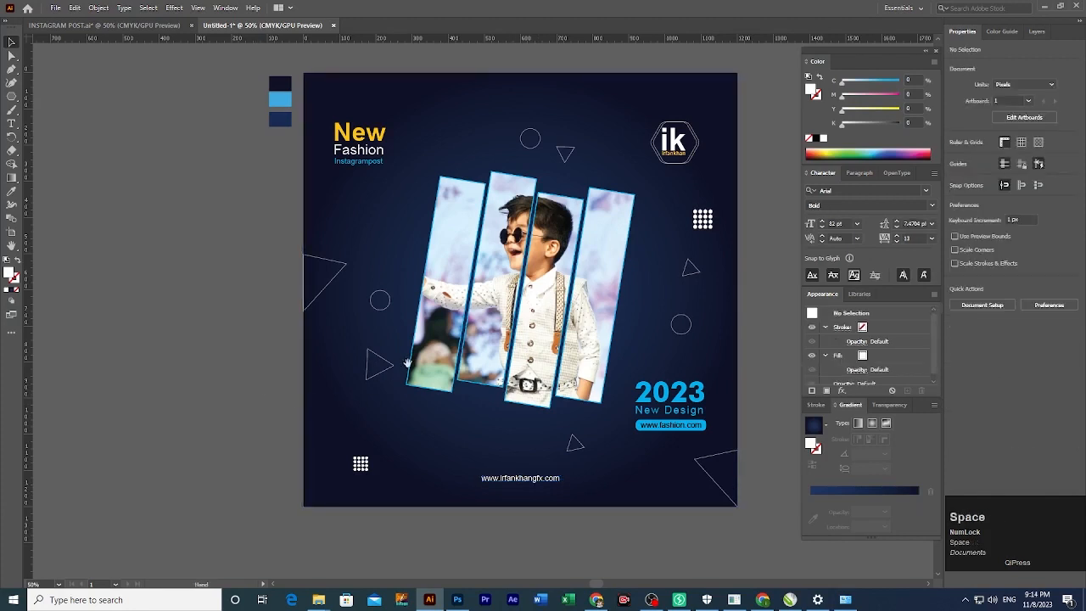
{"action": "left_click_drag", "start_coordinate": [414, 360], "coordinate": [363, 369]}
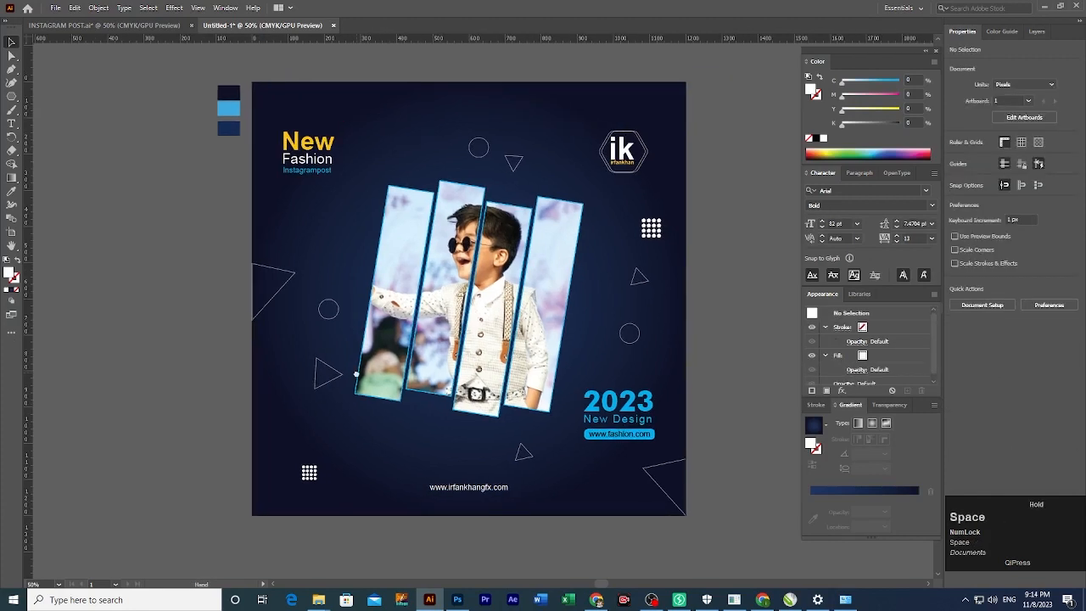
{"action": "left_click", "coordinate": [308, 170]}
{"action": "left_click", "coordinate": [307, 159], "text": "shift"}
{"action": "left_click", "coordinate": [302, 142], "text": "shift"}
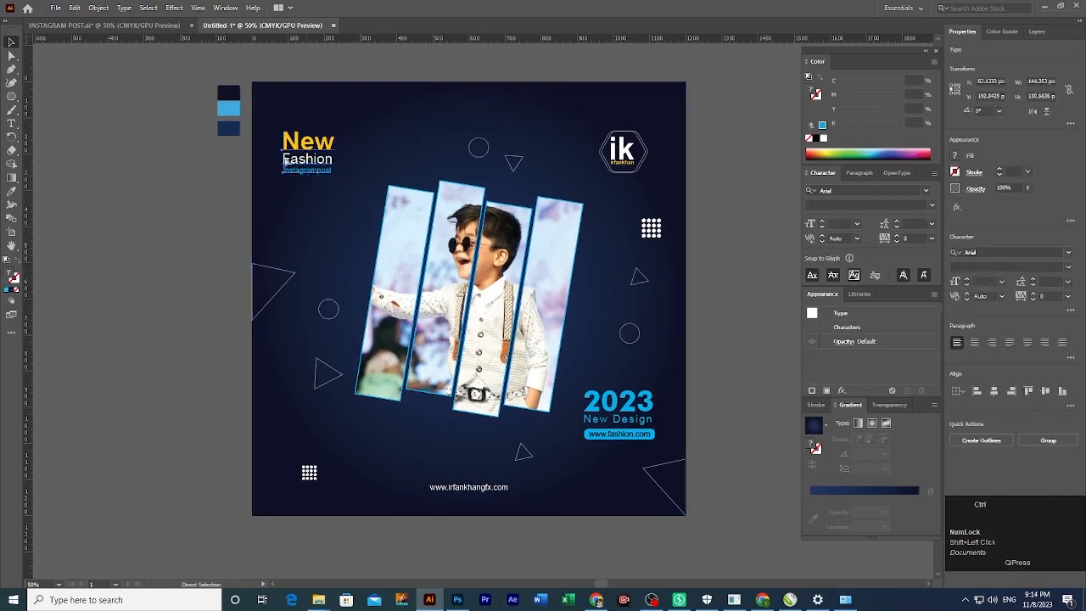
{"action": "left_click", "coordinate": [126, 245]}
{"action": "left_click_drag", "start_coordinate": [126, 245], "coordinate": [134, 242]}
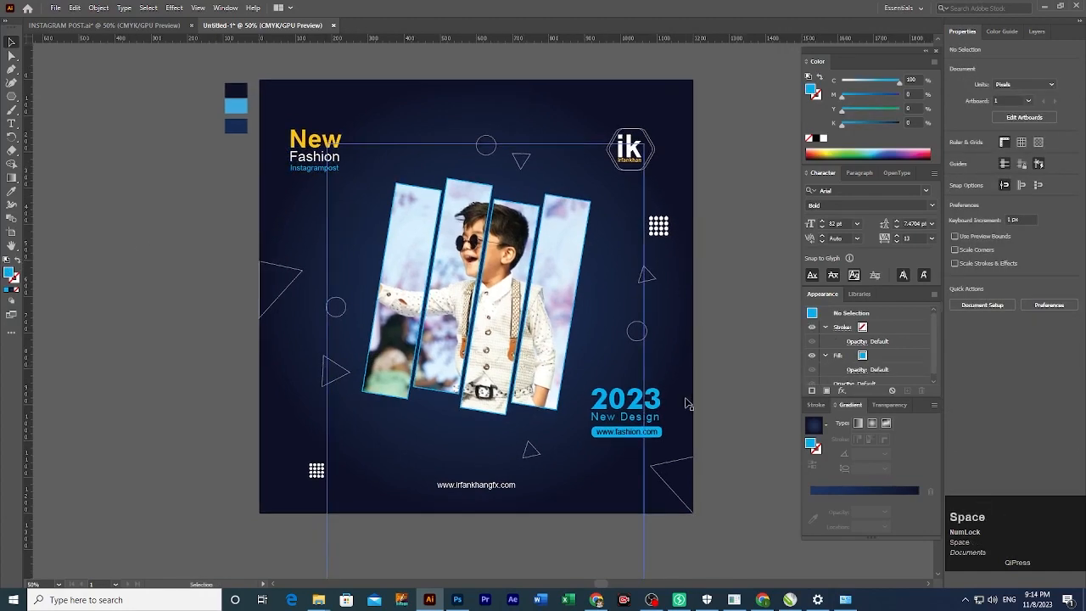
Zoom in on the lower part of the post, past the 2023 text, to the website line.
{"action": "left_click", "coordinate": [618, 407], "text": "ctrl"}
{"action": "left_click", "coordinate": [477, 317], "text": "ctrl"}
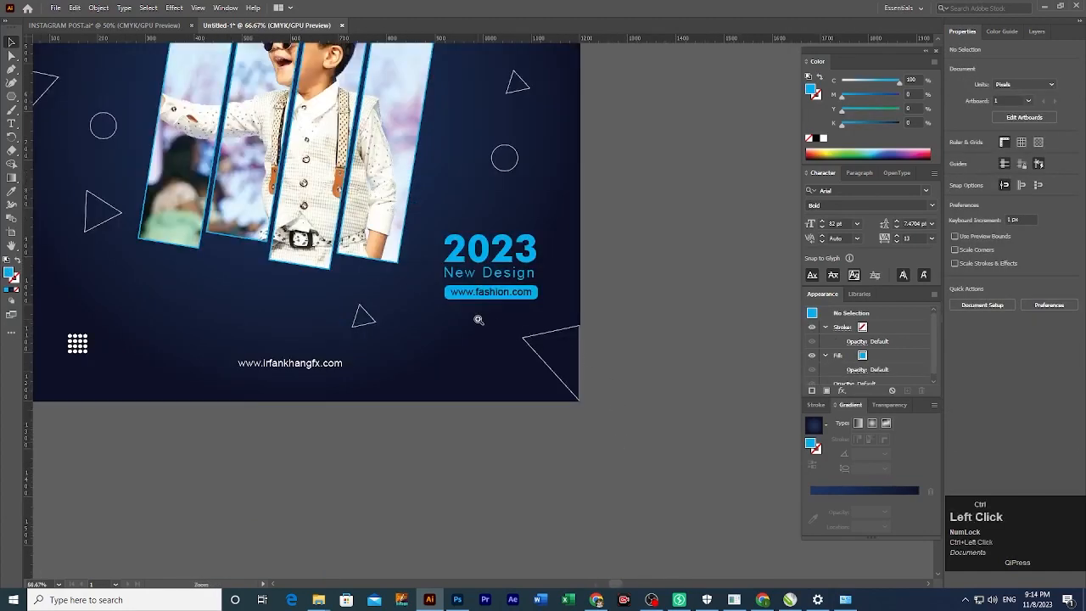
{"action": "left_click", "coordinate": [498, 297], "text": "ctrl"}
{"action": "scroll", "coordinate": [342, 432], "scroll_direction": "left", "scroll_amount": 3}
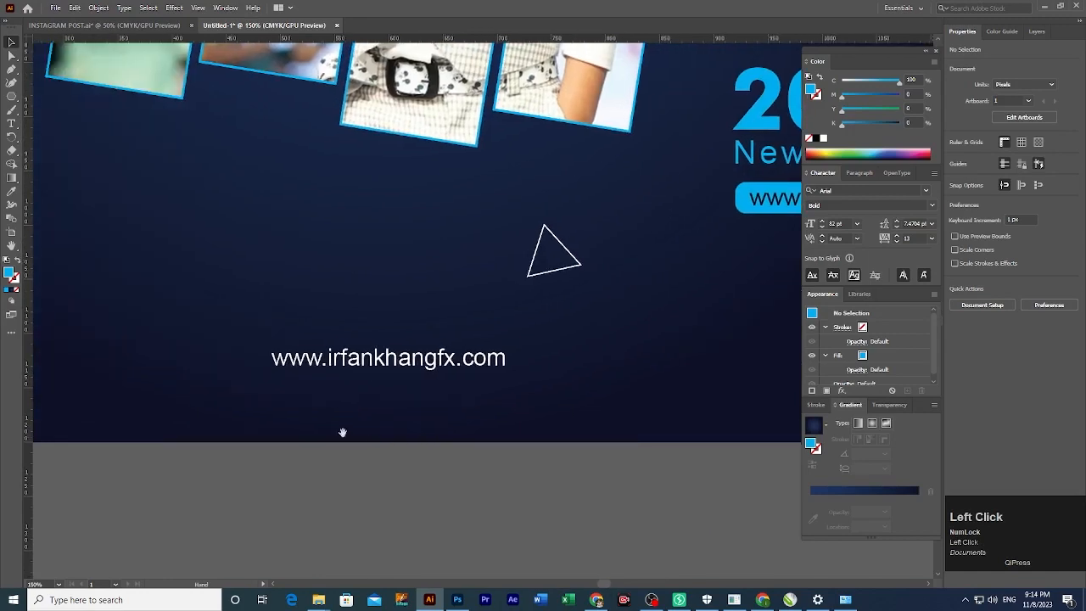
{"action": "left_click", "coordinate": [364, 455], "text": "ctrl"}
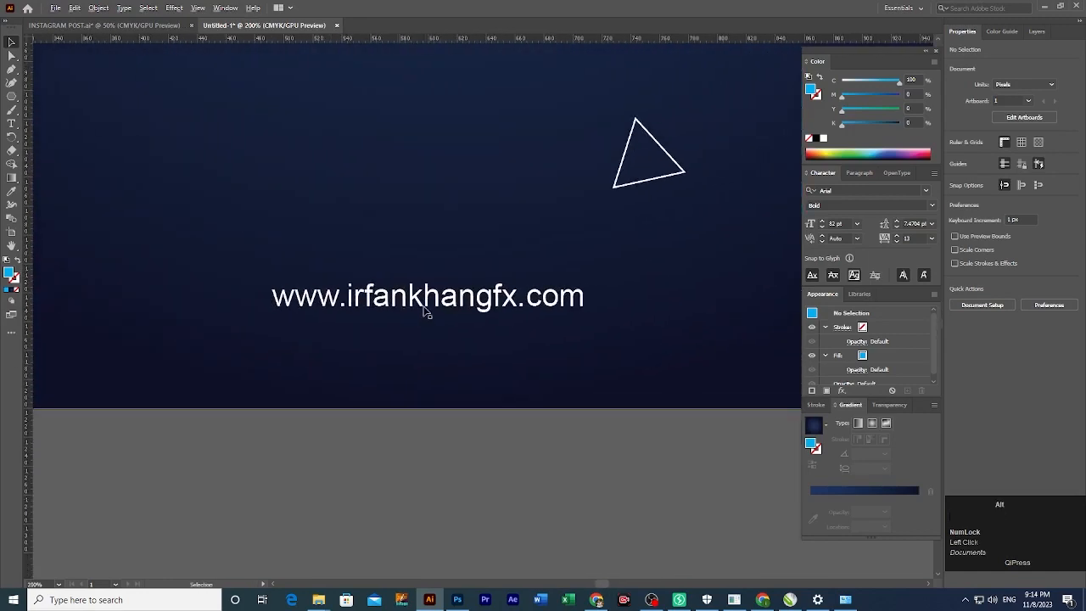
Duplicate the website address line just below it and retype the copy as 0315-750.
{"action": "left_click_drag", "start_coordinate": [424, 308], "coordinate": [419, 338]}
{"action": "key", "text": "t"}
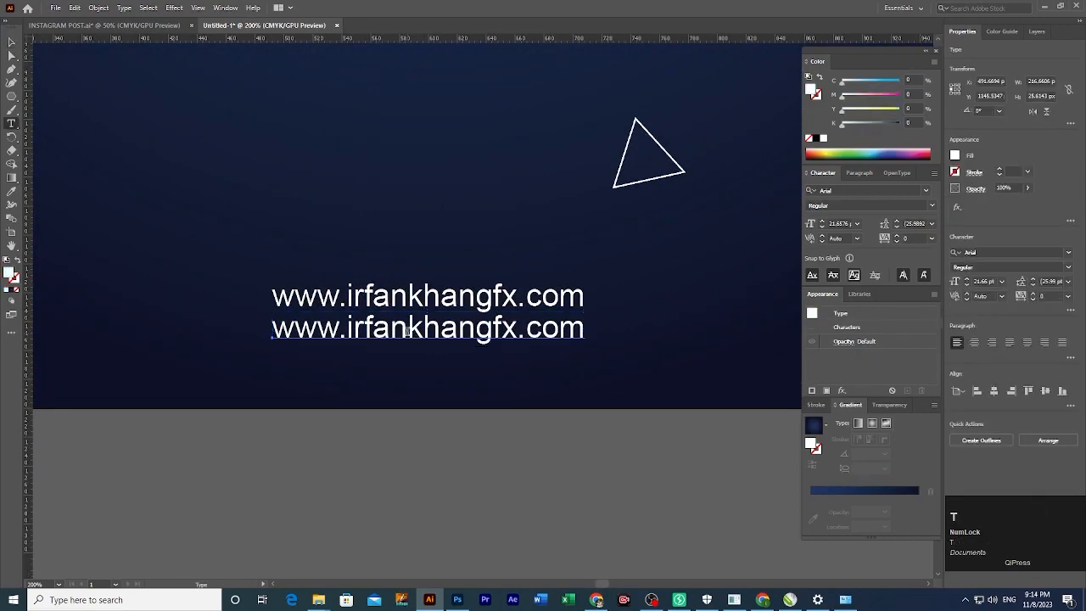
{"action": "triple_click", "coordinate": [407, 331]}
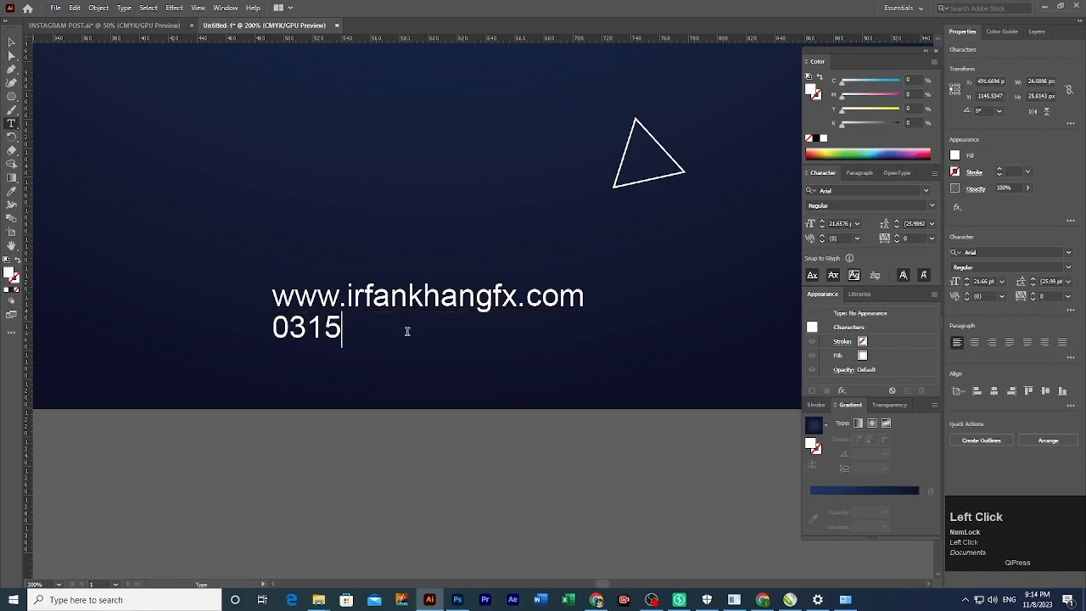
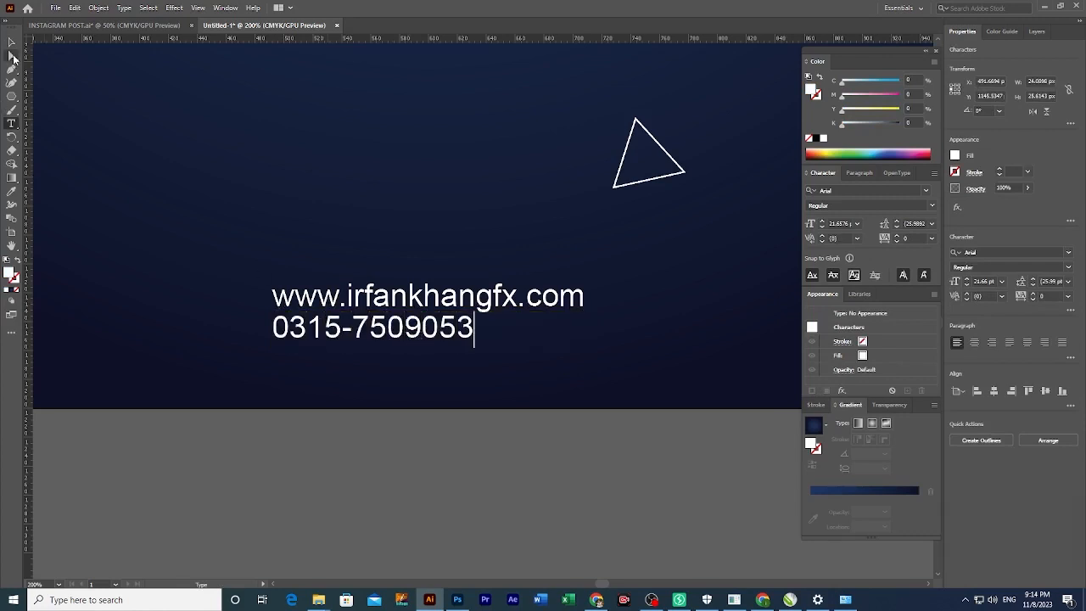
Prefix the number with 'Contact:', removing the stray # sign and extra space.
{"action": "key", "text": "Home"}
{"action": "type", "text": "Conta"}
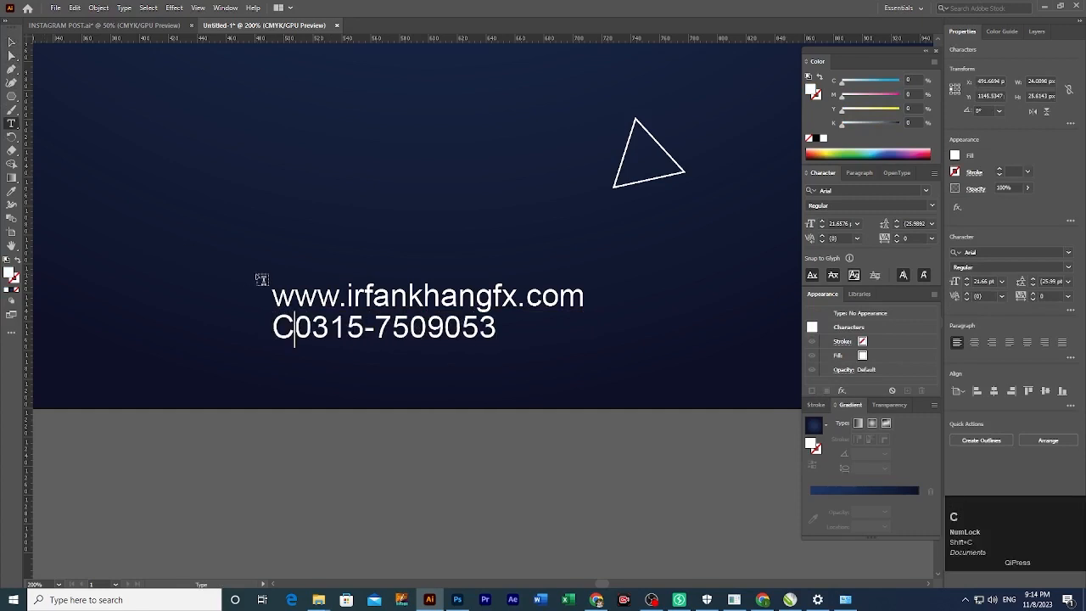
{"action": "type", "text": "ct"}
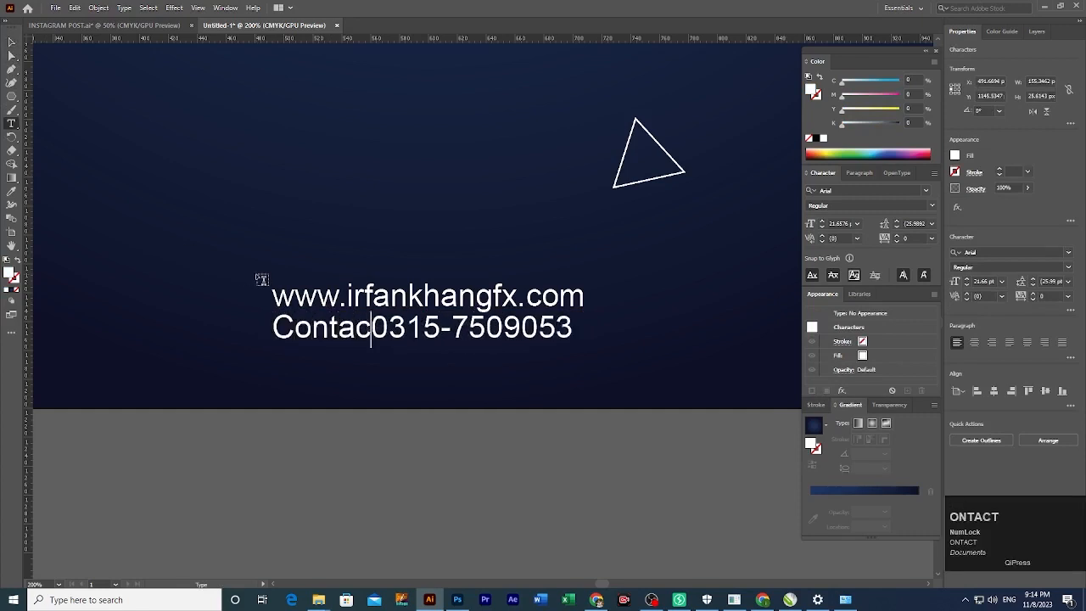
{"action": "type", "text": ":"}
{"action": "key", "text": "BackSpace"}
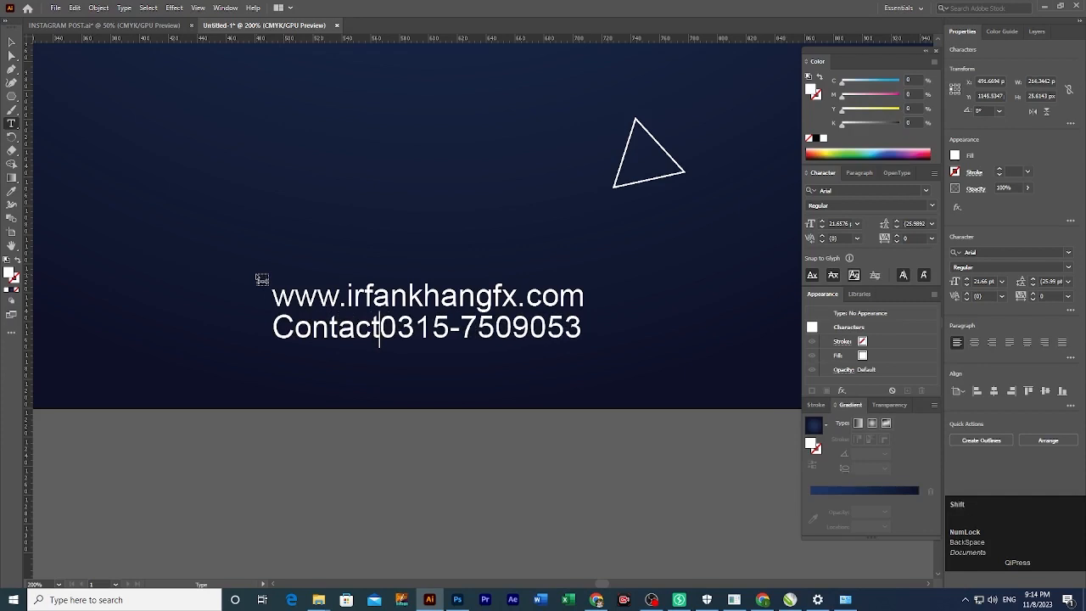
{"action": "type", "text": "#"}
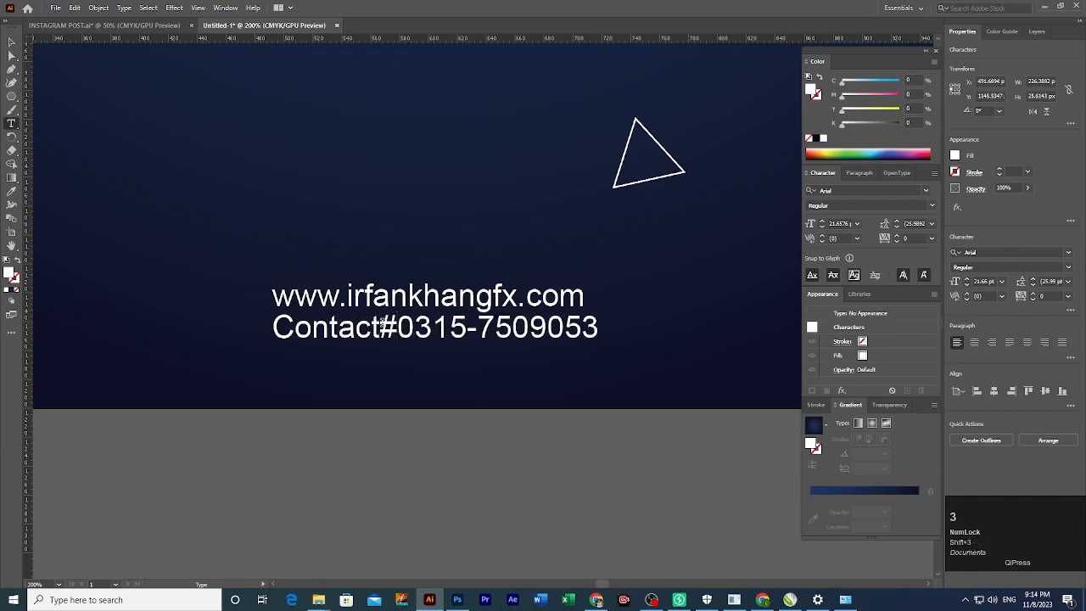
{"action": "left_click", "coordinate": [381, 326]}
{"action": "type", "text": ":"}
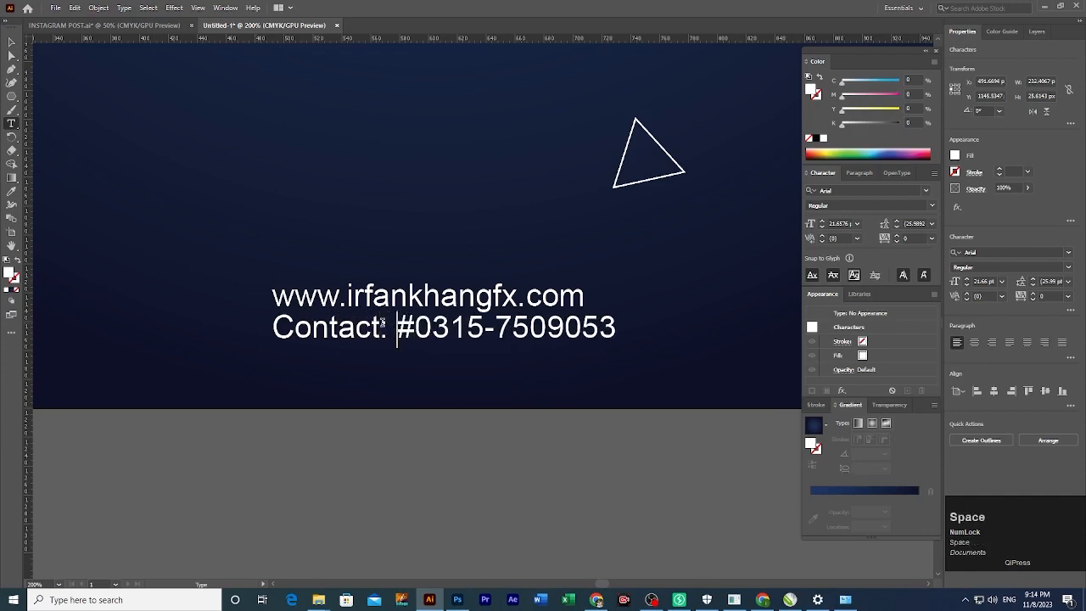
{"action": "key", "text": "Right"}
{"action": "key", "text": "Left"}
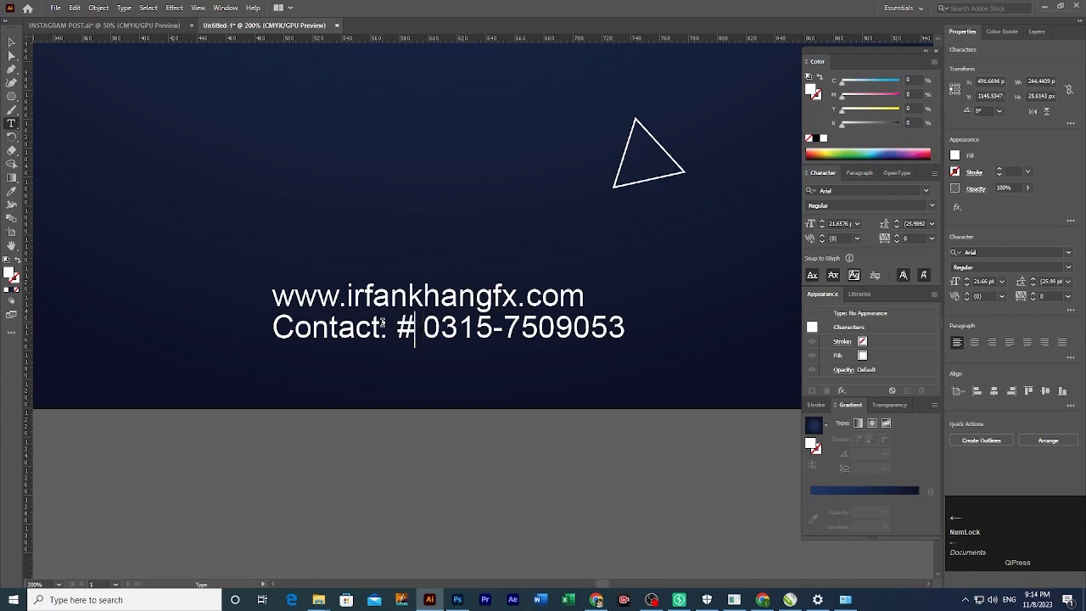
{"action": "key", "text": "Delete"}
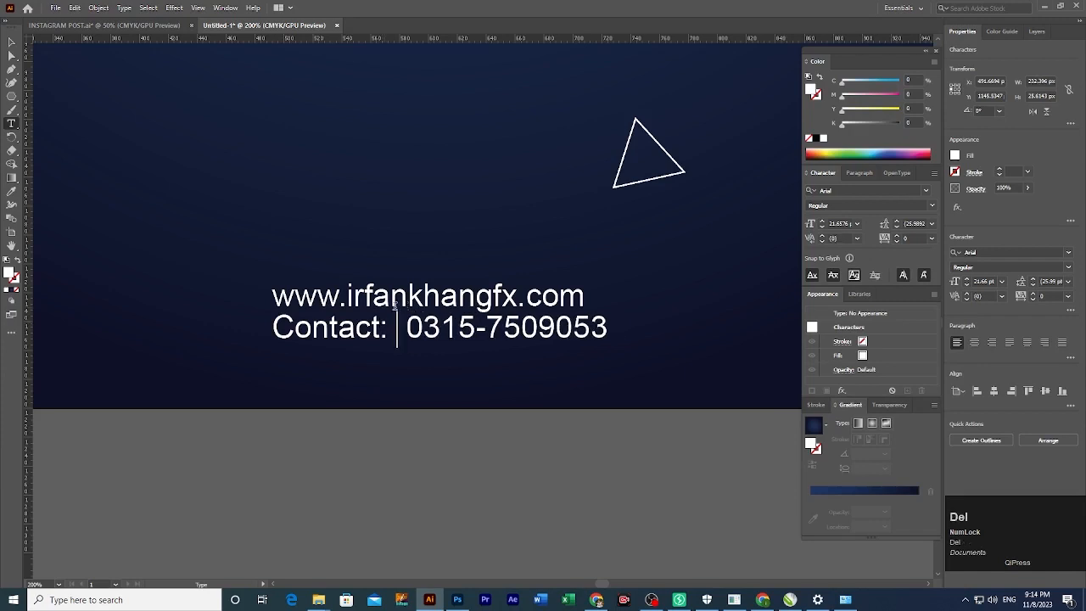
{"action": "key", "text": "Delete"}
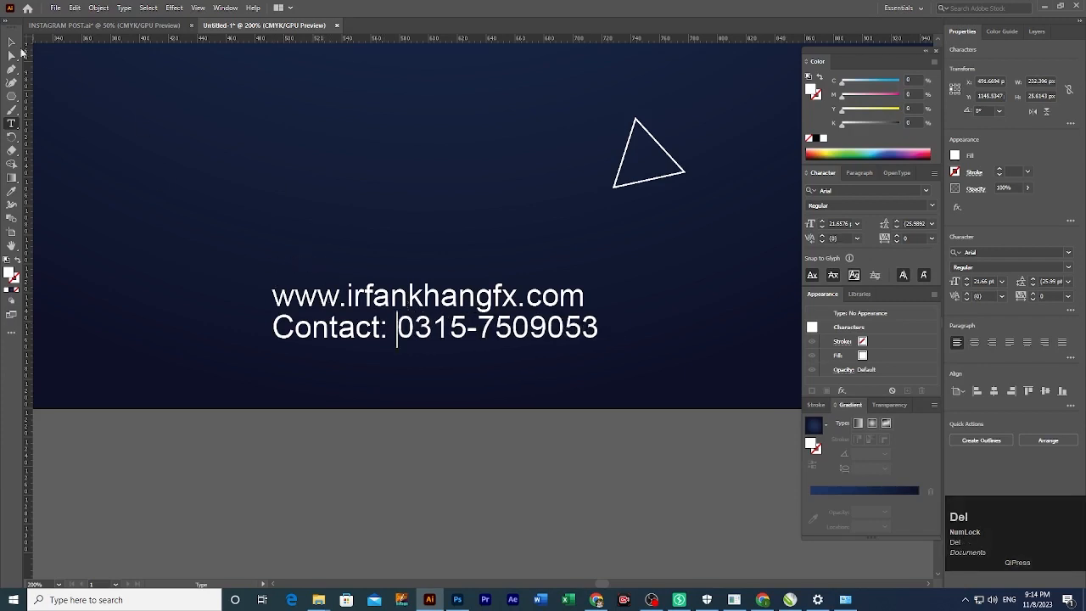
{"action": "left_click", "coordinate": [12, 40]}
Scale the contact line down slightly.
{"action": "mouse_move", "coordinate": [436, 343]}
{"action": "left_mouse_down"}
{"action": "mouse_move", "coordinate": [413, 355]}
{"action": "mouse_move", "coordinate": [430, 344]}
{"action": "left_mouse_up"}
{"action": "left_click", "coordinate": [442, 354]}
{"action": "left_click", "coordinate": [445, 340]}
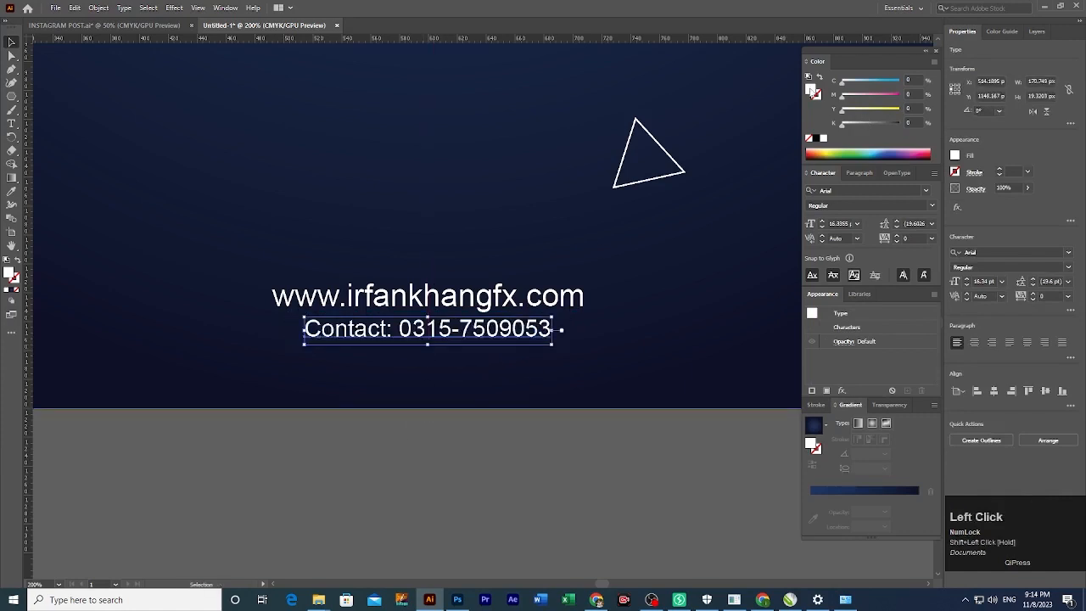
Fill the contact text with a saturated yellow-orange, then zoom out to the whole post.
{"action": "double_click", "coordinate": [811, 88]}
{"action": "left_click", "coordinate": [373, 332]}
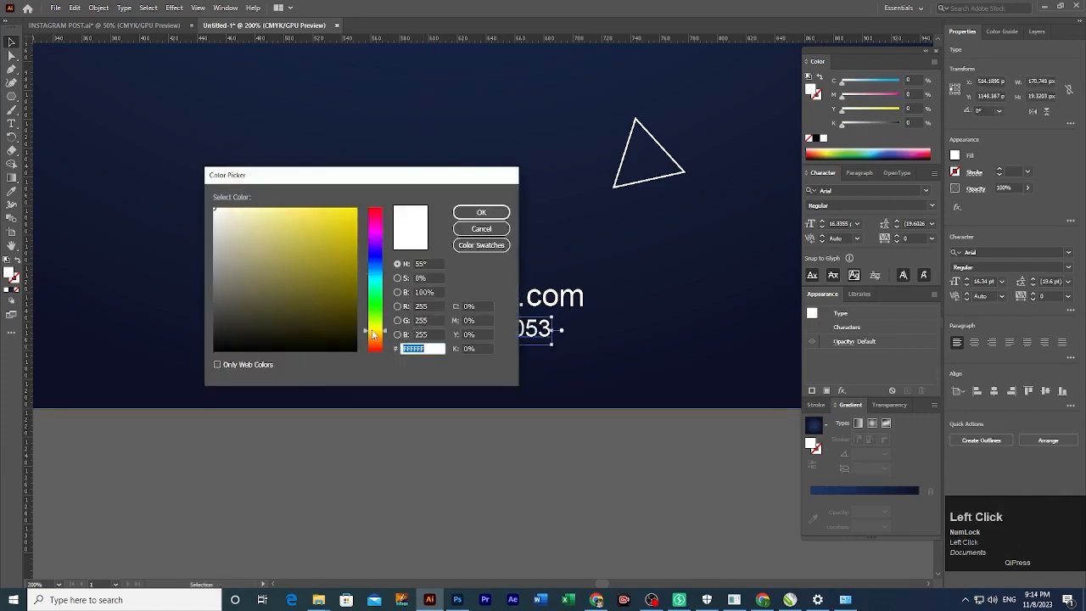
{"action": "left_click_drag", "start_coordinate": [324, 278], "coordinate": [380, 214]}
{"action": "left_click_drag", "start_coordinate": [381, 334], "coordinate": [387, 334]}
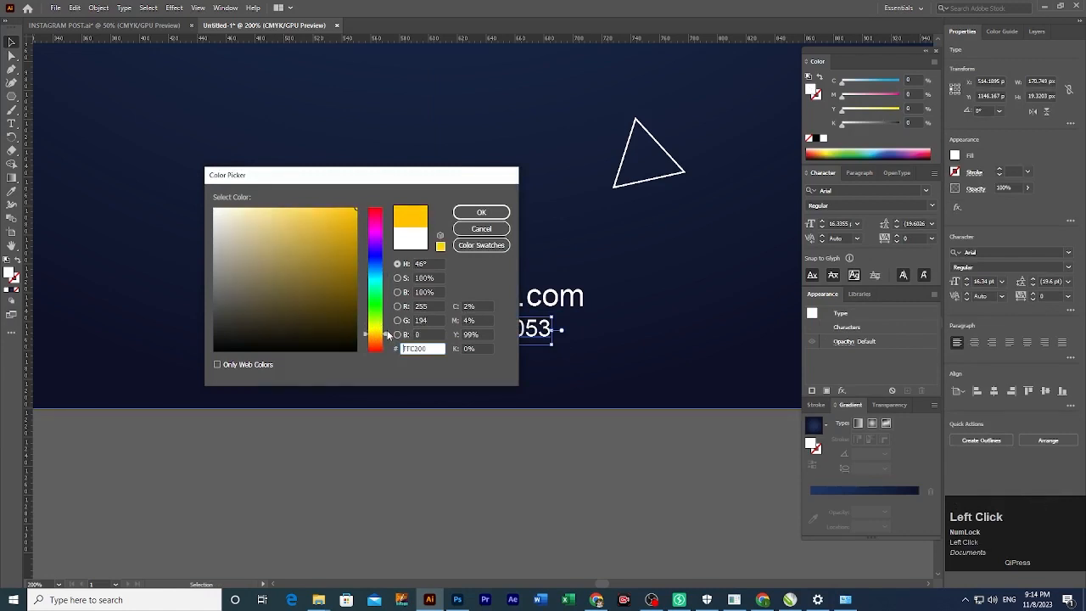
{"action": "left_click", "coordinate": [481, 212]}
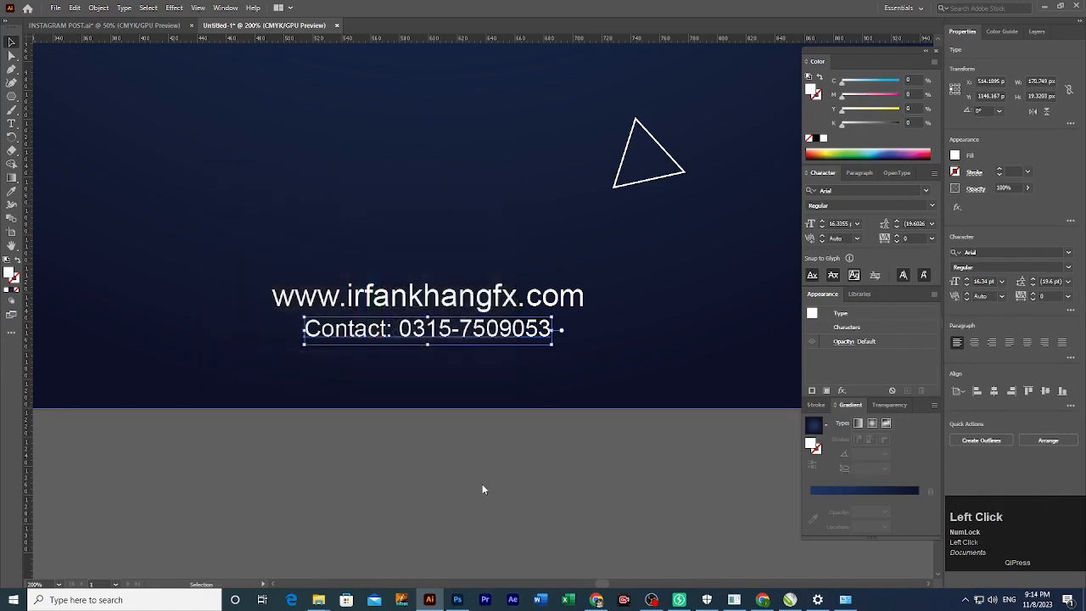
{"action": "left_click", "coordinate": [481, 489]}
{"action": "left_click", "coordinate": [496, 332]}
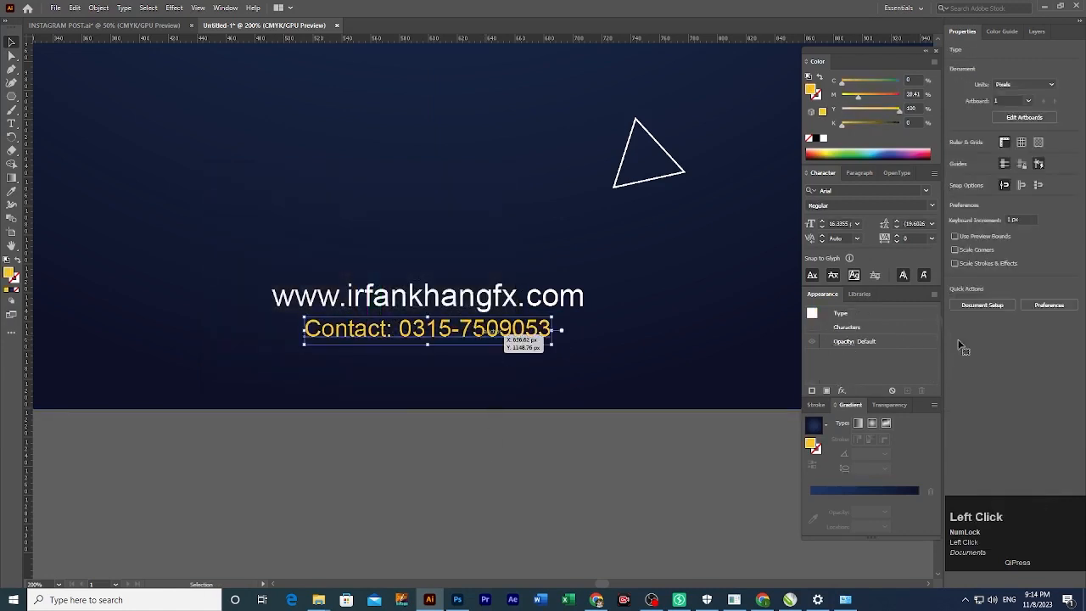
{"action": "left_click", "coordinate": [589, 421]}
{"action": "left_click", "coordinate": [549, 324], "text": "ctrl+alt"}
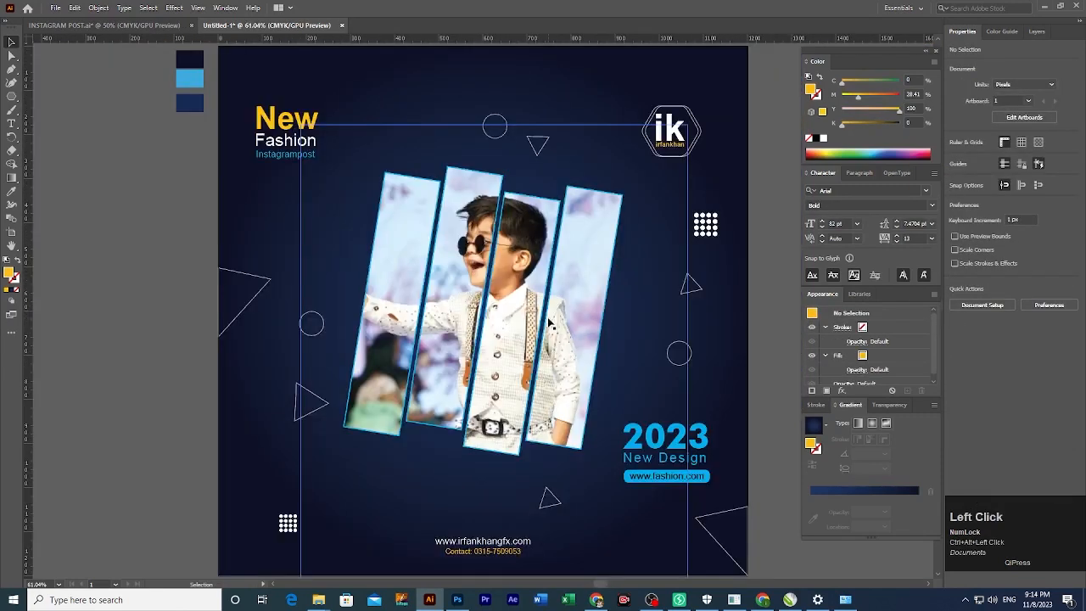
{"action": "left_click", "coordinate": [679, 298]}
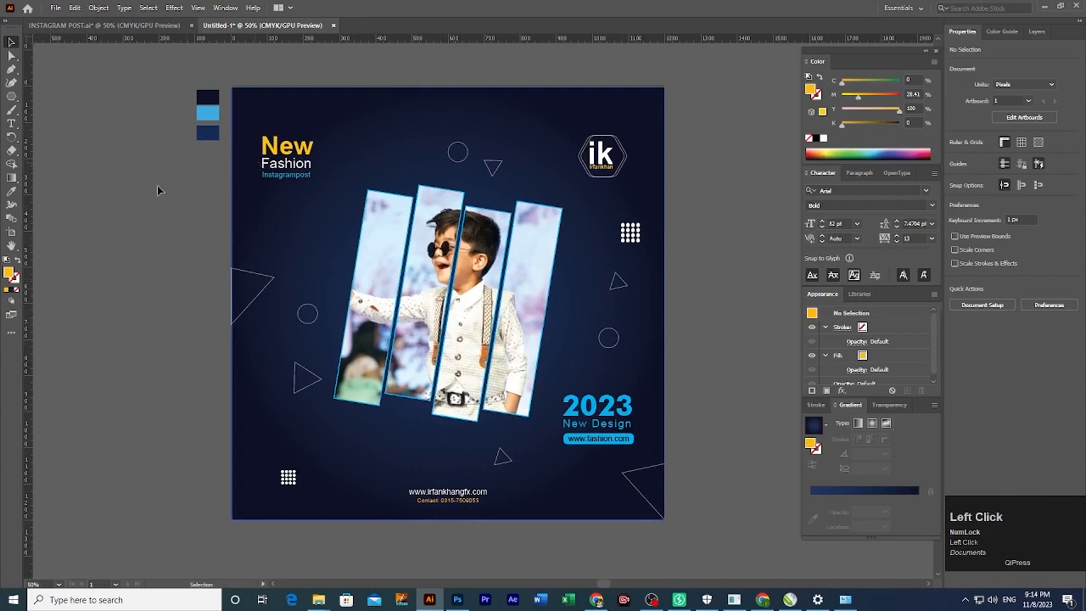
Start an Export As and browse to the instagram post > MAIL folder.
{"action": "left_click", "coordinate": [55, 8]}
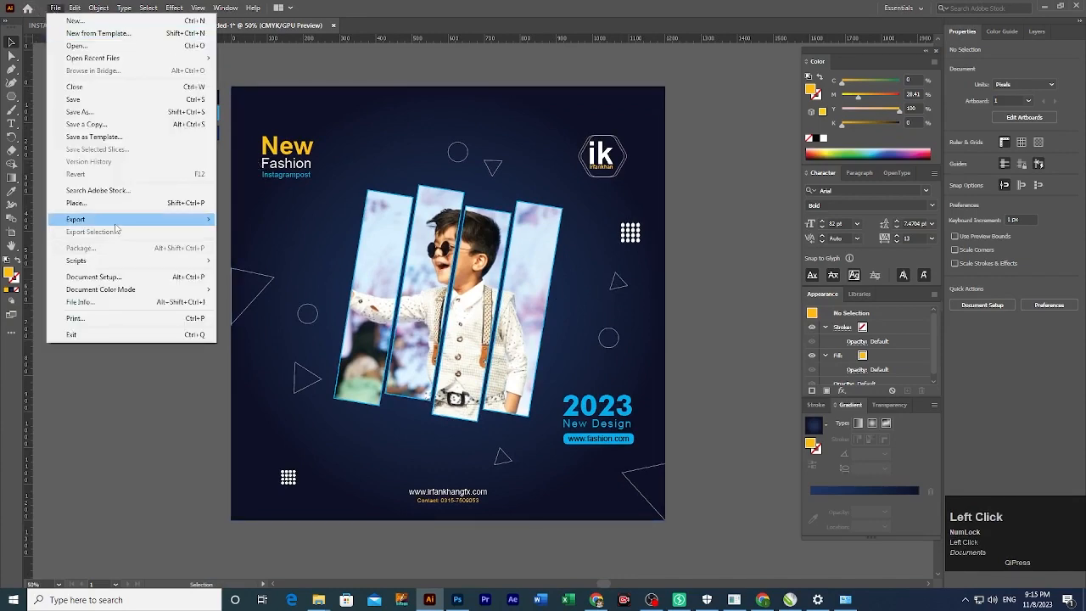
{"action": "mouse_move", "coordinate": [117, 224]}
{"action": "left_click", "coordinate": [252, 234]}
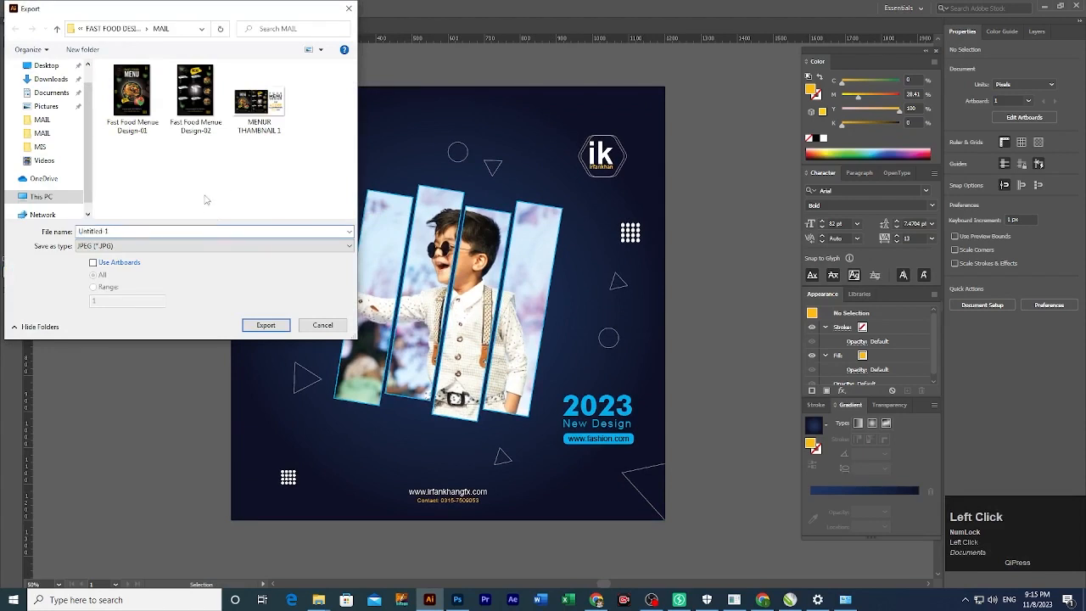
{"action": "key", "text": "BackSpace"}
{"action": "key", "text": "BackSpace"}
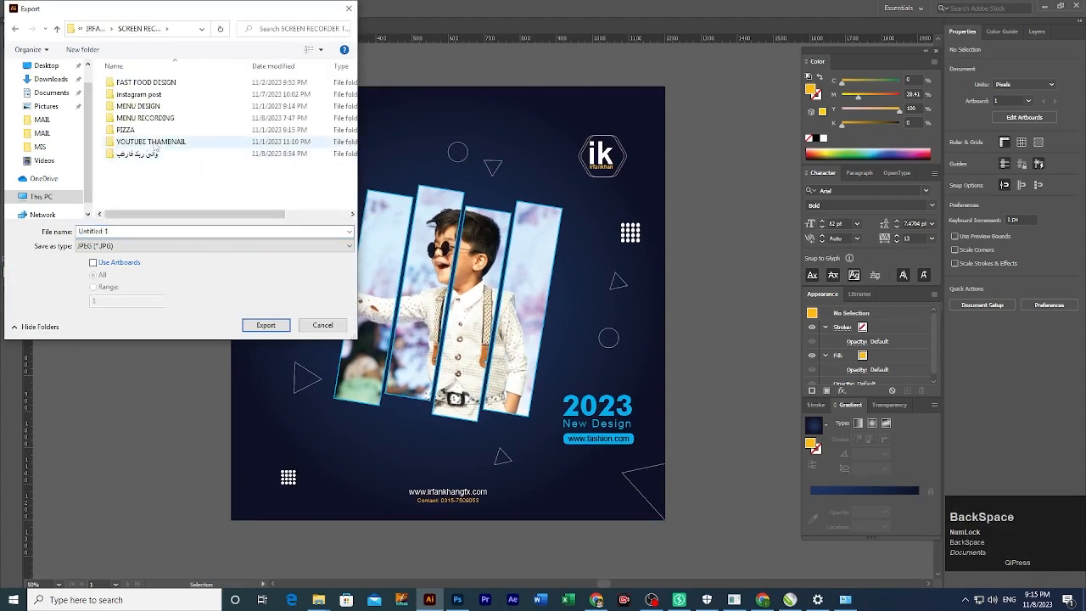
{"action": "double_click", "coordinate": [141, 95]}
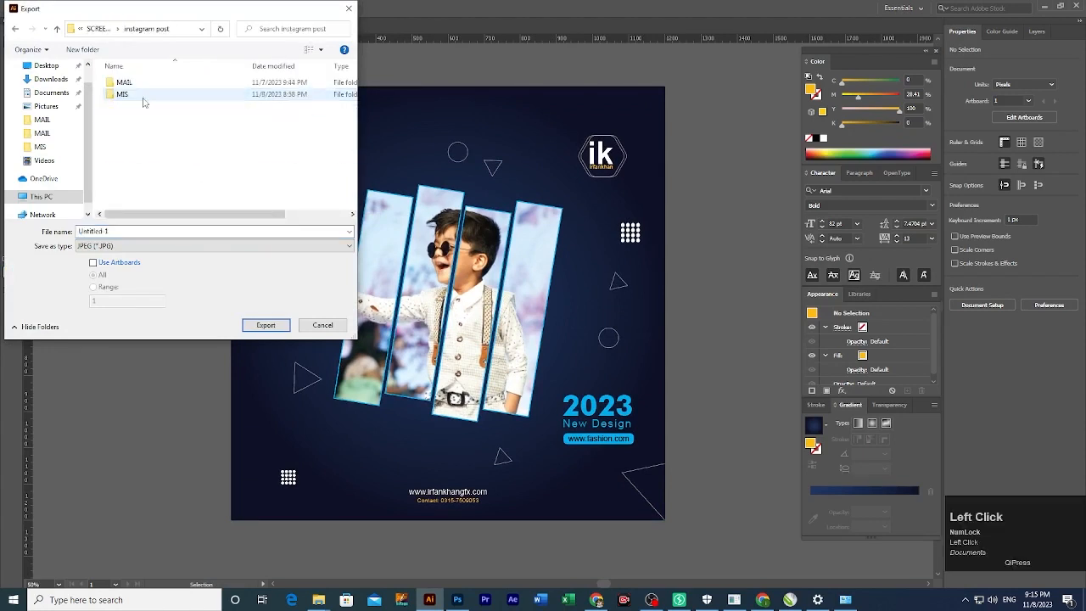
{"action": "double_click", "coordinate": [127, 83]}
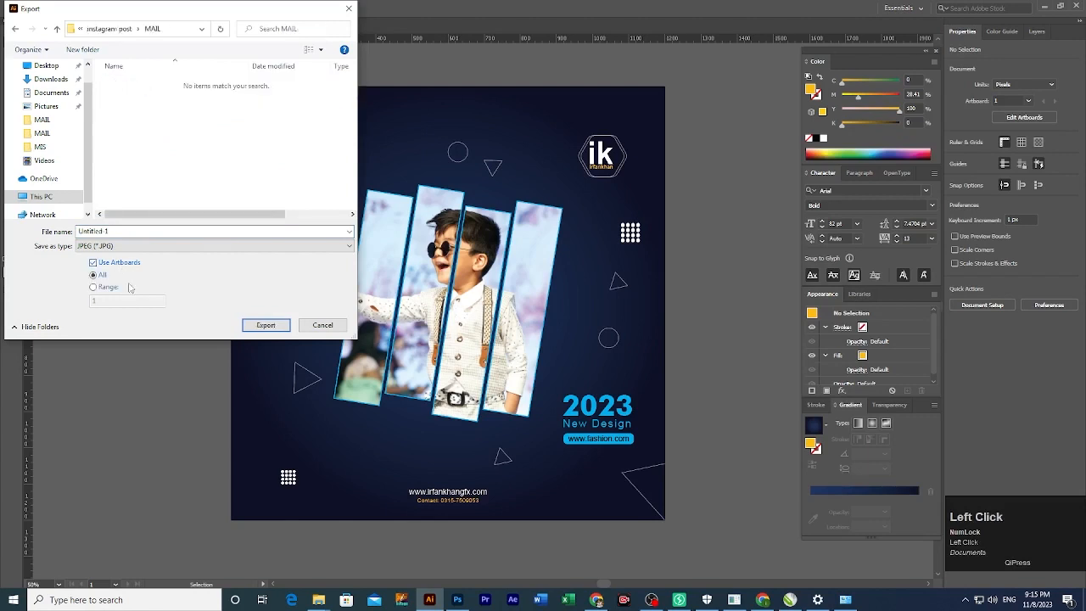
Export artboard 1 as a JPEG named 'Instagram Post' using the RGB colour model.
{"action": "left_click", "coordinate": [110, 289]}
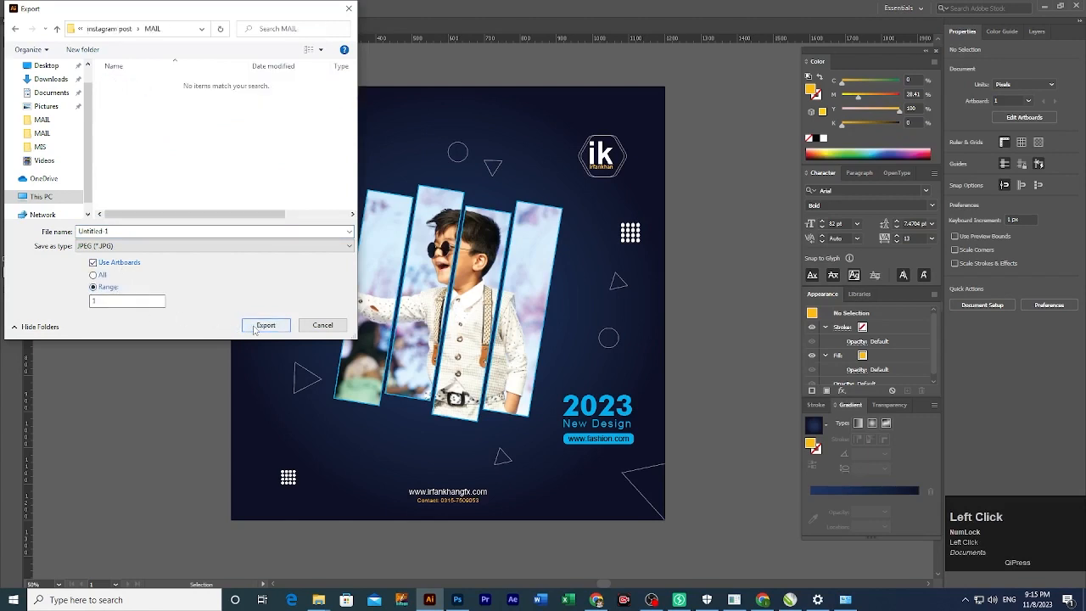
{"action": "double_click", "coordinate": [157, 231]}
{"action": "key", "text": "shift"}
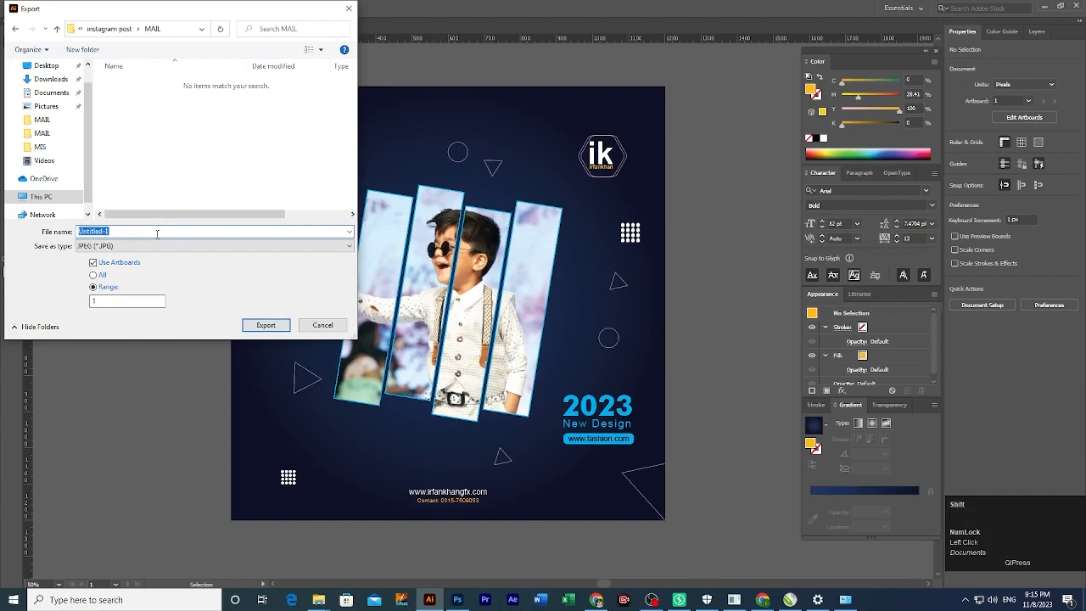
{"action": "type", "text": "Instagram Post"}
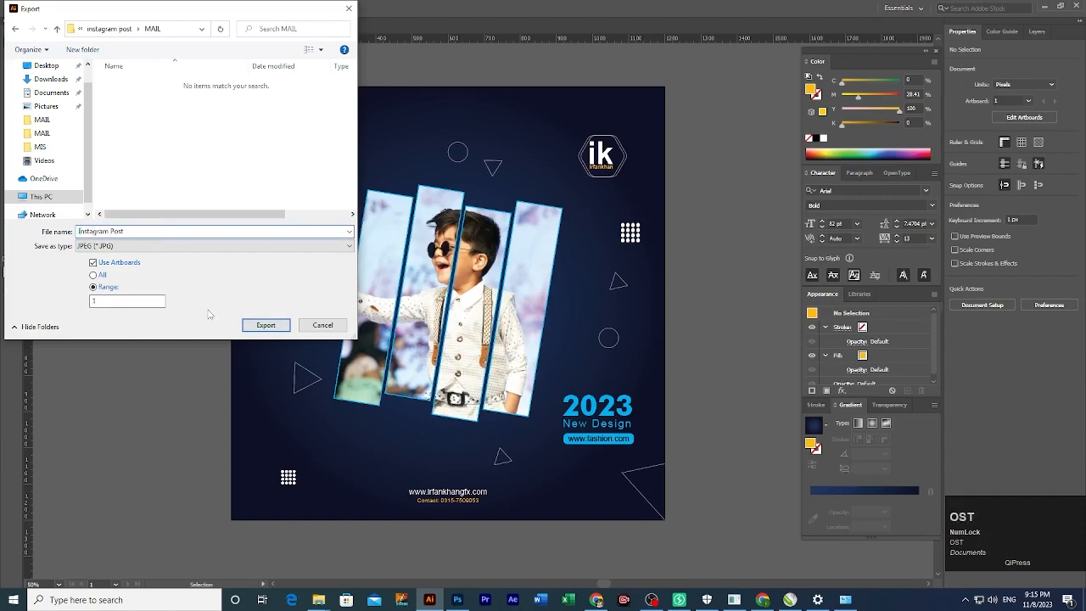
{"action": "left_click", "coordinate": [260, 323]}
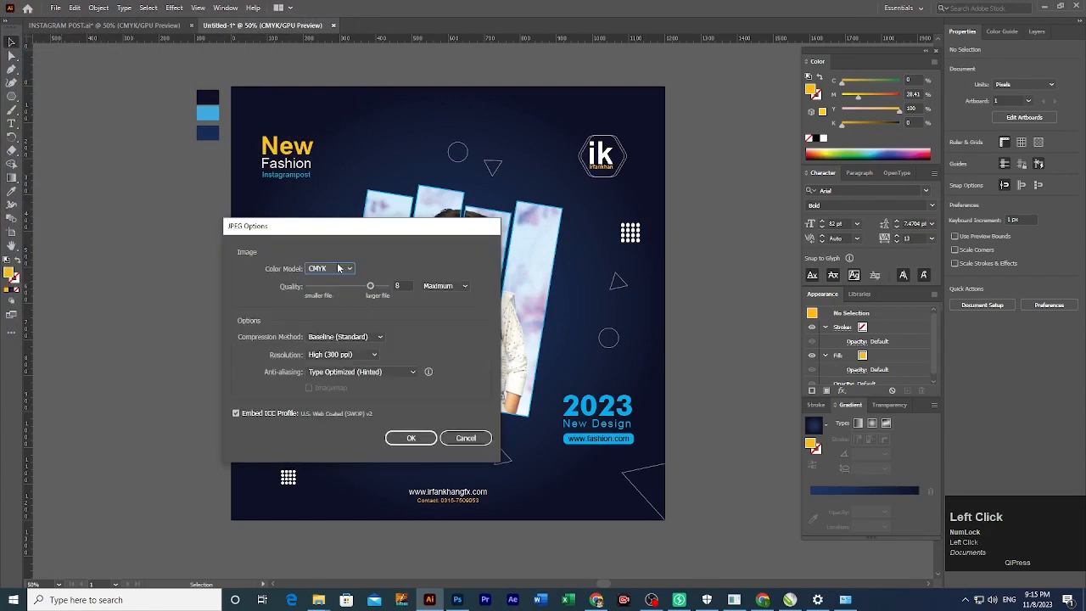
{"action": "left_click", "coordinate": [338, 269]}
{"action": "left_click", "coordinate": [339, 282]}
{"action": "left_click", "coordinate": [413, 438]}
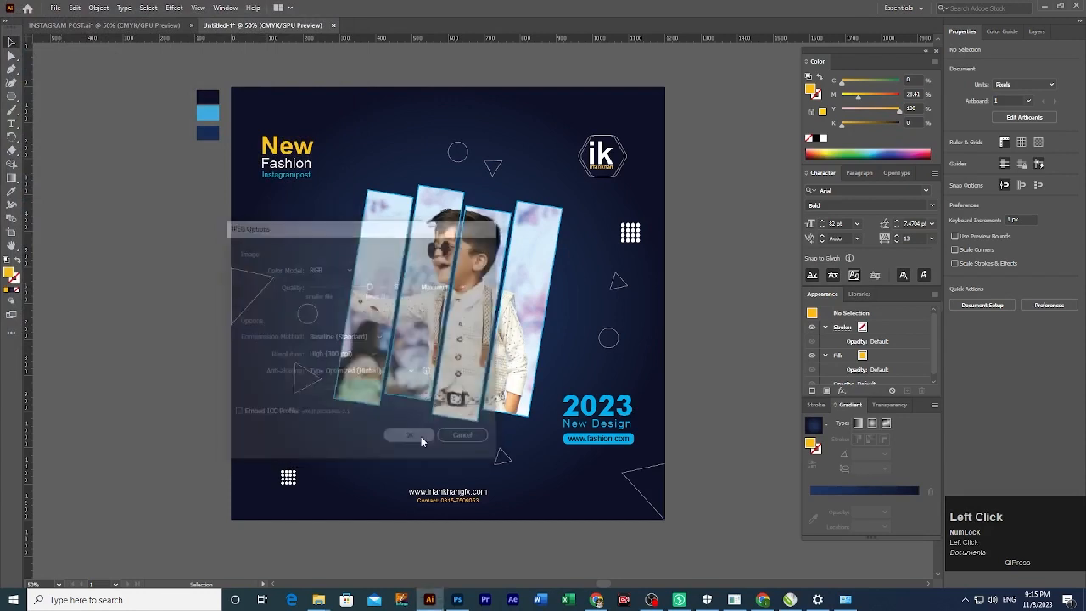
Save the design in the instagram post folder as 'INSTAGRAM POST 2'.
{"action": "key", "text": "ctrl"}
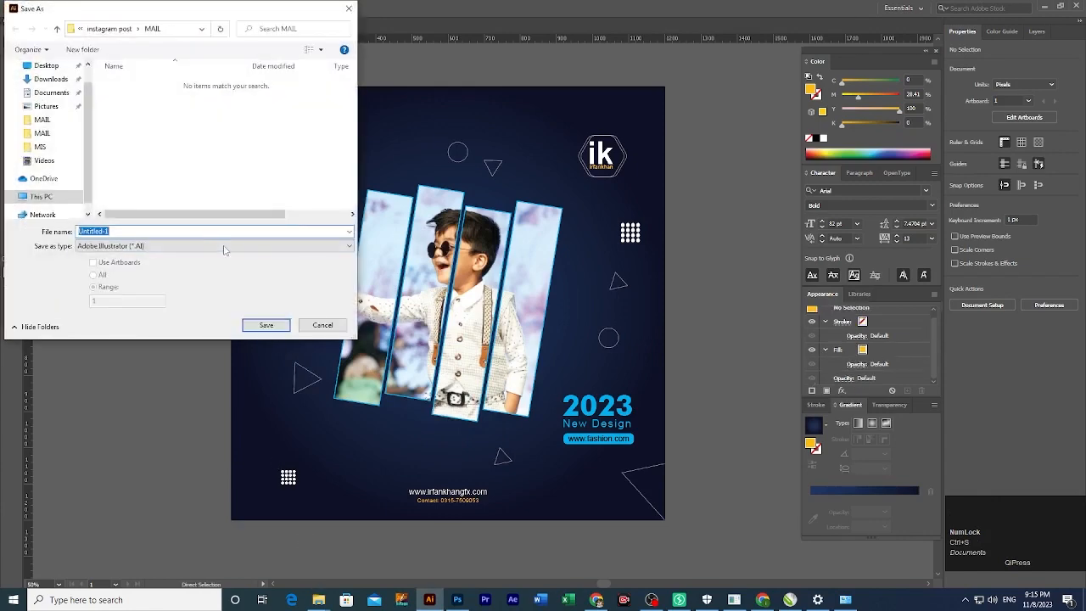
{"action": "left_click", "coordinate": [202, 189]}
{"action": "key", "text": "BackSpace"}
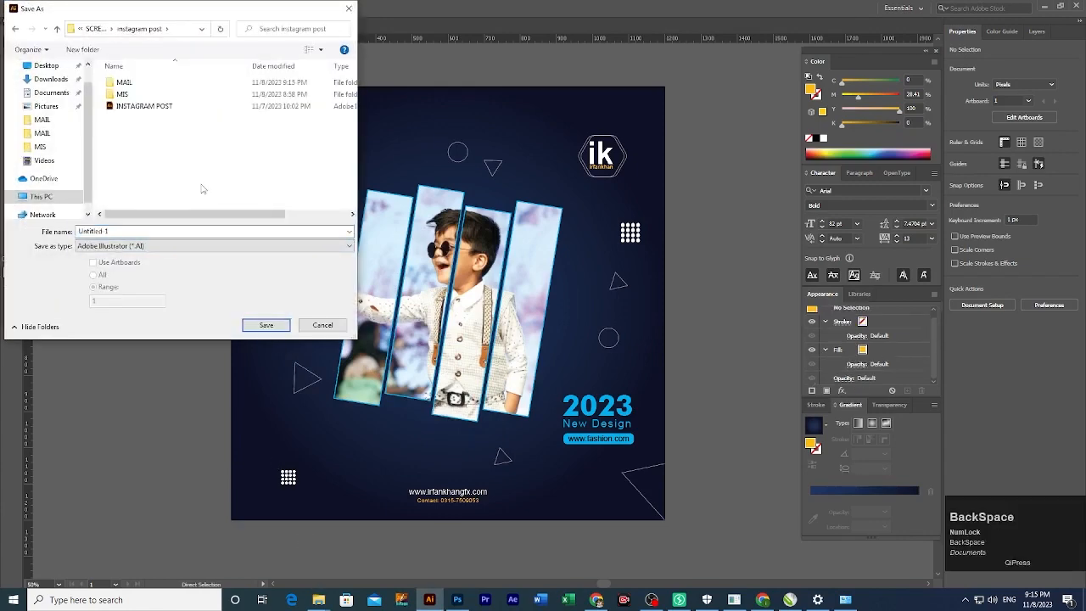
{"action": "left_click", "coordinate": [127, 231]}
{"action": "type", "text": "I"}
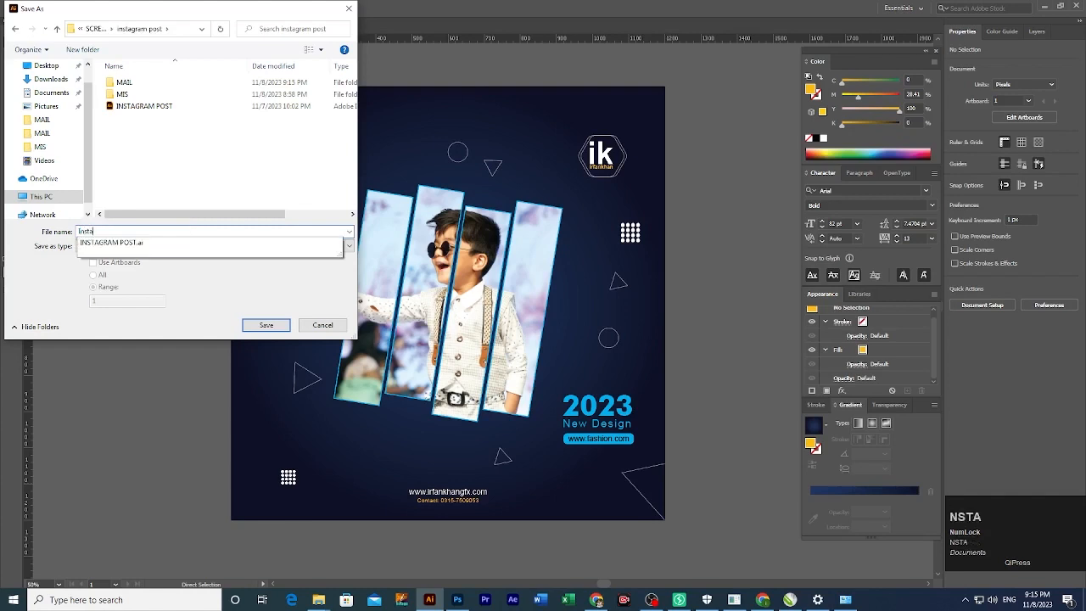
{"action": "type", "text": "nsta"}
{"action": "key", "text": "Down"}
{"action": "left_click", "coordinate": [197, 106]}
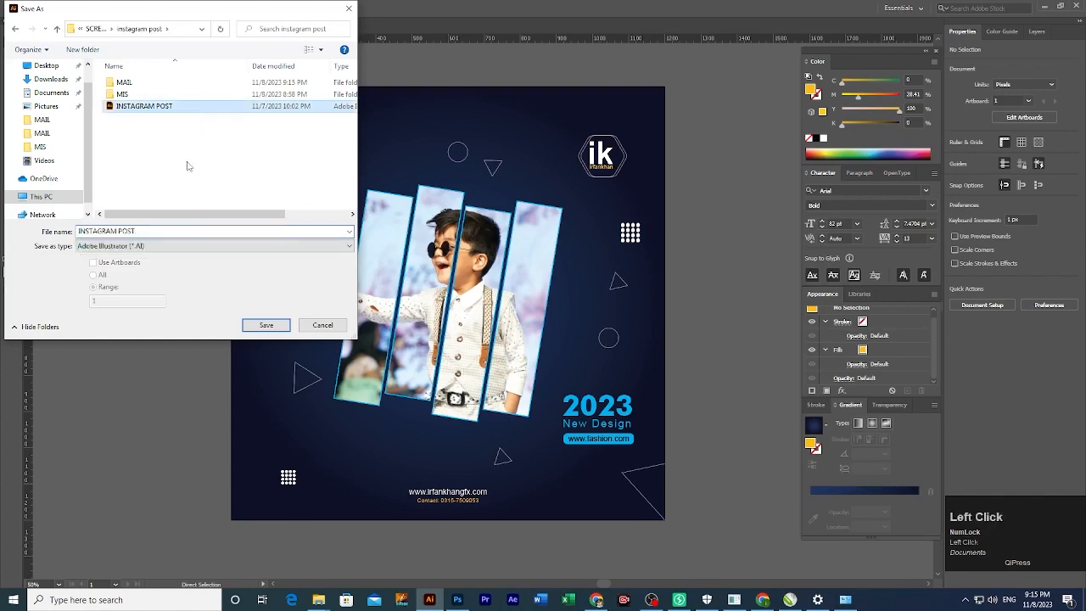
{"action": "left_click", "coordinate": [144, 231]}
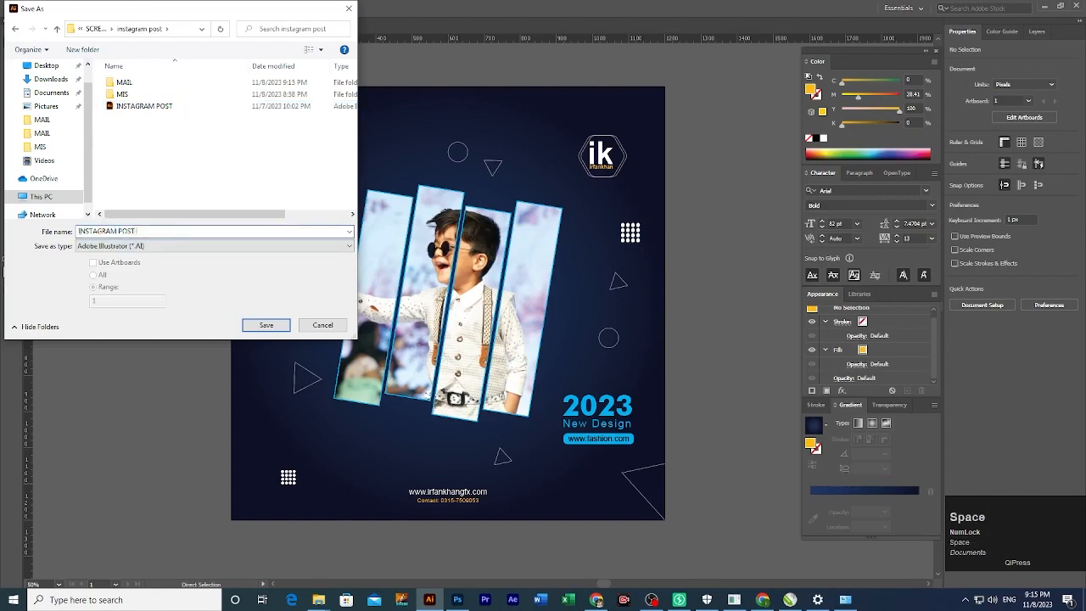
{"action": "left_click", "coordinate": [265, 324]}
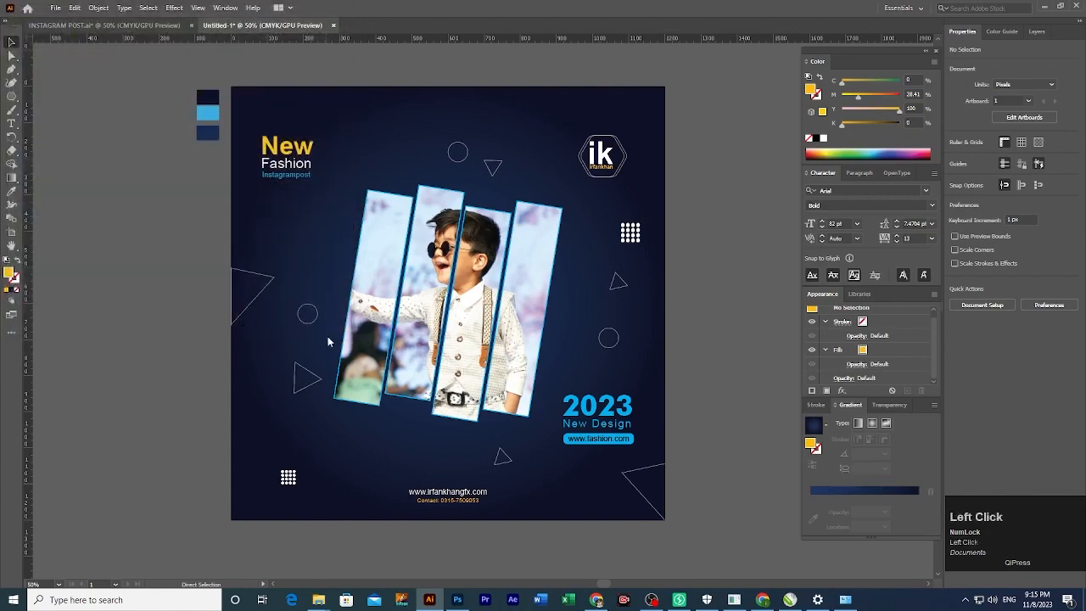
Disable PDF compatibility and choose the Illustrator CC (Legacy) version in the save options.
{"action": "left_click", "coordinate": [291, 211]}
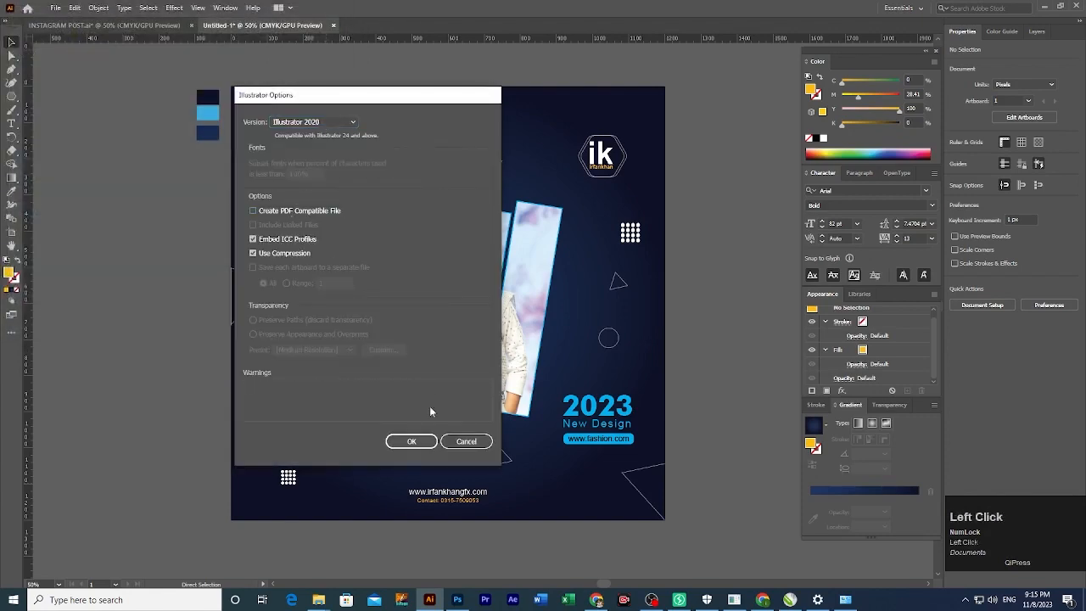
{"action": "left_click", "coordinate": [341, 124]}
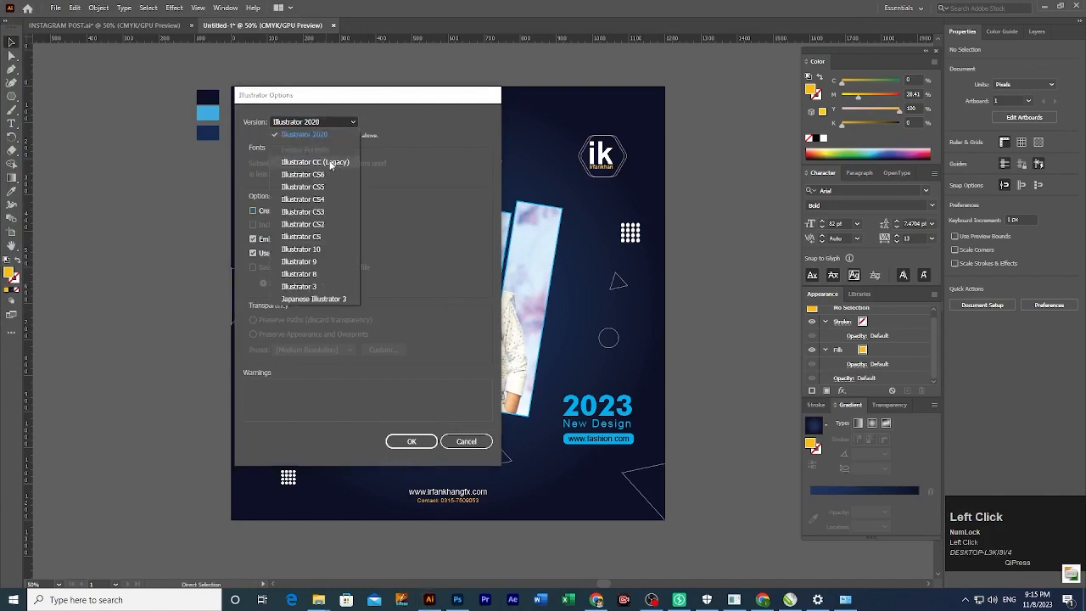
{"action": "left_click", "coordinate": [314, 160]}
{"action": "left_click", "coordinate": [412, 429]}
Recentre the artboard and save the latest changes again.
{"action": "key", "text": "space"}
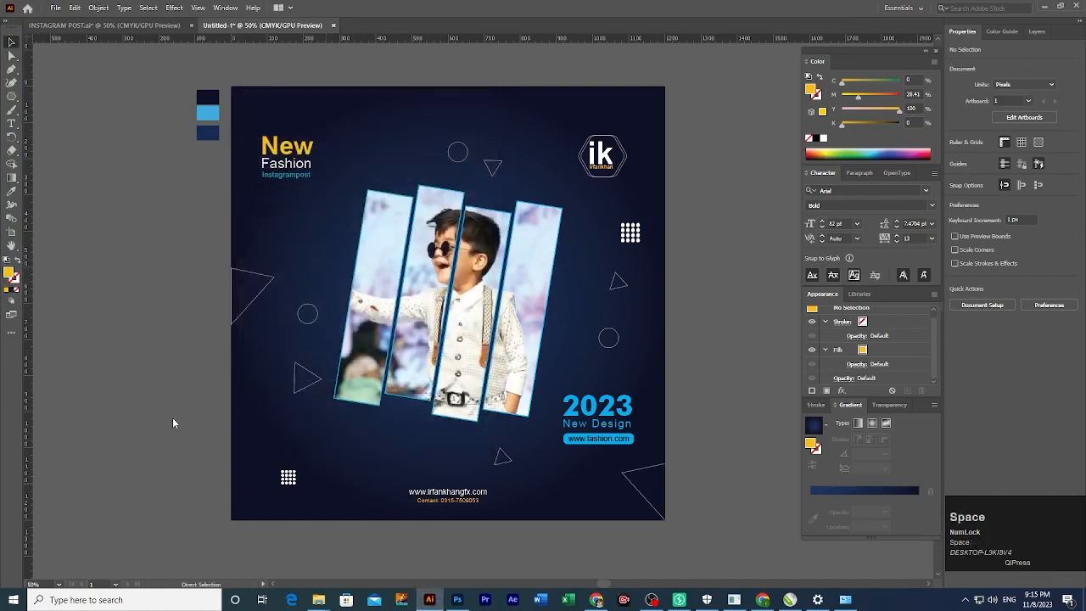
{"action": "left_click_drag", "start_coordinate": [147, 382], "coordinate": [204, 396]}
{"action": "key", "text": "ctrl"}
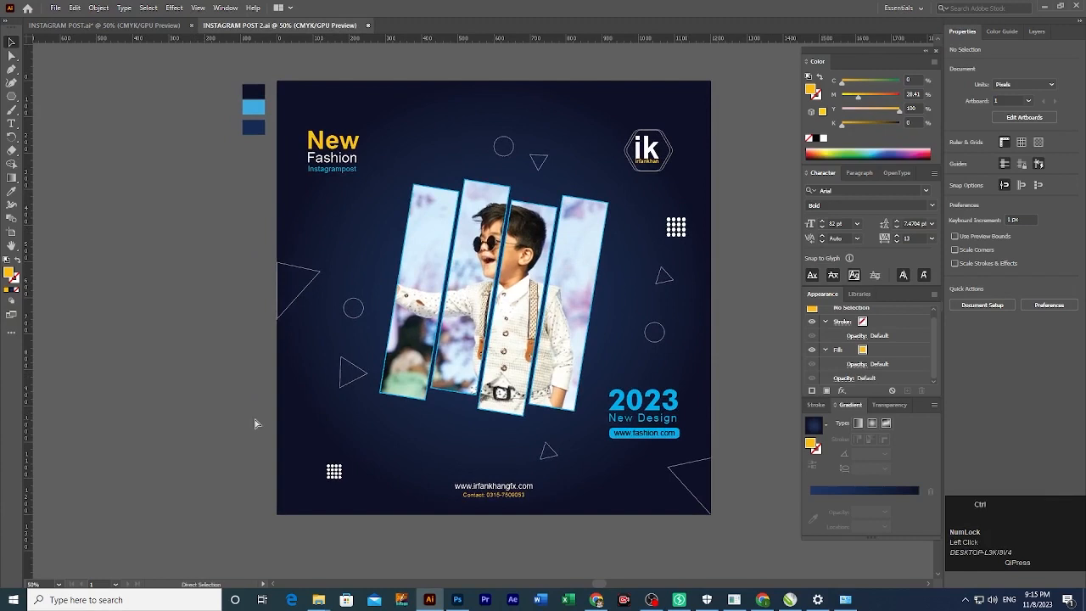
{"action": "left_click", "coordinate": [229, 406]}
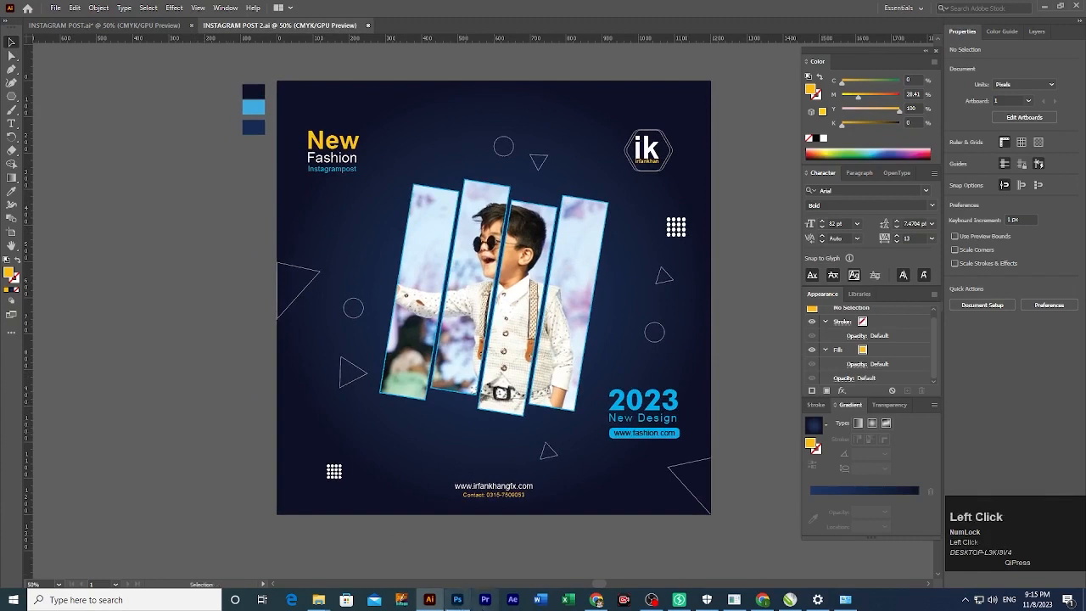
{"action": "mouse_move", "coordinate": [320, 601]}
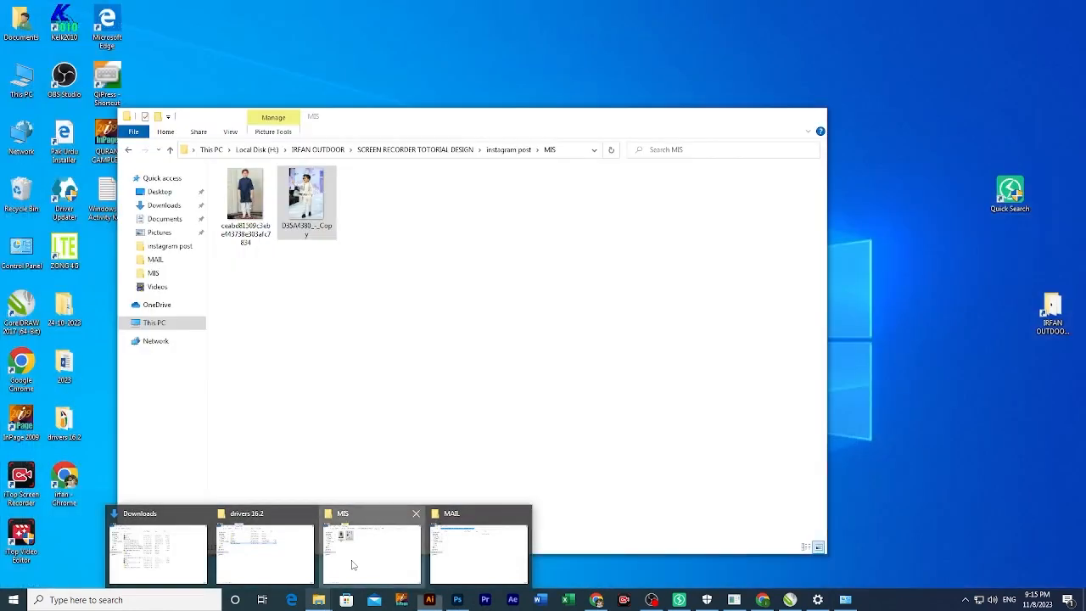
In File Explorer, go to instagram post > MAIL and open Instagram Post-01.jpg.
{"action": "left_click", "coordinate": [352, 565]}
{"action": "key", "text": "BackSpace"}
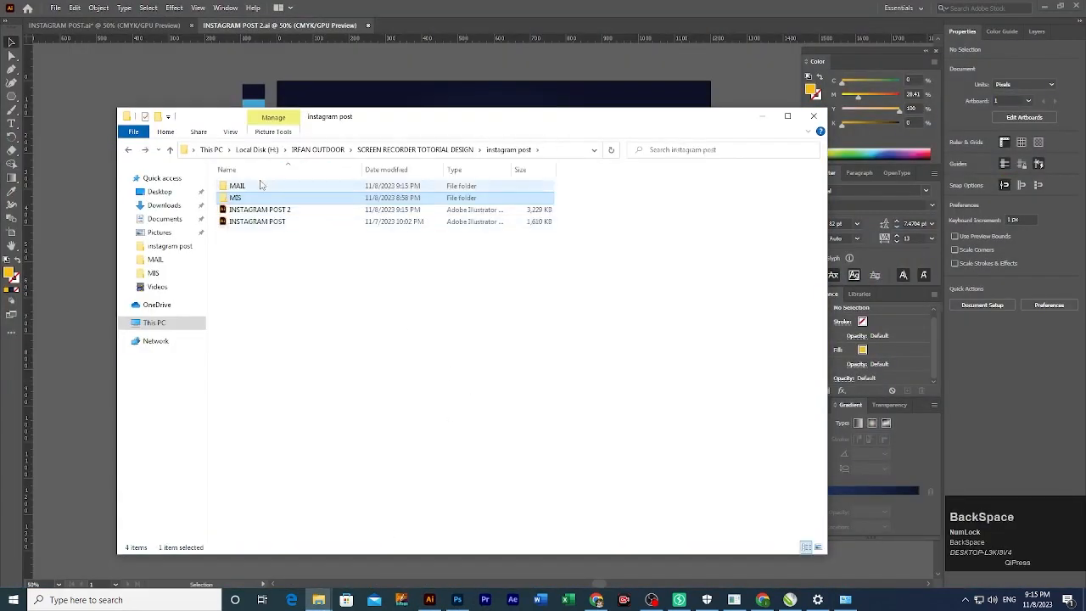
{"action": "double_click", "coordinate": [260, 182]}
{"action": "double_click", "coordinate": [263, 198]}
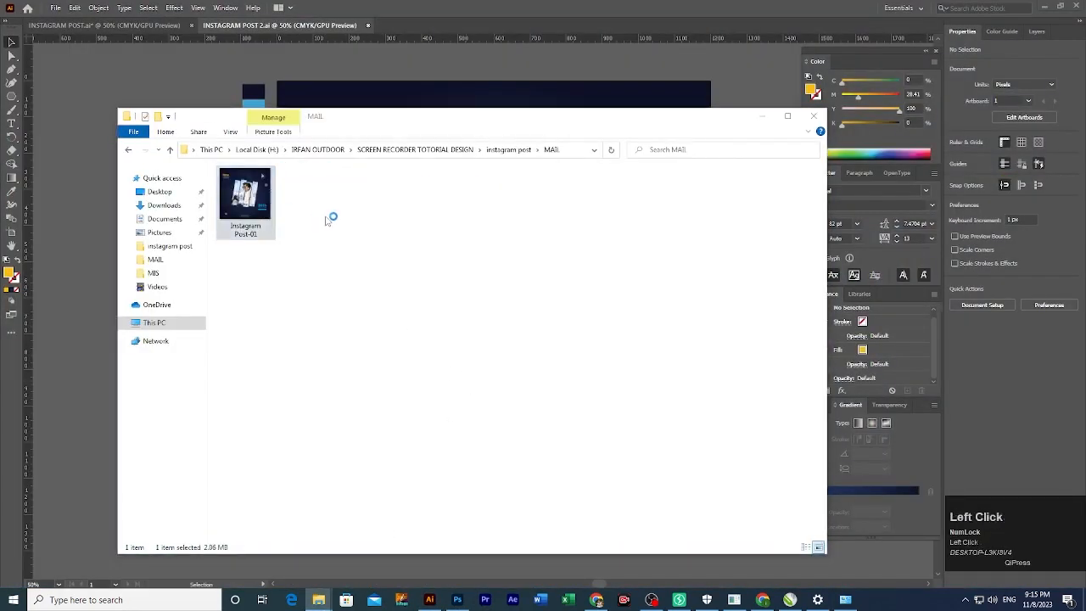